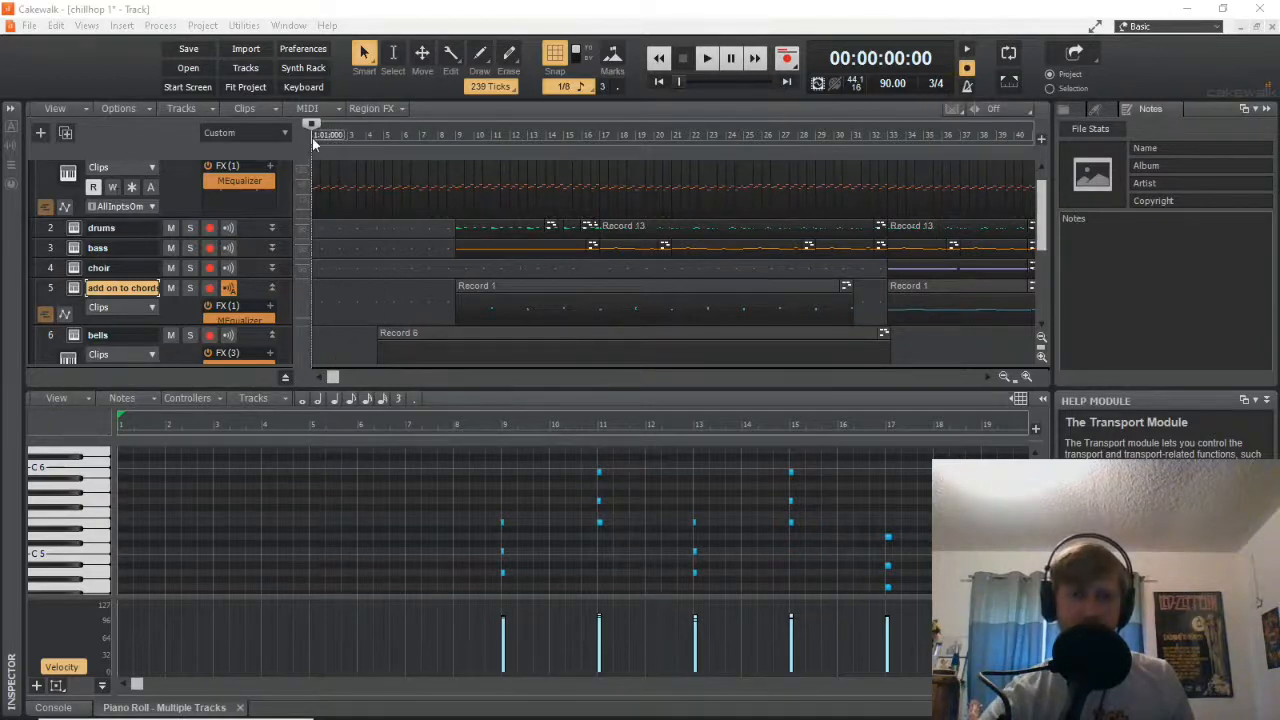
# Switch to the Select tool and show the first main chords clip's notes in the Piano Roll.
pyautogui.scroll(1, 137, 171)
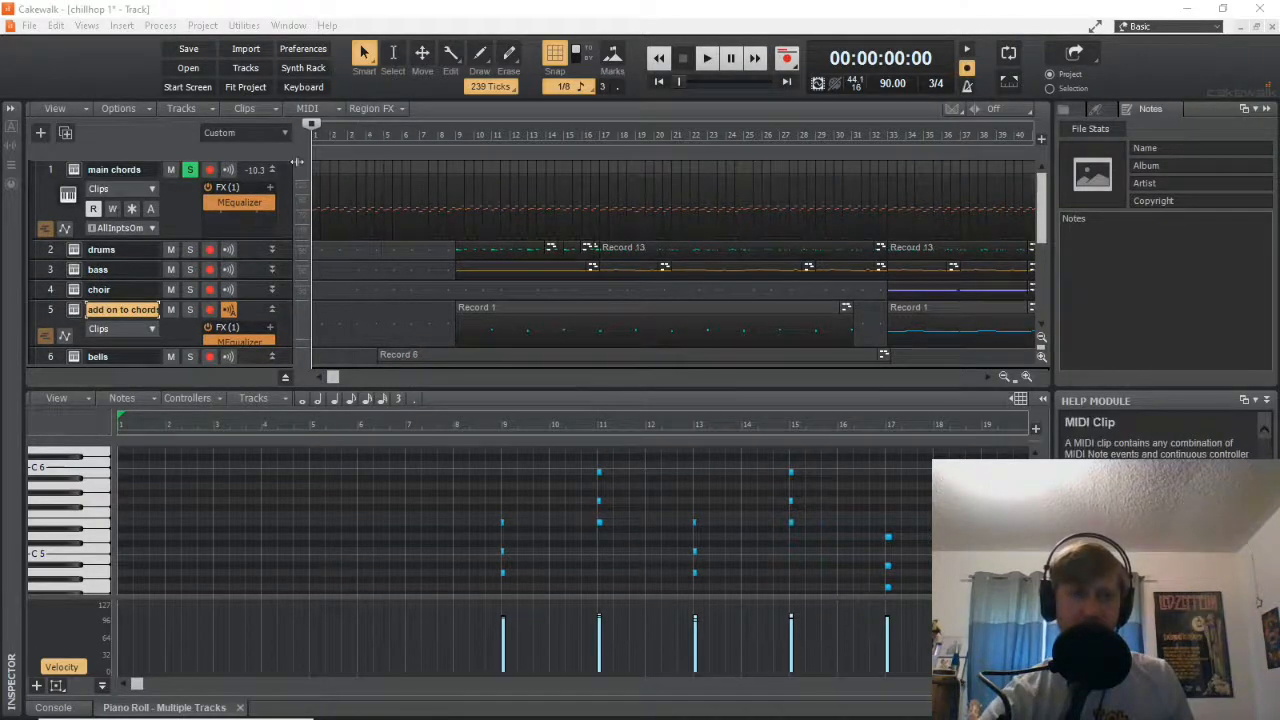
pyautogui.click(393, 53)
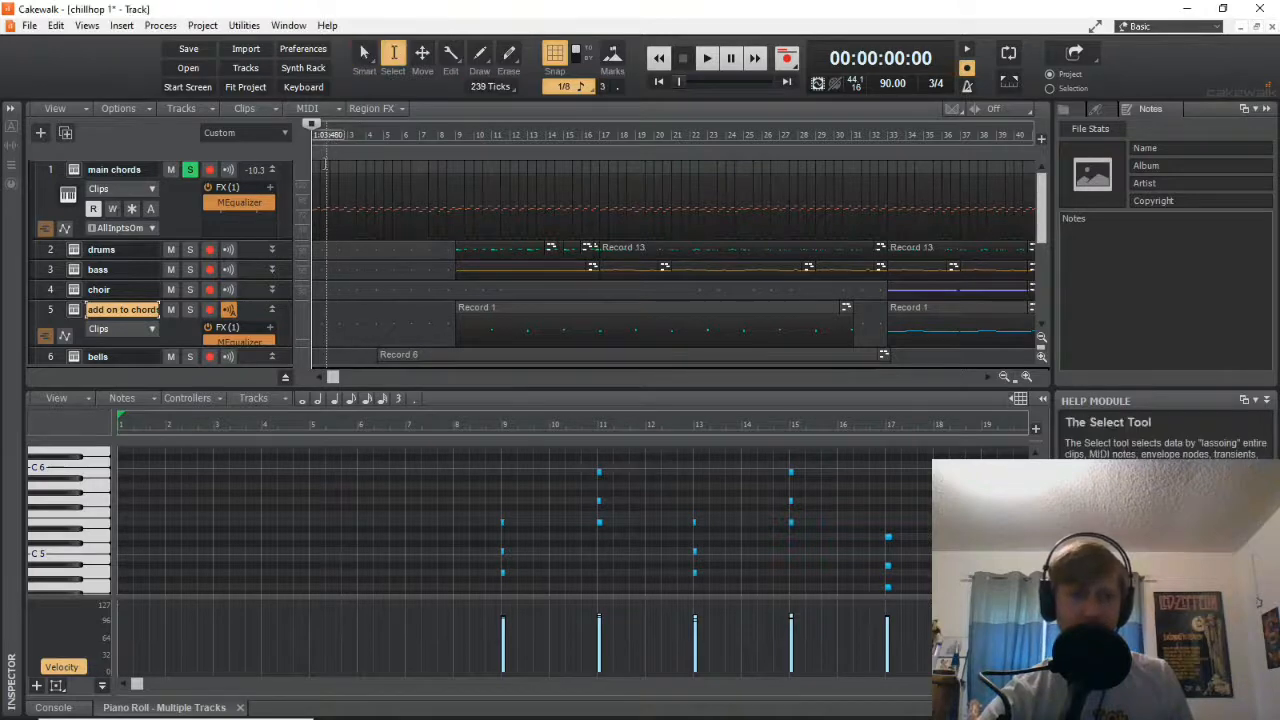
pyautogui.click(325, 163)
pyautogui.moveTo(147, 480); pyautogui.dragTo(119, 553)
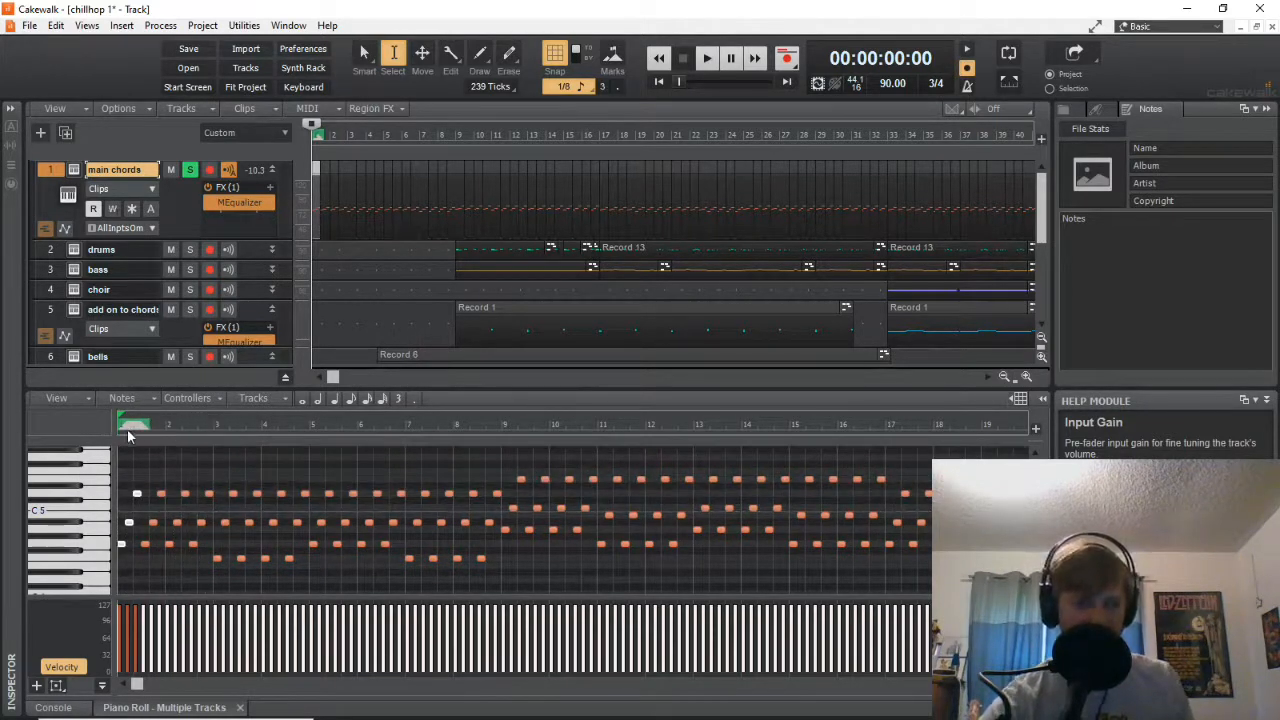
# Play the soloed main chords track from the start of the project and stop after the second chord section.
pyautogui.click(165, 428)
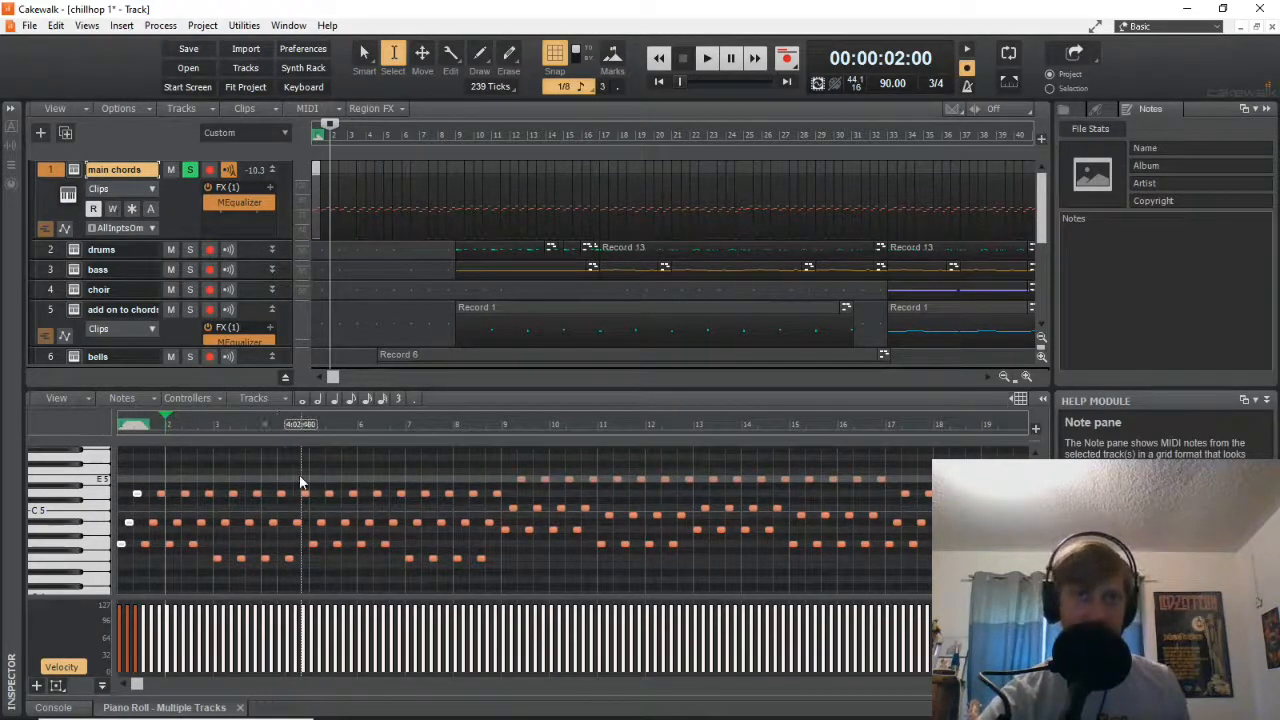
pyautogui.click(660, 82)
pyautogui.click(707, 58)
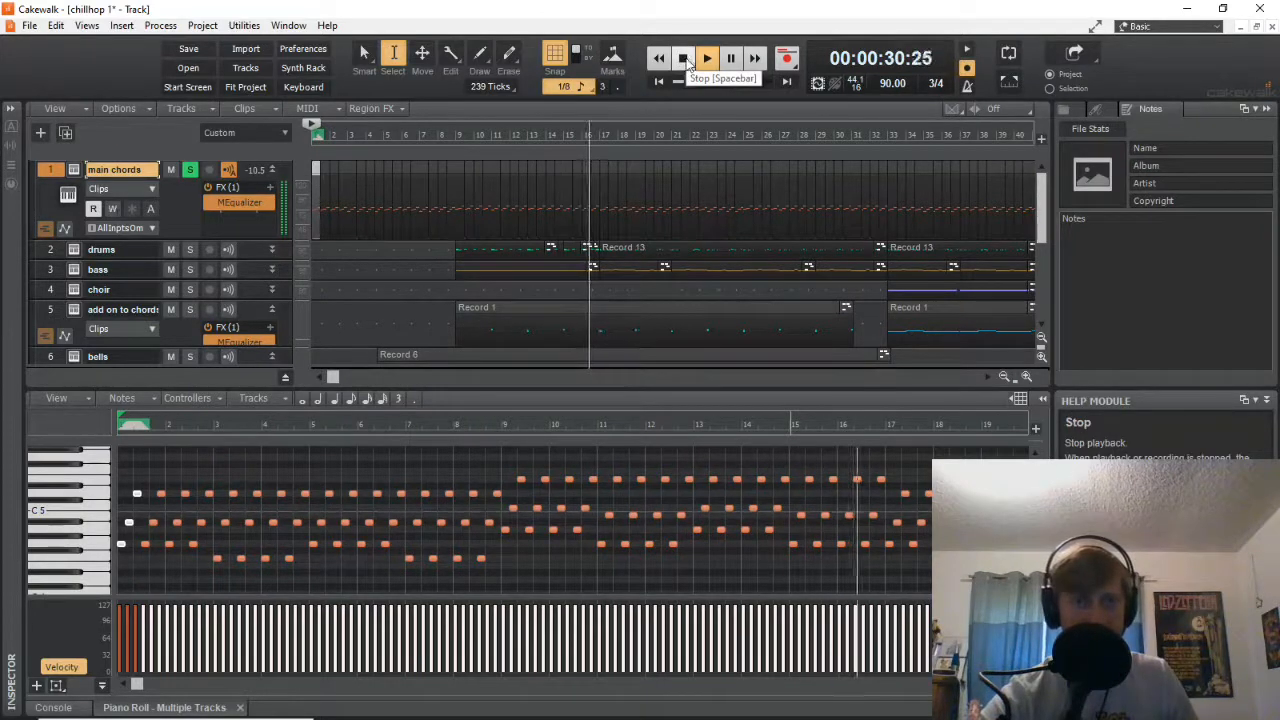
pyautogui.press('space')
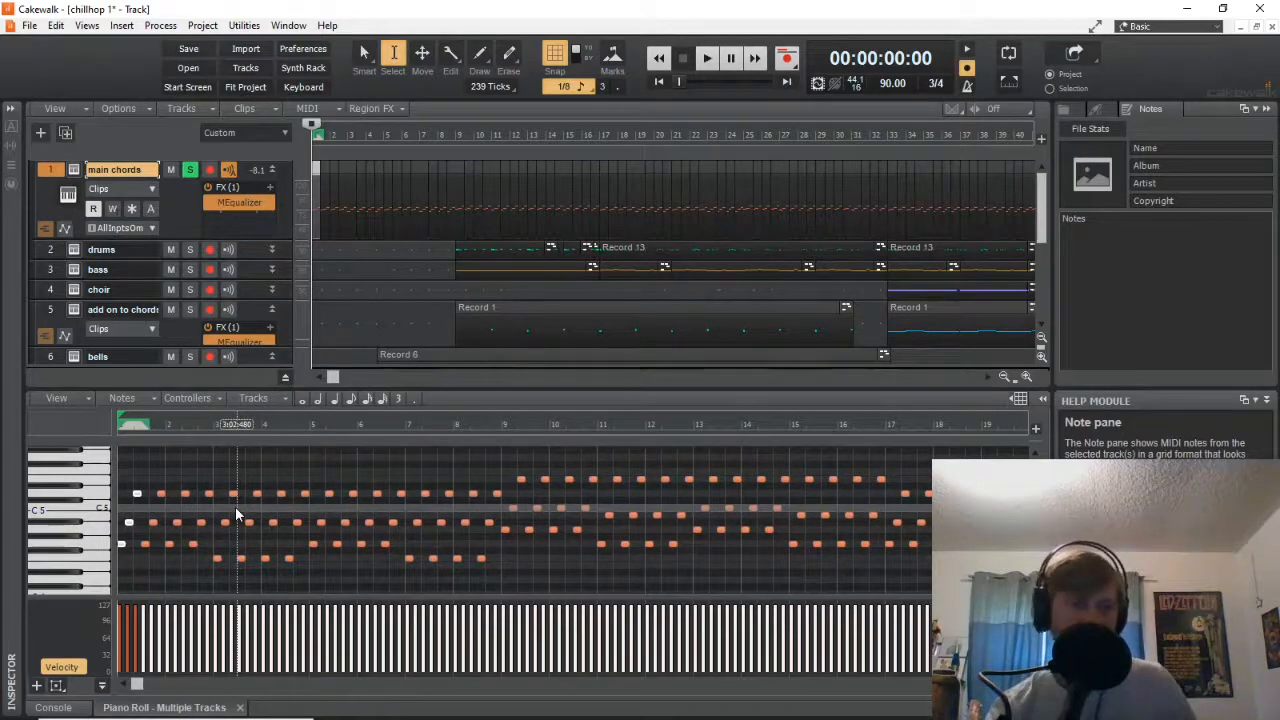
# Play the soloed main chords from measure 9, where the second pattern starts, and stop playback.
pyautogui.click(311, 422)
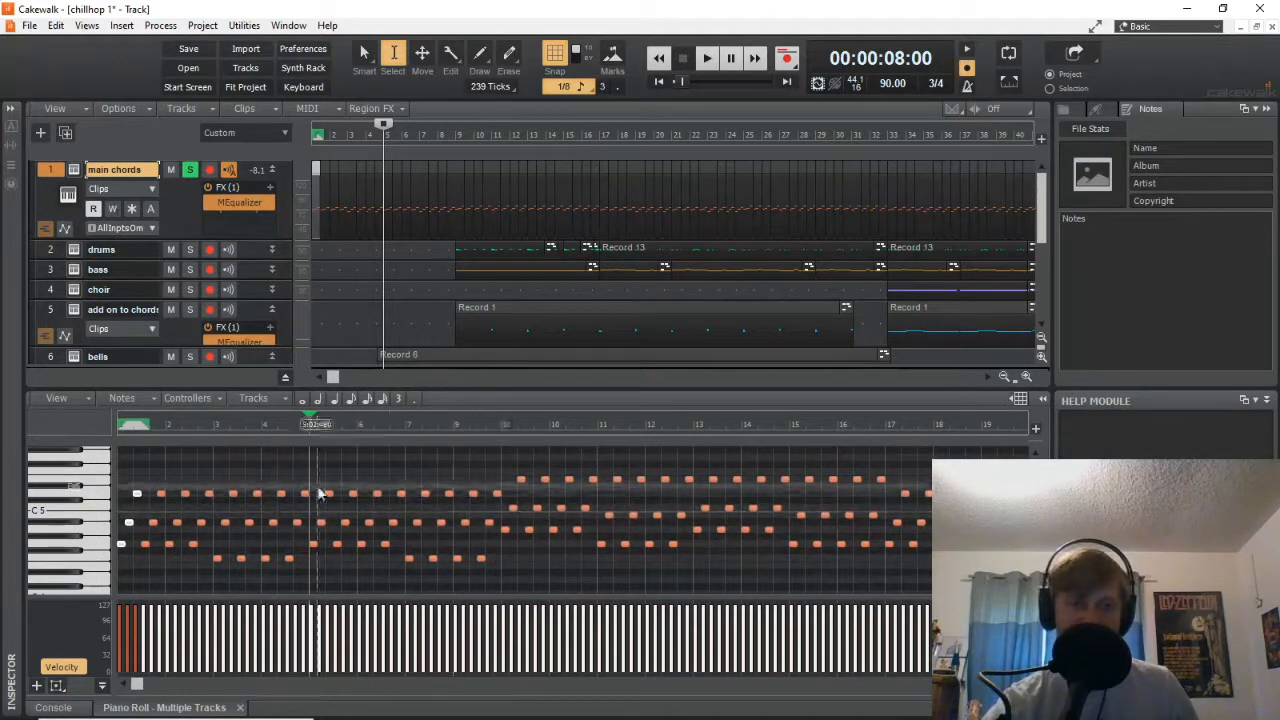
pyautogui.click(502, 424)
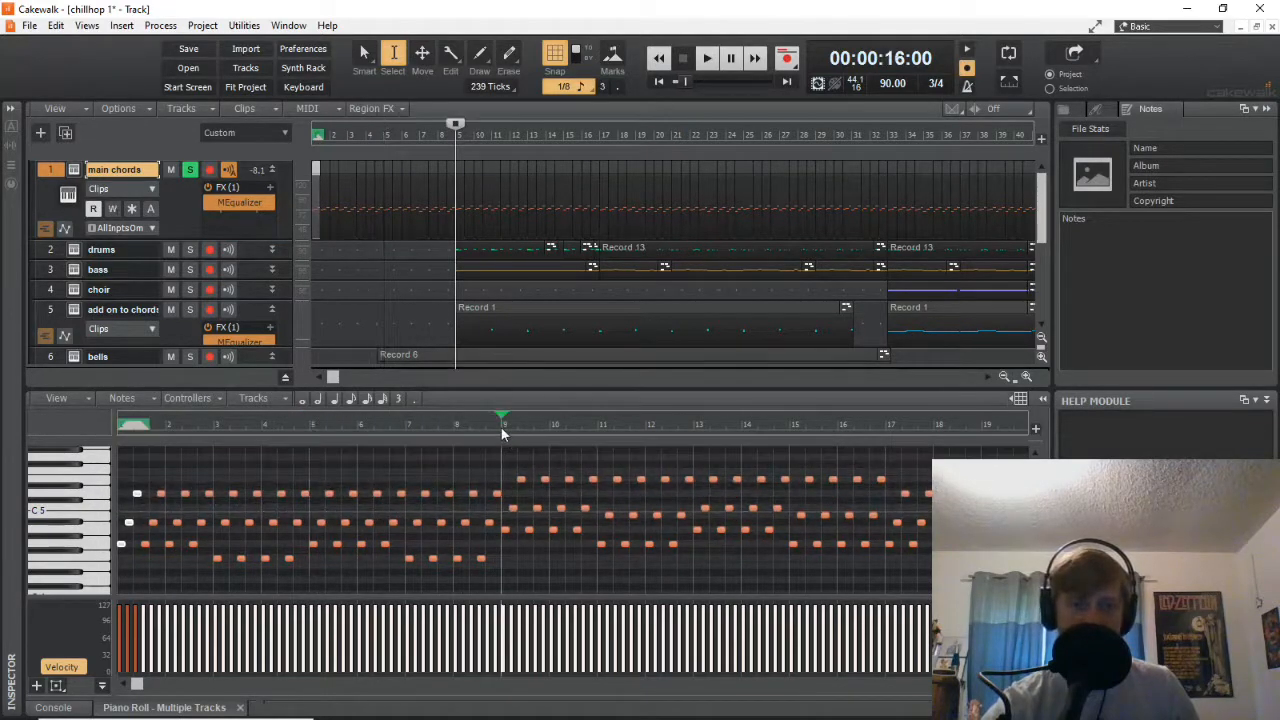
pyautogui.click(706, 58)
pyautogui.click(684, 59)
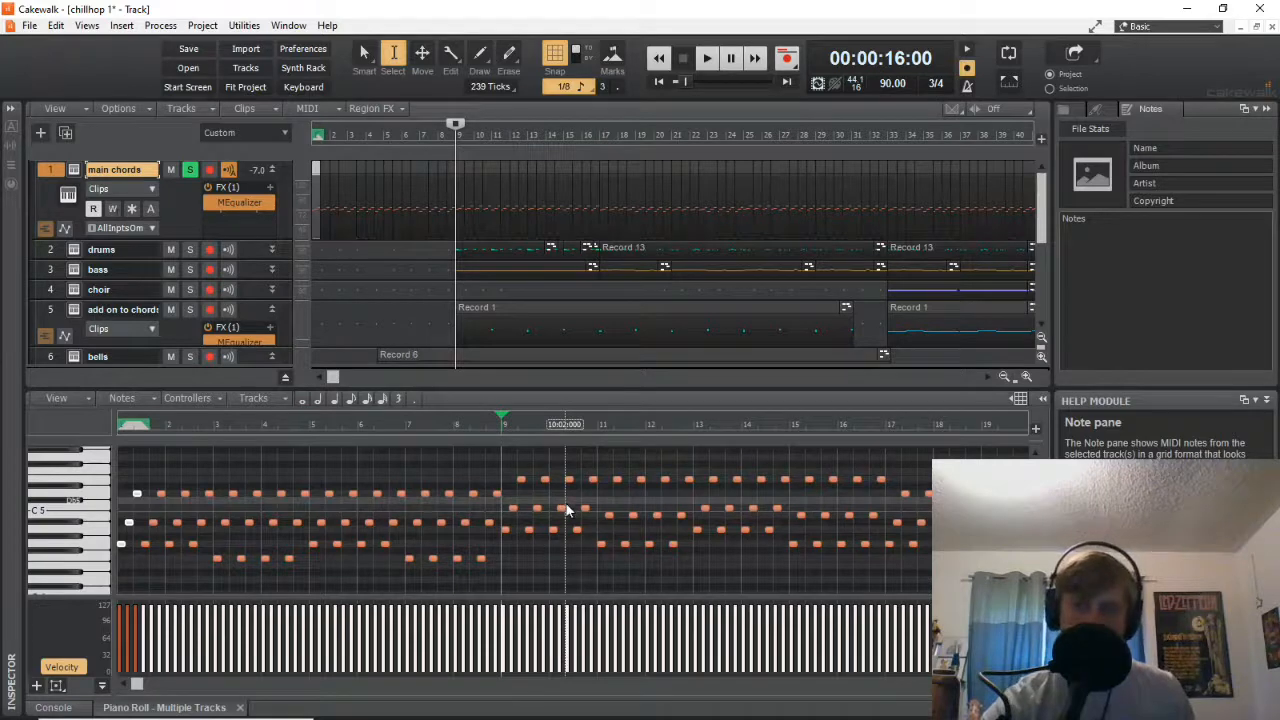
# Open the bells clip in the Piano Roll with the playhead just before its first note, and collapse the bells track.
pyautogui.scroll(-1, 547, 300)
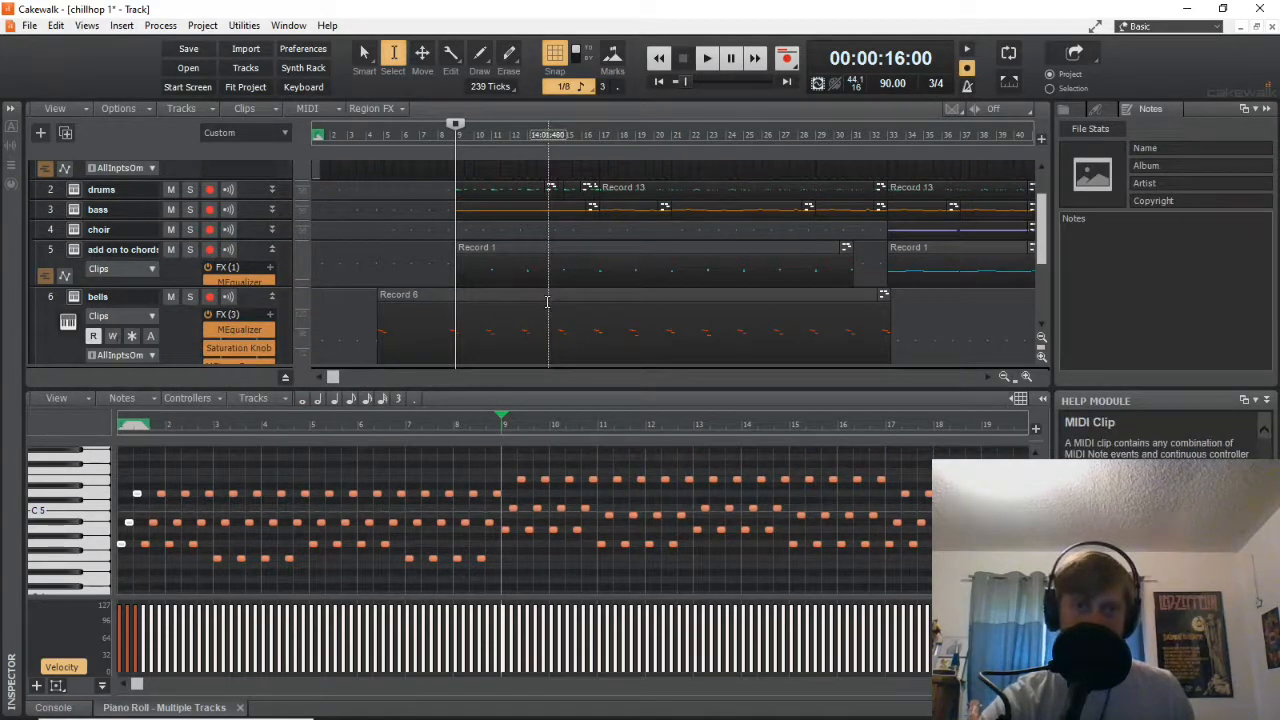
pyautogui.scroll(1, 547, 300)
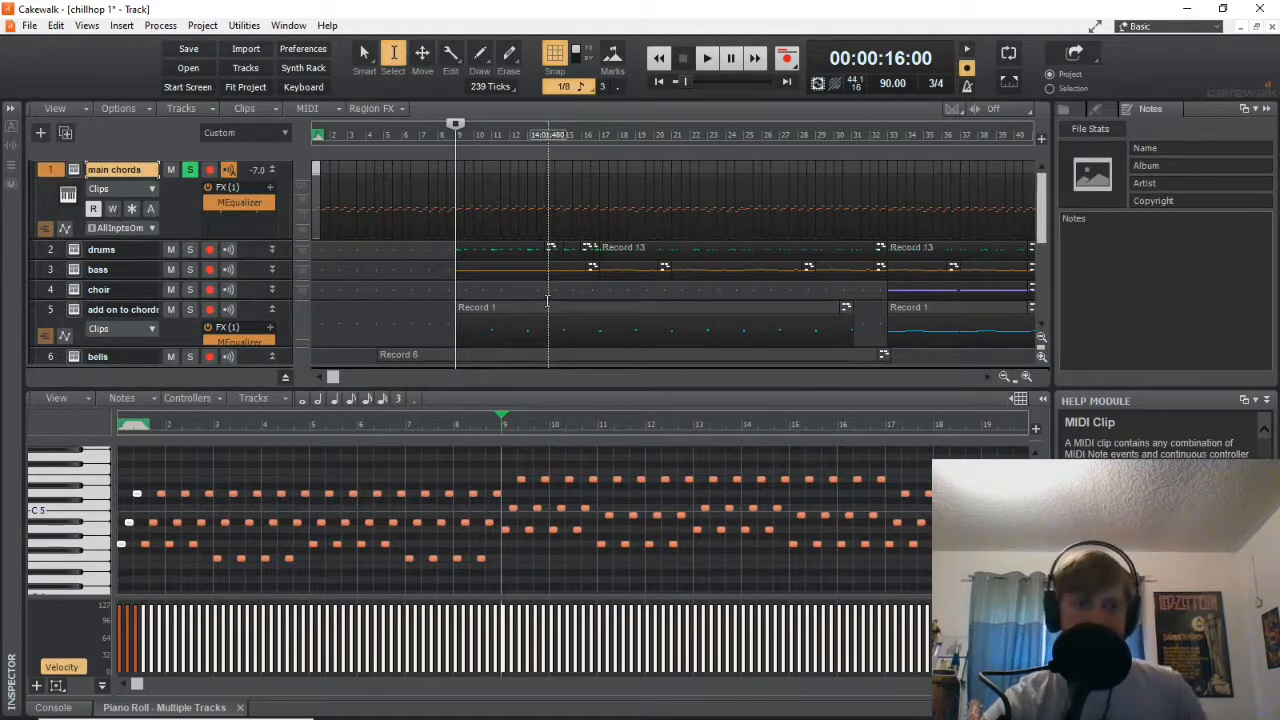
pyautogui.scroll(-1, 380, 200)
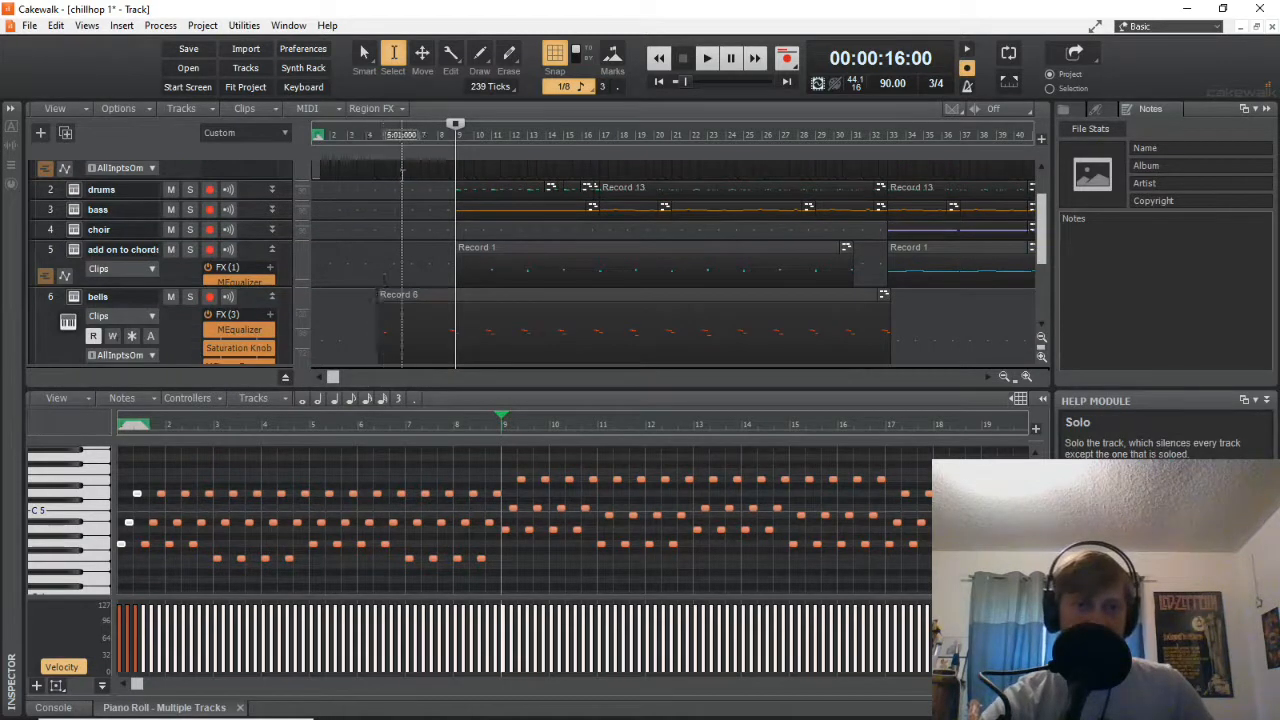
pyautogui.click(374, 140)
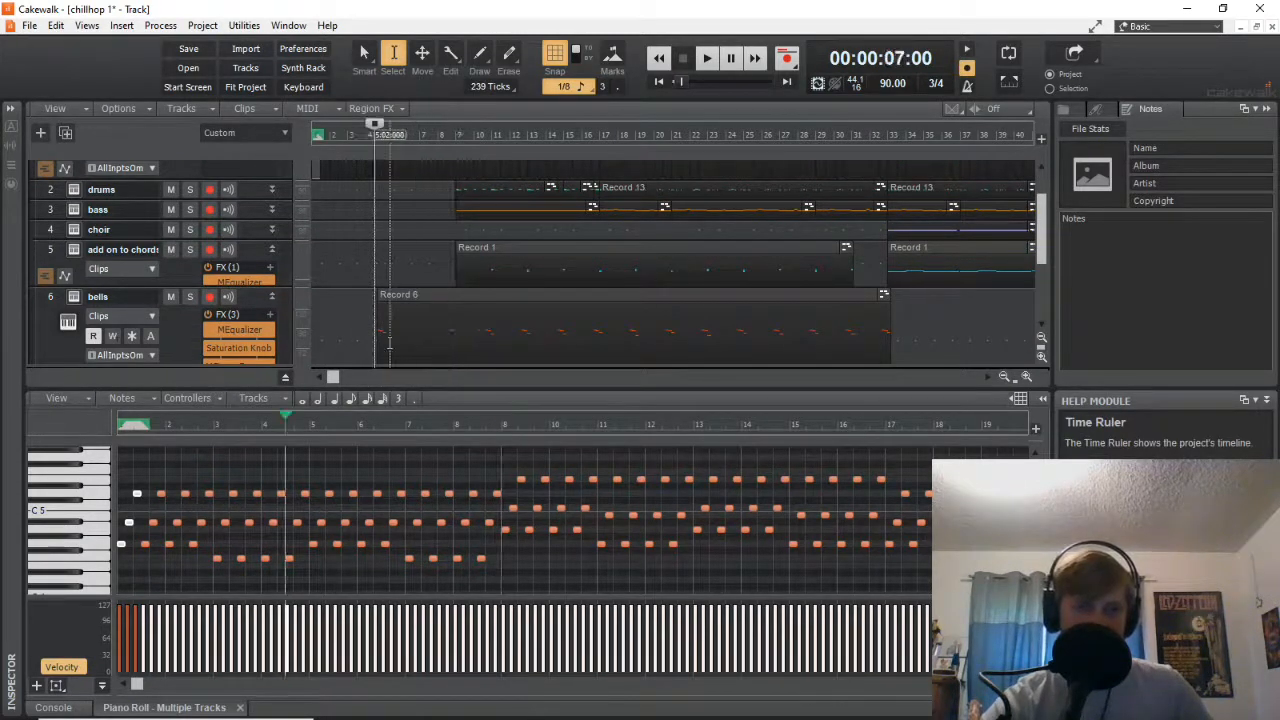
pyautogui.click(400, 335)
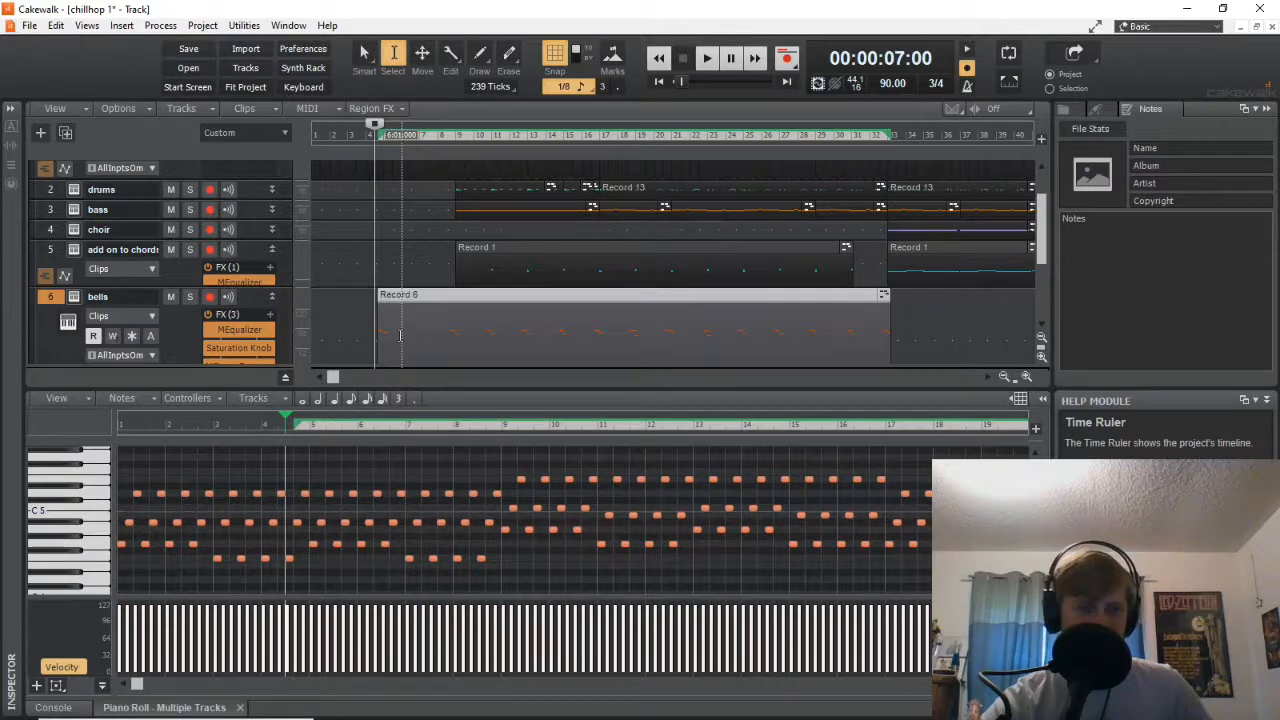
pyautogui.doubleClick(400, 335)
pyautogui.click(418, 316)
pyautogui.scroll(-1, 304, 294)
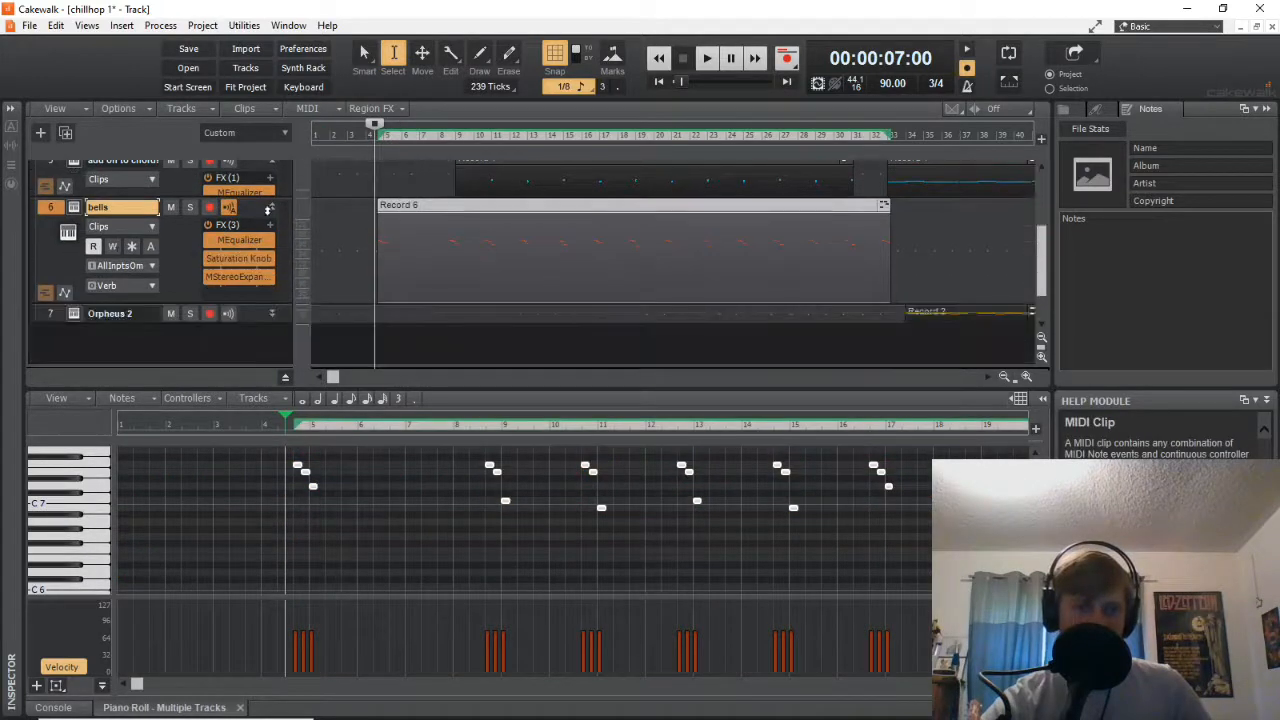
pyautogui.click(271, 209)
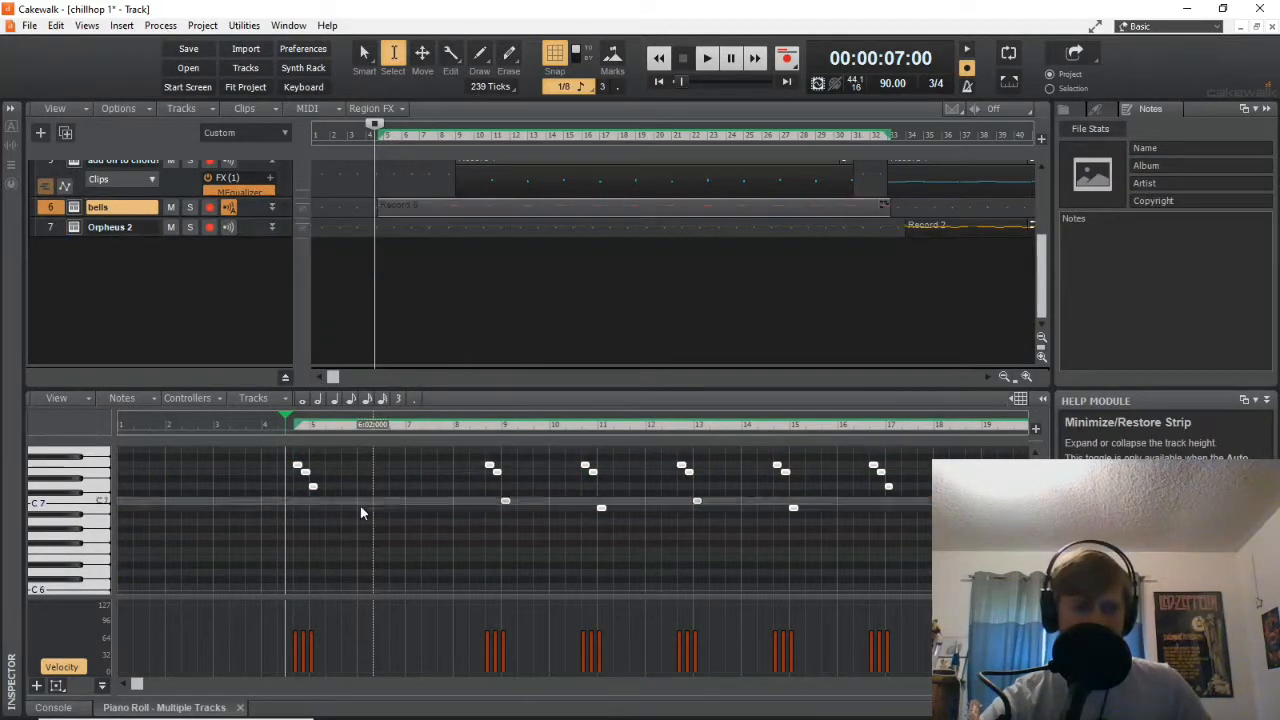
# Play the opening three-note bells phrase twice from just before measure 5, stopping playback each time.
pyautogui.click(706, 58)
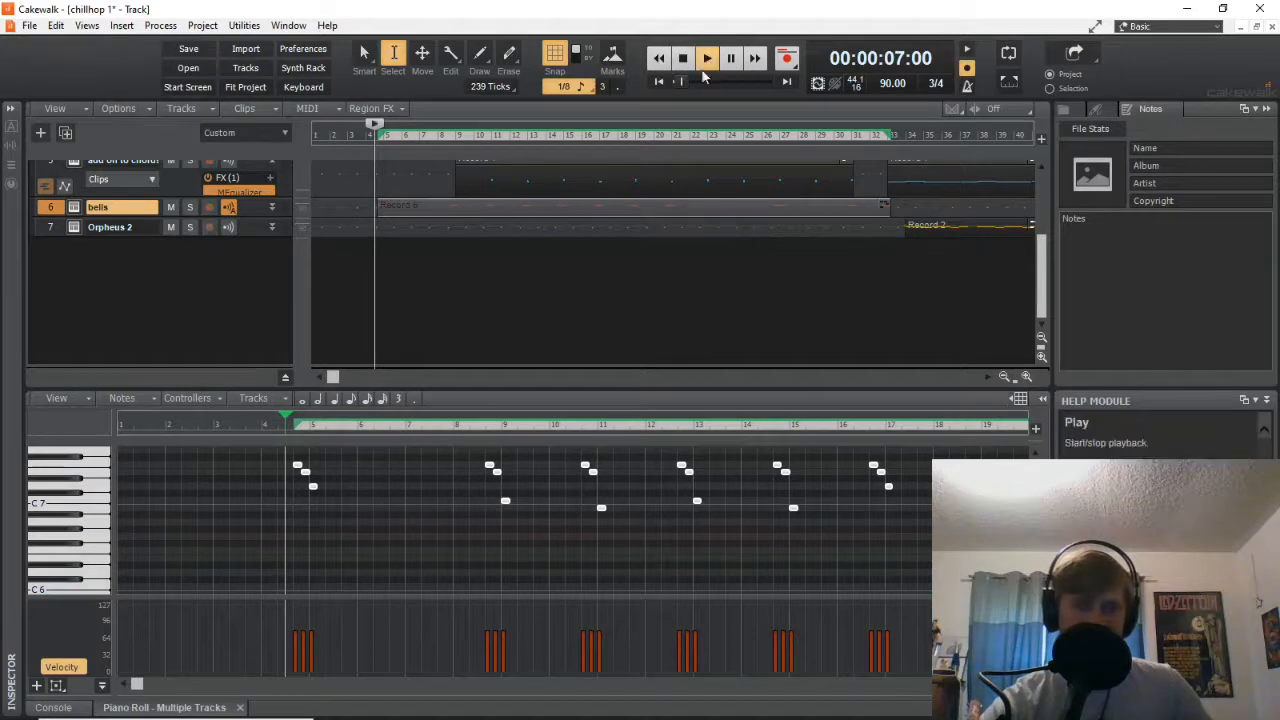
pyautogui.click(683, 58)
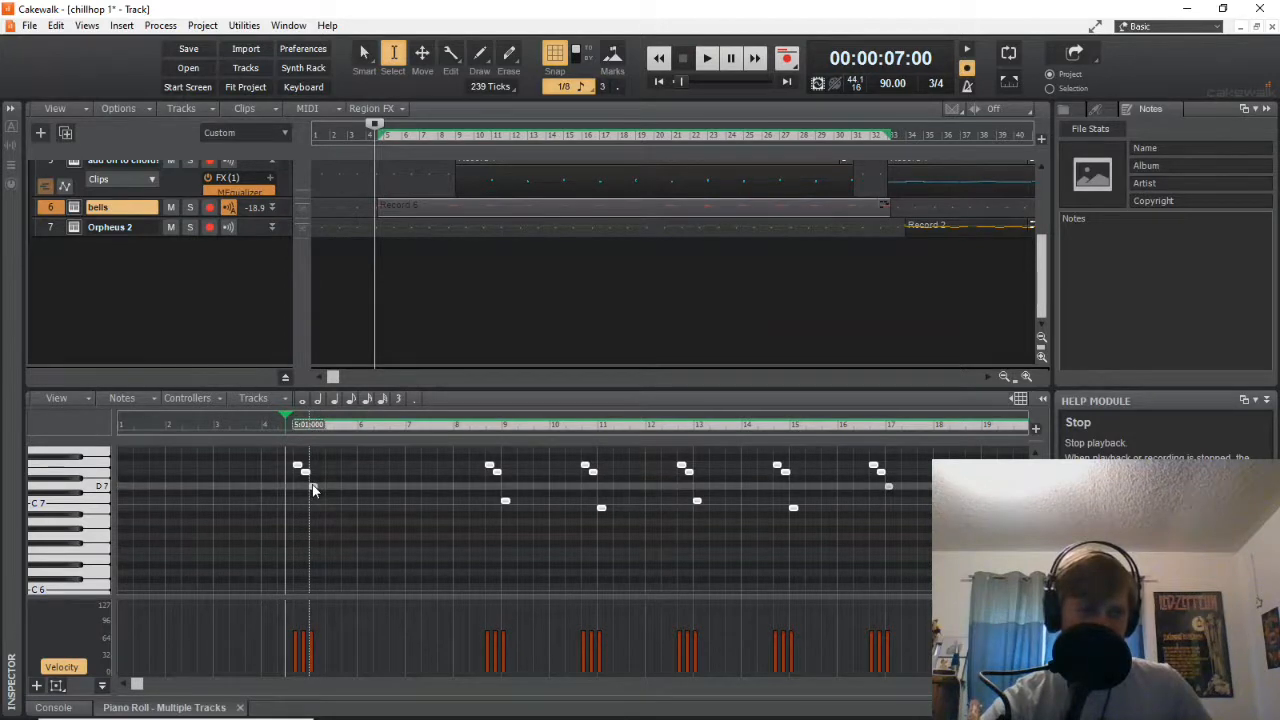
pyautogui.click(707, 59)
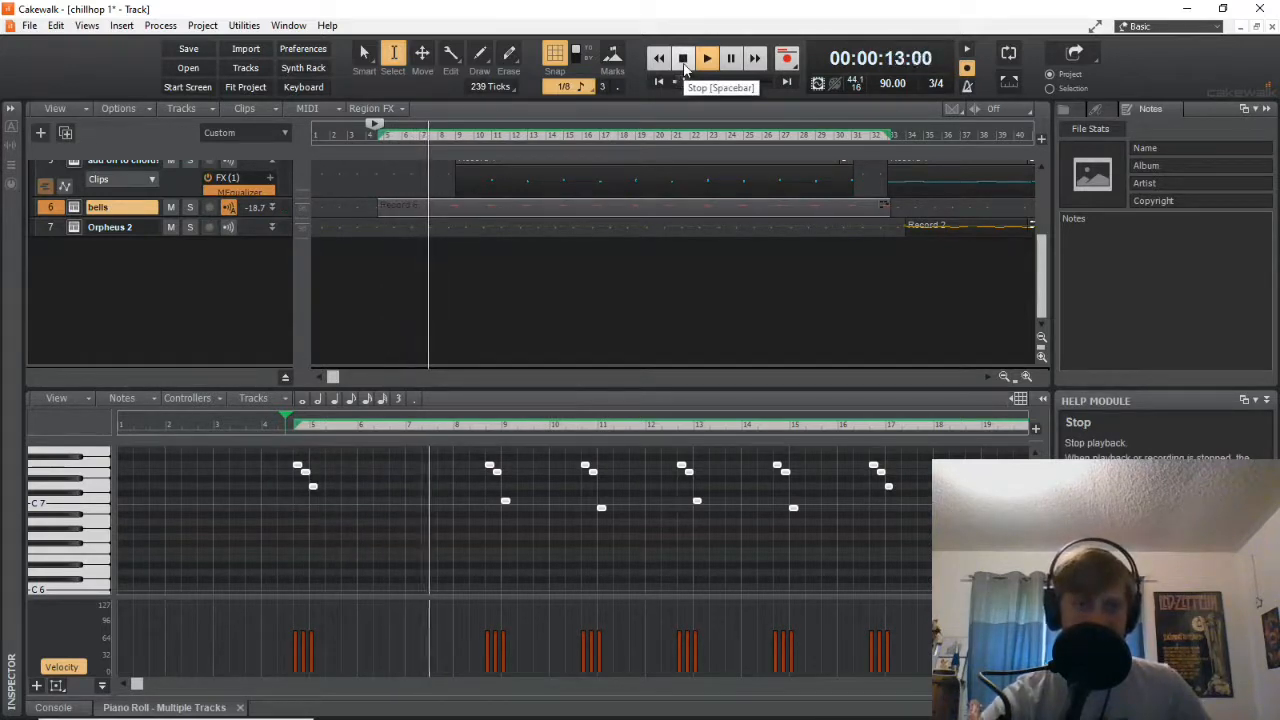
pyautogui.click(683, 58)
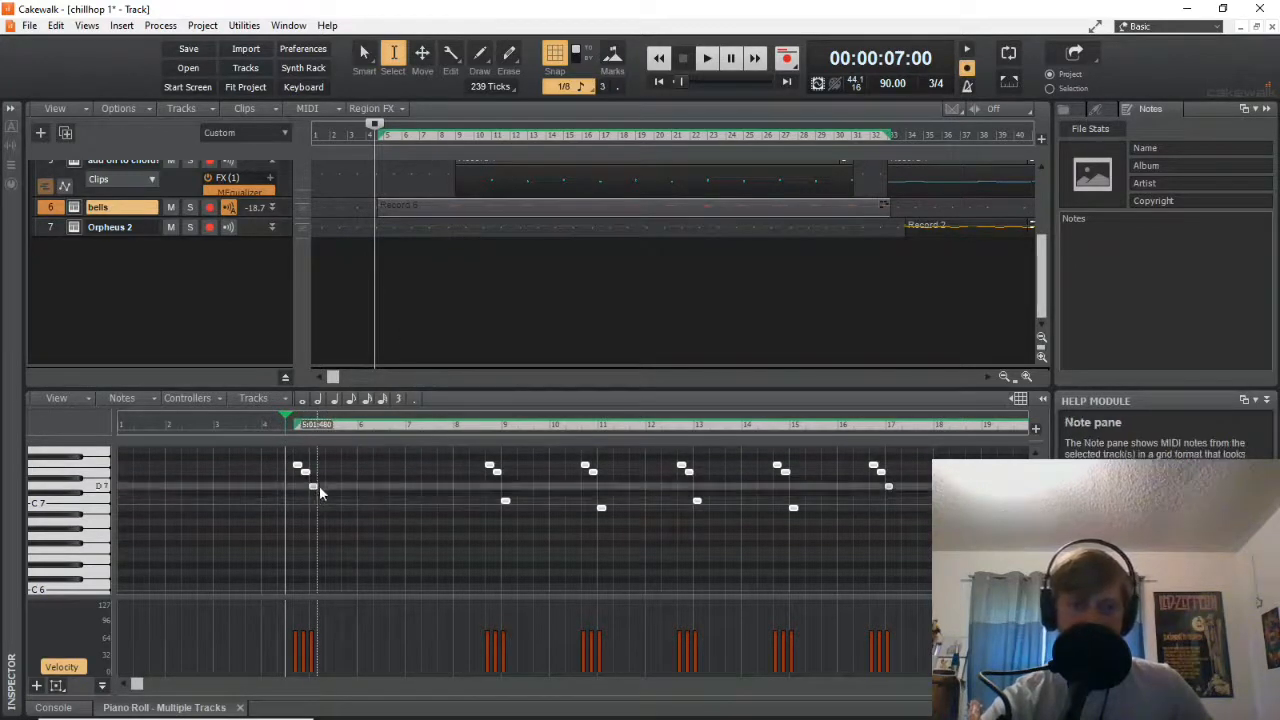
# Play the second bells phrase together with the other tracks from halfway through measure 8, and stop playback.
pyautogui.click(474, 428)
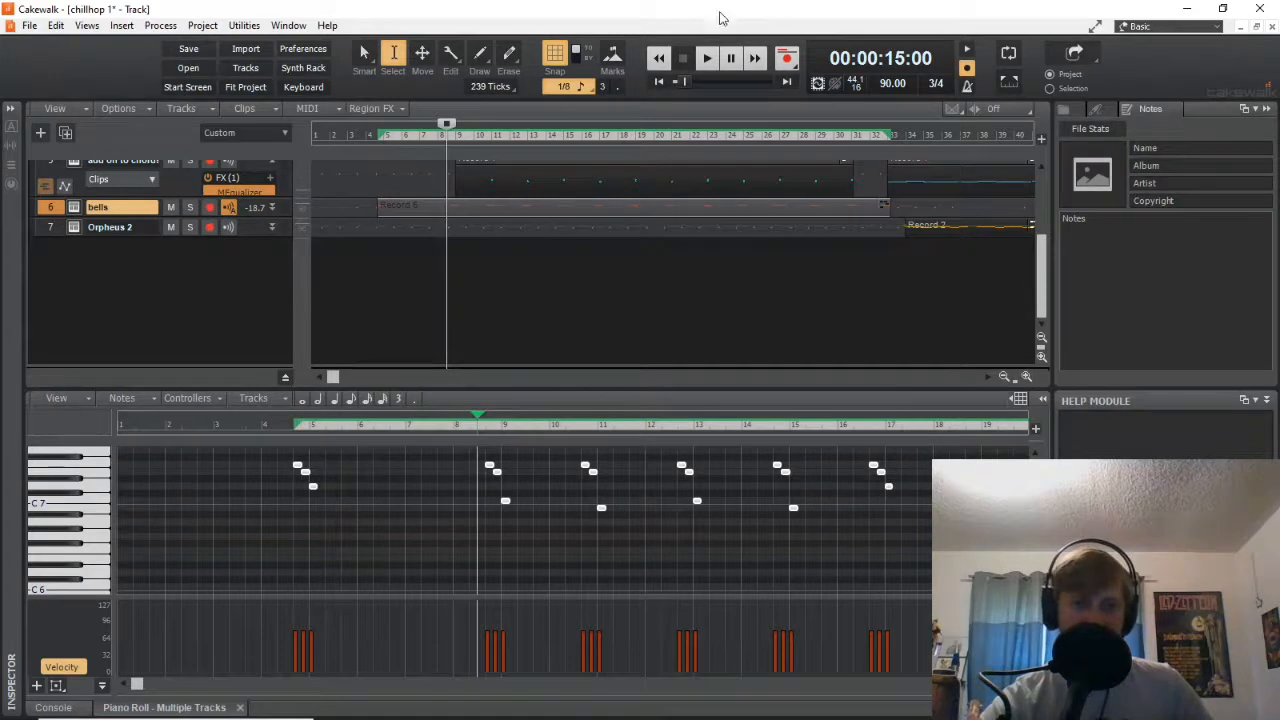
pyautogui.click(708, 58)
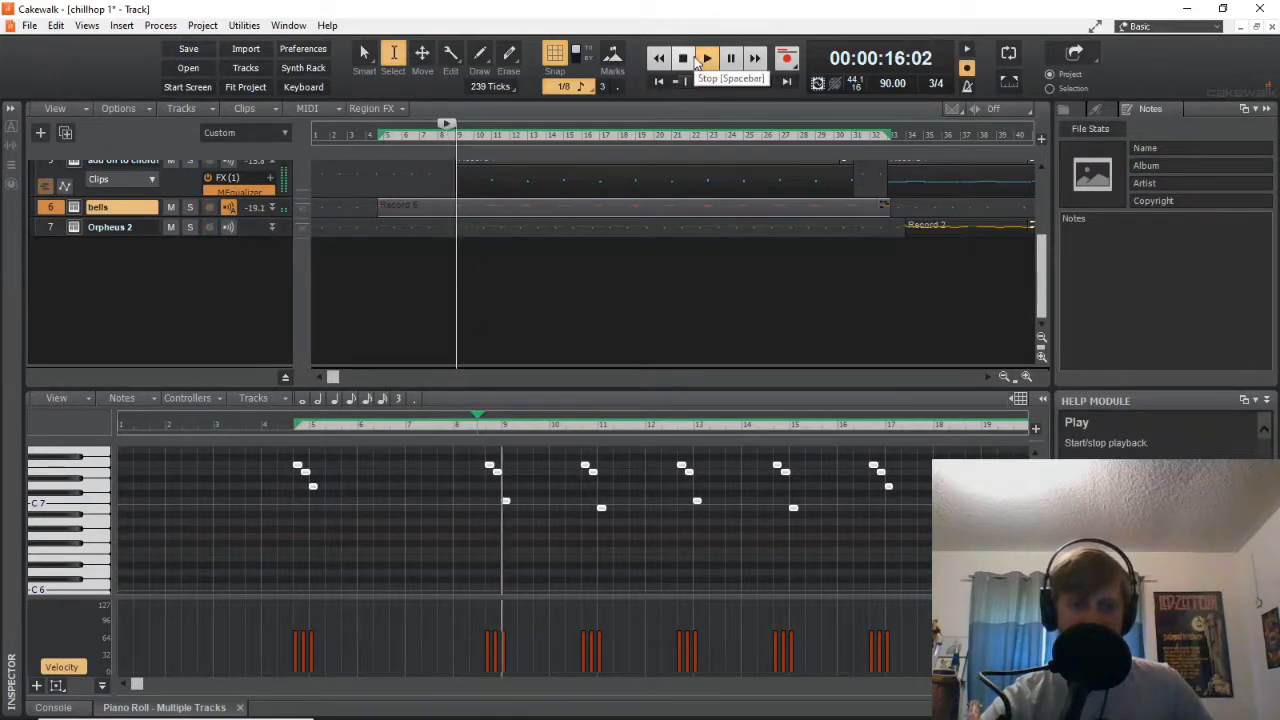
pyautogui.click(684, 58)
# Solo the bells track and play its second phrase from halfway through measure 8.
pyautogui.scroll(3, 200, 300)
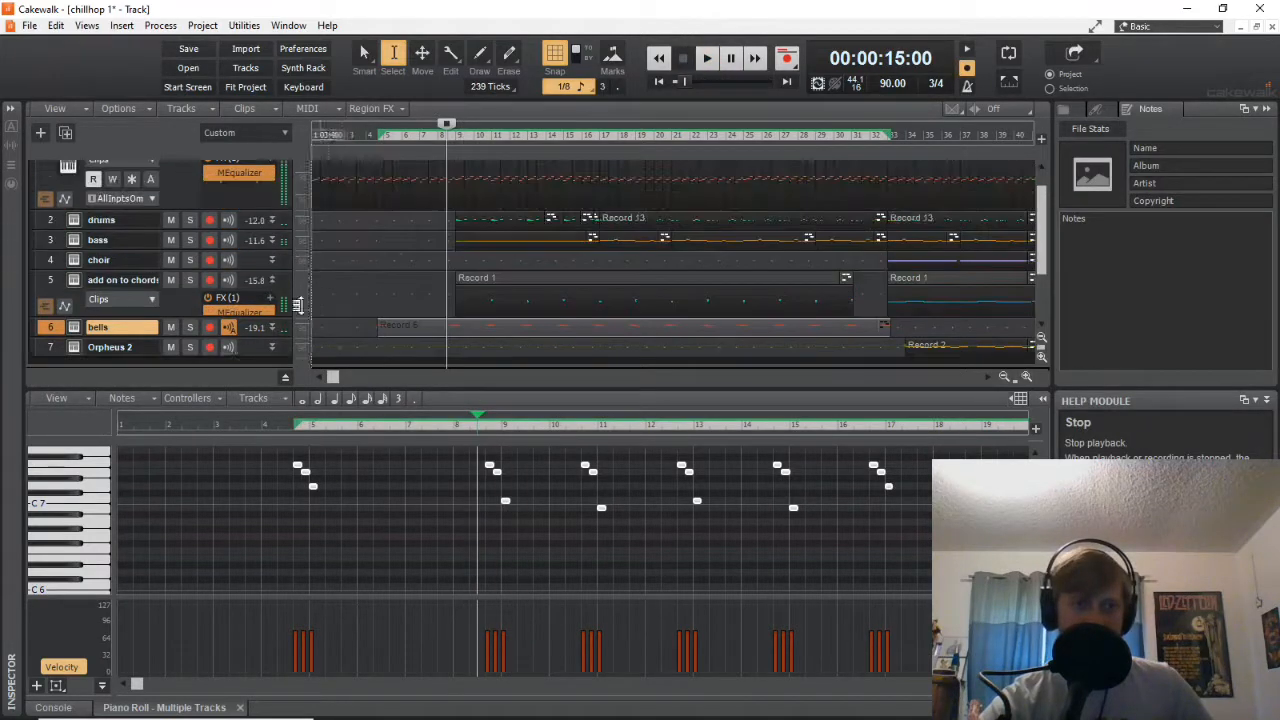
pyautogui.click(190, 327)
pyautogui.scroll(1, 197, 250)
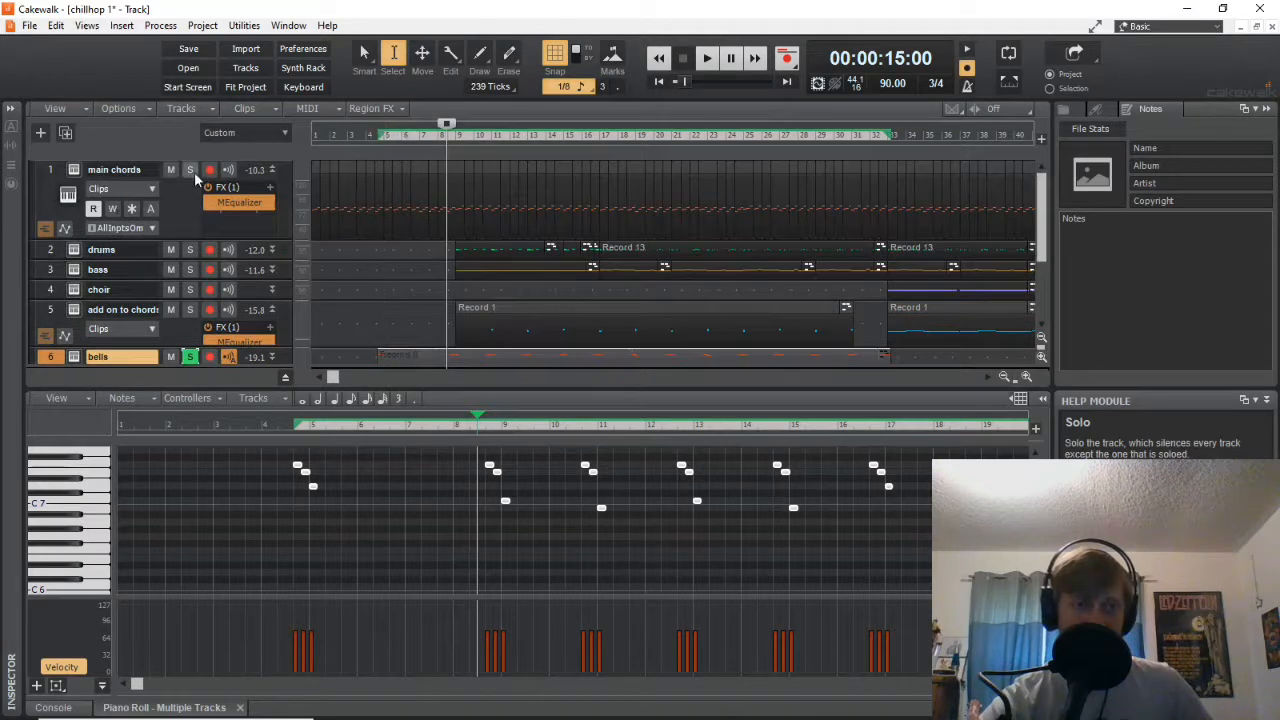
pyautogui.scroll(-1, 195, 175)
pyautogui.click(707, 58)
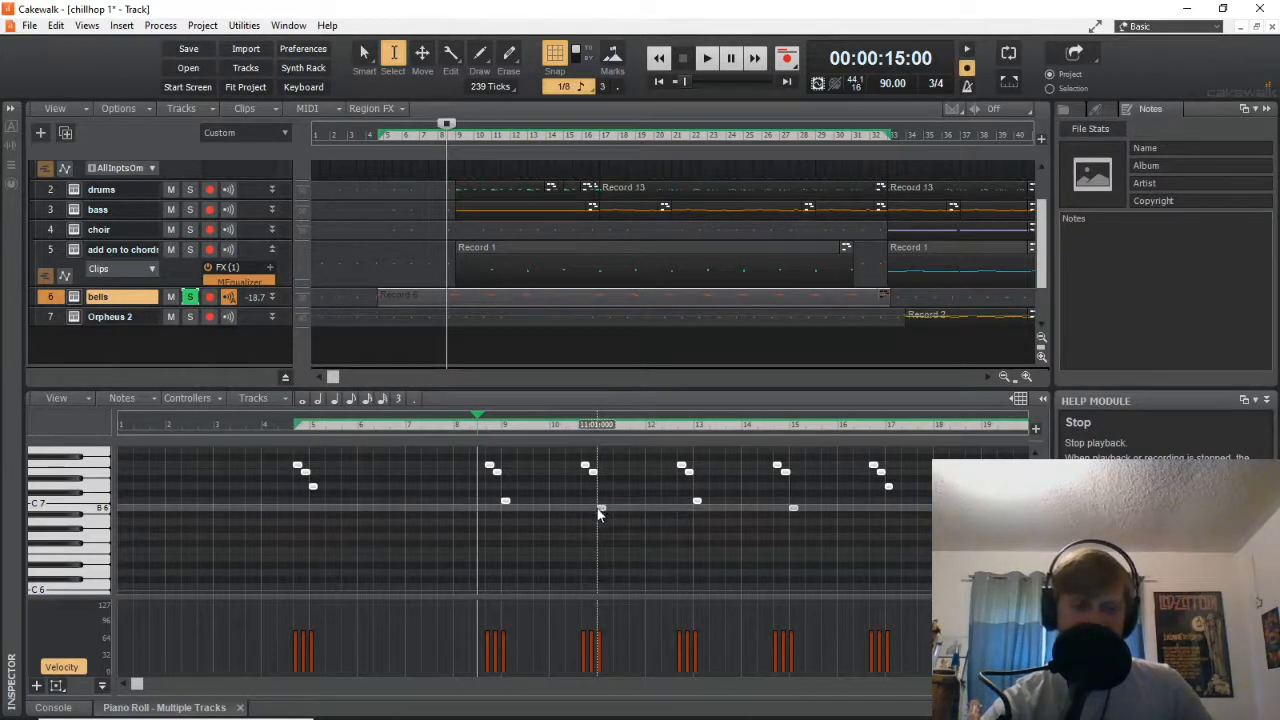
# Play the soloed bells from measure 11 and stop playback.
pyautogui.click(599, 432)
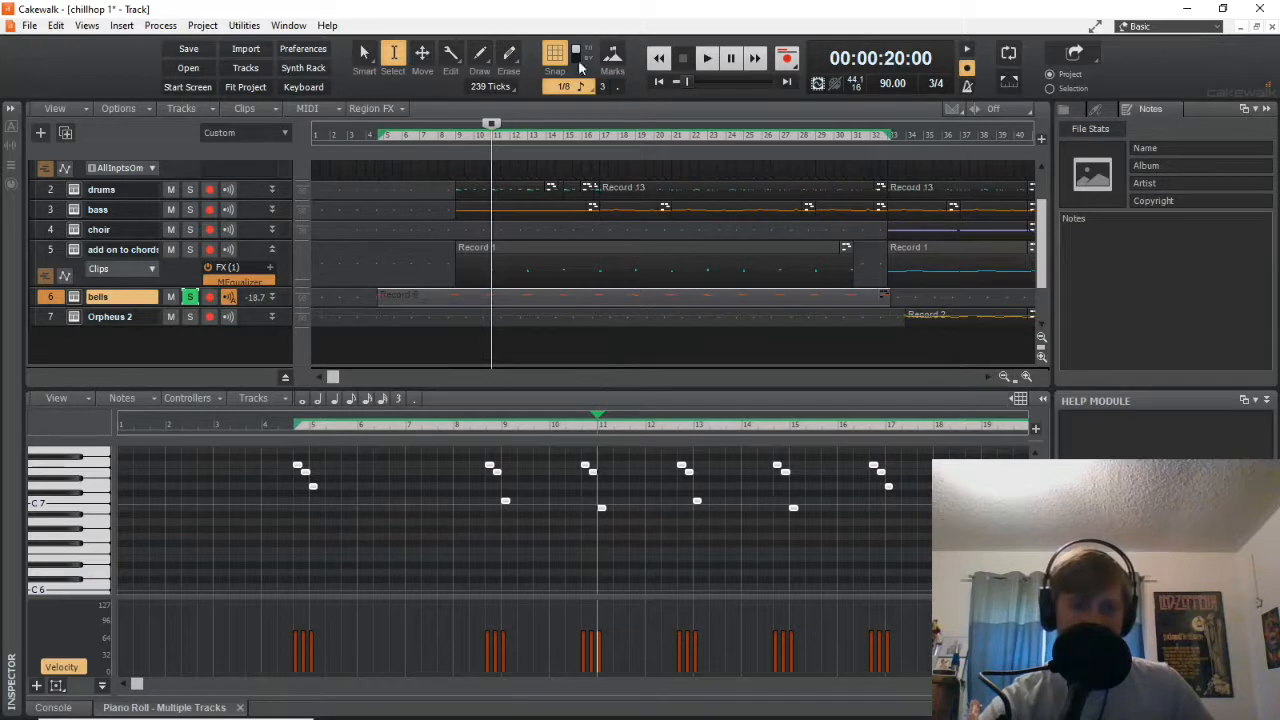
pyautogui.click(705, 58)
pyautogui.click(682, 58)
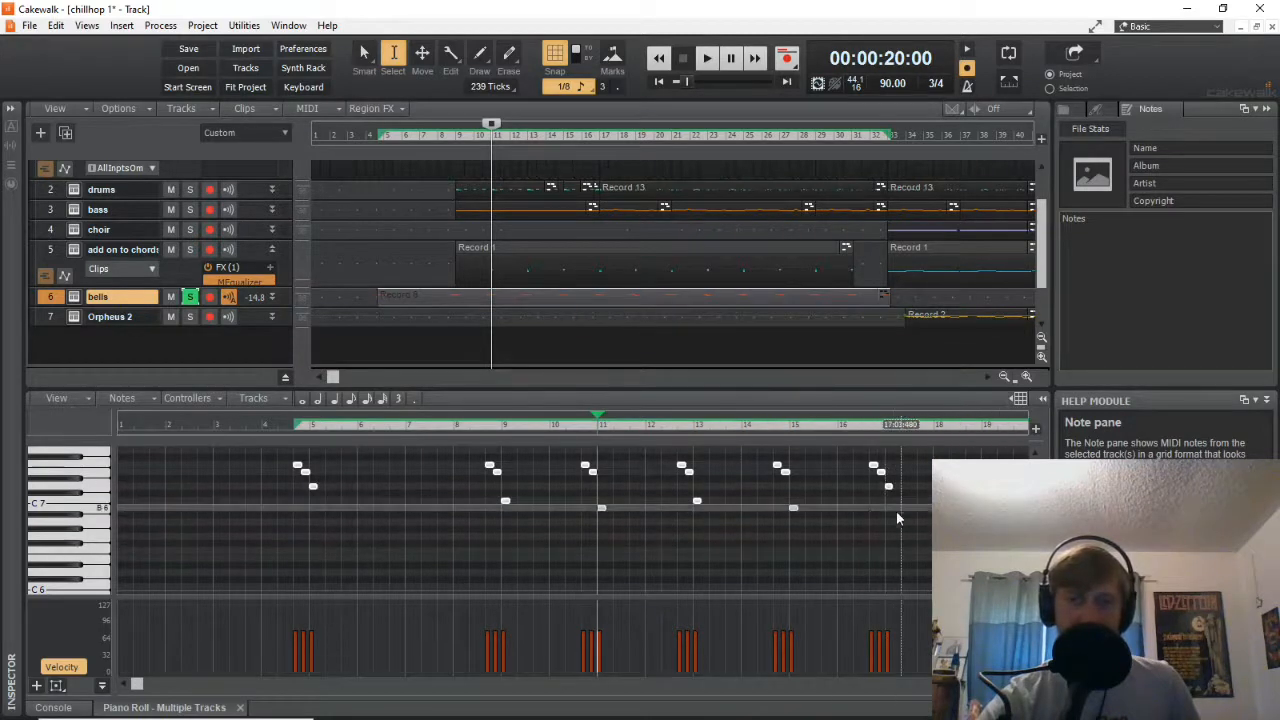
# Turn off solo on the bells track and solo the drums and bass tracks instead.
pyautogui.click(190, 296)
pyautogui.scroll(2, 342, 263)
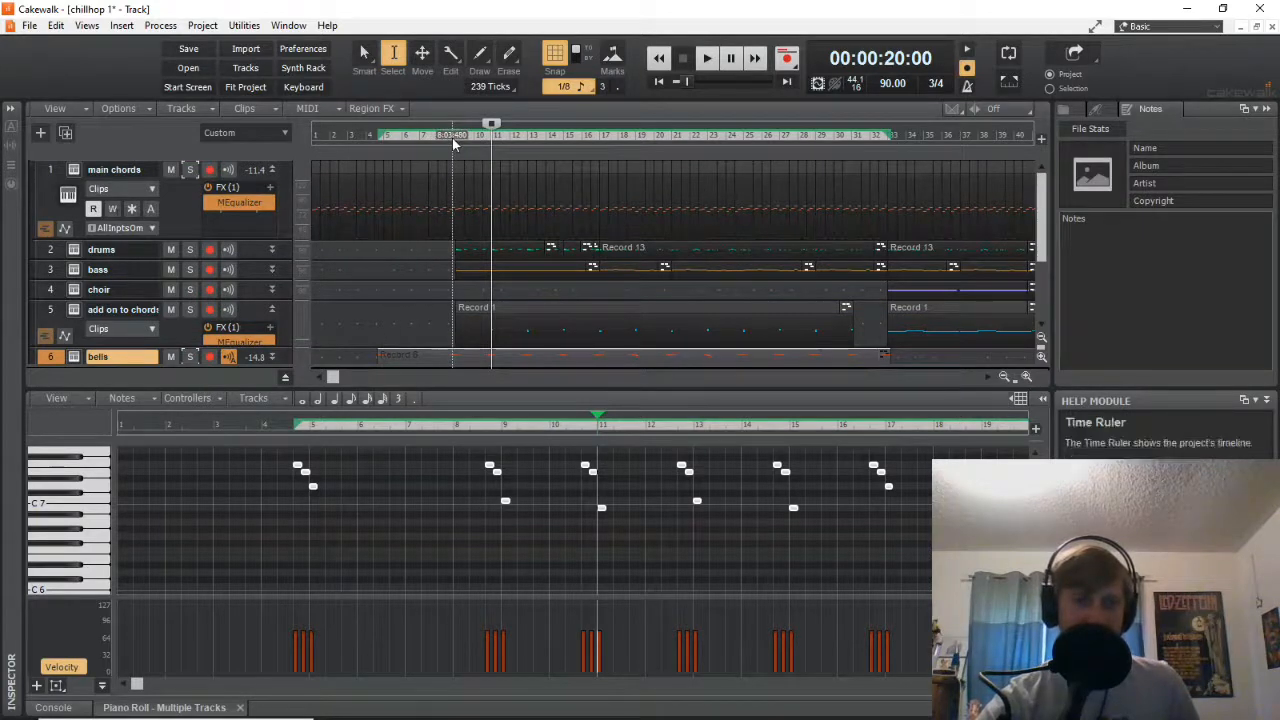
pyautogui.click(453, 138)
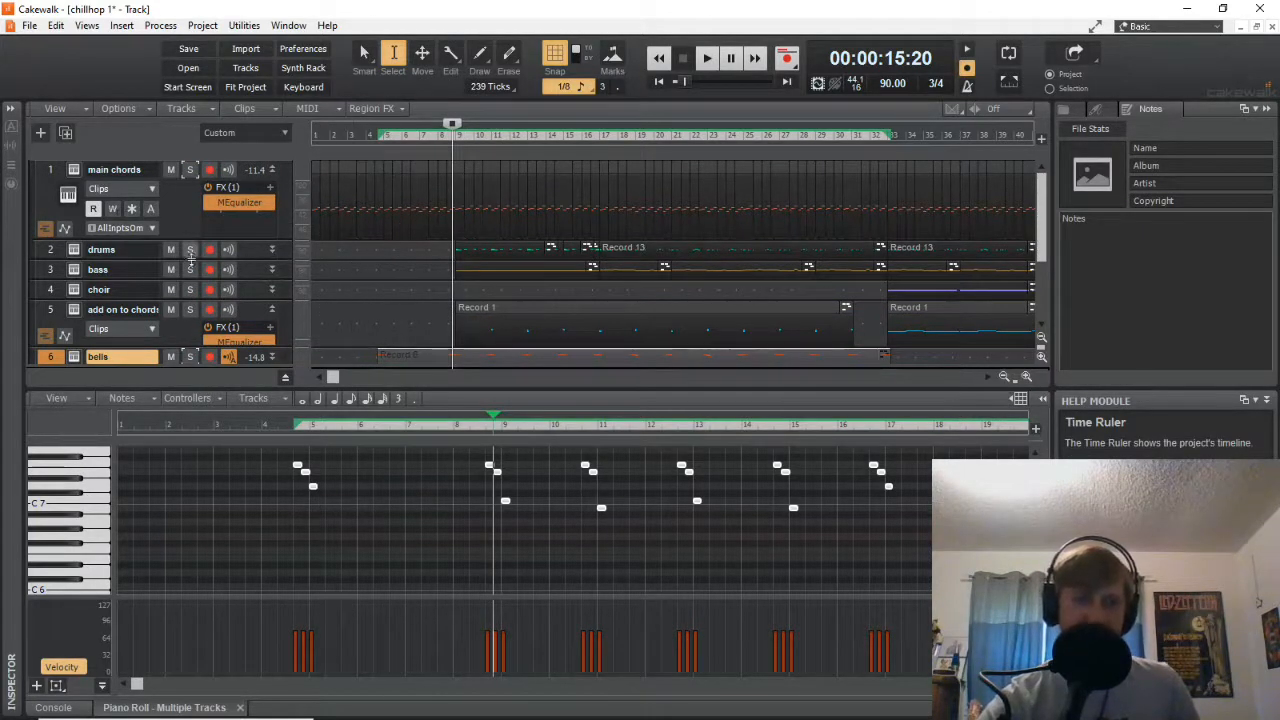
pyautogui.click(190, 250)
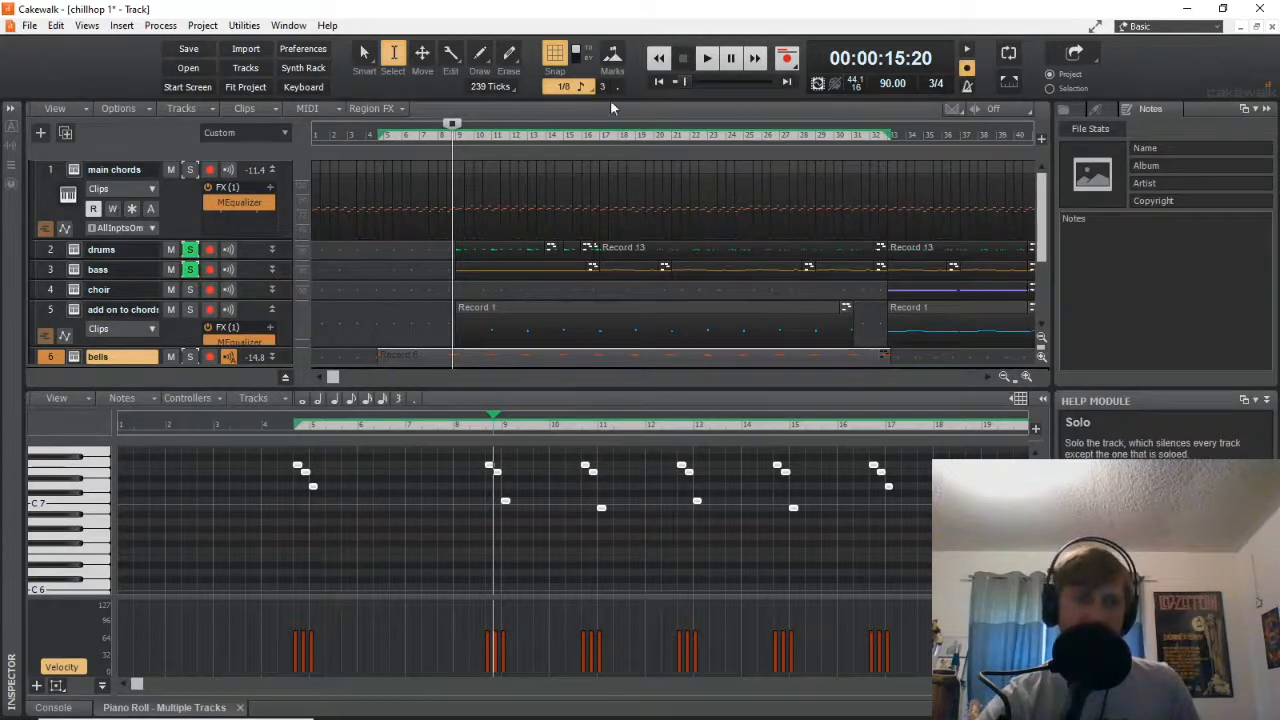
# Play the soloed drums and bass from just before measure 9 to about measure 17, and stop playback.
pyautogui.click(427, 146)
pyautogui.click(450, 143)
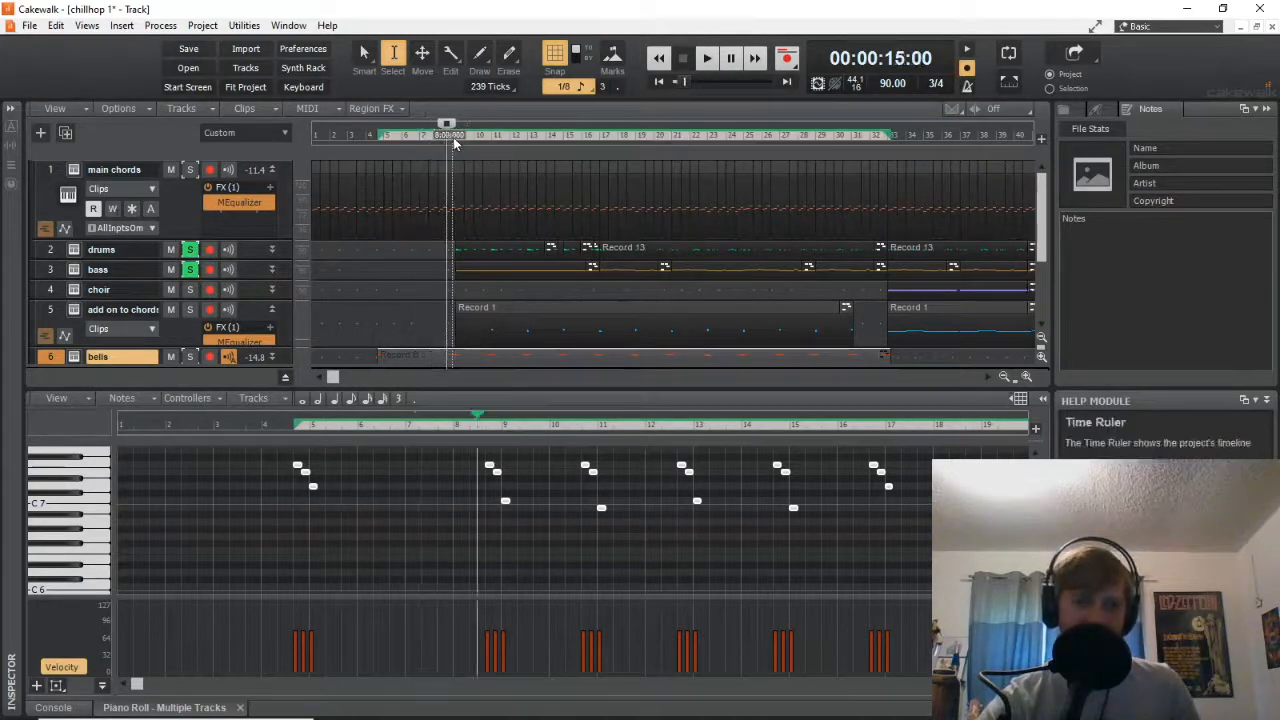
pyautogui.click(452, 143)
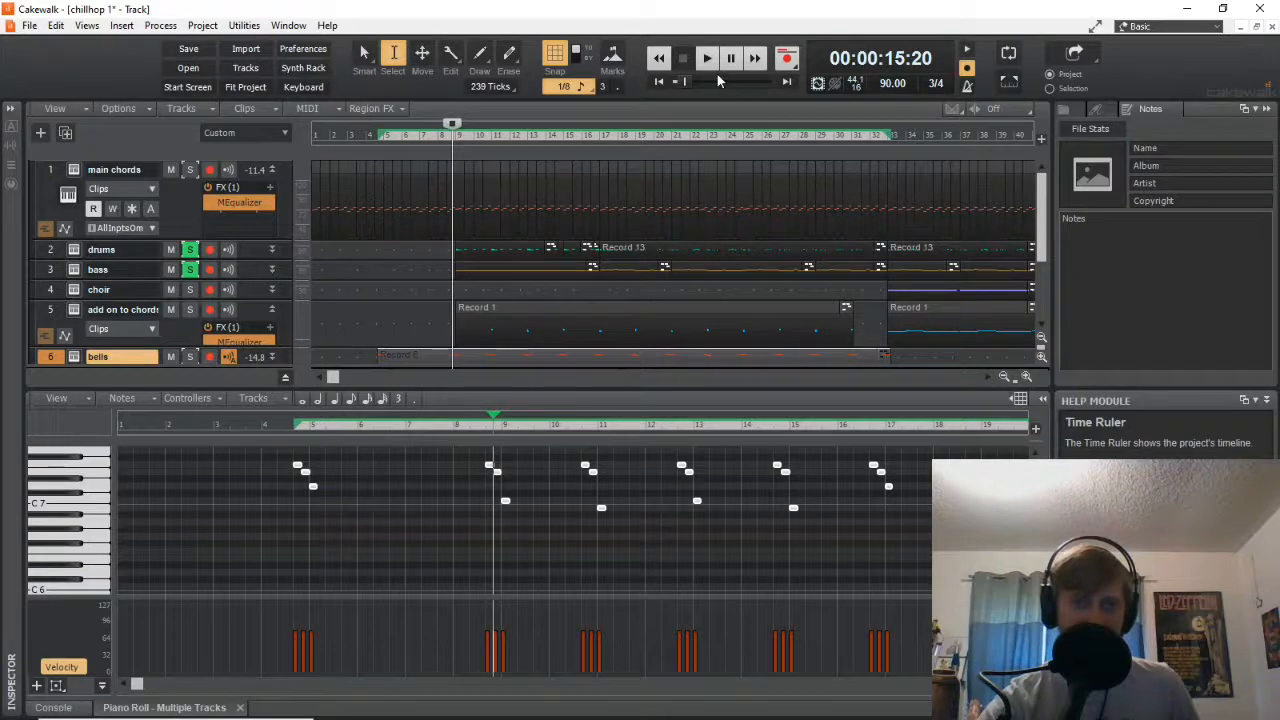
pyautogui.click(706, 57)
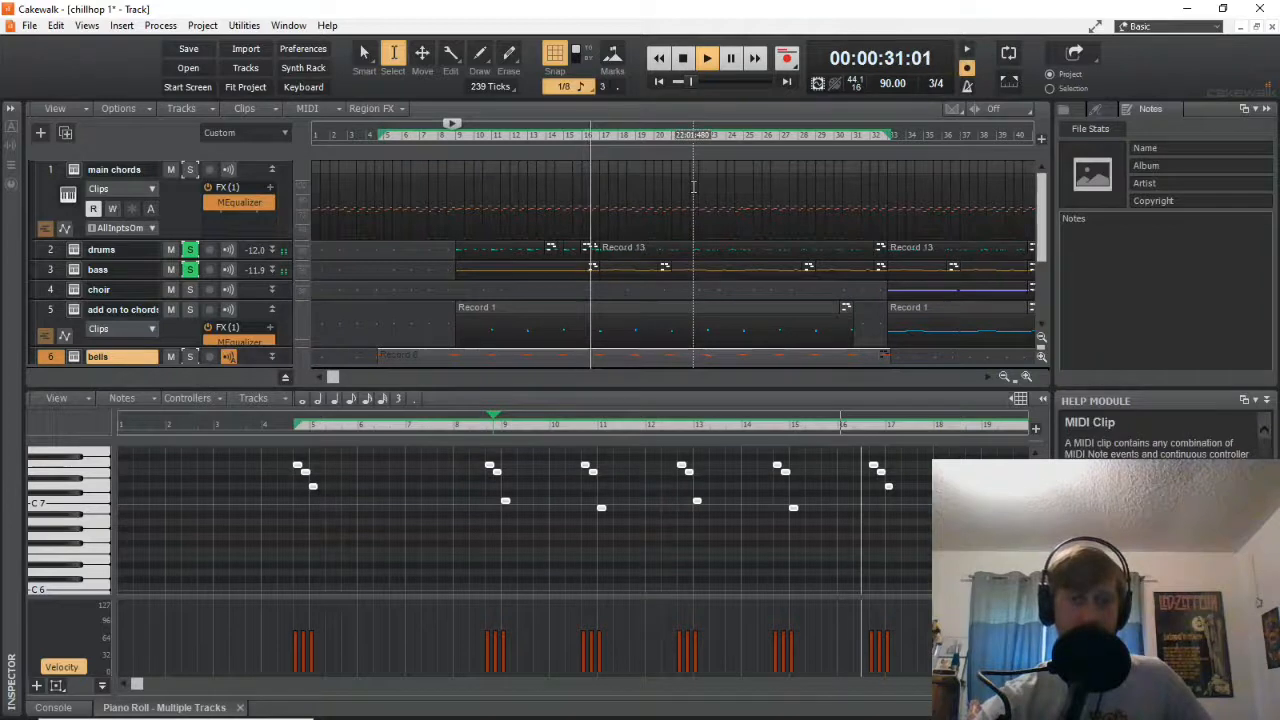
pyautogui.click(683, 60)
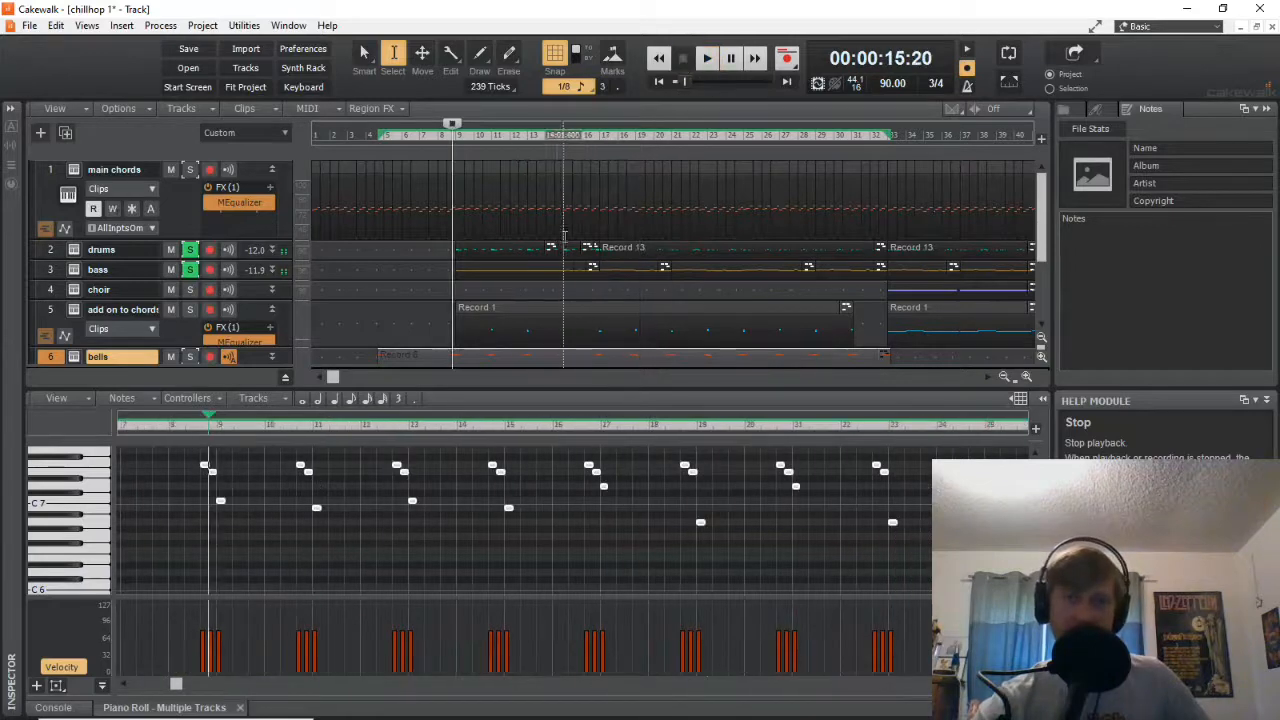
# Show the drums clip starting at measure 17 in the piano roll and place the playhead at measure 17.
pyautogui.click(596, 136)
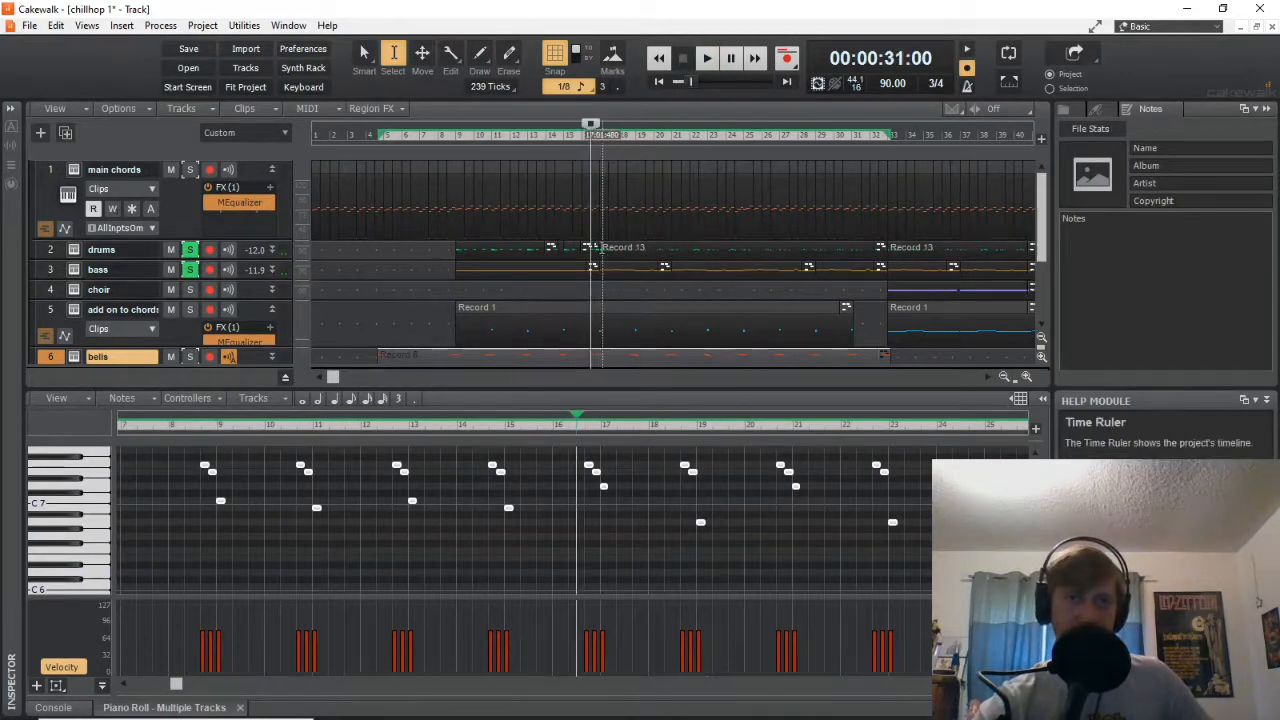
pyautogui.click(626, 247)
pyautogui.click(599, 139)
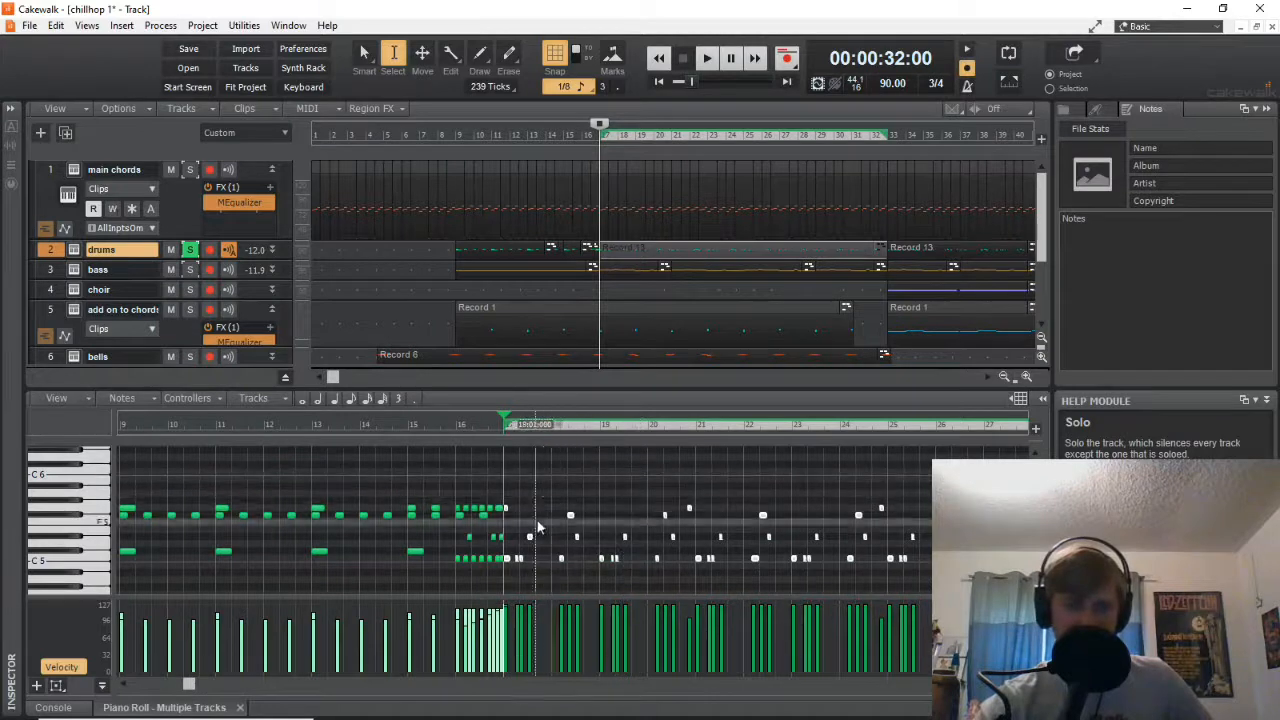
# Play the soloed drums briefly from halfway through measure 20, stop, and place the playhead near the end of that measure.
pyautogui.click(676, 505)
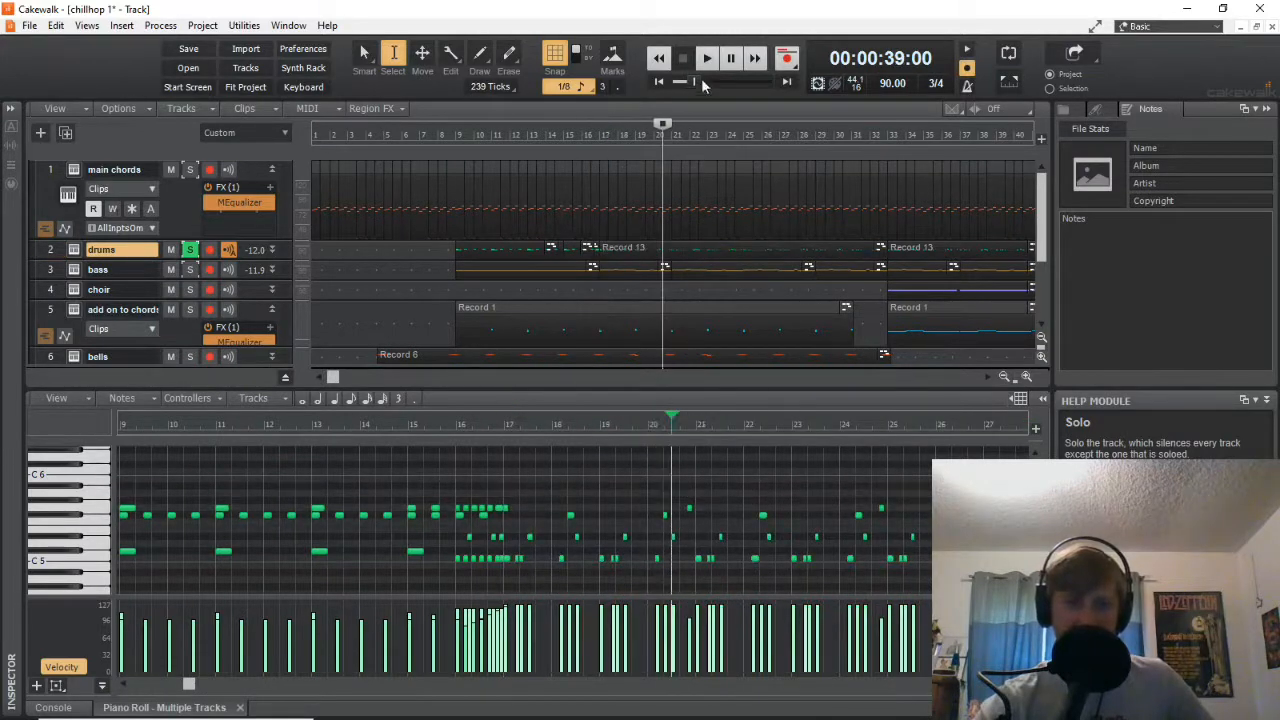
pyautogui.click(705, 60)
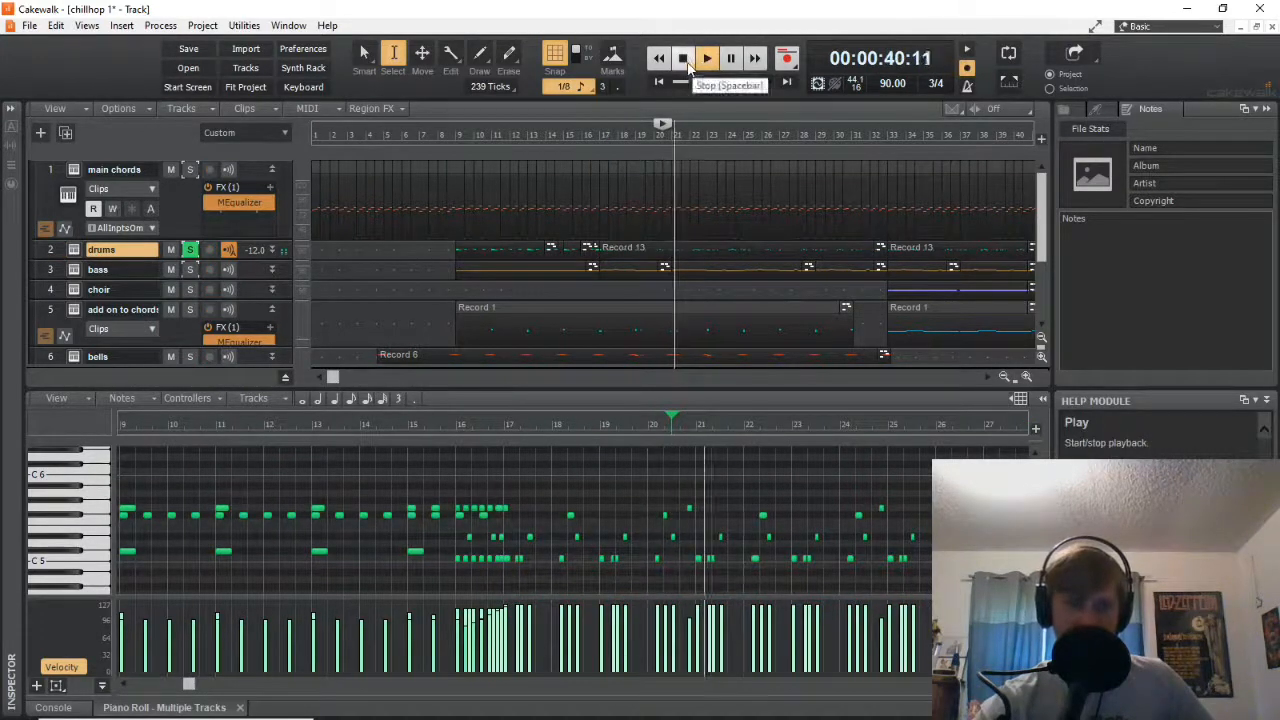
pyautogui.click(683, 58)
pyautogui.click(687, 425)
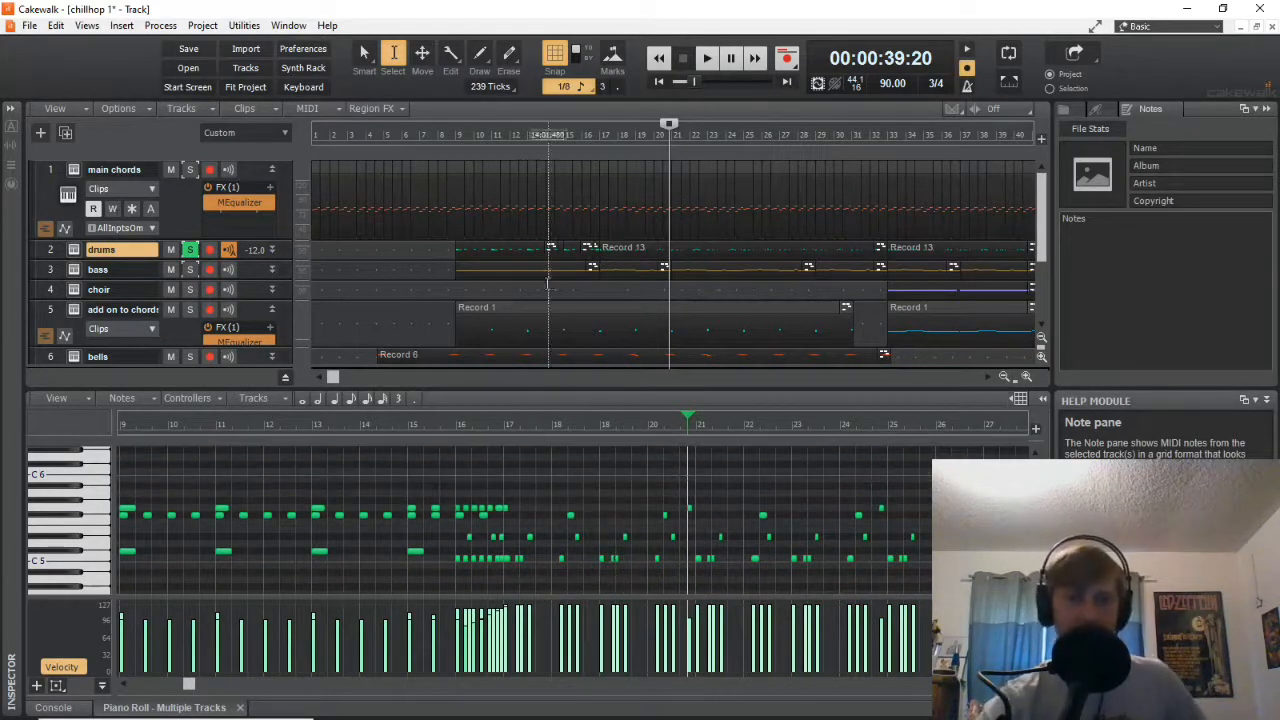
# Examine the bass notes in the piano roll for the clip at measure 9 and the one at measure 17.
pyautogui.click(490, 268)
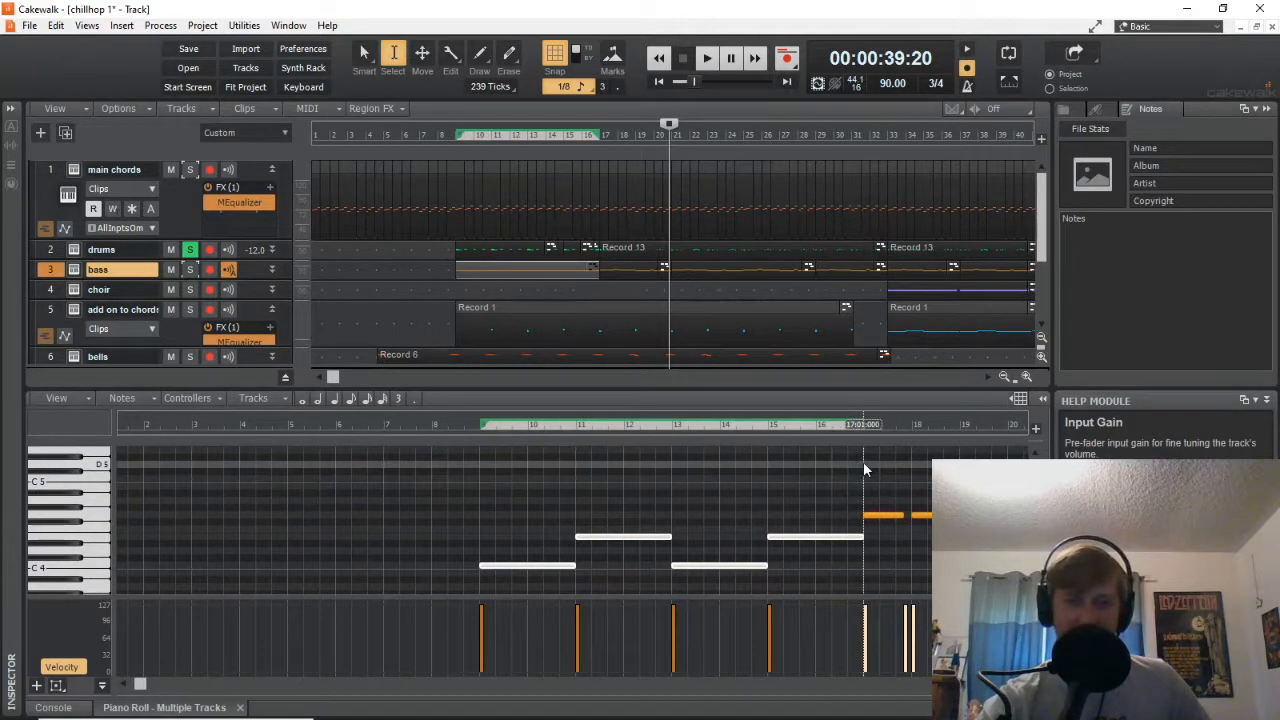
pyautogui.click(863, 463)
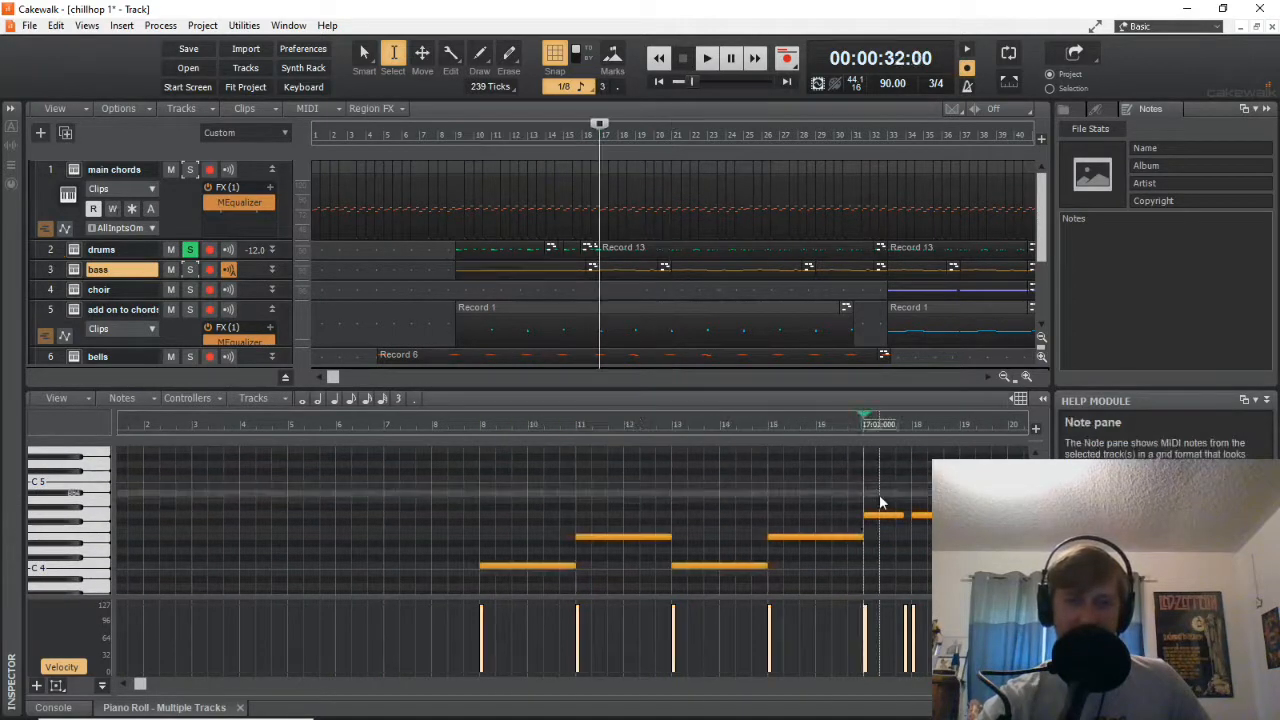
pyautogui.moveTo(598, 275); pyautogui.dragTo(670, 270)
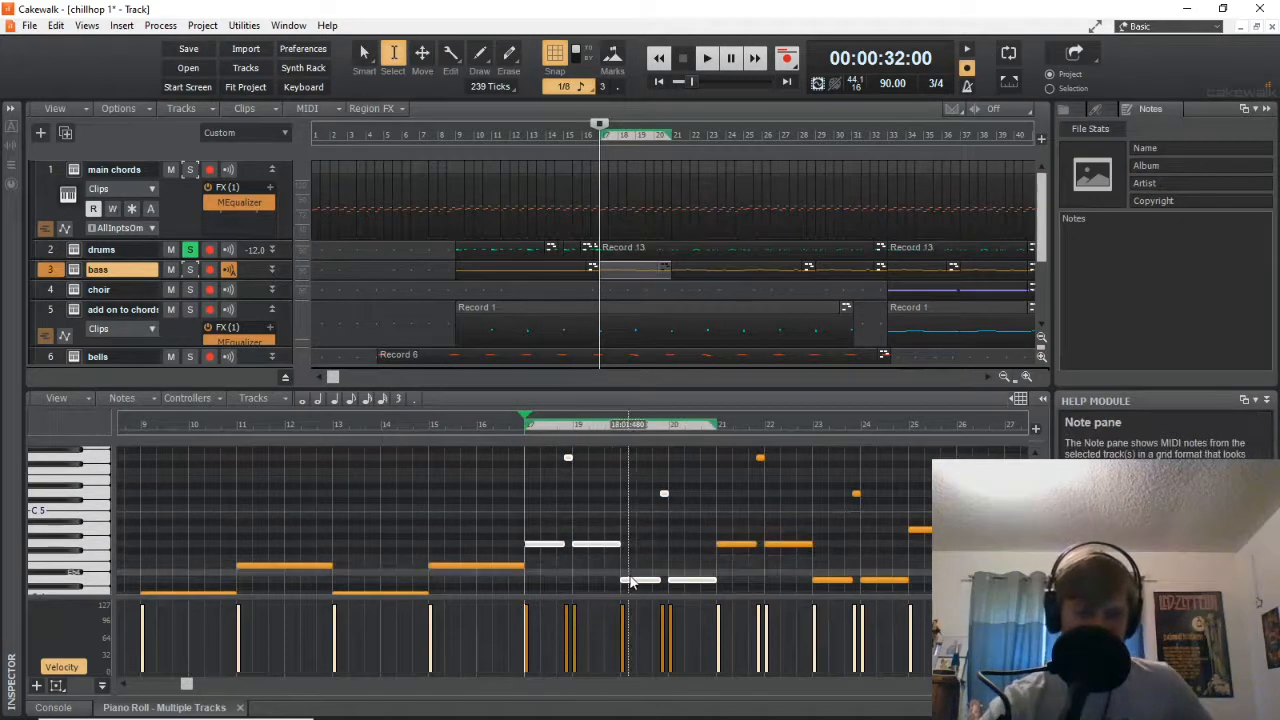
pyautogui.scroll(-2, 630, 580)
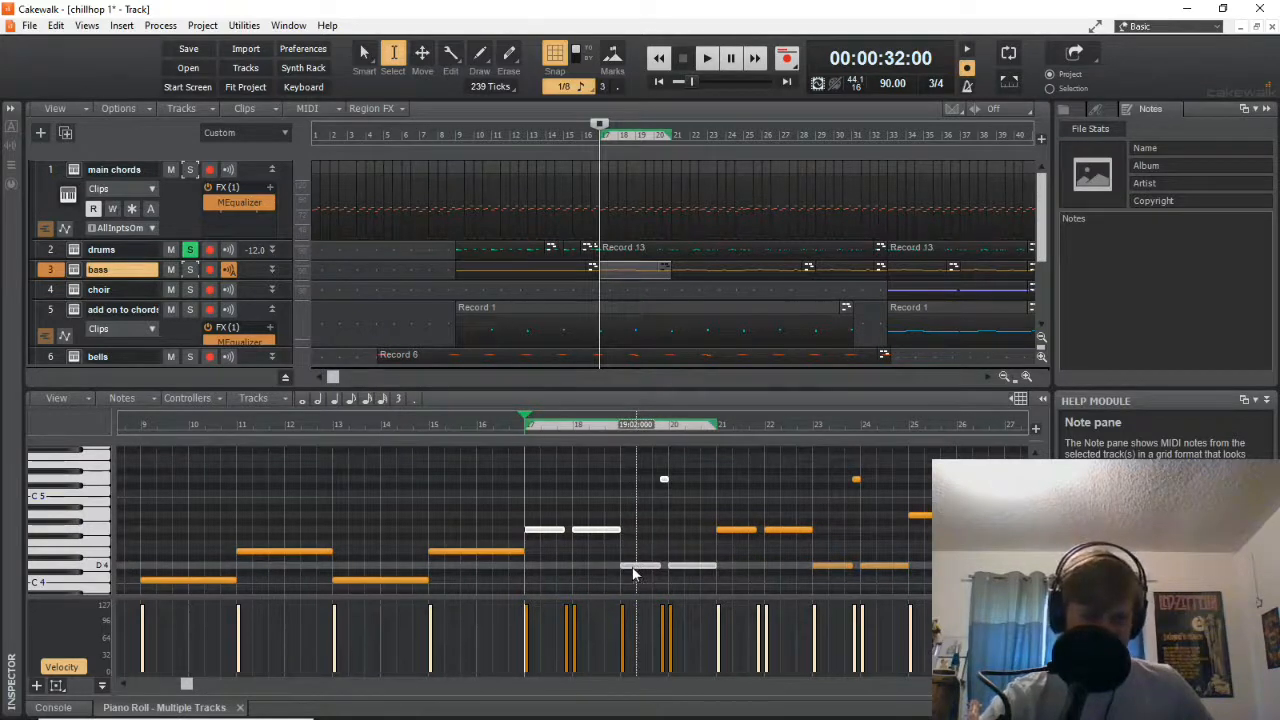
pyautogui.scroll(3, 590, 520)
# Solo the bass instead of the drums, play it from partway through measure 17 to past measure 20, and stop playback.
pyautogui.click(556, 473)
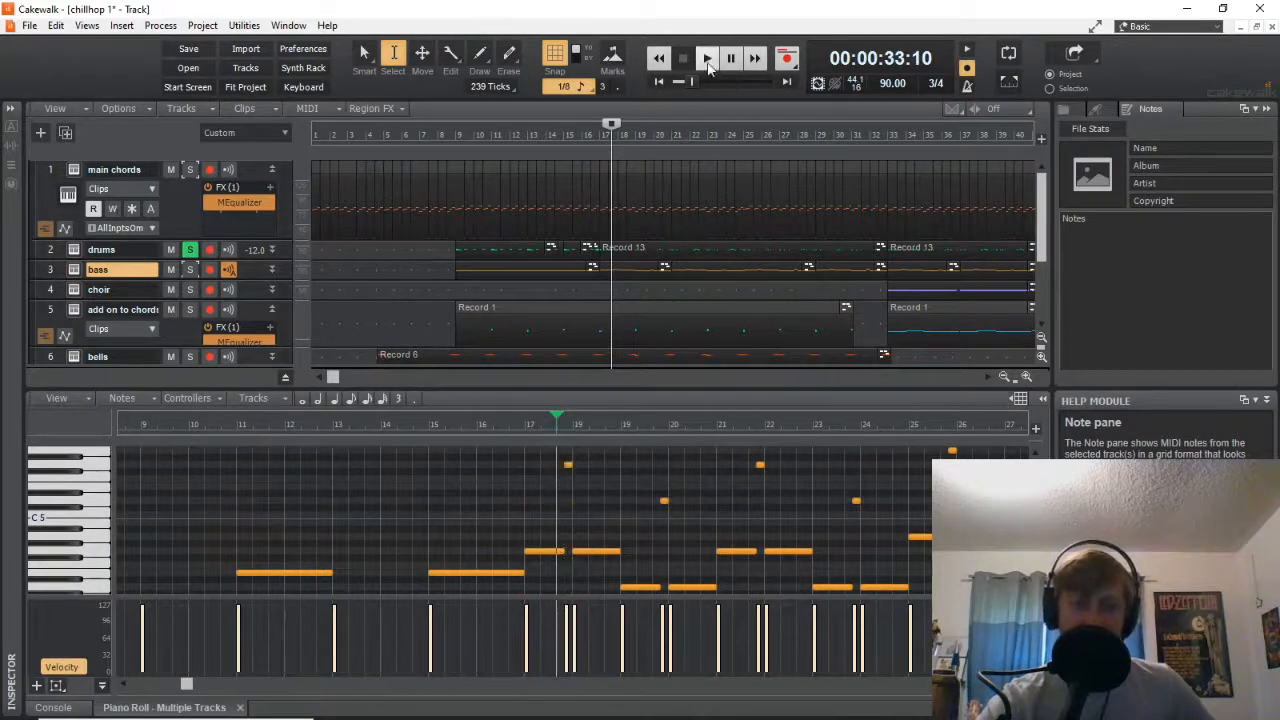
pyautogui.click(707, 59)
pyautogui.click(682, 58)
pyautogui.click(190, 270)
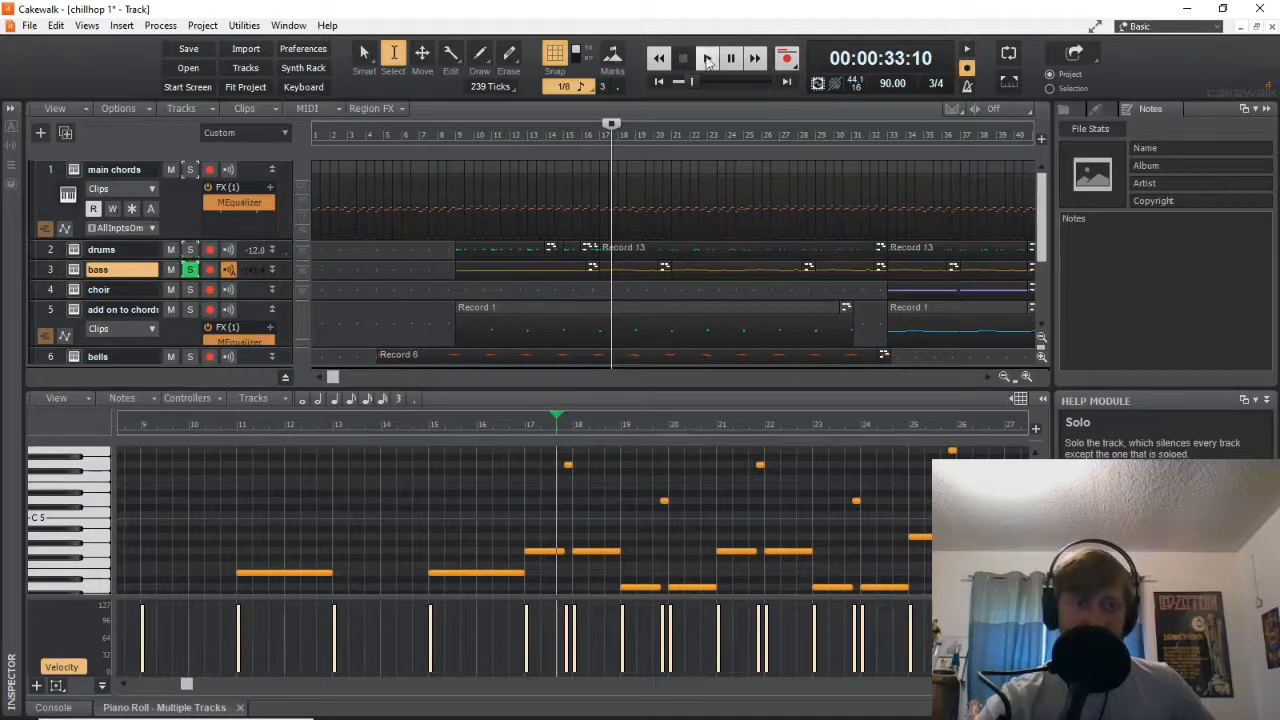
pyautogui.click(707, 59)
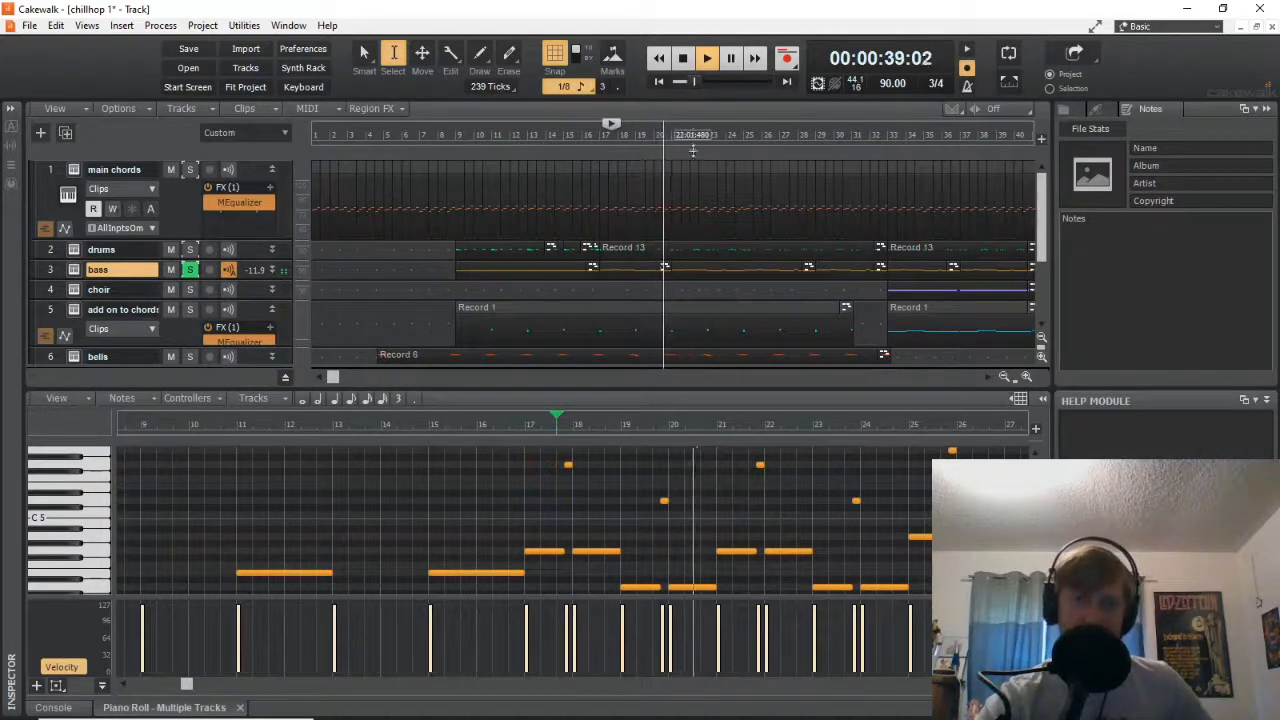
pyautogui.click(683, 58)
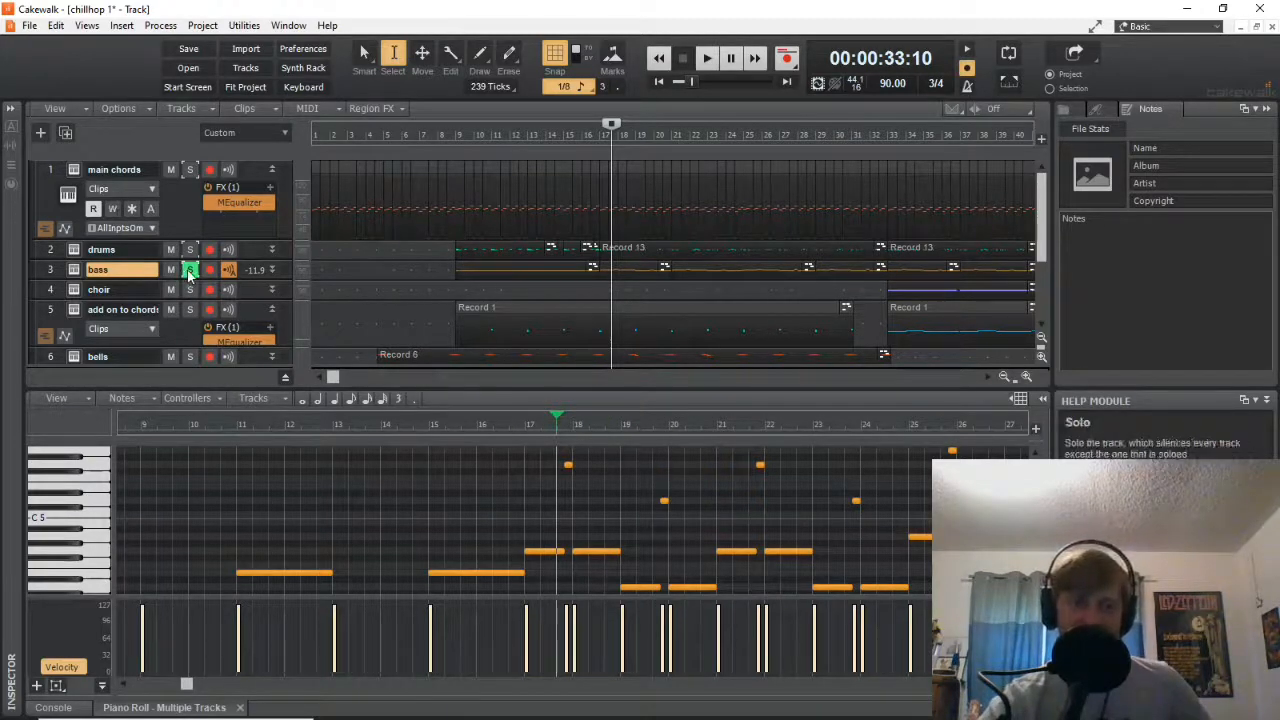
# Turn off solo on the bass track and move the playhead to just before measure 33.
pyautogui.scroll(-2, 440, 285)
pyautogui.scroll(1, 459, 295)
pyautogui.scroll(2, 447, 323)
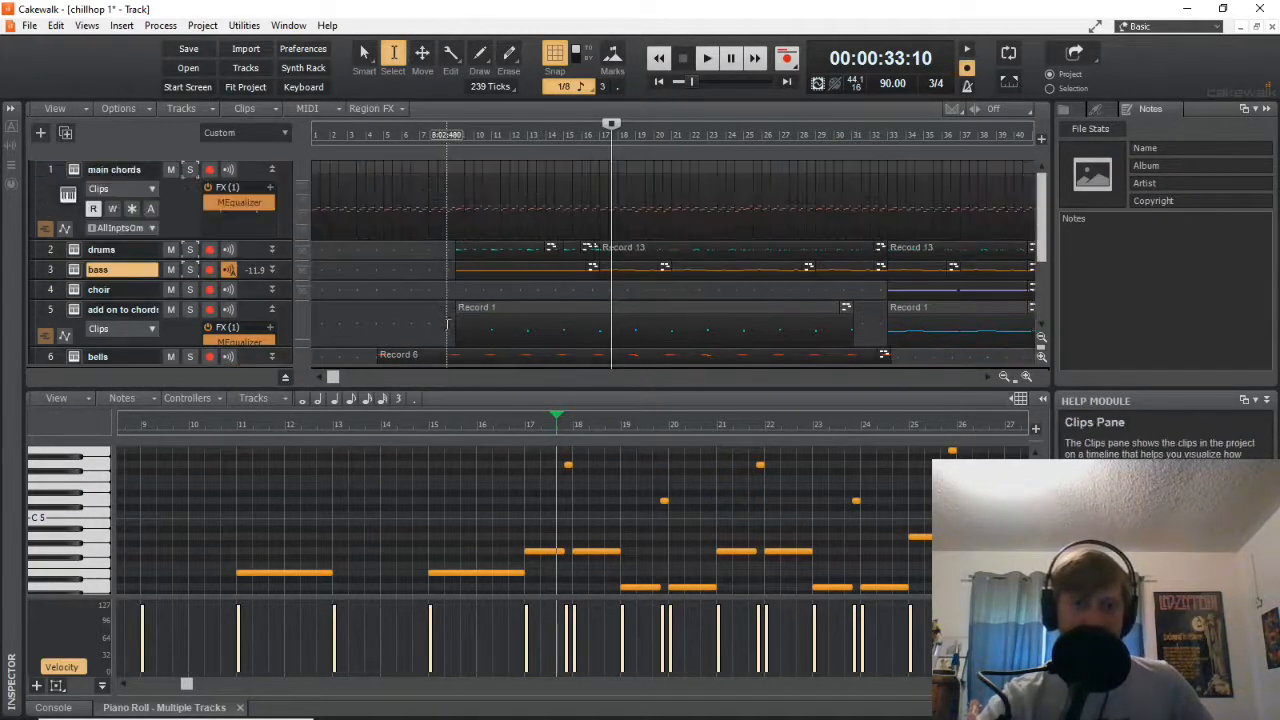
pyautogui.click(771, 134)
pyautogui.scroll(-2, 775, 160)
pyautogui.scroll(2, 887, 155)
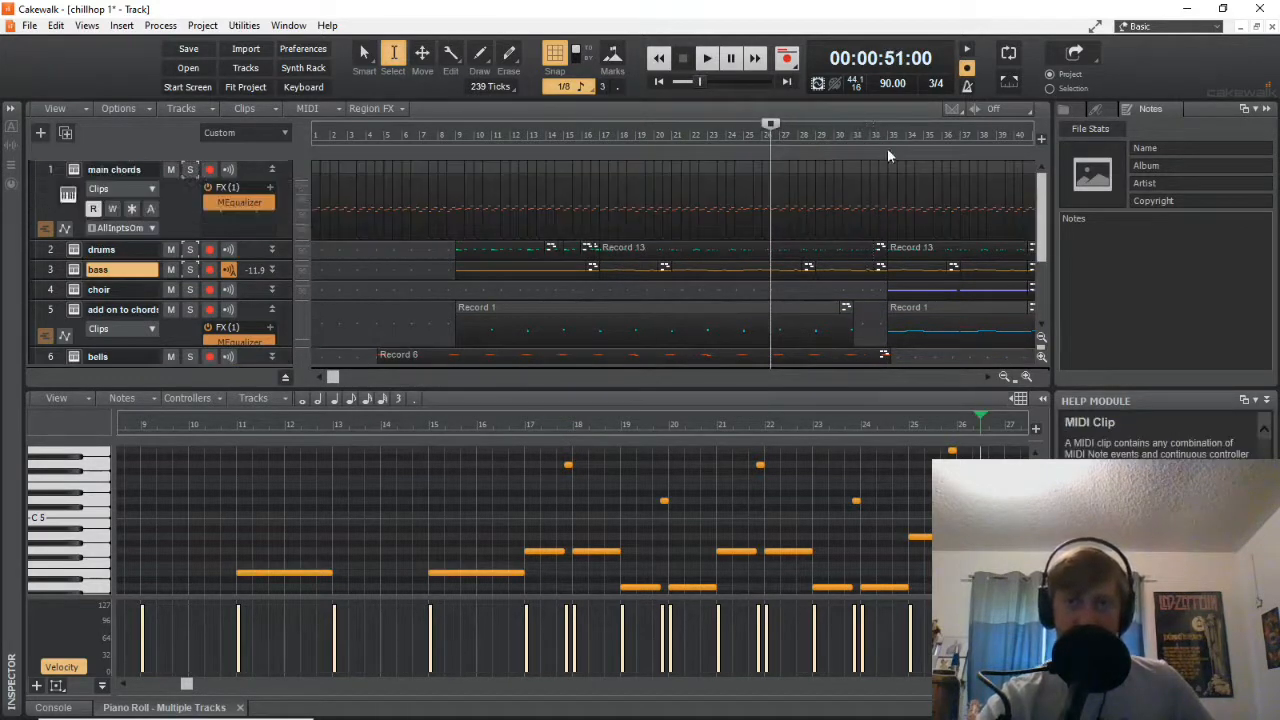
pyautogui.click(885, 136)
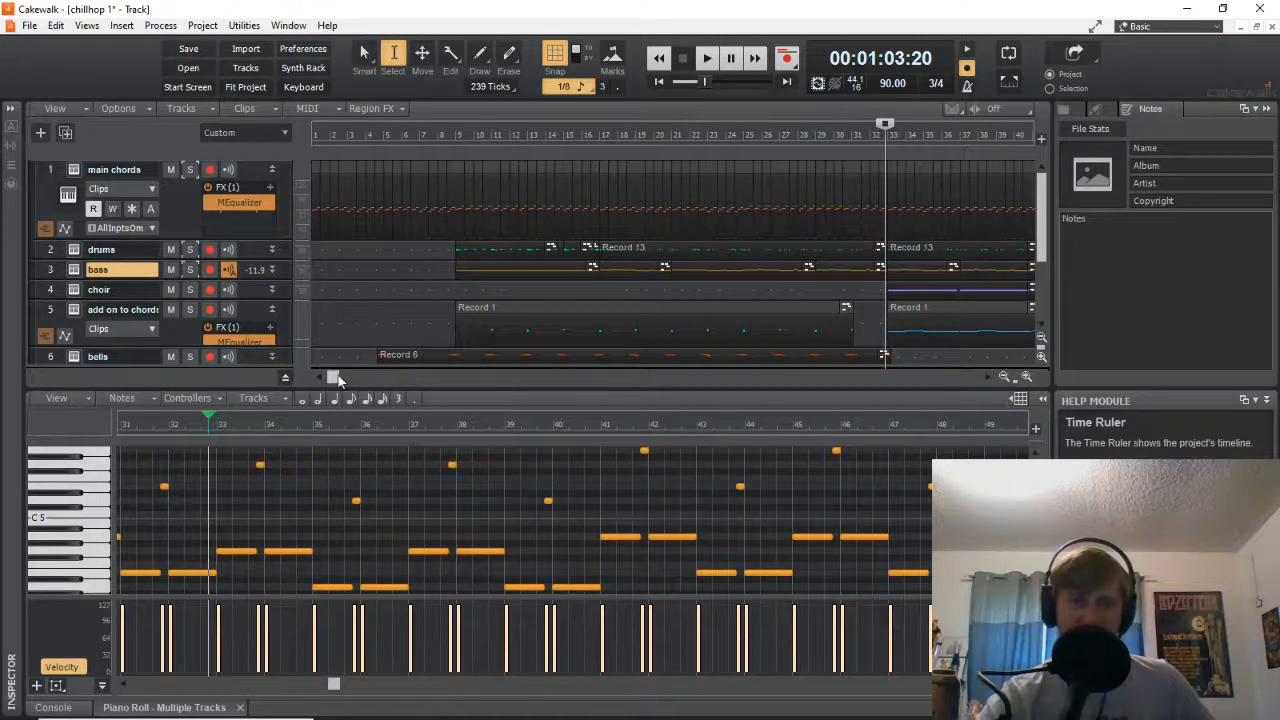
pyautogui.moveTo(338, 378); pyautogui.dragTo(440, 380)
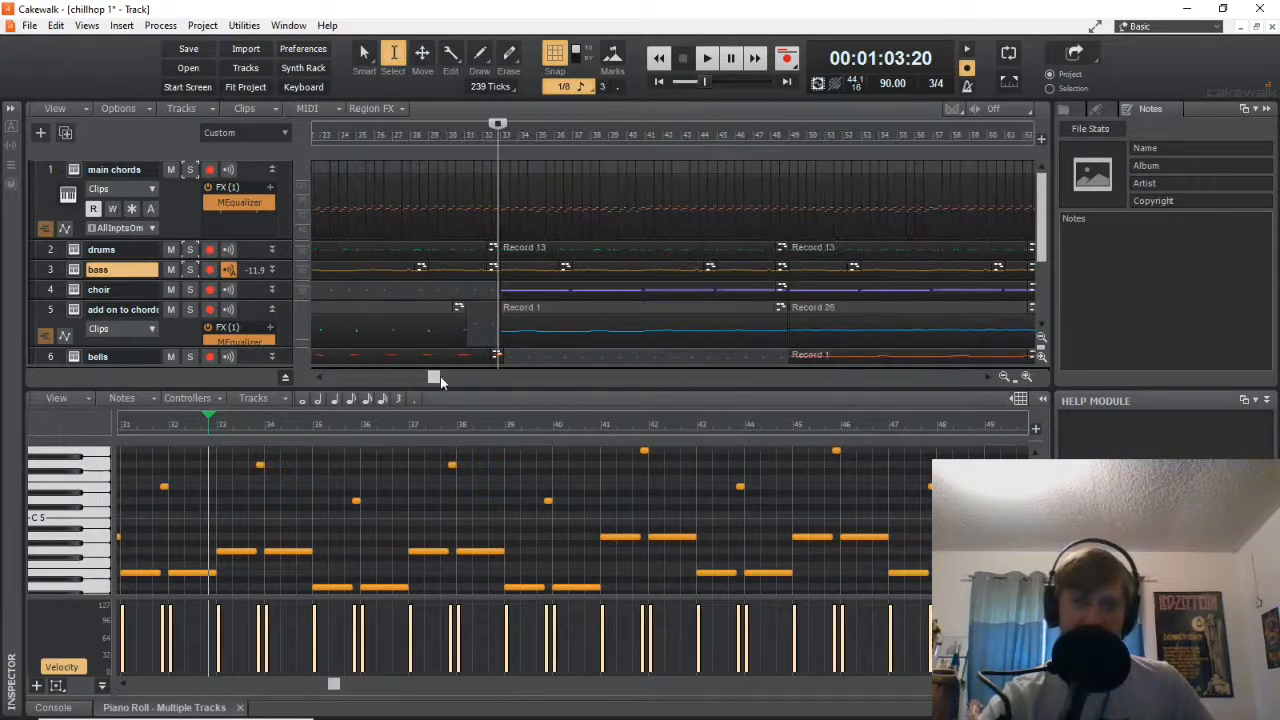
# Show the choir clip of measures 33 to 48 in the piano roll, place the playhead at measure 33 and solo the choir.
pyautogui.click(540, 293)
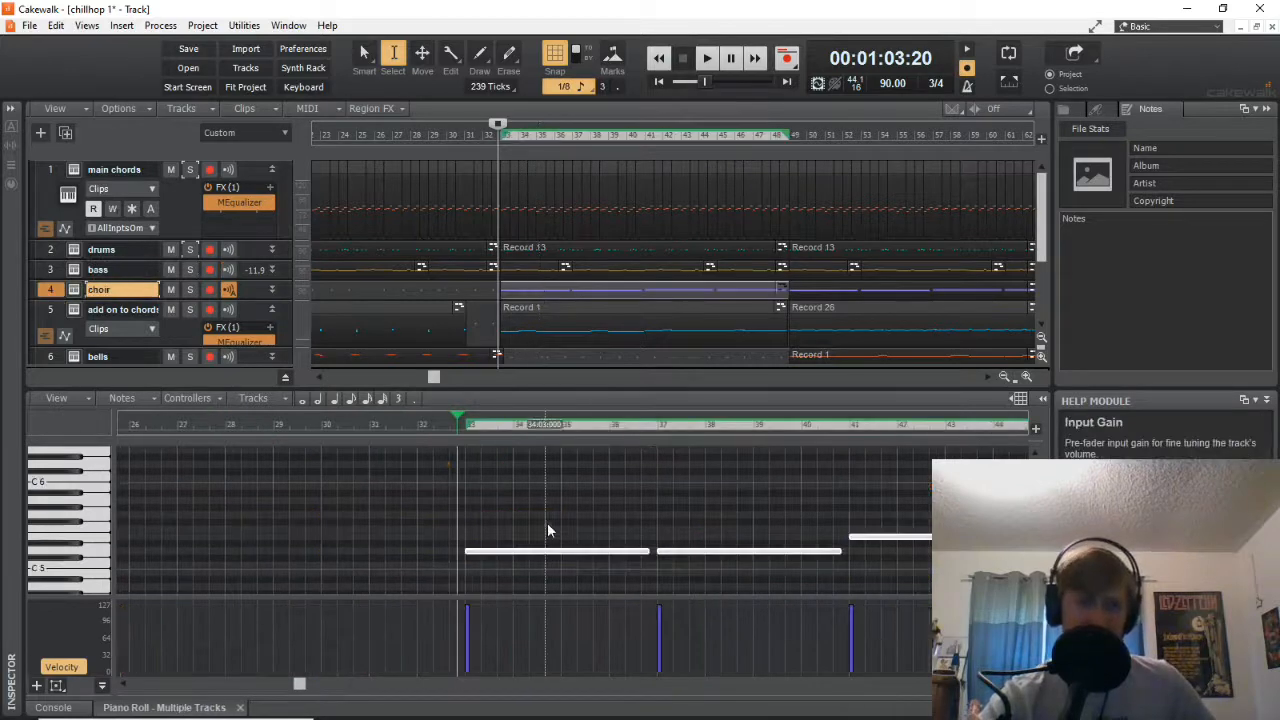
pyautogui.scroll(-4, 550, 515)
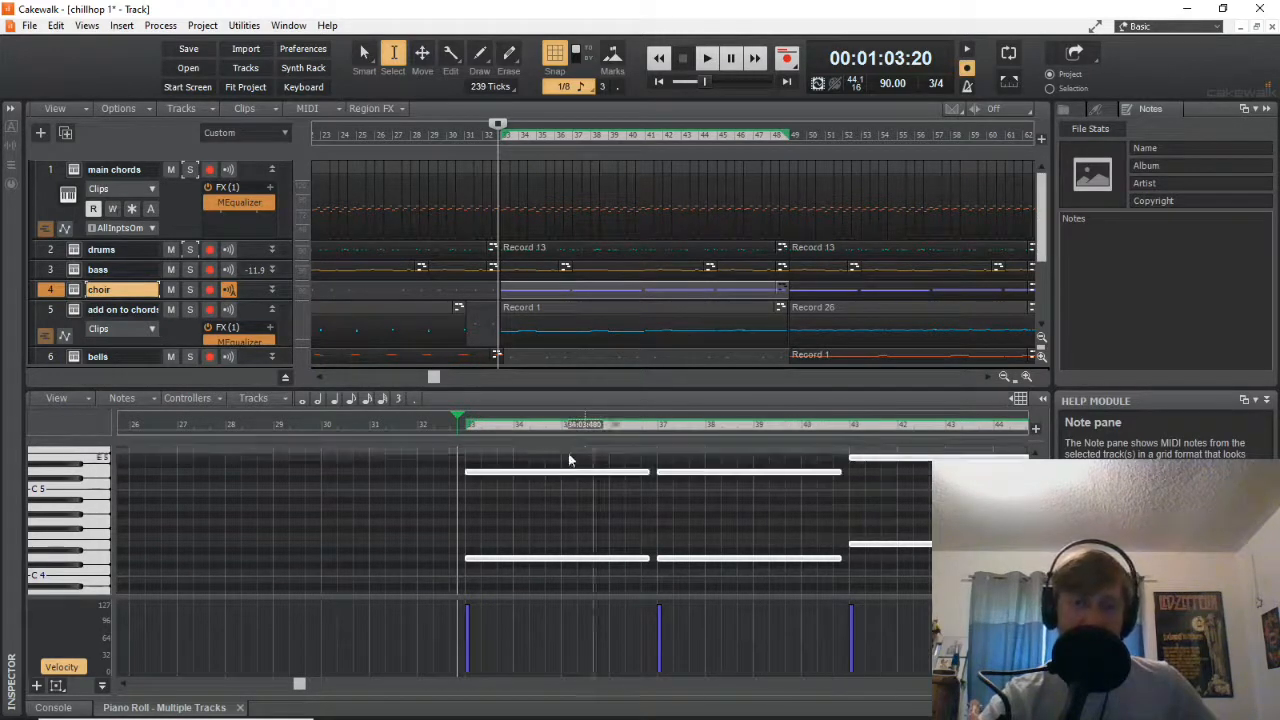
pyautogui.click(464, 460)
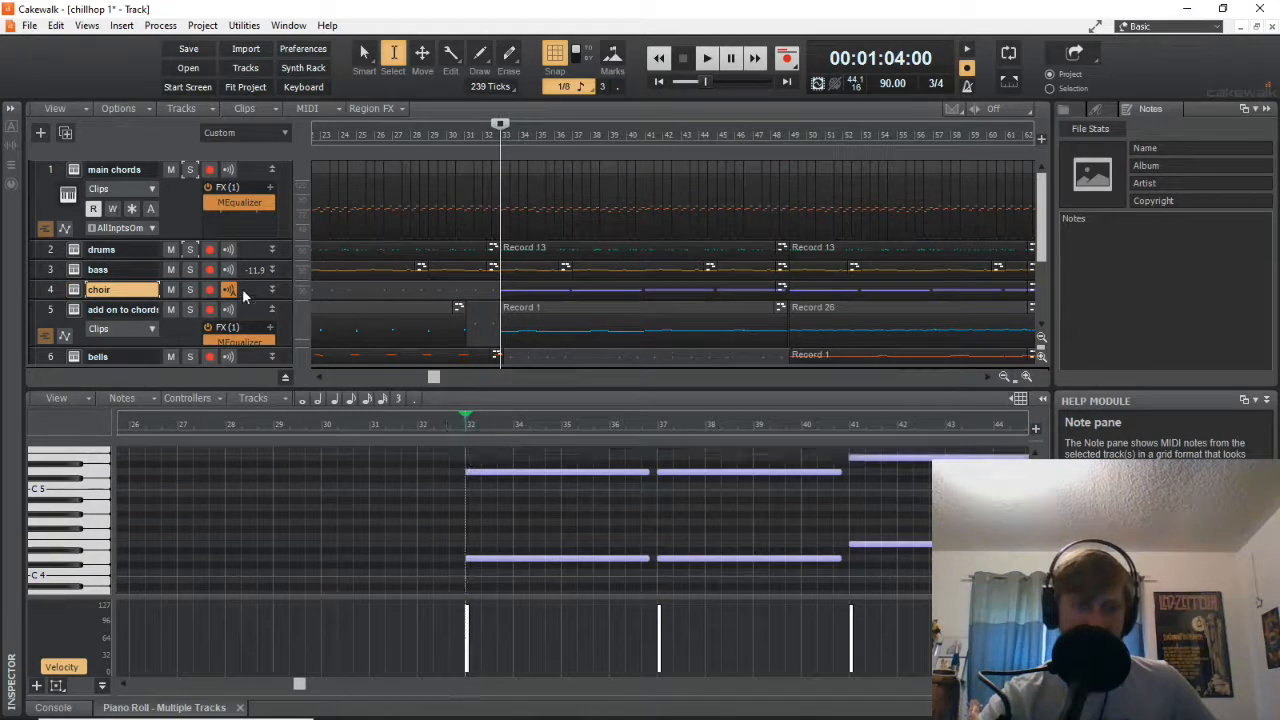
pyautogui.click(193, 289)
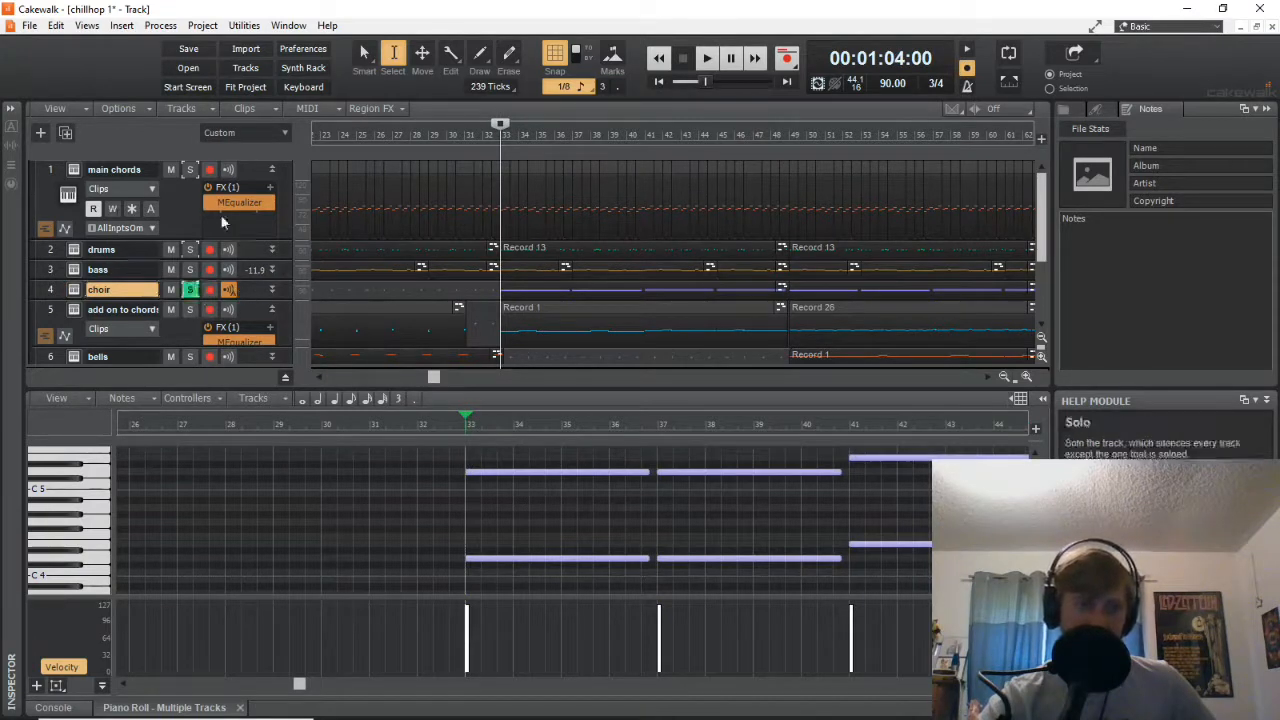
pyautogui.scroll(-1, 170, 311)
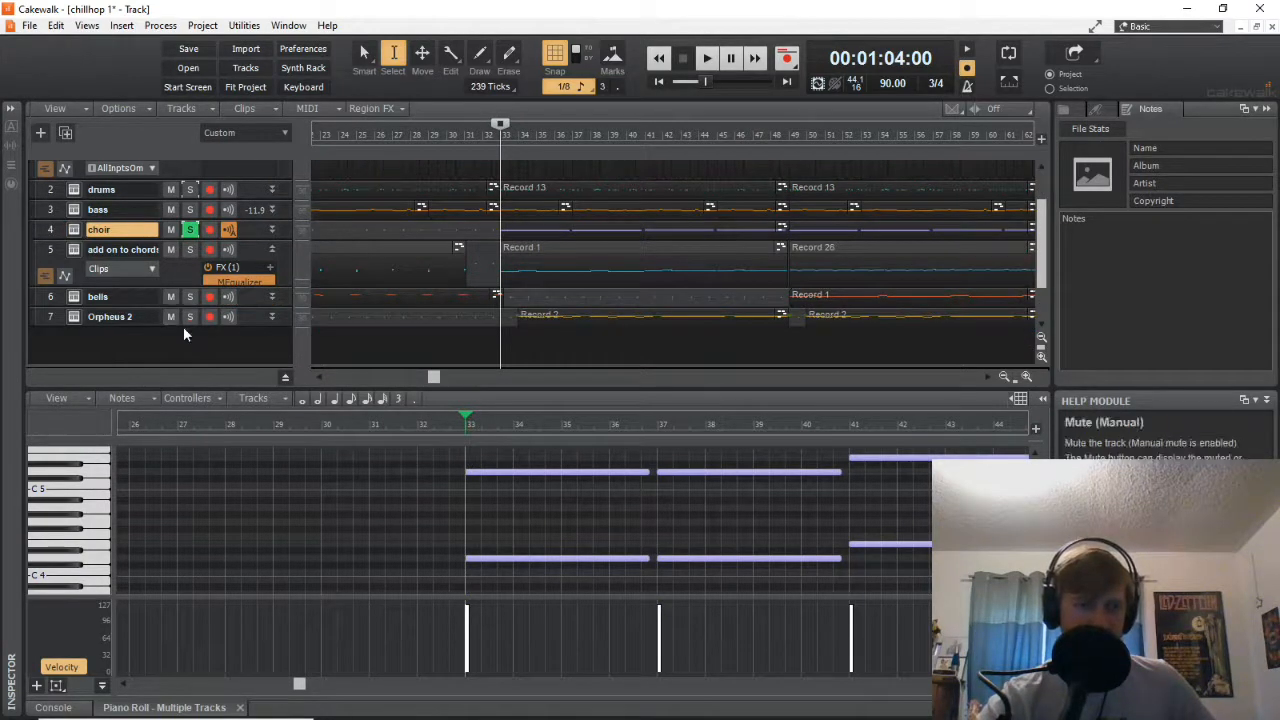
# Play the soloed choir from measure 33, pause near the end of measure 36, resume past measure 46, and stop playback.
pyautogui.click(705, 60)
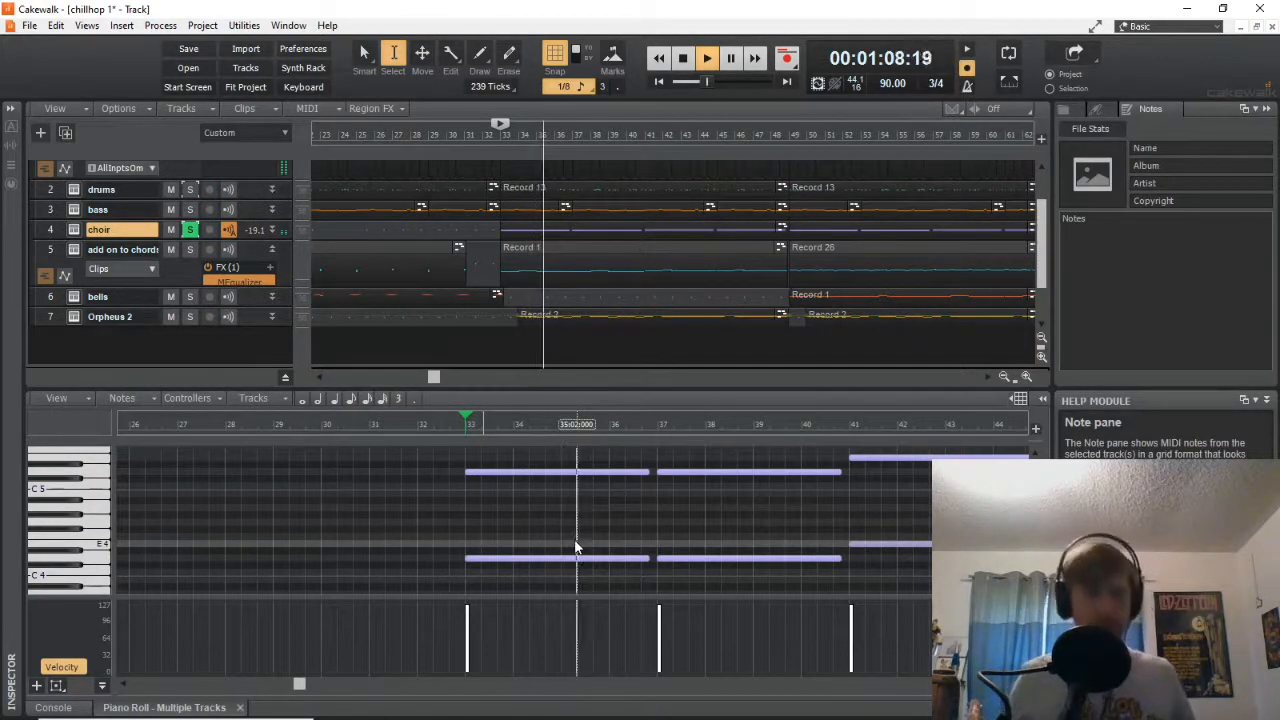
pyautogui.click(729, 60)
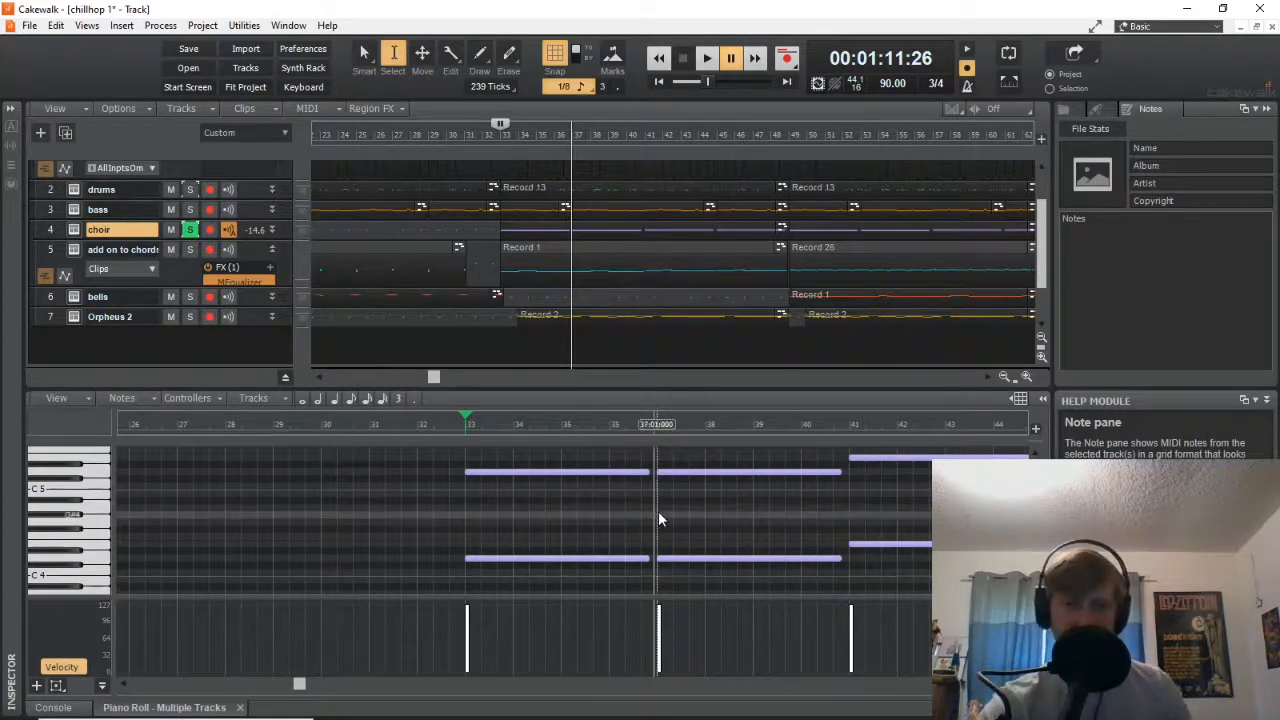
pyautogui.click(705, 60)
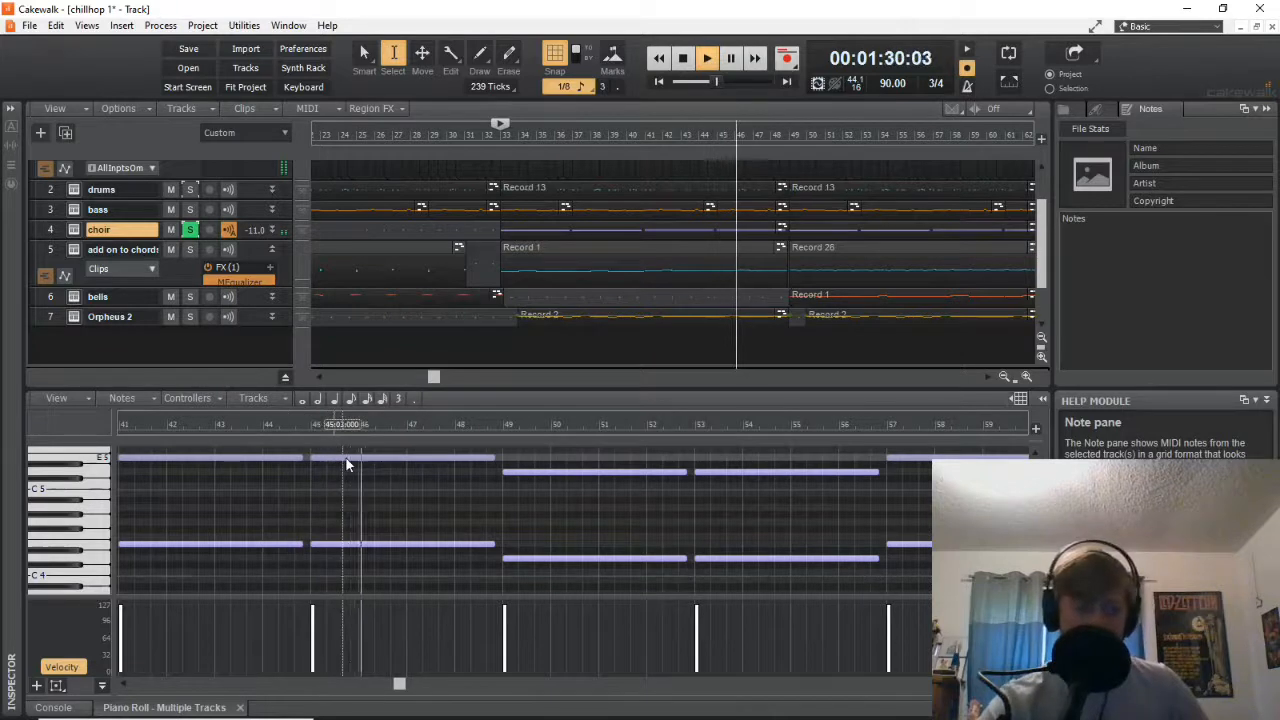
pyautogui.click(683, 59)
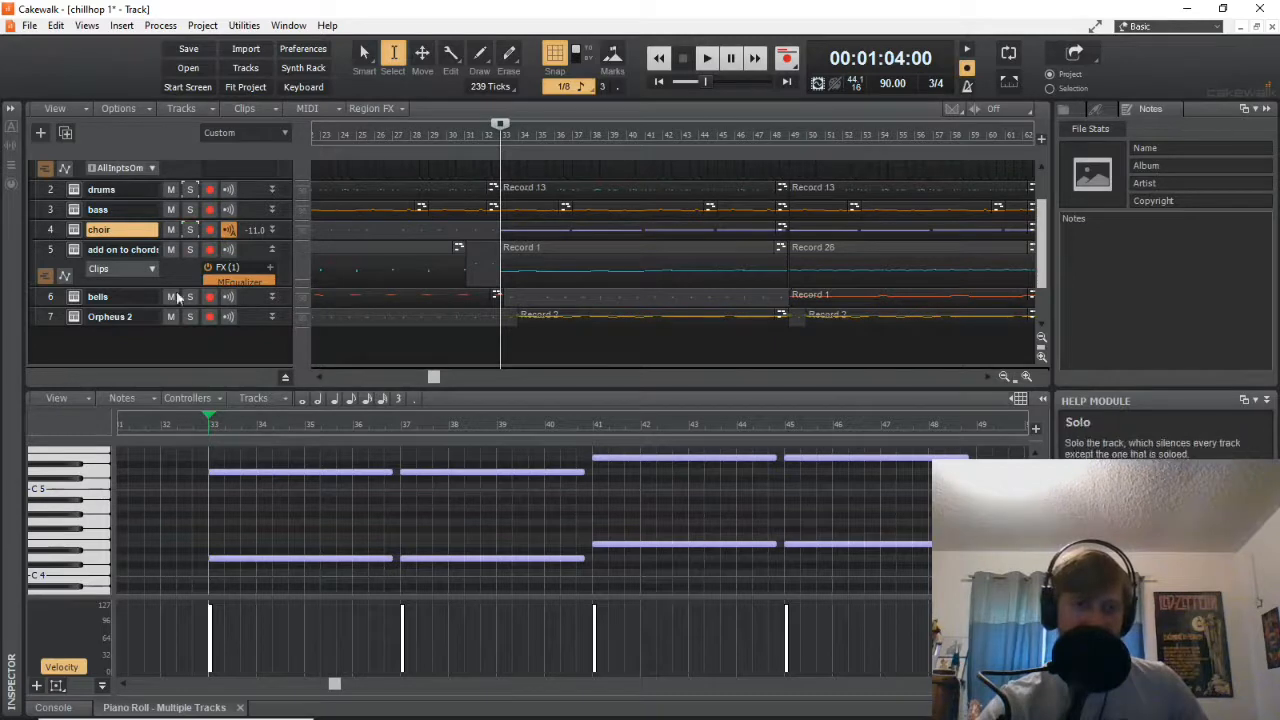
# Show the add on to chords clip starting at measure 33 in the piano roll.
pyautogui.click(573, 263)
pyautogui.click(573, 263)
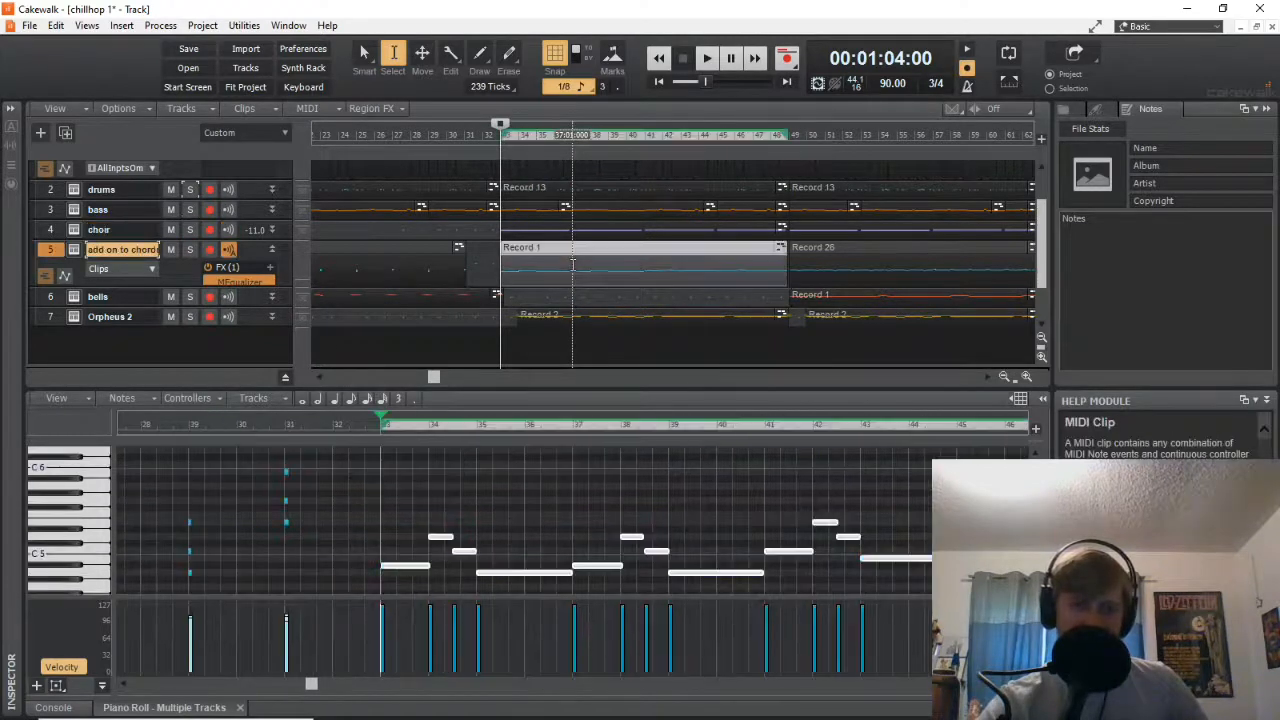
pyautogui.scroll(-2, 485, 466)
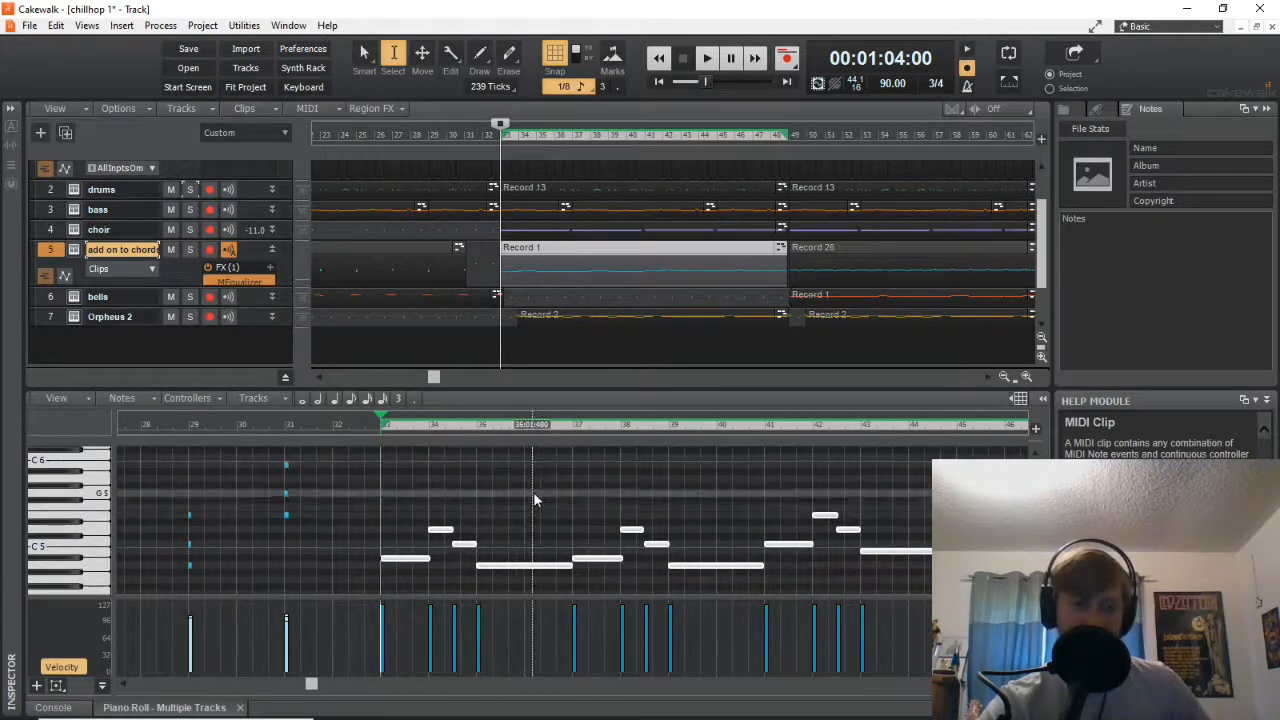
# Solo the add on to chords track together with the main chords and choir tracks.
pyautogui.click(191, 251)
pyautogui.scroll(1, 193, 240)
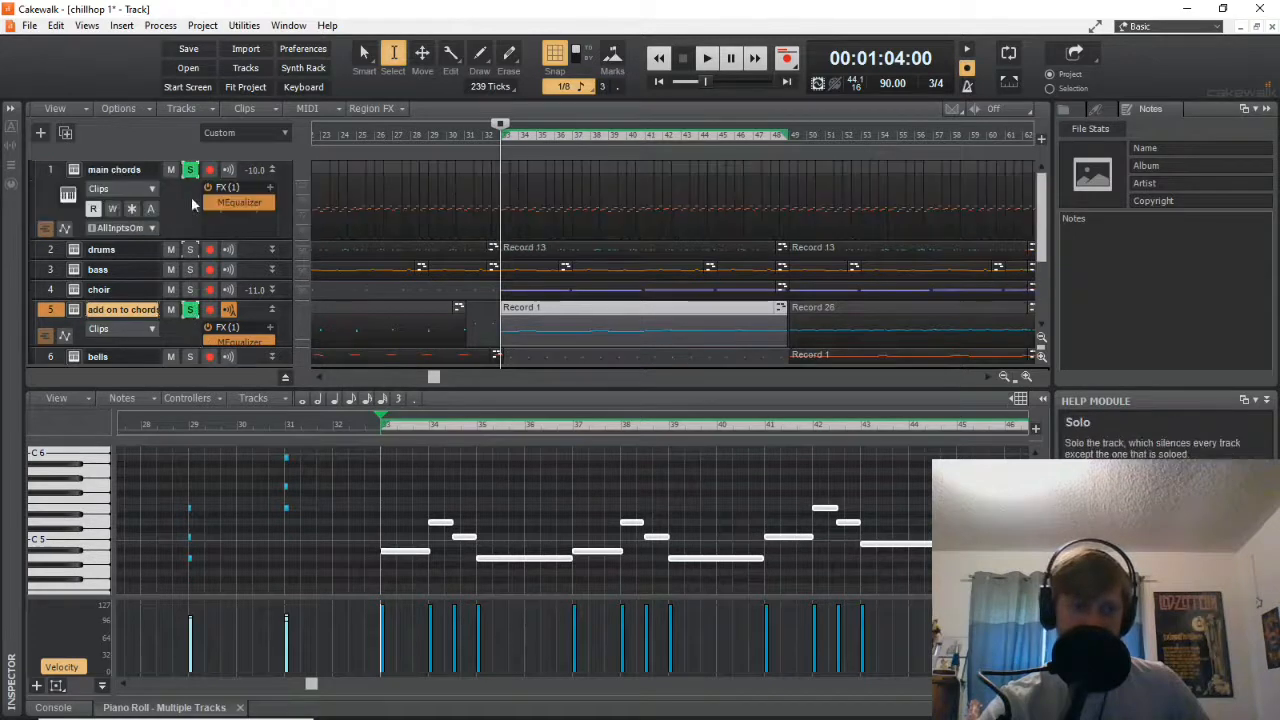
pyautogui.click(190, 290)
pyautogui.scroll(-1, 200, 300)
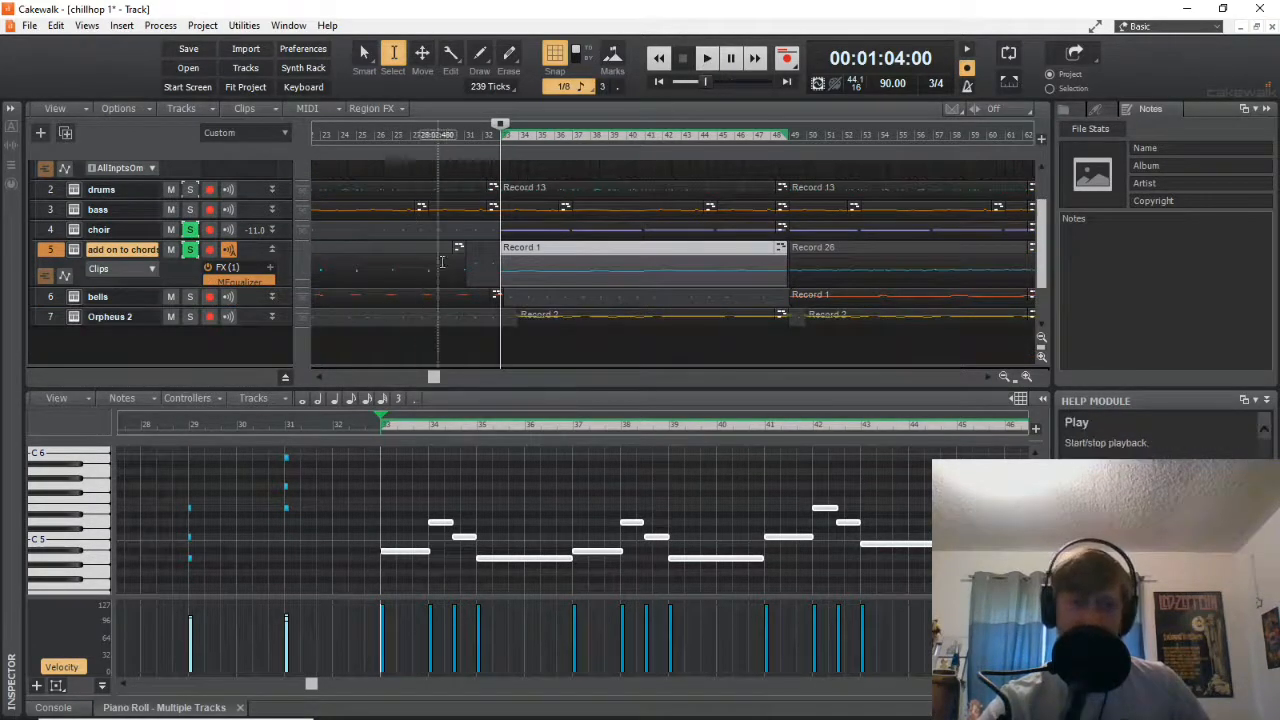
# Show the earlier add on to chords clip in the piano roll, unsolo the choir, and place the playhead at measure 9.
pyautogui.click(287, 458)
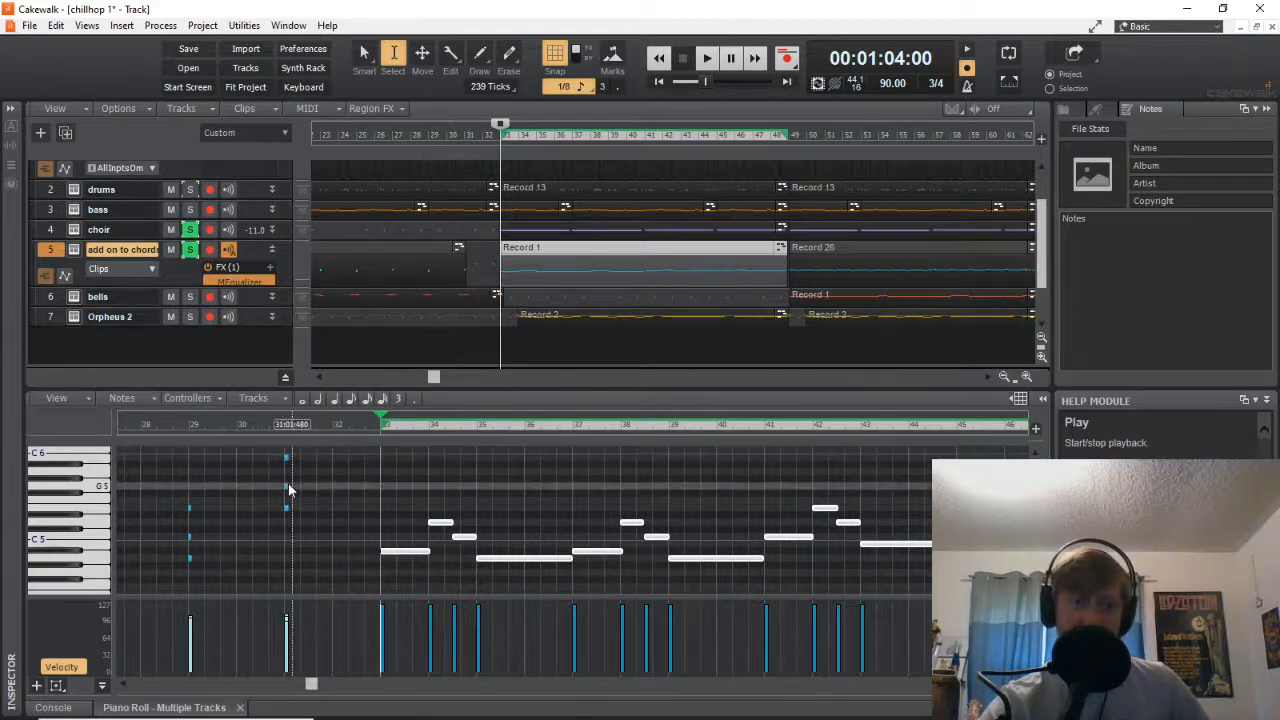
pyautogui.click(406, 269)
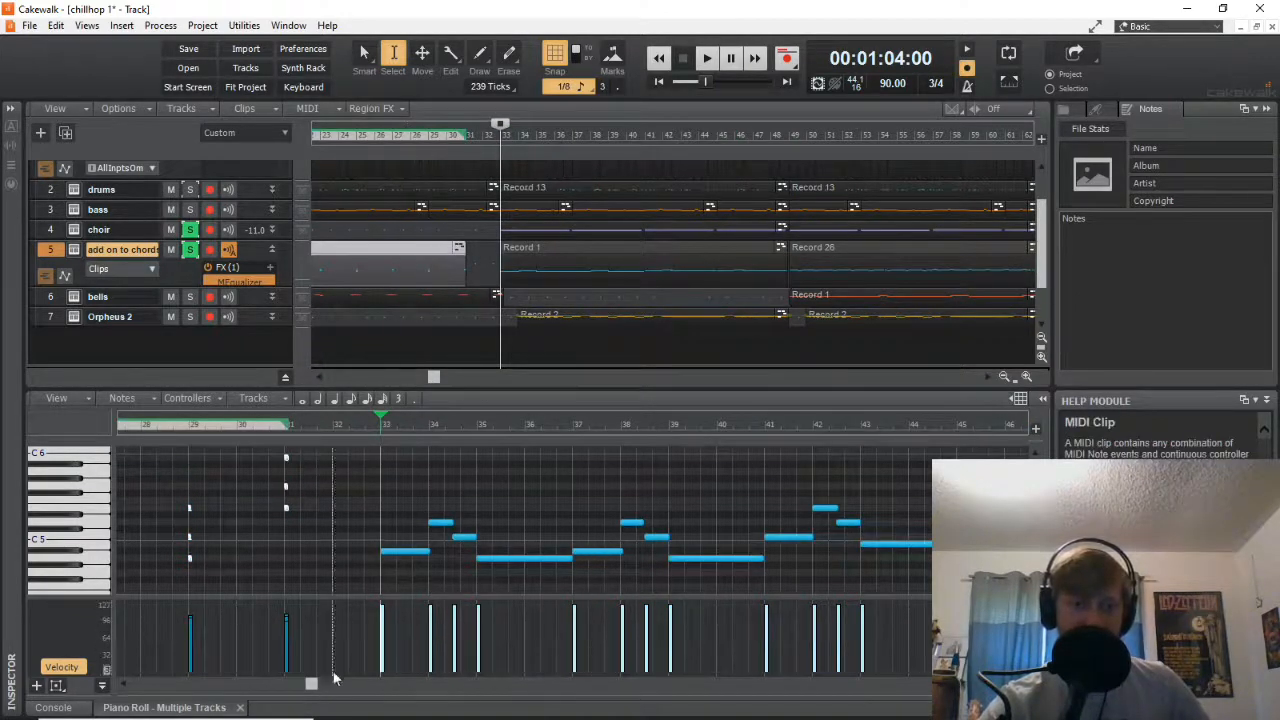
pyautogui.moveTo(310, 684); pyautogui.dragTo(165, 684)
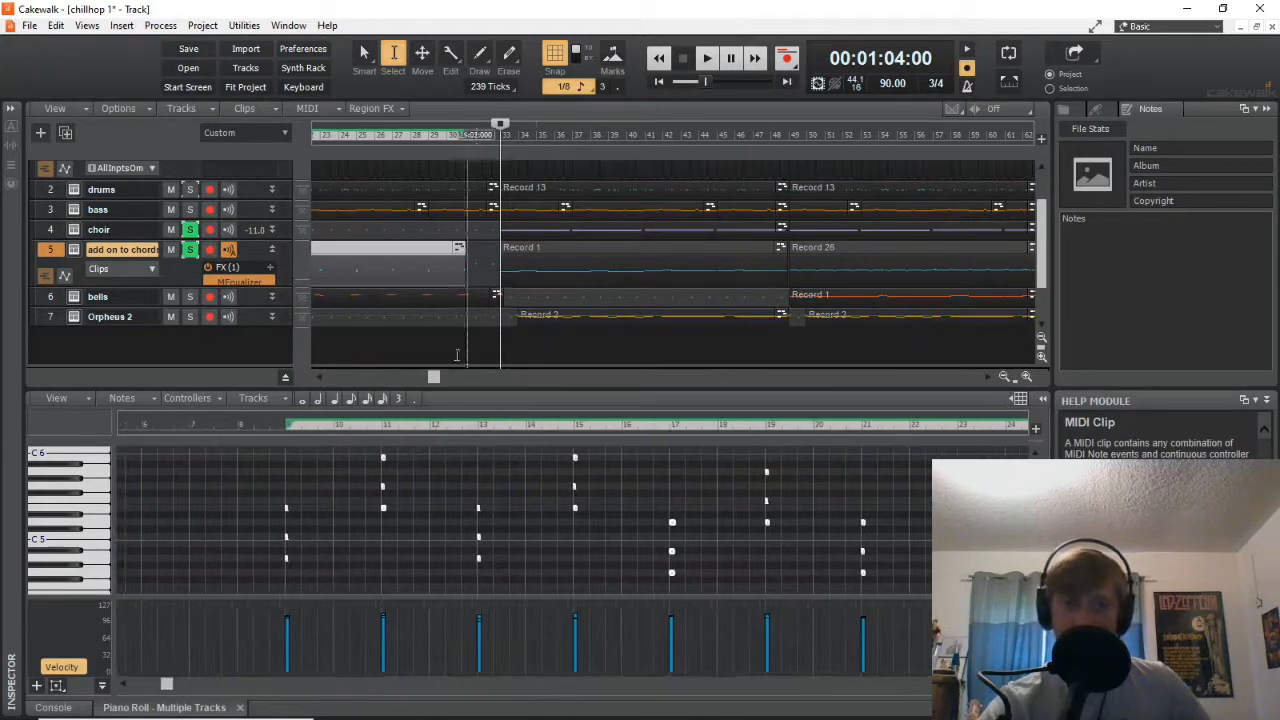
pyautogui.click(269, 427)
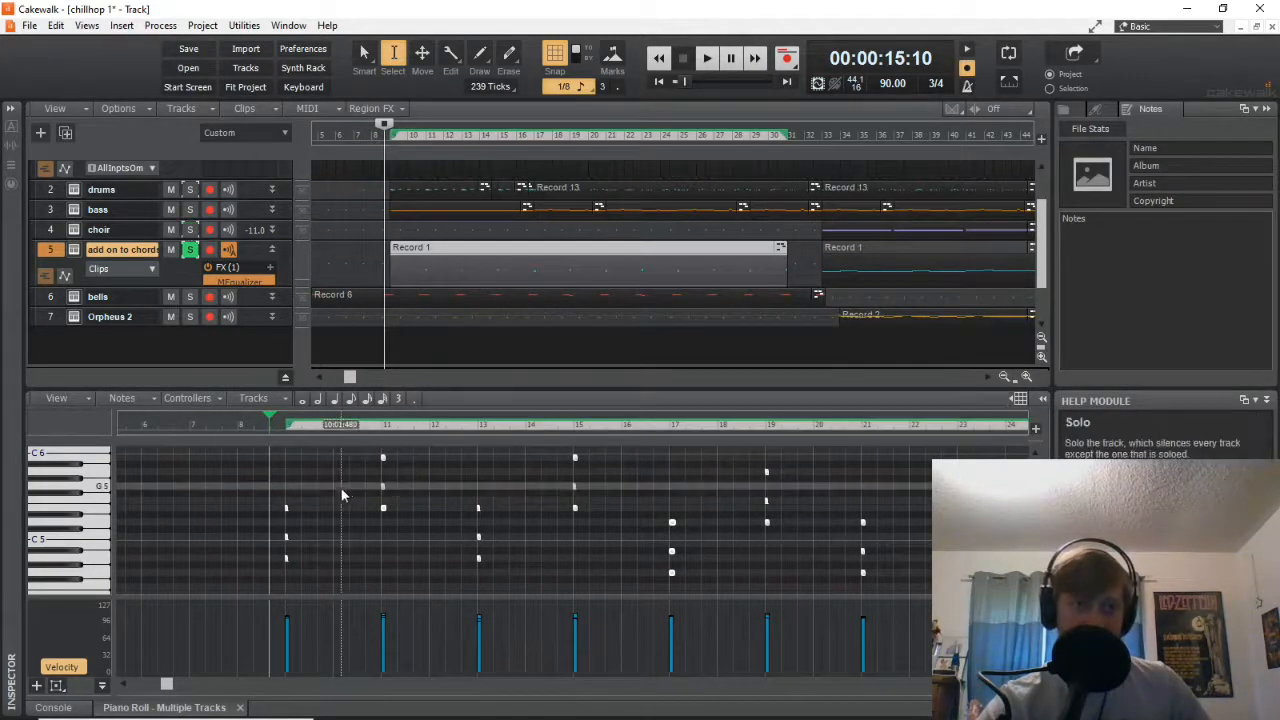
pyautogui.click(407, 140)
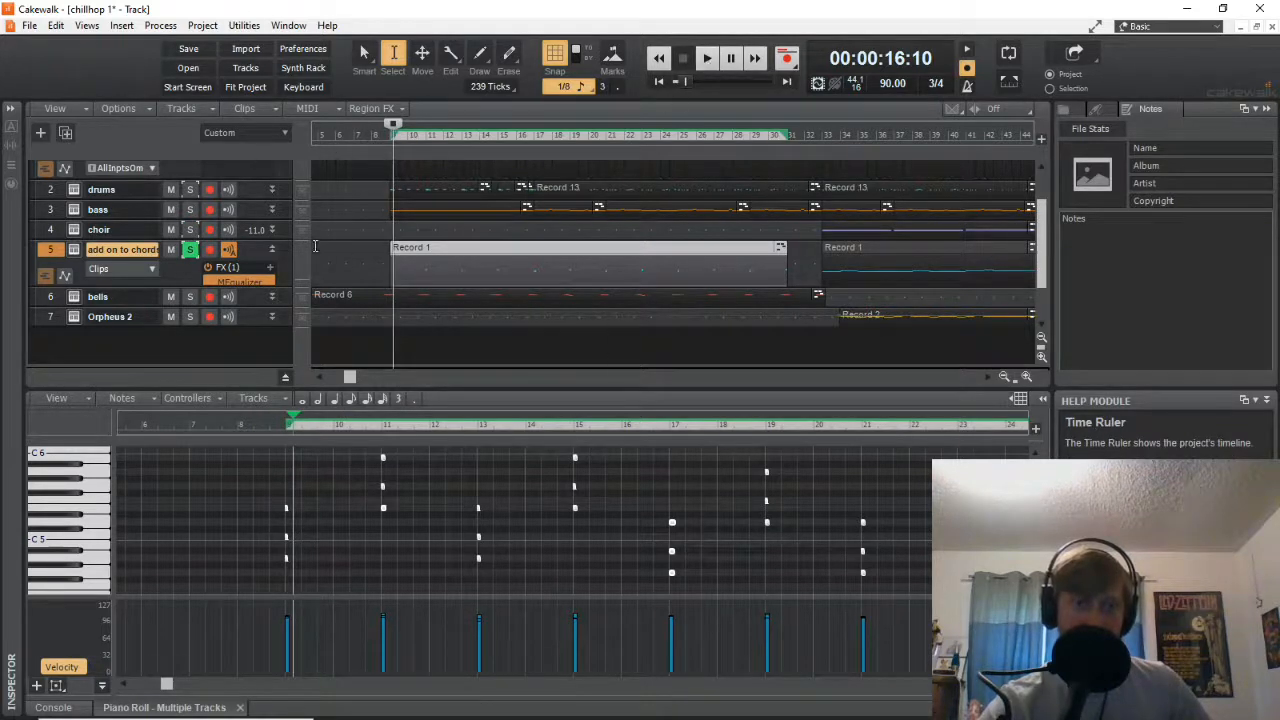
# Play the soloed main chords and add on to chords tracks from measure 9 and stop playback.
pyautogui.scroll(2, 197, 253)
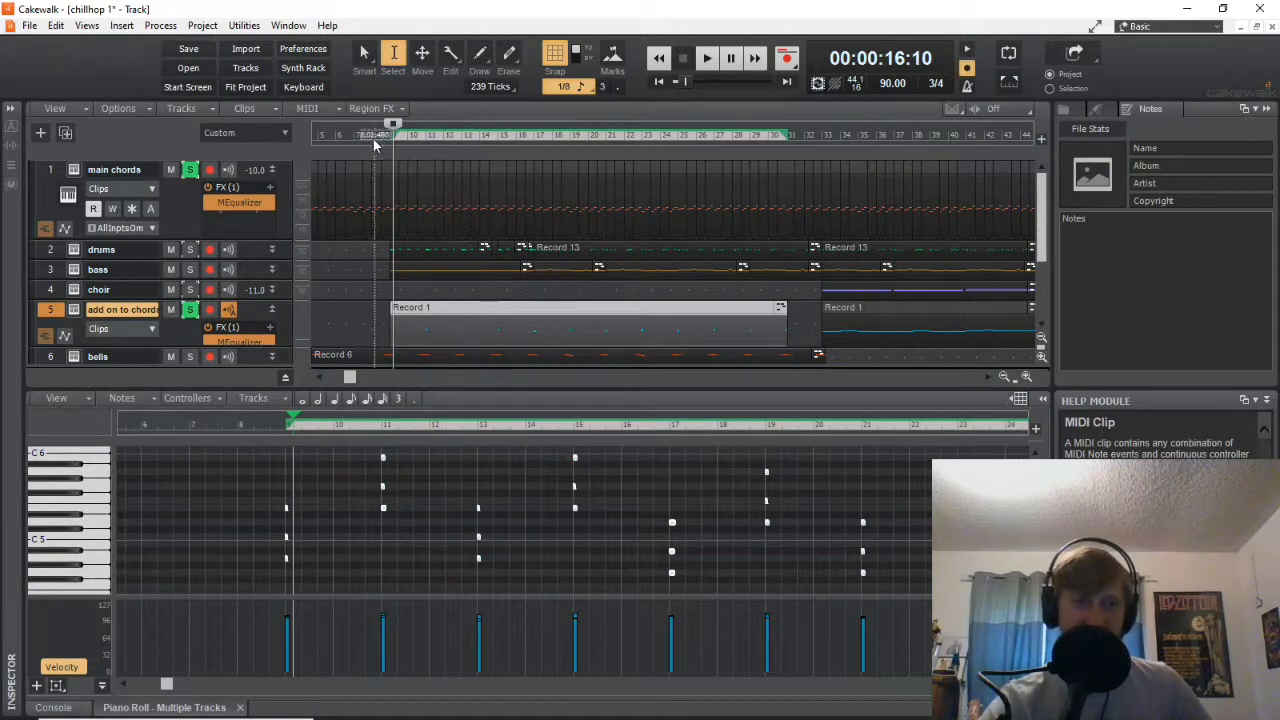
pyautogui.click(370, 128)
pyautogui.click(392, 127)
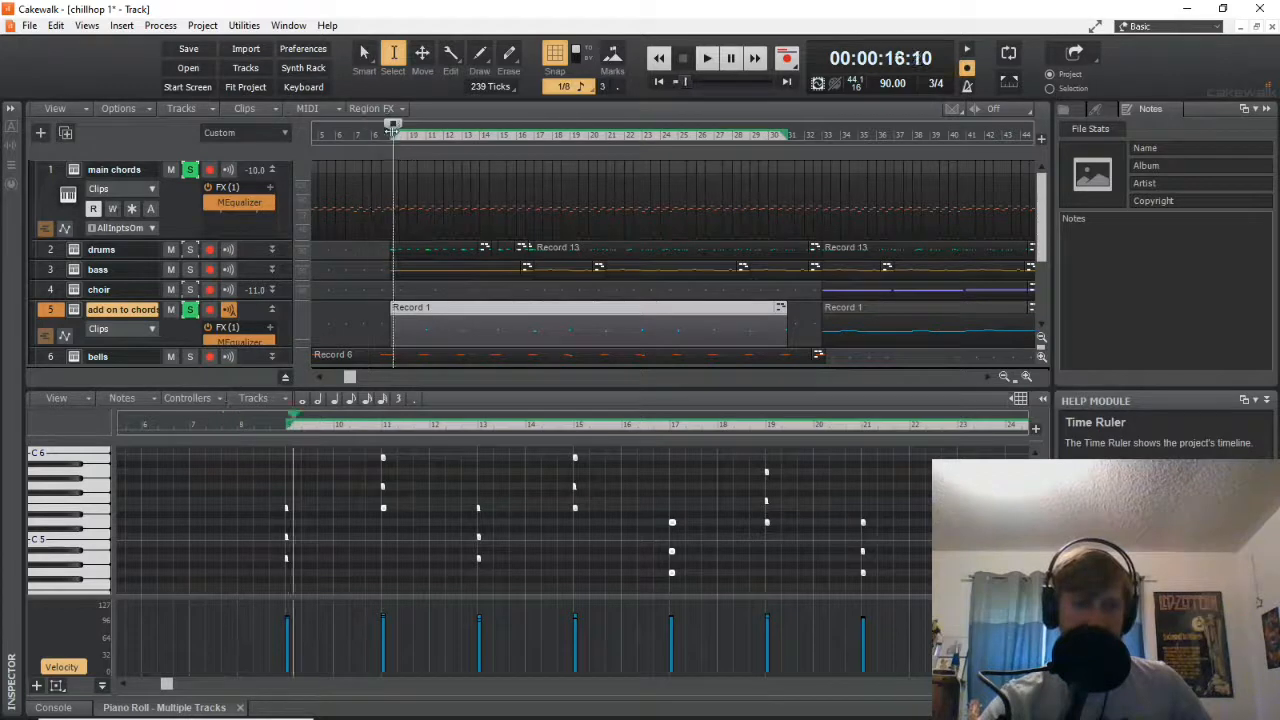
pyautogui.click(286, 424)
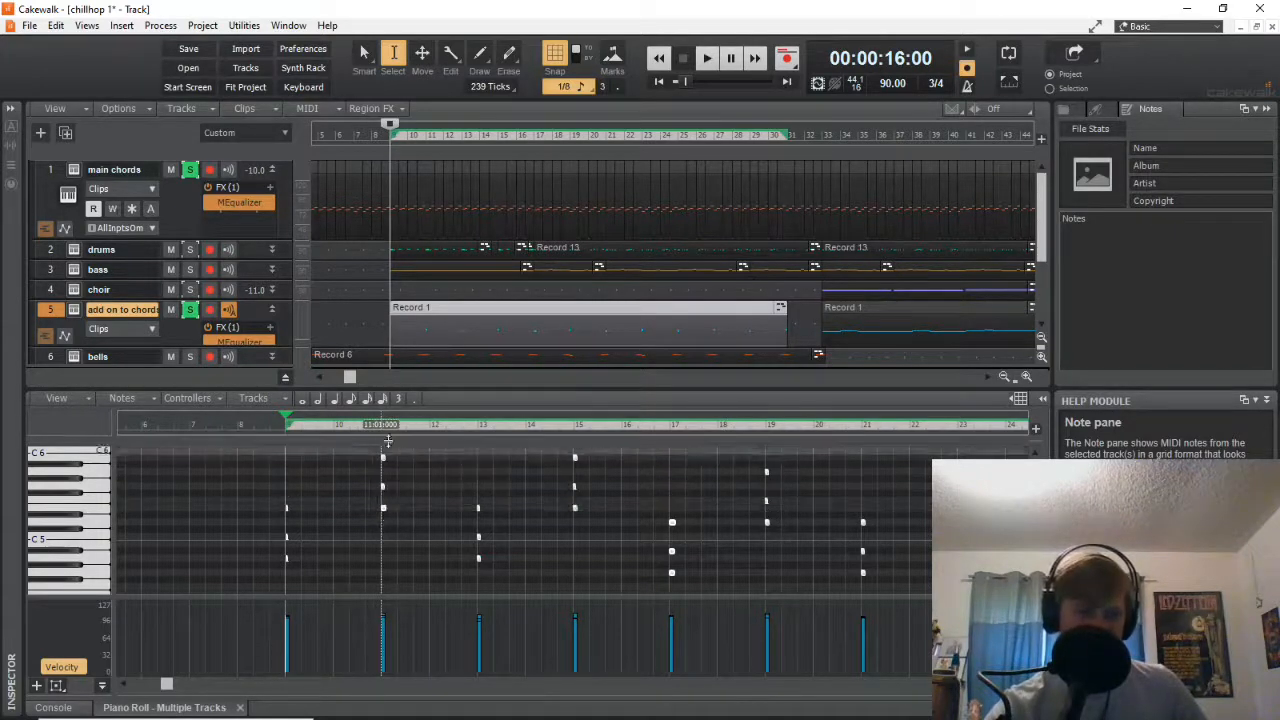
pyautogui.scroll(-1, 778, 543)
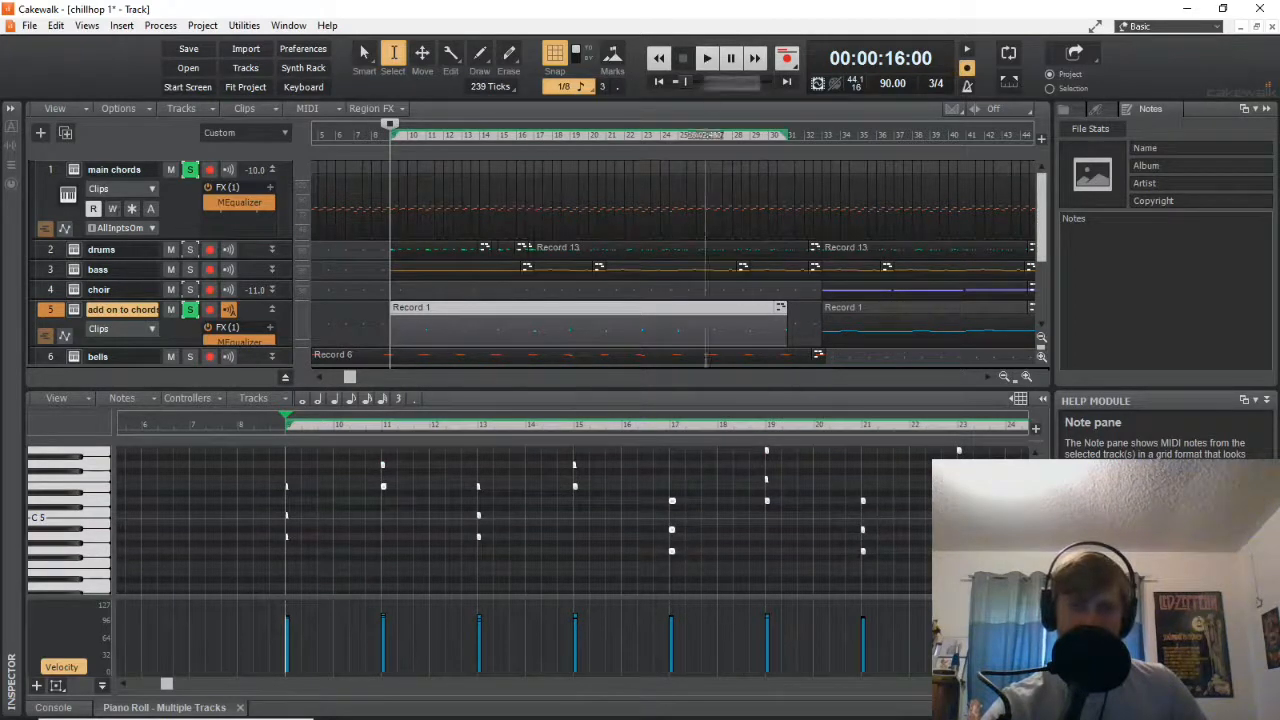
pyautogui.scroll(1, 766, 495)
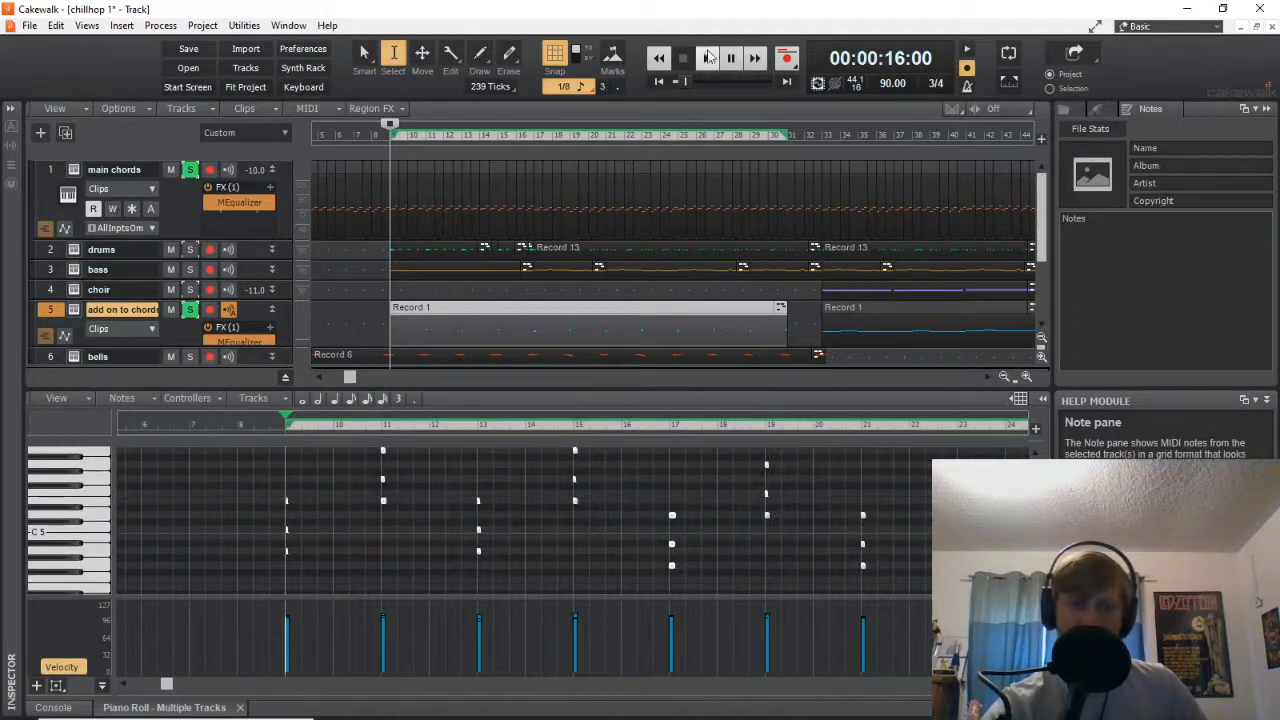
pyautogui.click(706, 56)
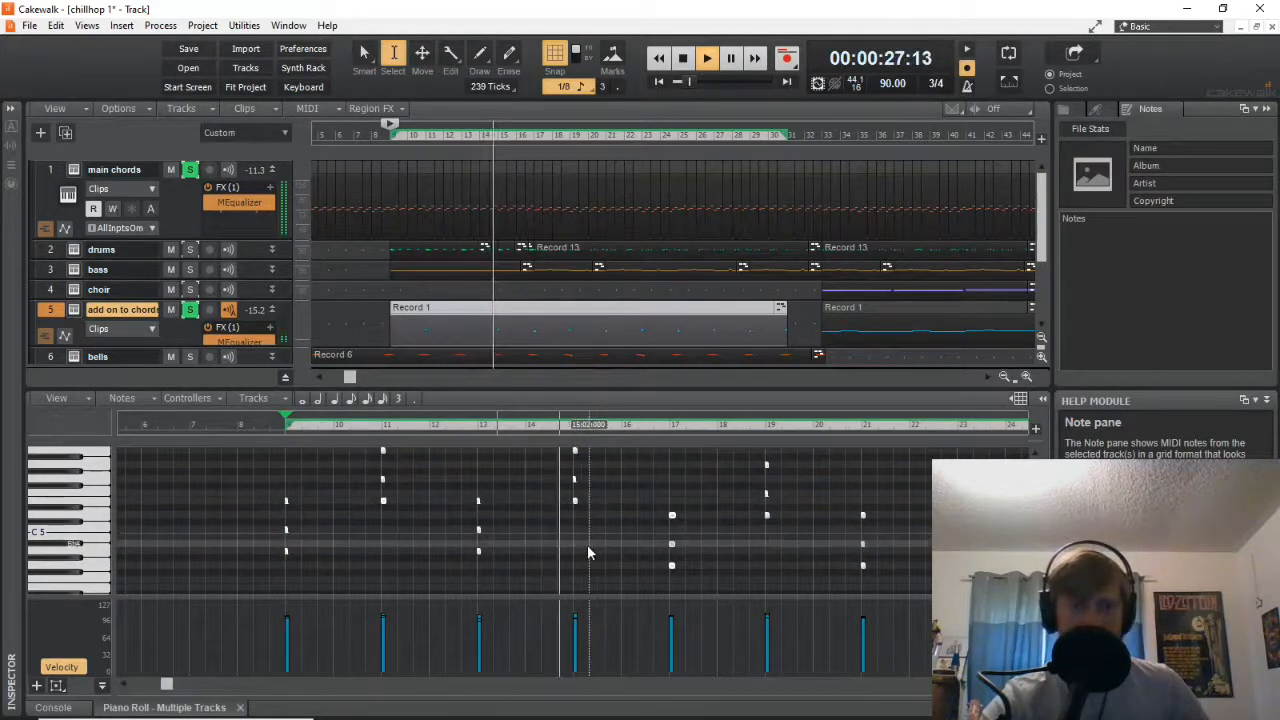
pyautogui.click(683, 58)
# Play the soloed tracks from just before measure 19, stop playback, and place the playhead at measure 19.
pyautogui.click(753, 426)
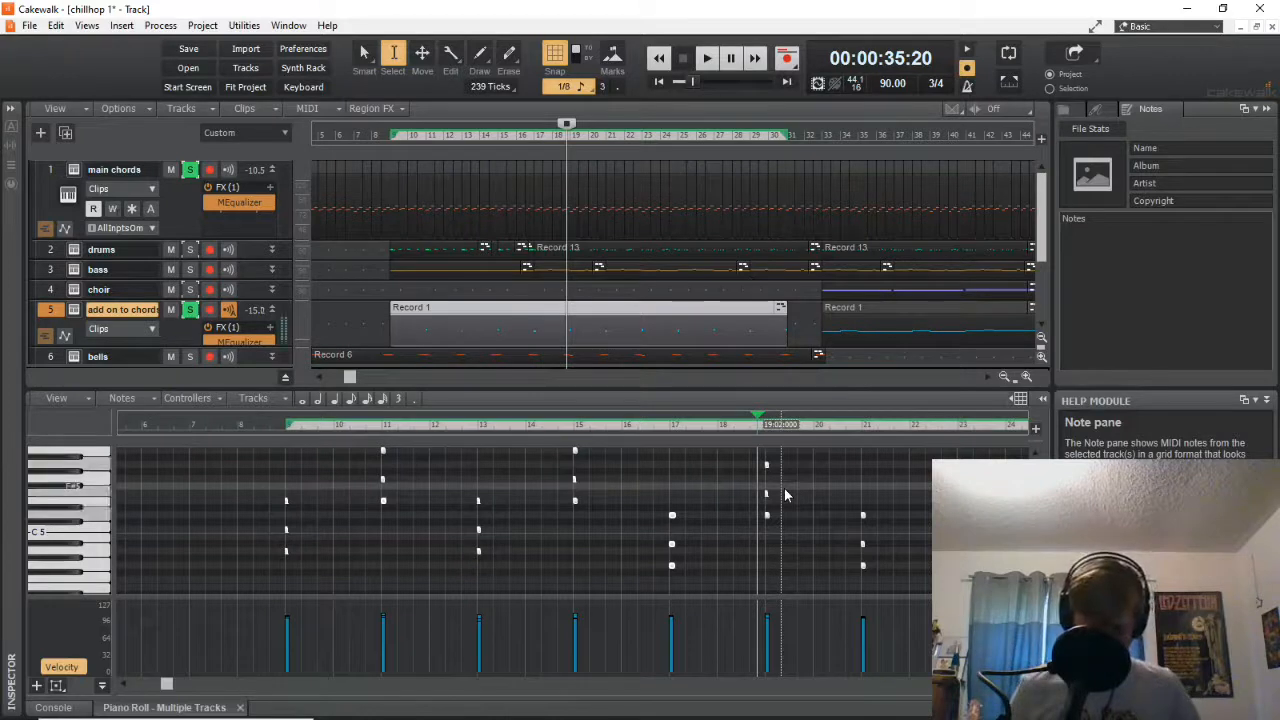
pyautogui.click(705, 60)
pyautogui.click(683, 58)
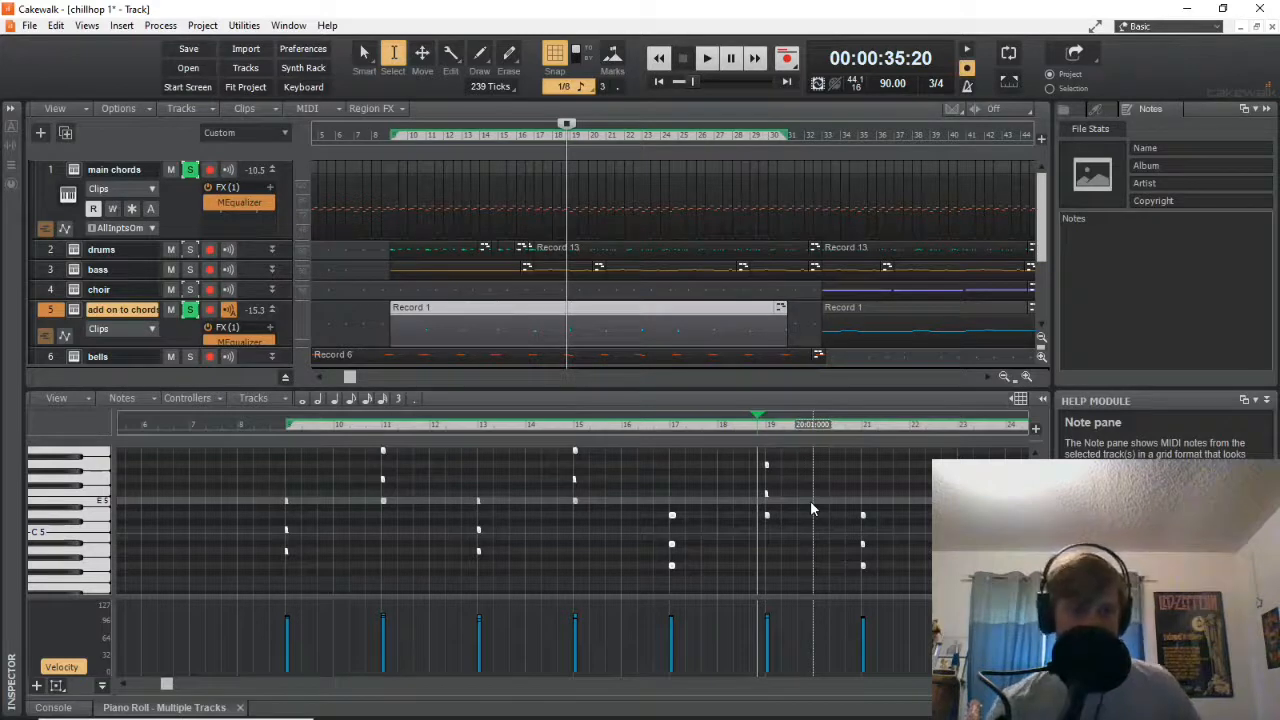
pyautogui.click(764, 431)
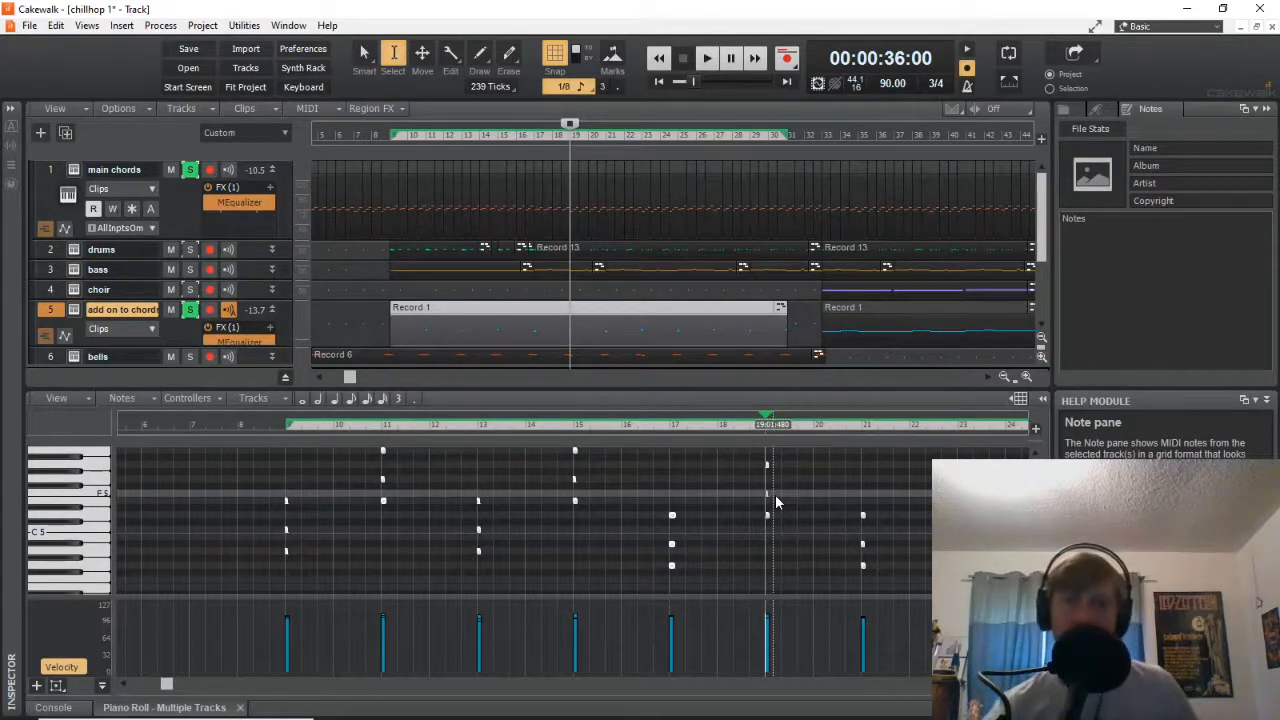
# Show the add on to chords clip at measure 33 in the piano roll, play from there, and stop playback.
pyautogui.click(825, 160)
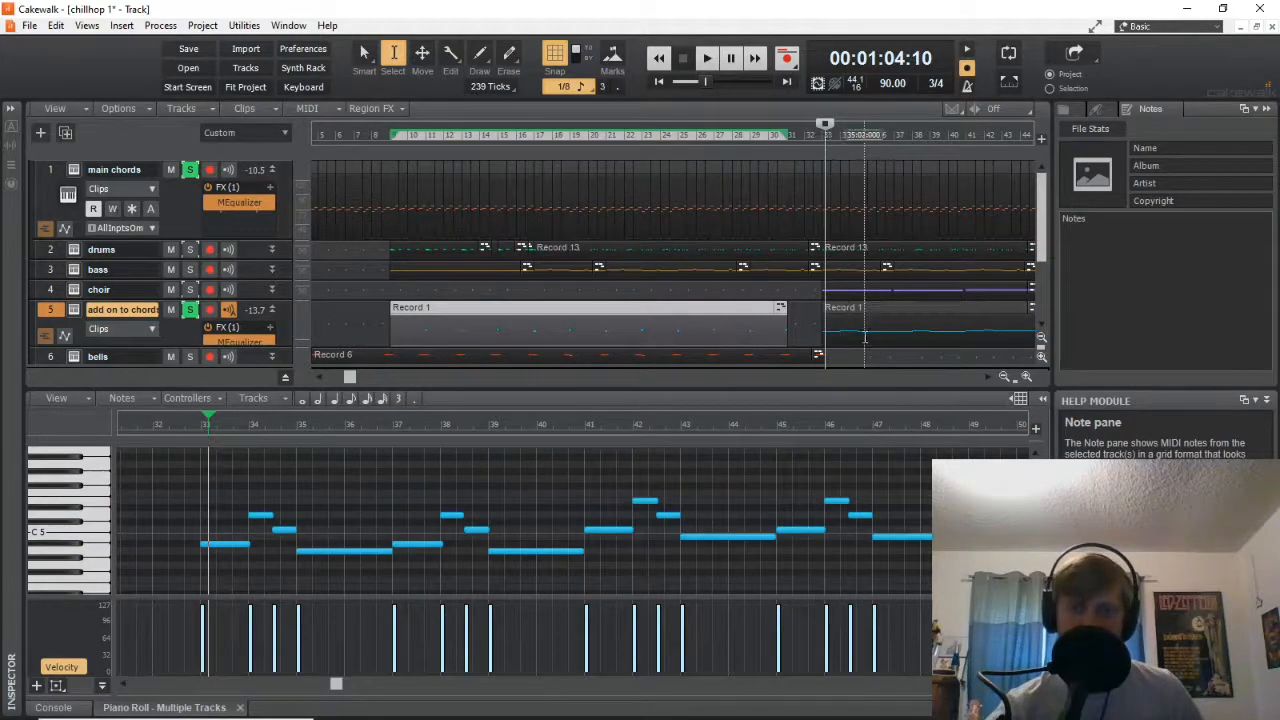
pyautogui.doubleClick(865, 338)
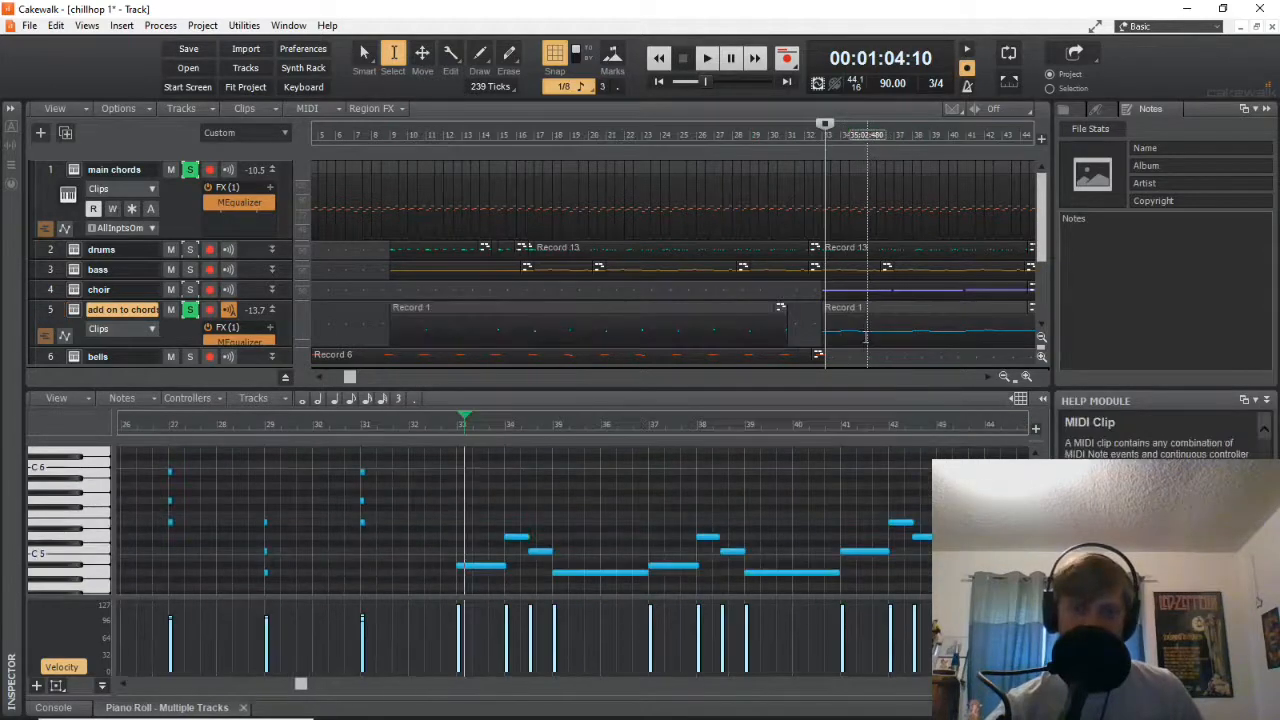
pyautogui.click(456, 423)
pyautogui.scroll(-1, 530, 500)
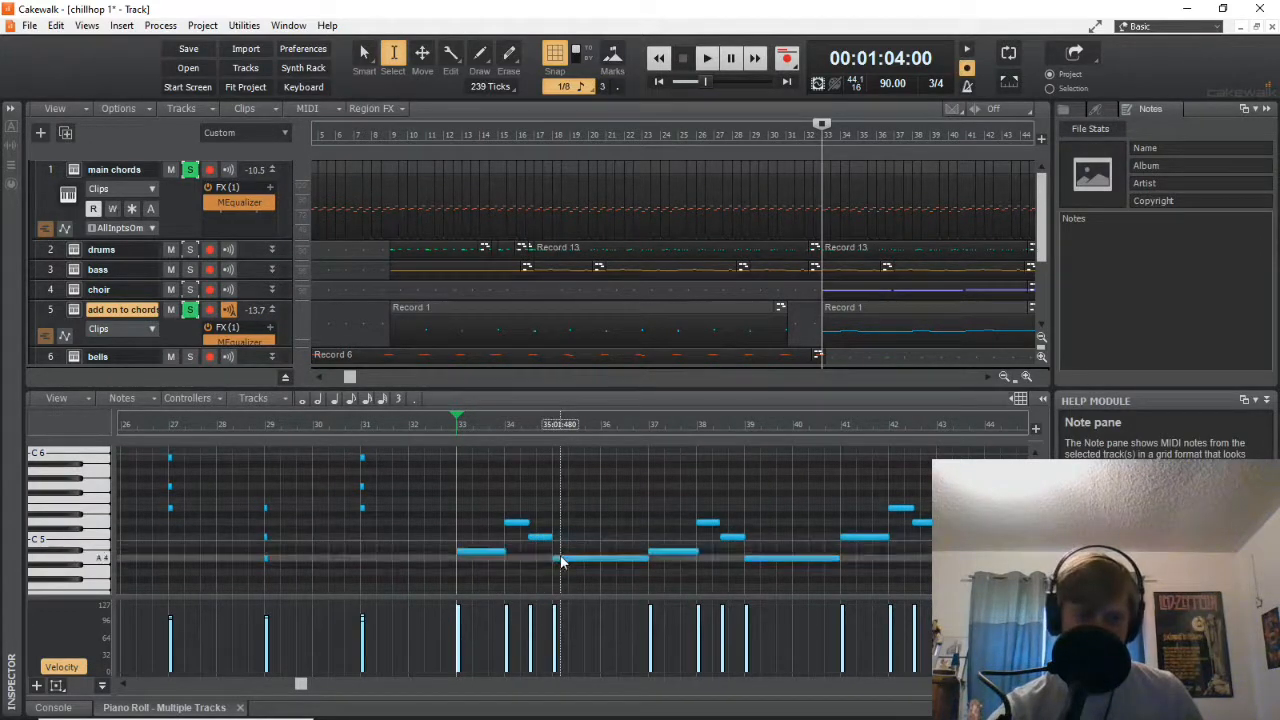
pyautogui.click(707, 60)
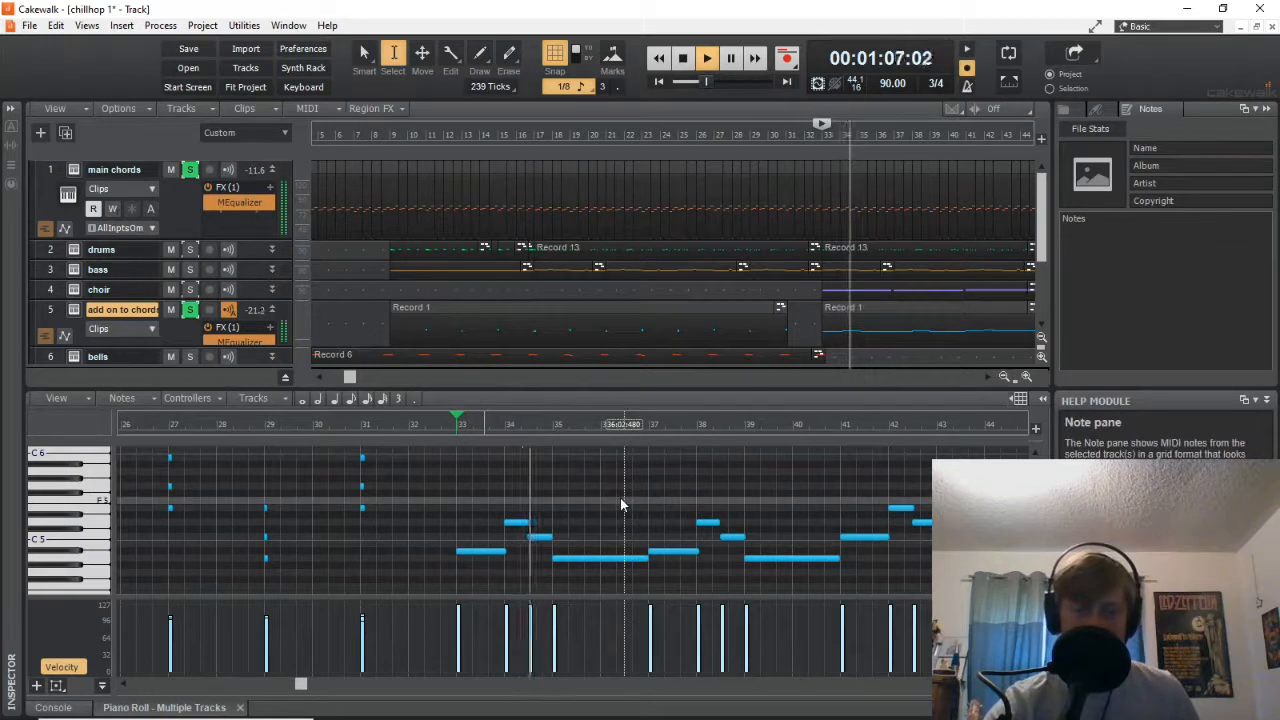
pyautogui.click(684, 59)
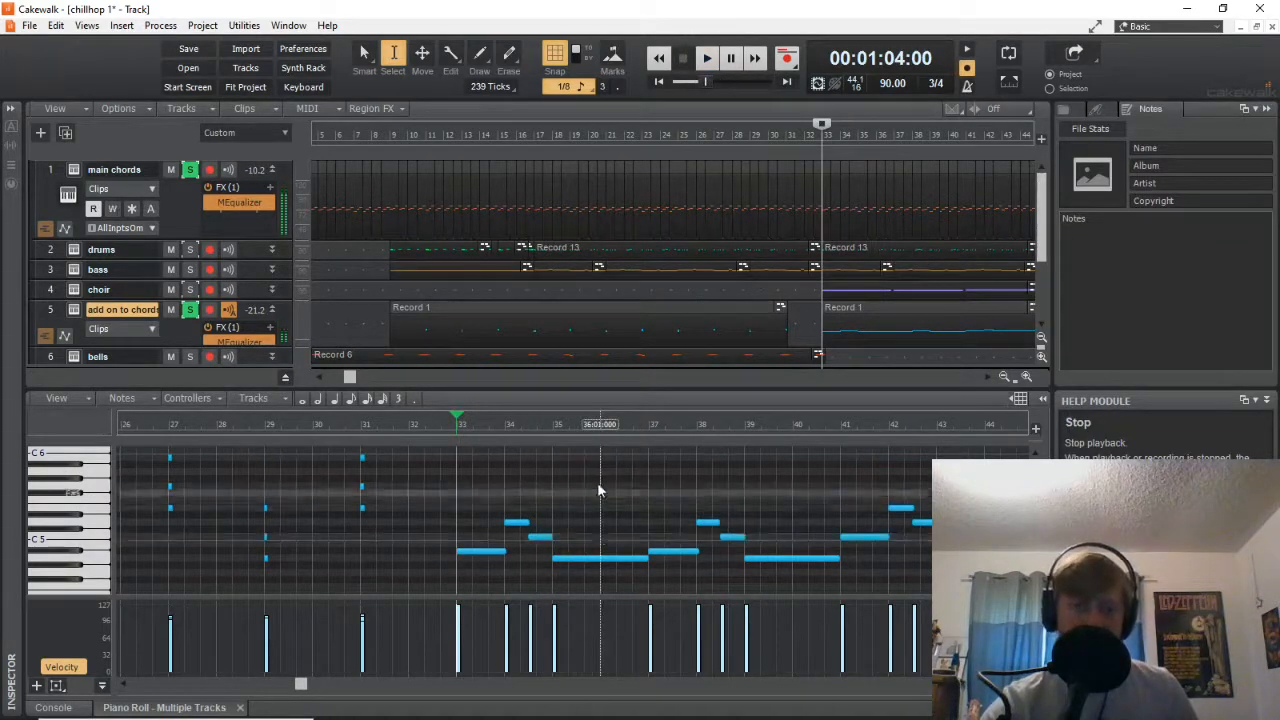
# Show the main chords notes over the add on to chords notes in the piano roll and solo add on to chords during playback.
pyautogui.click(182, 203)
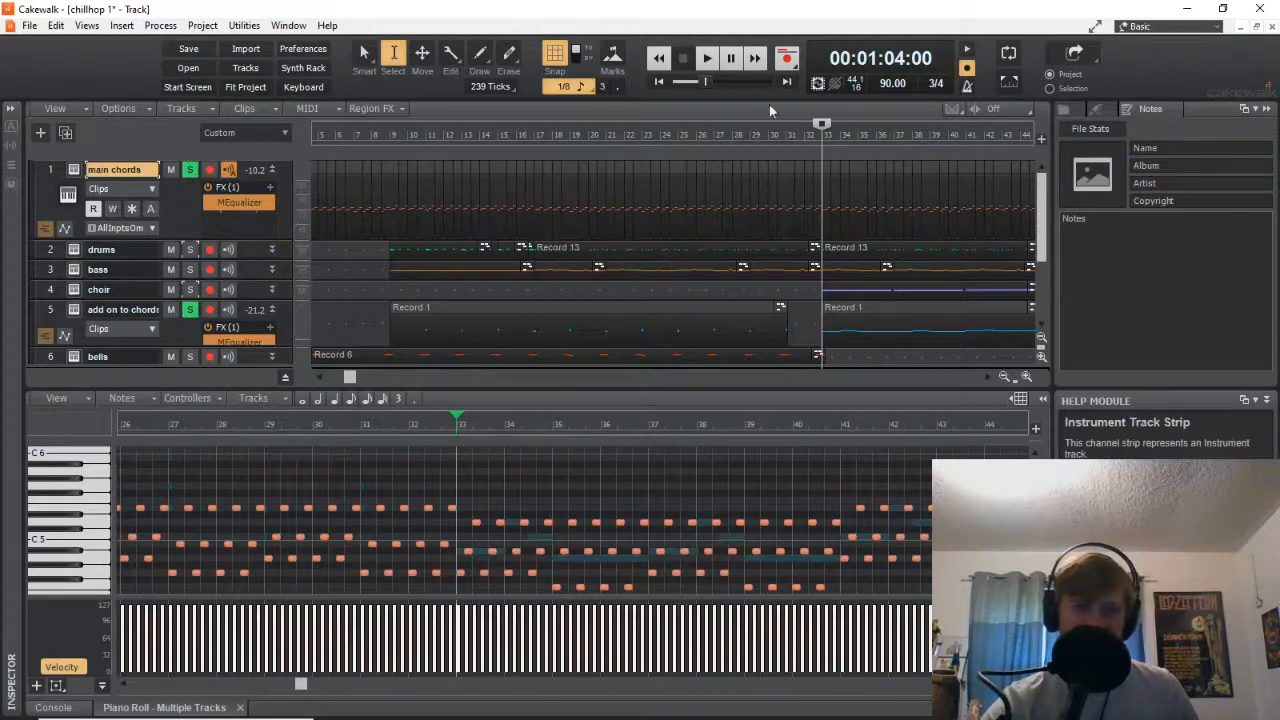
pyautogui.click(966, 330)
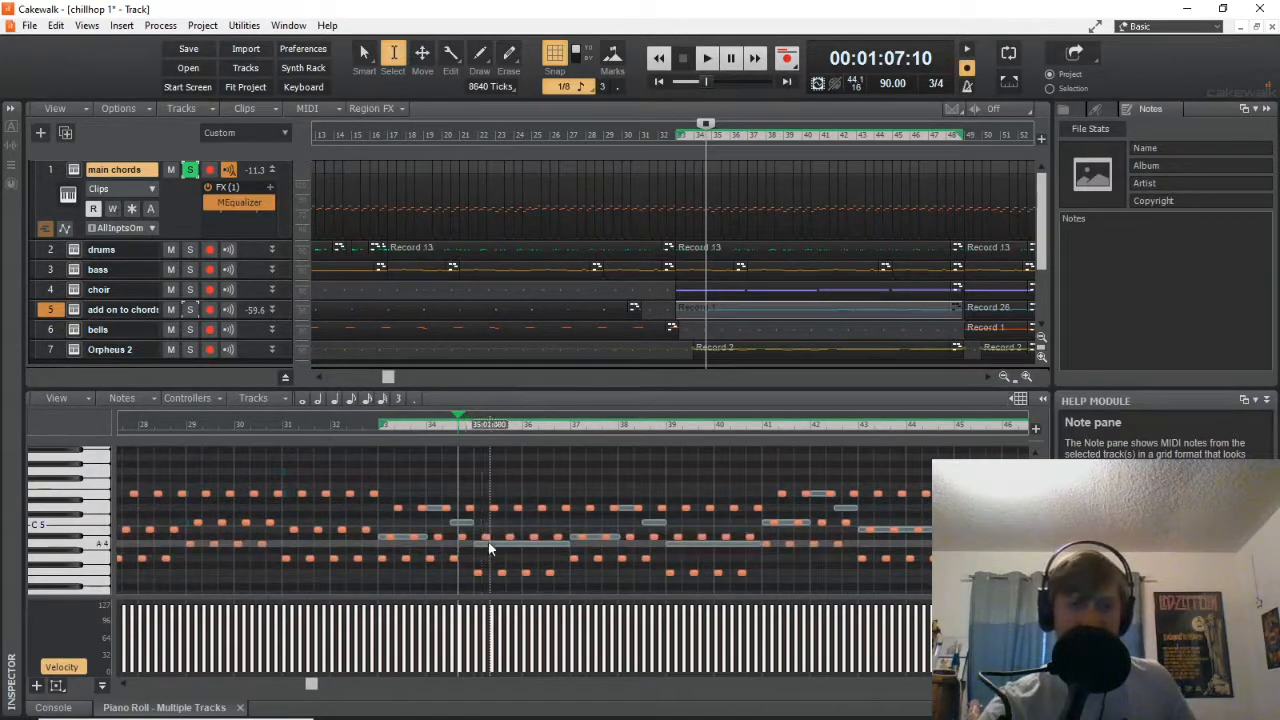
pyautogui.click(706, 59)
pyautogui.click(190, 309)
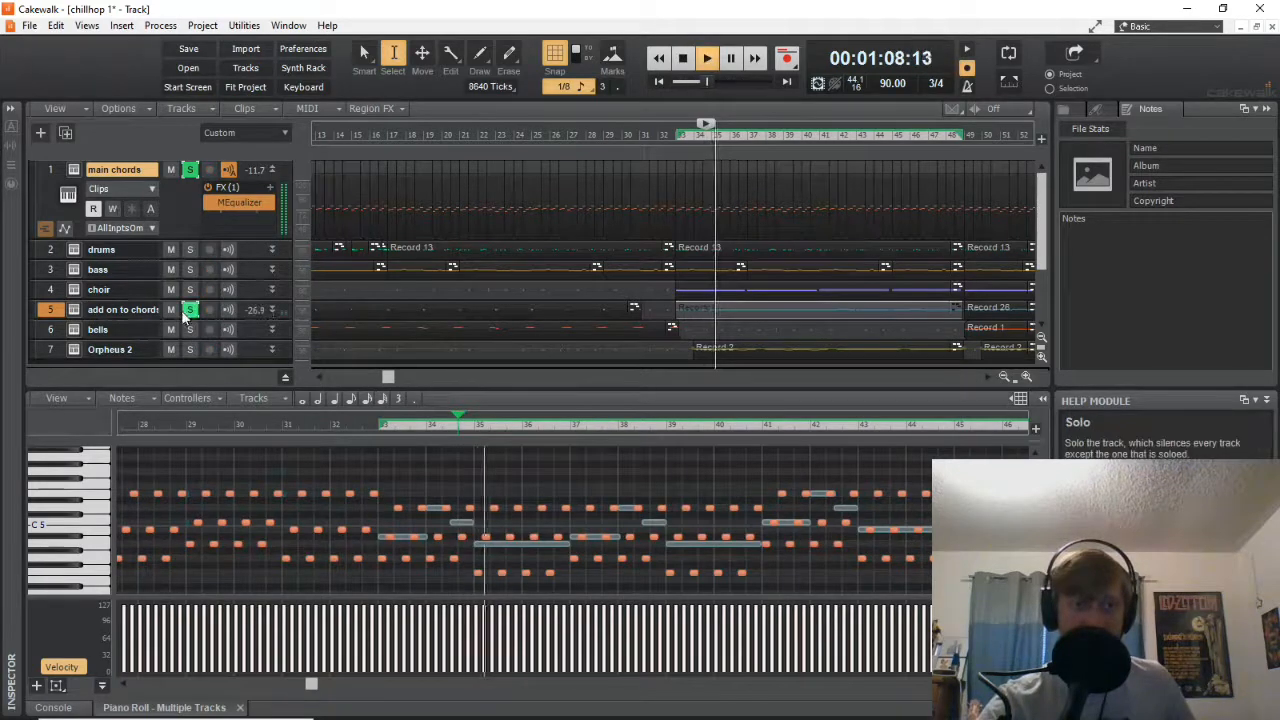
# Restart playback of both chord tracks from the middle of measure 34, jump back to measure 42, and stop.
pyautogui.click(708, 59)
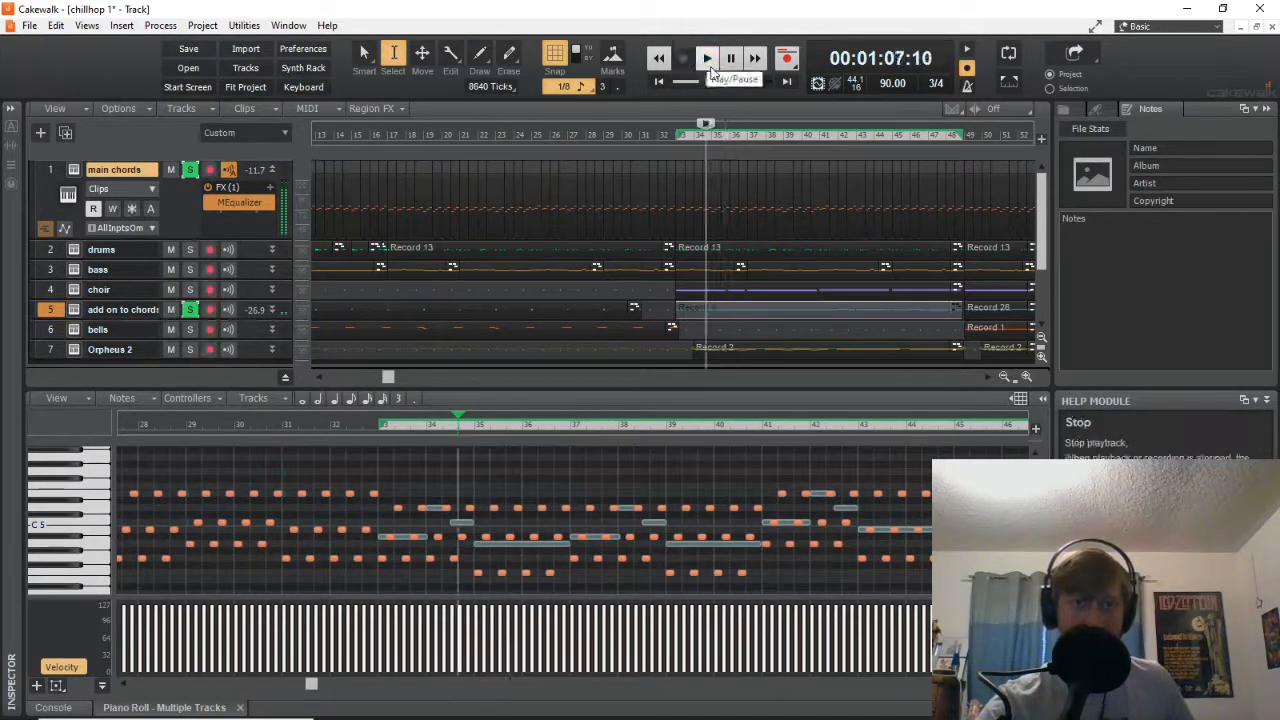
pyautogui.click(711, 68)
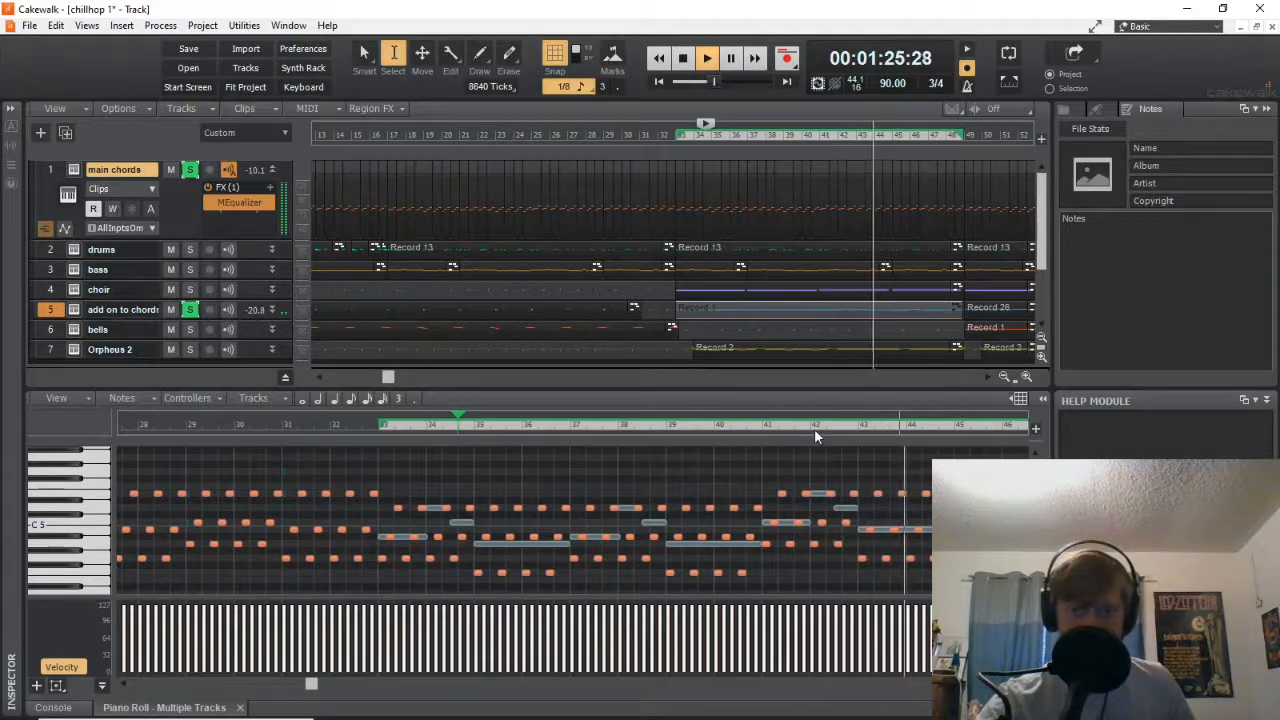
pyautogui.click(816, 428)
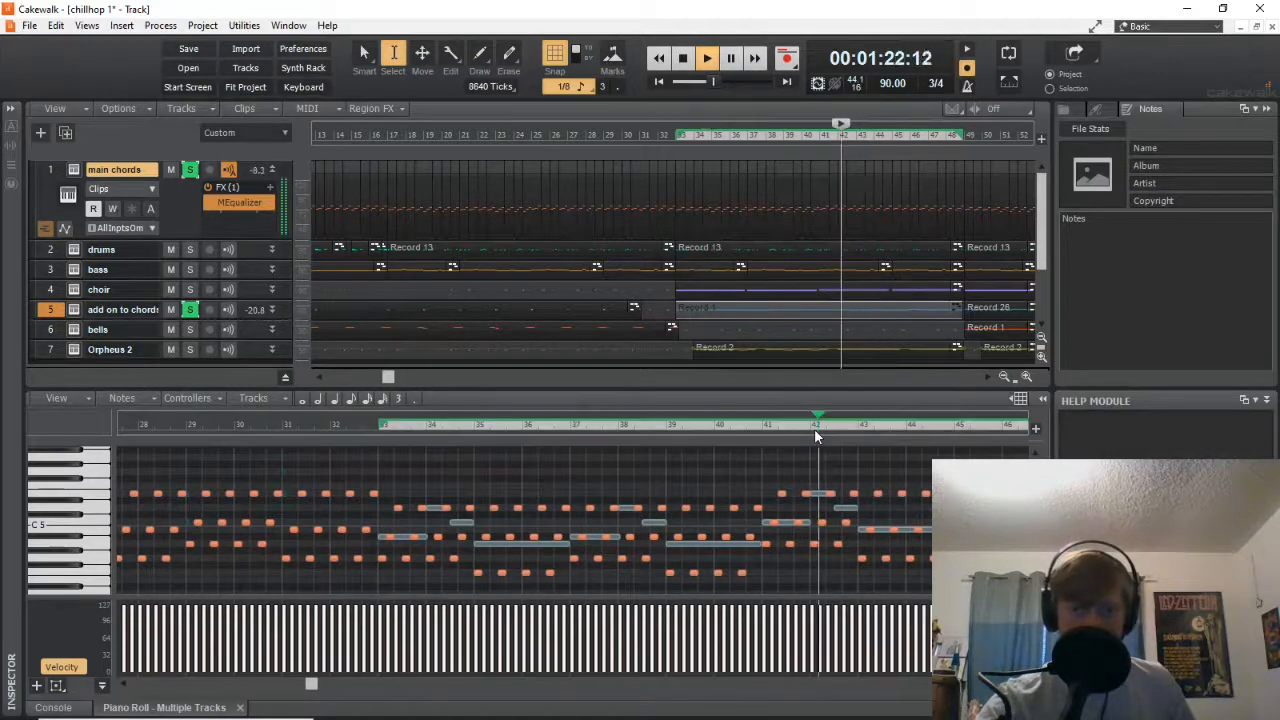
pyautogui.click(683, 58)
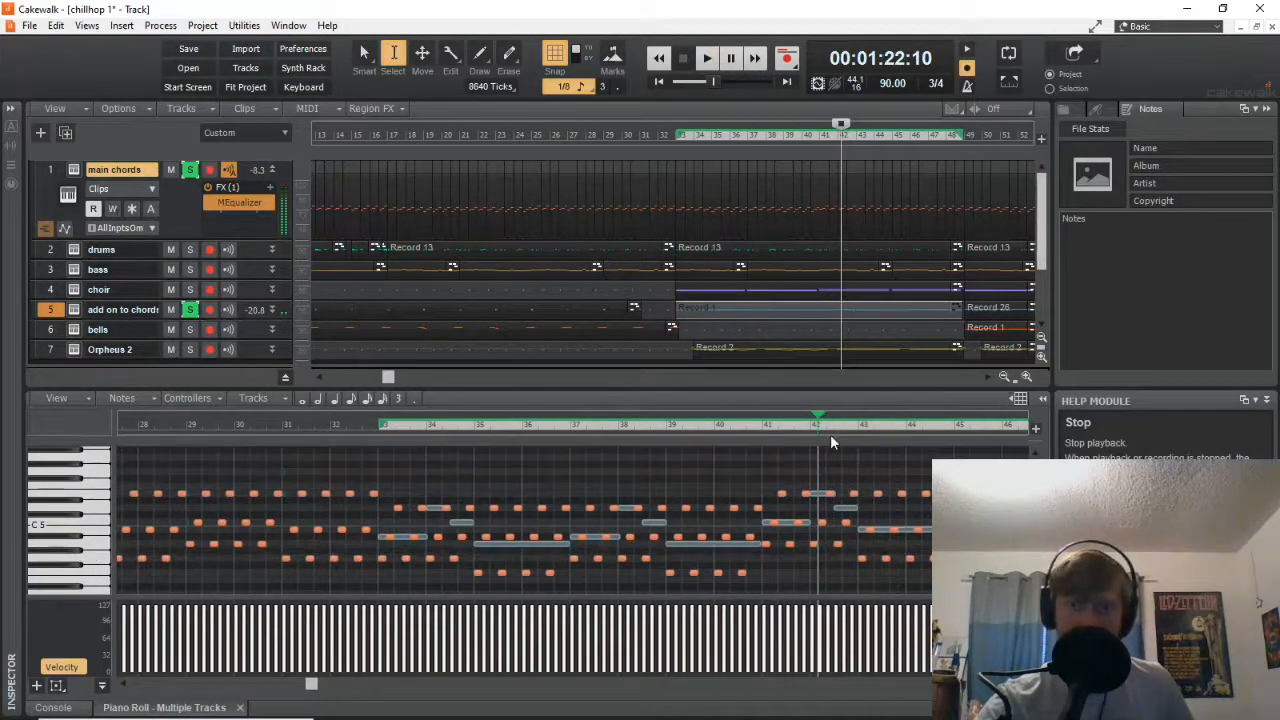
pyautogui.click(831, 430)
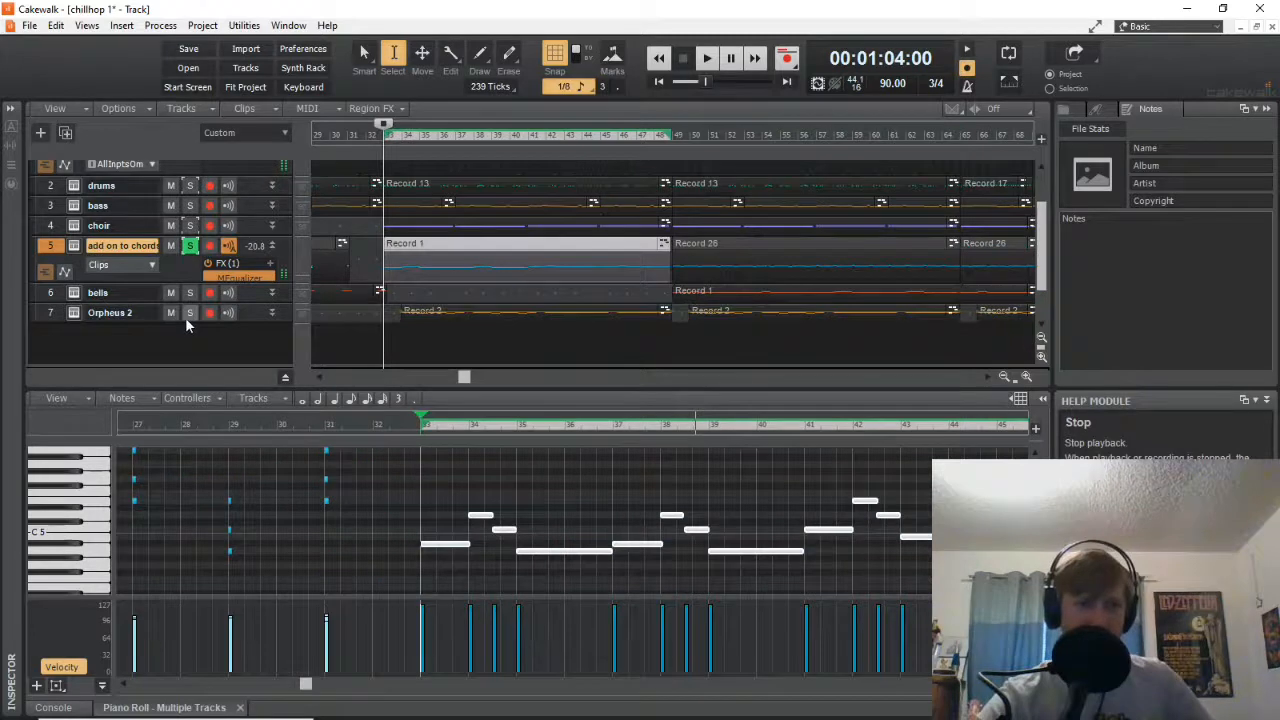
# Solo the Orpheus 2 track too, play from measure 33 while showing its first Record 2 clip in the piano roll, and stop.
pyautogui.click(185, 317)
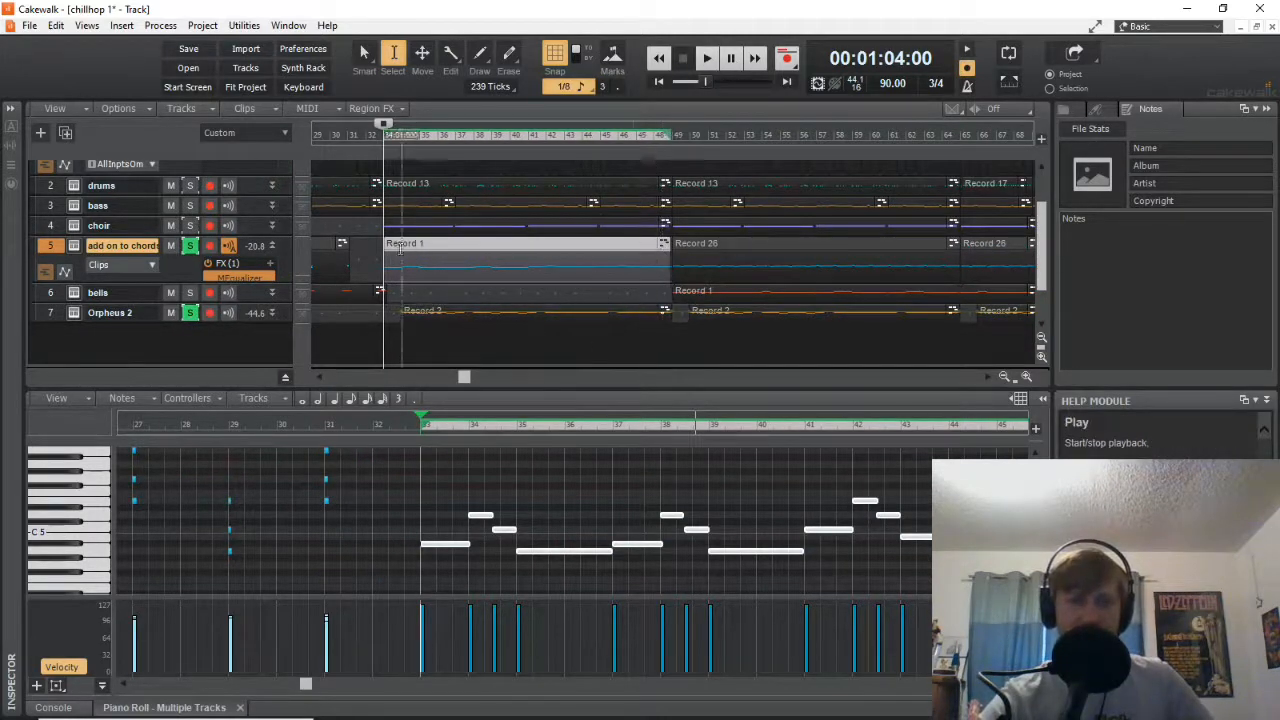
pyautogui.click(707, 60)
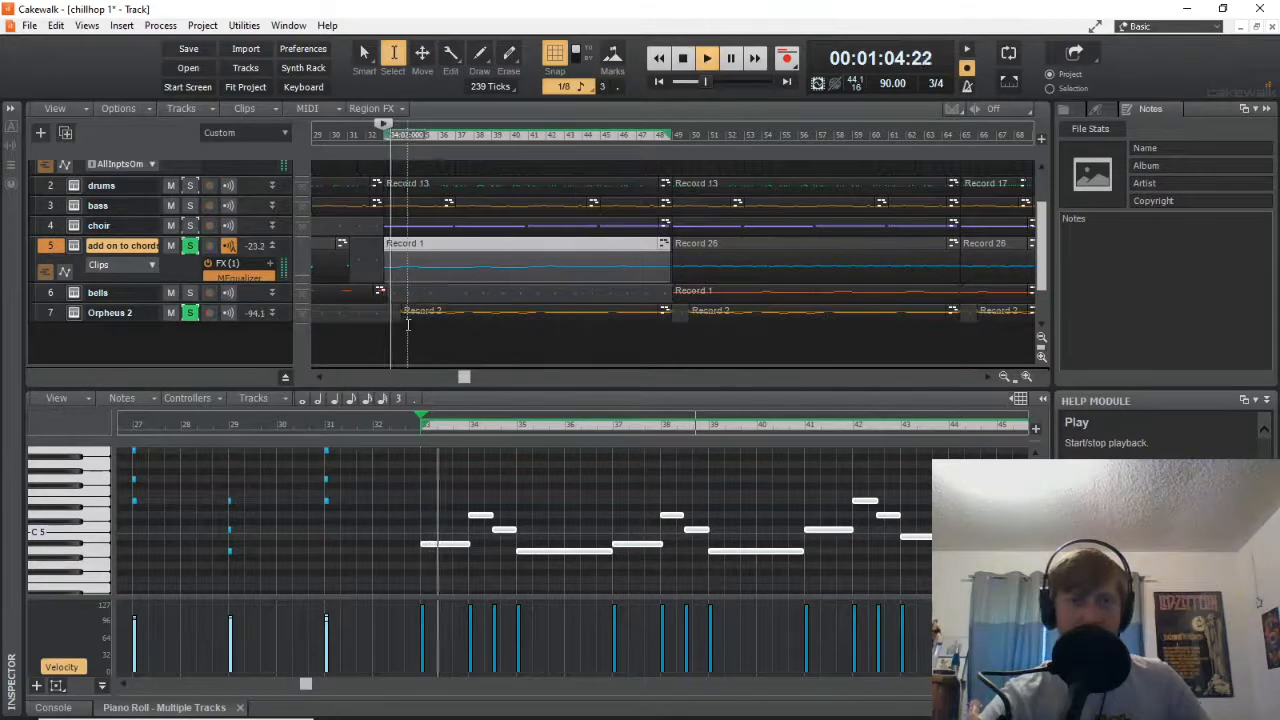
pyautogui.click(477, 314)
pyautogui.click(505, 312)
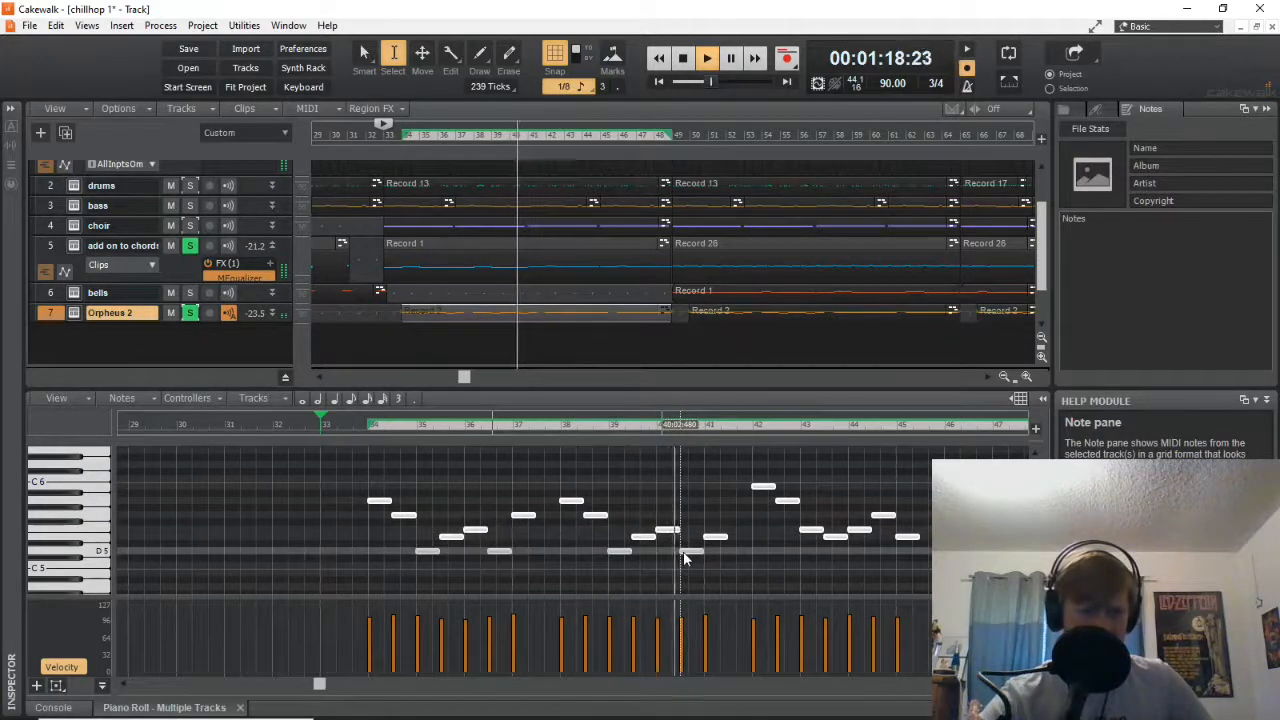
pyautogui.click(685, 62)
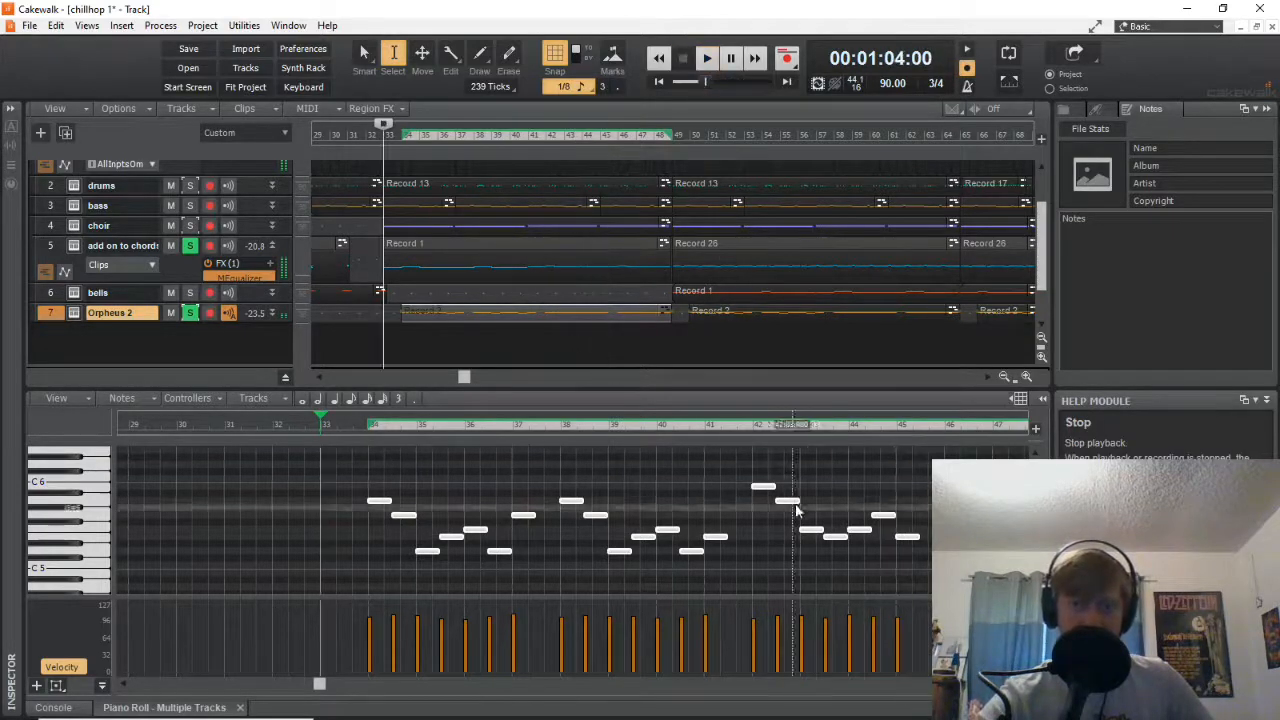
# Play Orpheus 2 with the chords from the middle of measure 42, stop, and place the playhead at measure 43.
pyautogui.click(799, 468)
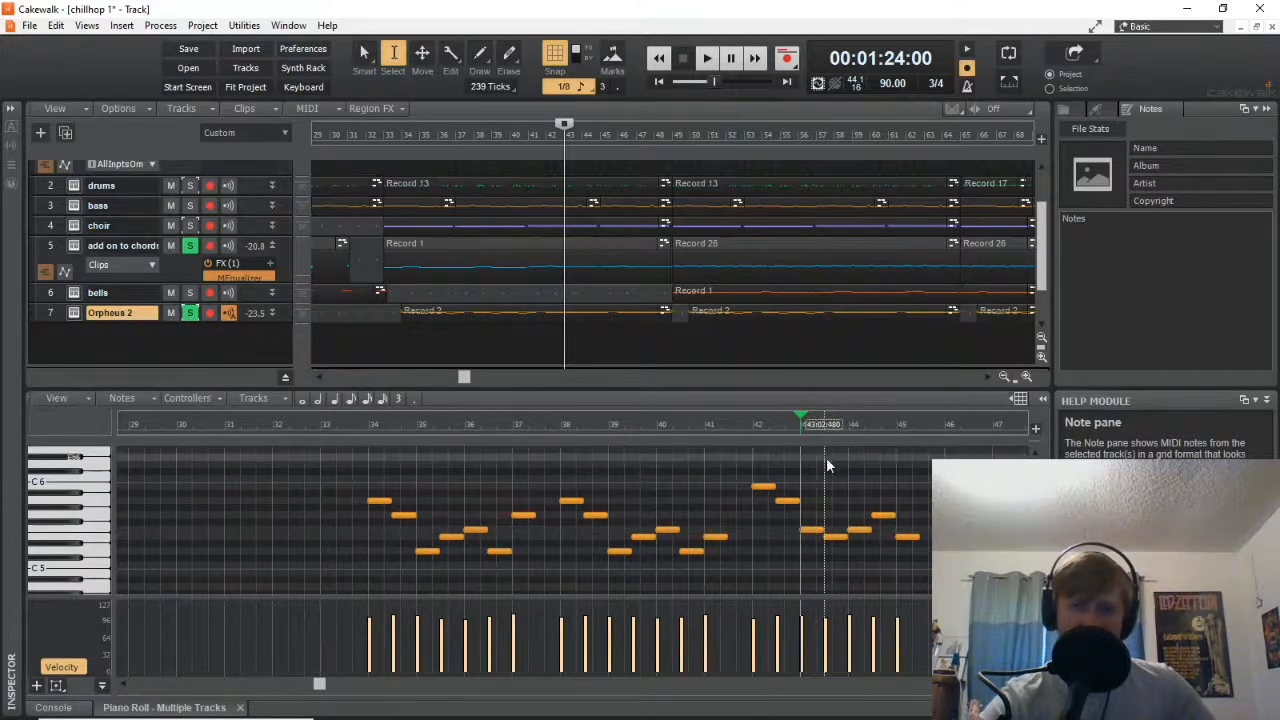
pyautogui.click(776, 431)
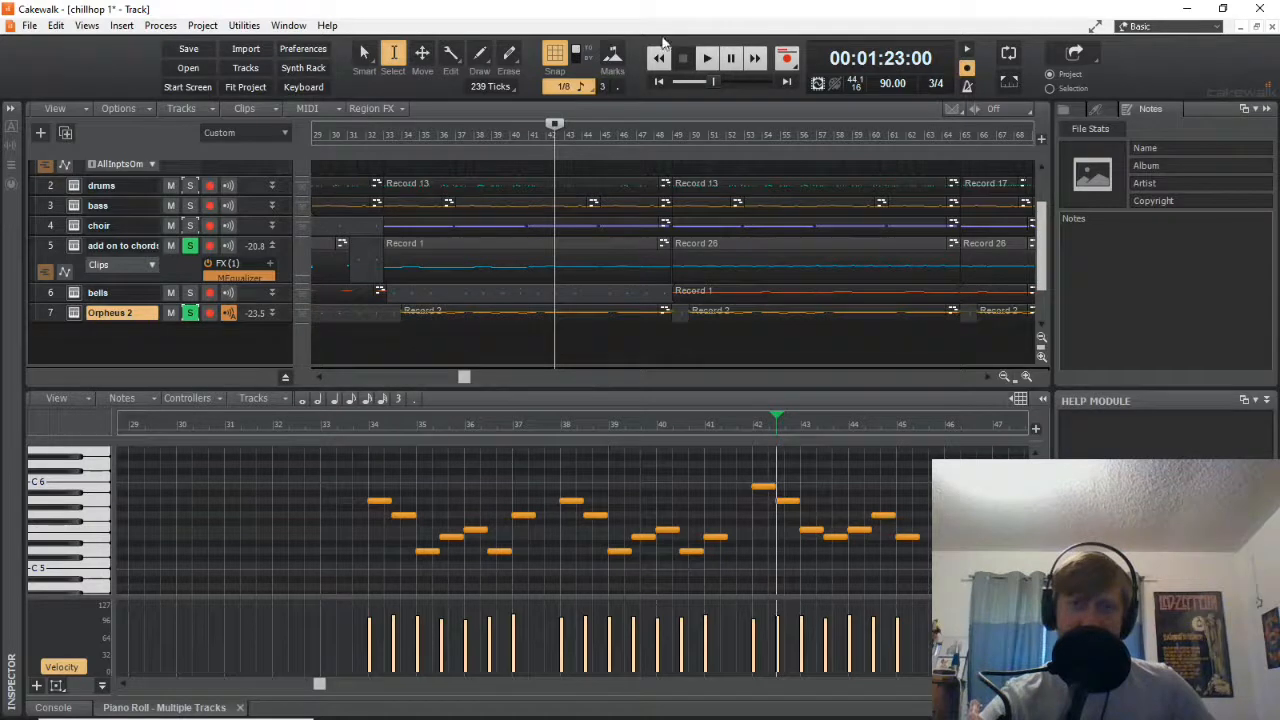
pyautogui.click(705, 60)
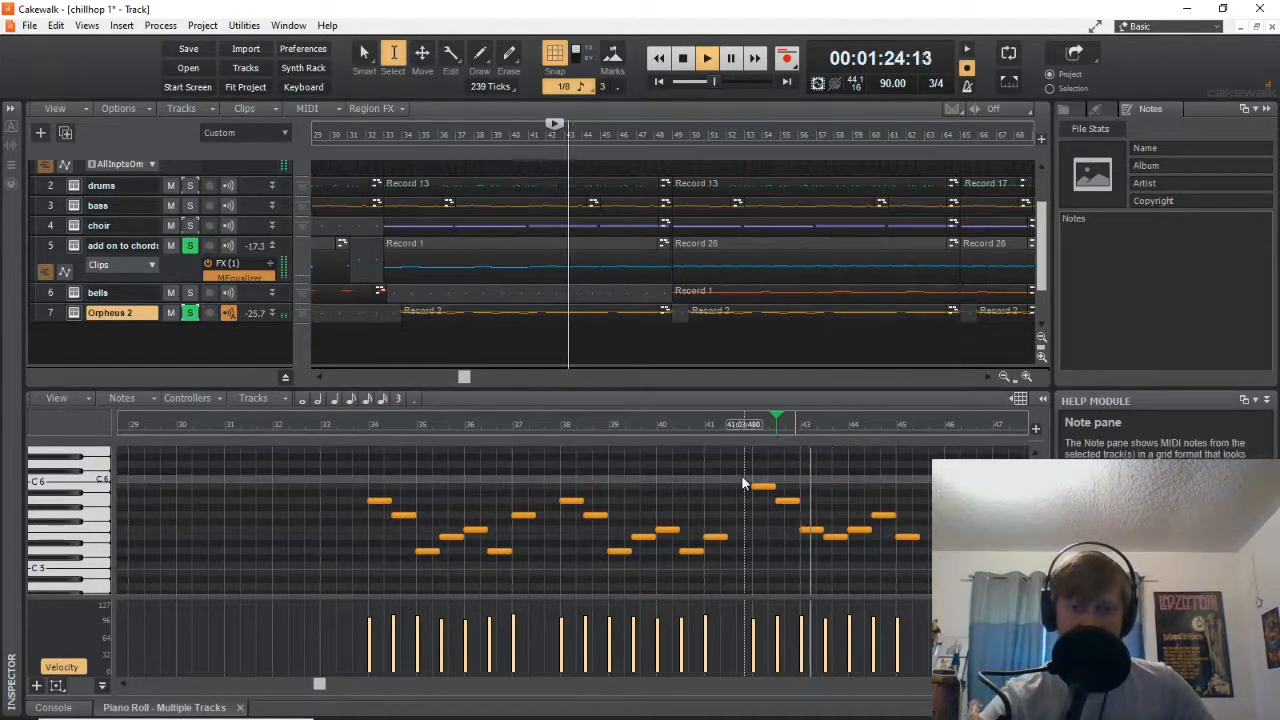
pyautogui.press('space')
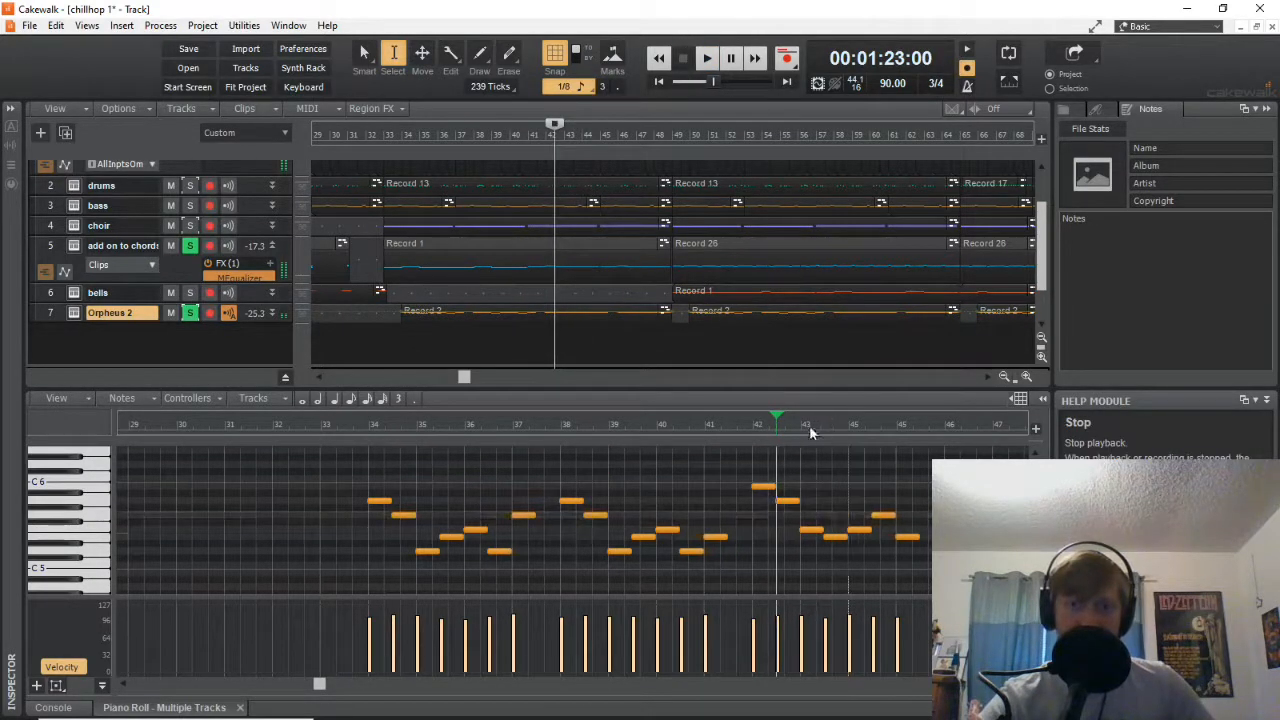
pyautogui.click(800, 425)
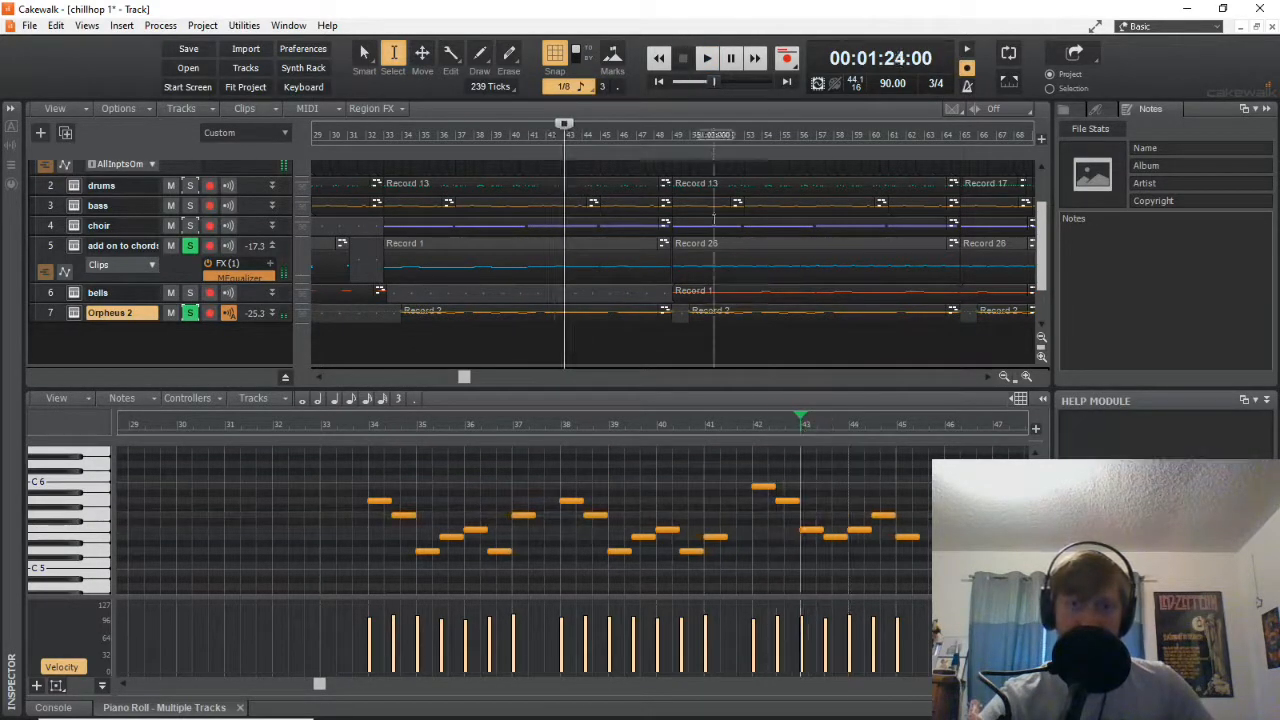
# Show the add on to chords Record 1 clip in the piano roll, play the soloed tracks twice from measure 43, and stop.
pyautogui.click(578, 259)
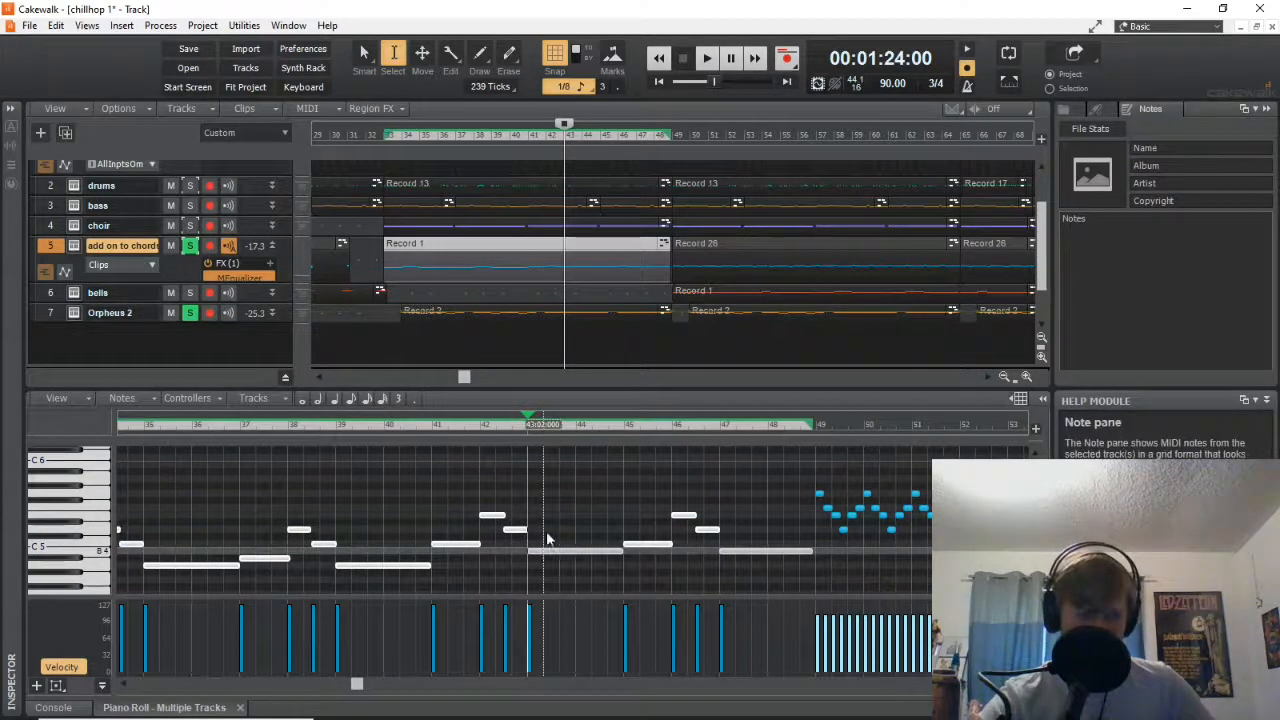
pyautogui.click(710, 58)
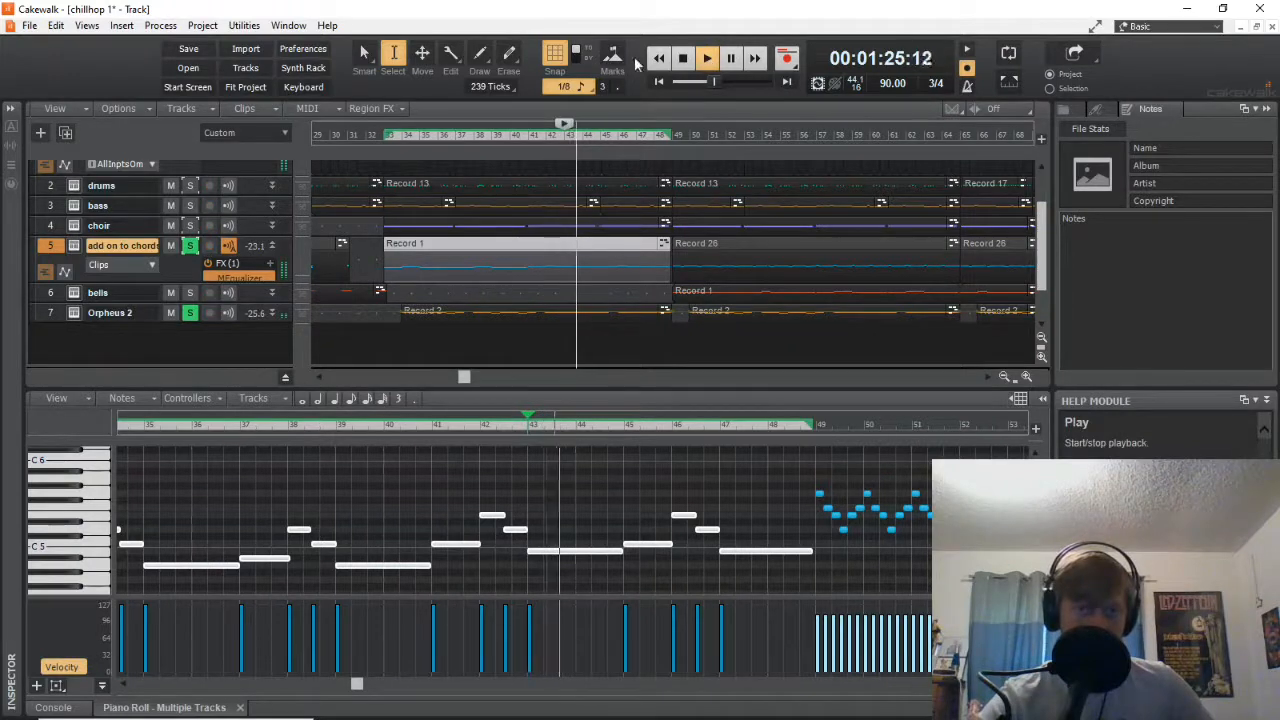
pyautogui.click(683, 58)
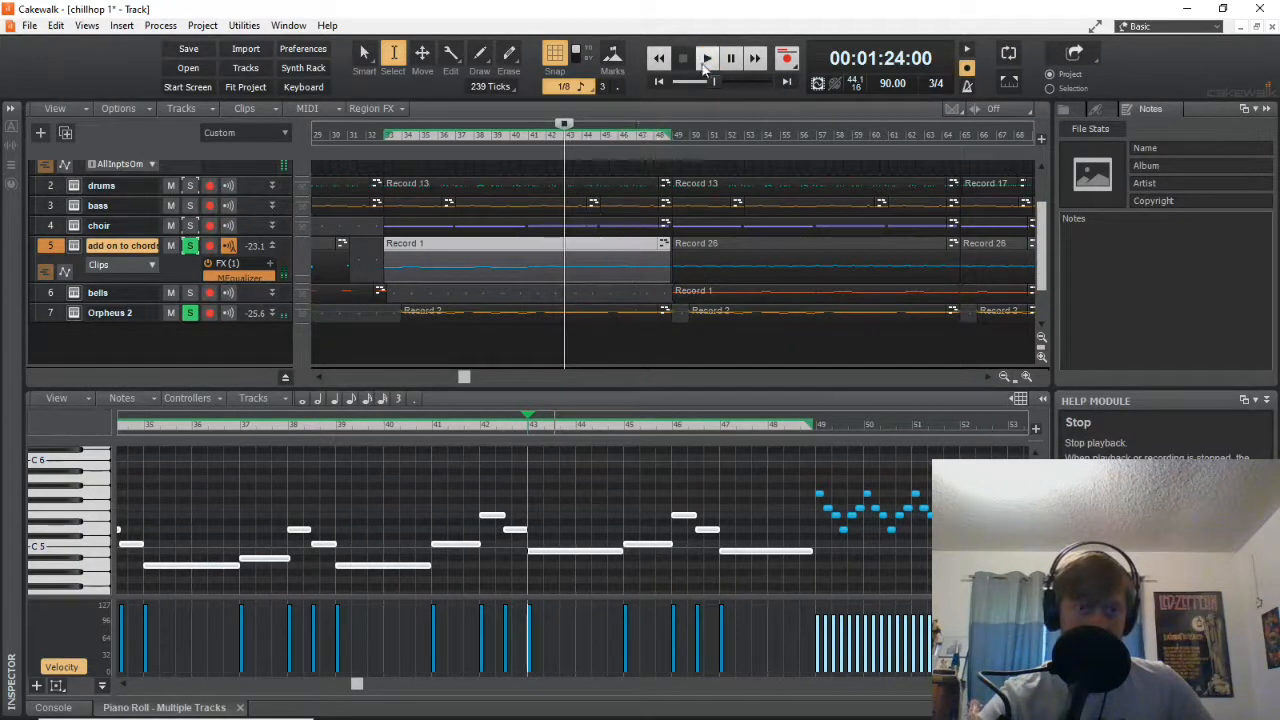
pyautogui.click(704, 60)
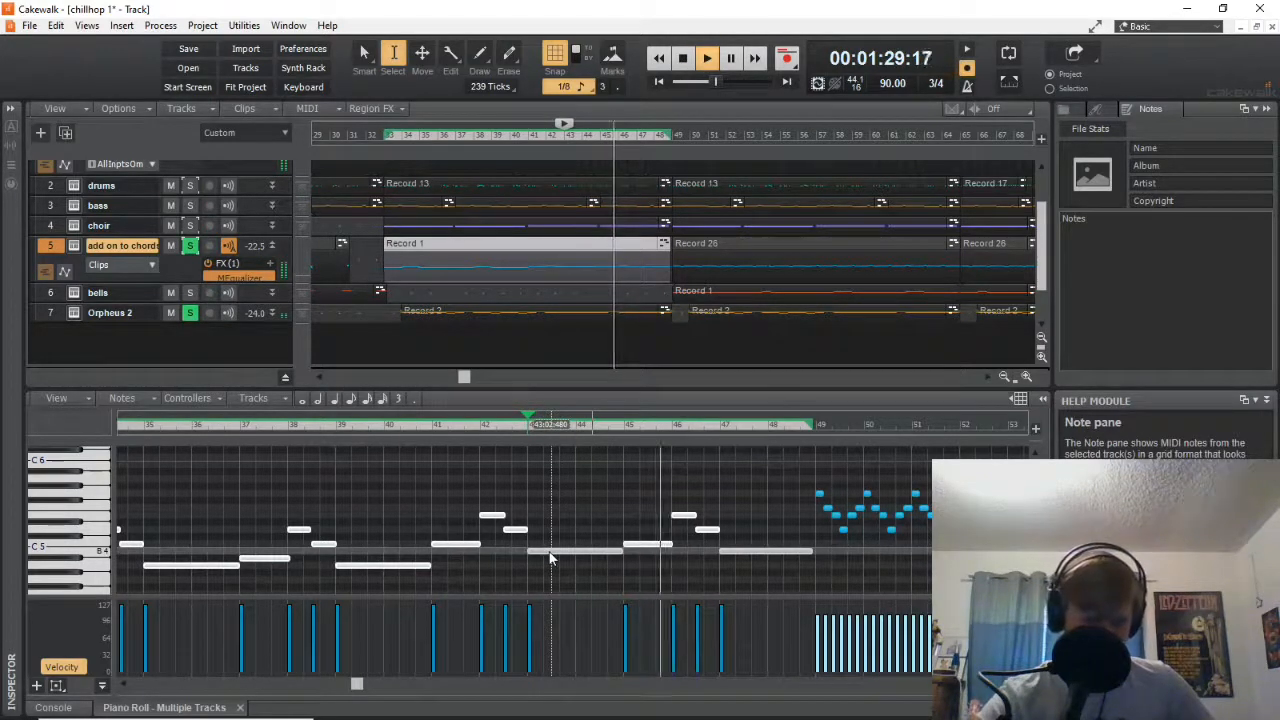
pyautogui.click(685, 59)
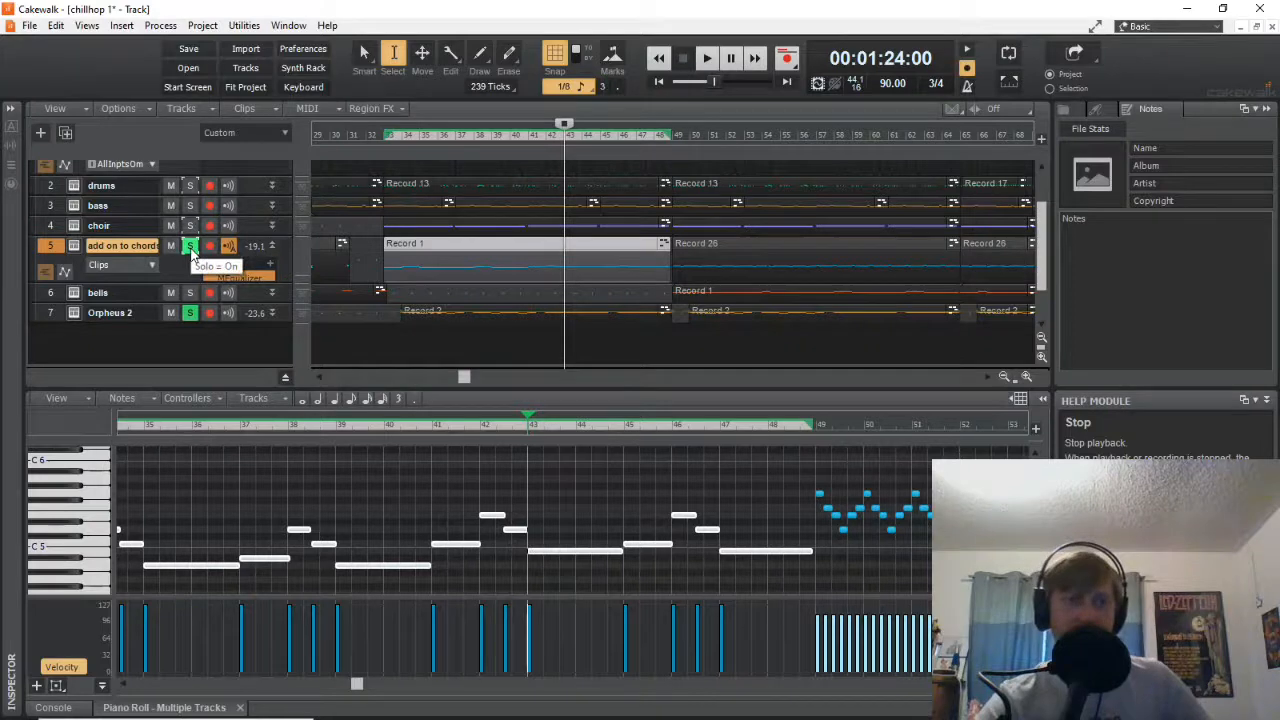
# Turn off solo on the main chords, add on to chords and Orpheus 2 tracks.
pyautogui.scroll(1, 603, 341)
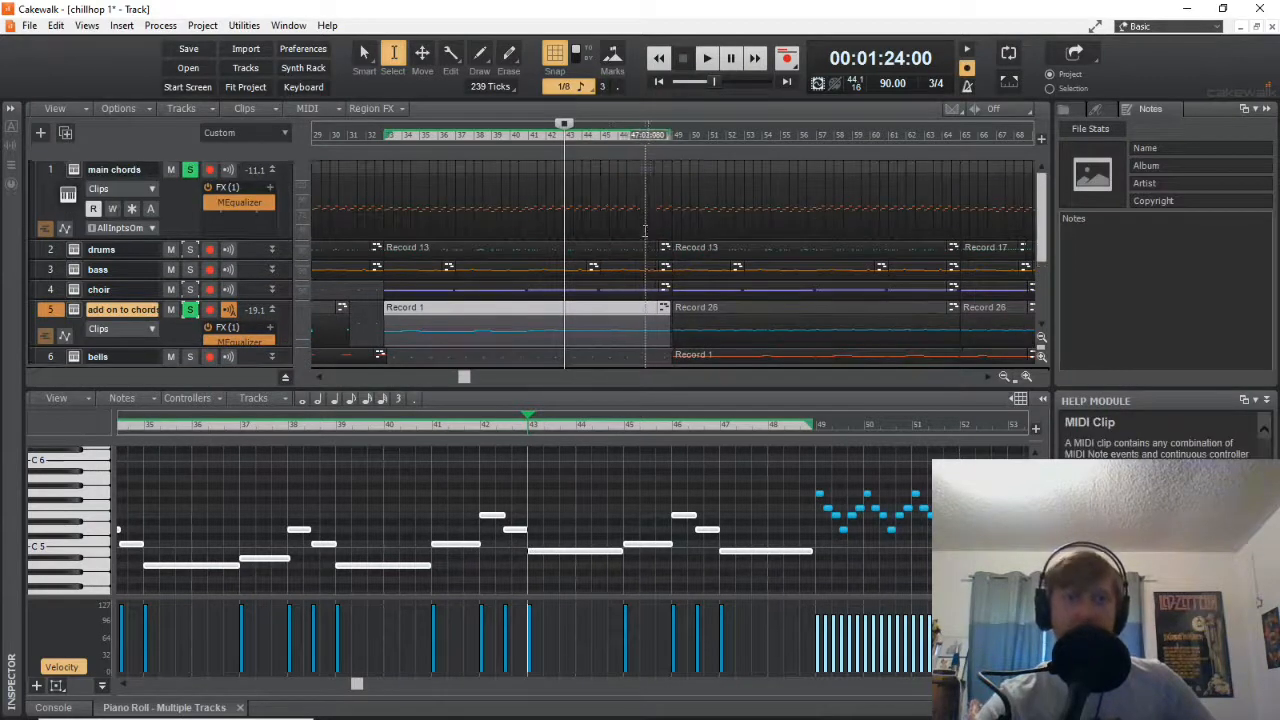
pyautogui.scroll(-3, 642, 250)
pyautogui.scroll(3, 638, 262)
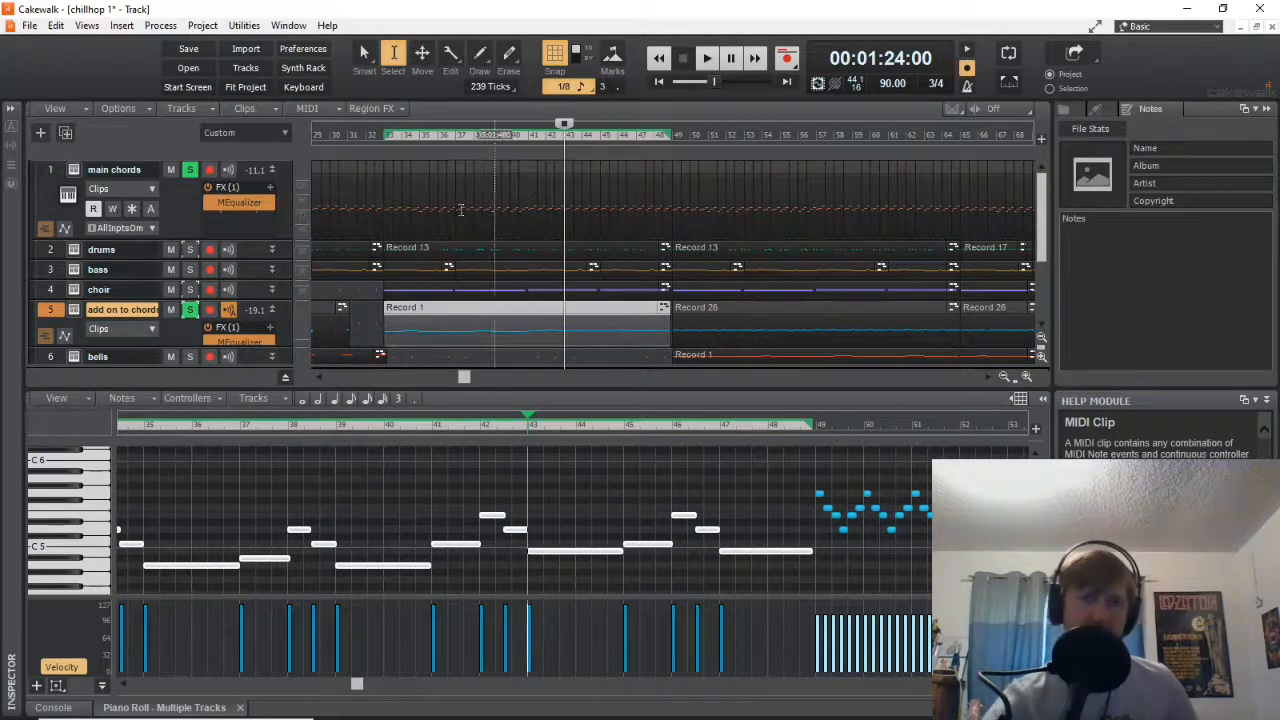
pyautogui.scroll(-1, 449, 245)
pyautogui.click(189, 316)
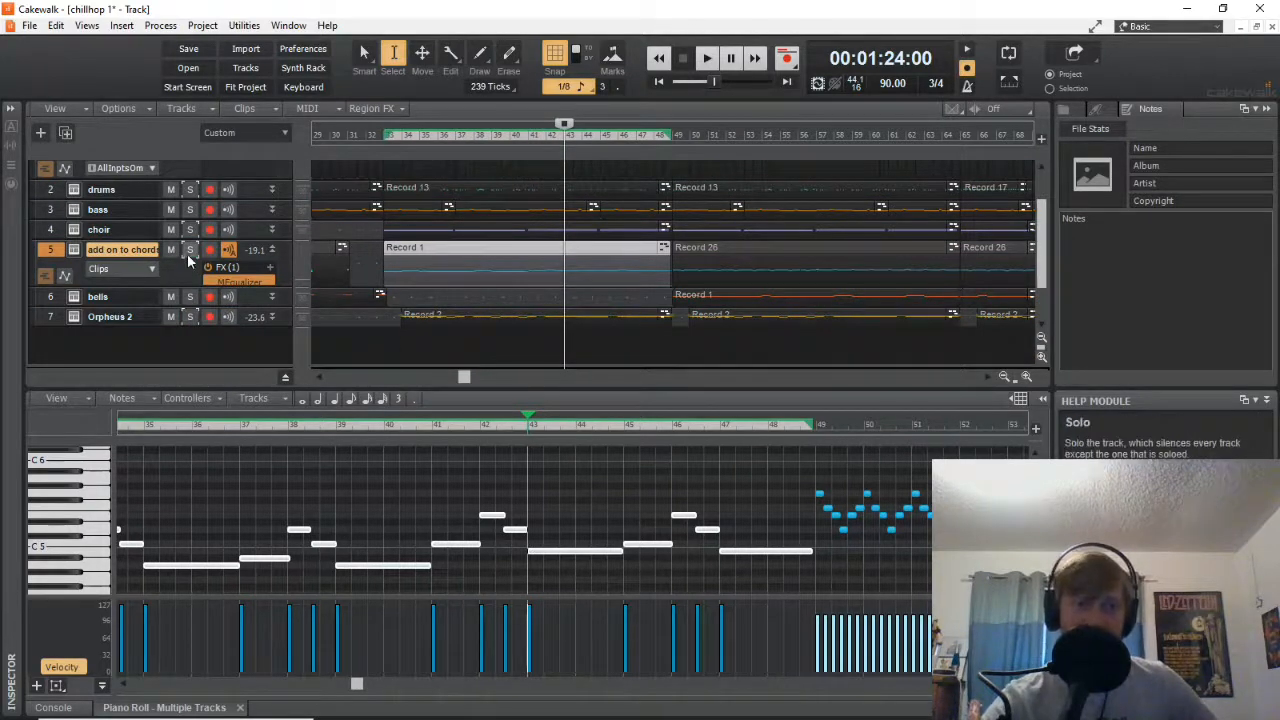
pyautogui.scroll(1, 474, 271)
pyautogui.scroll(-2, 700, 280)
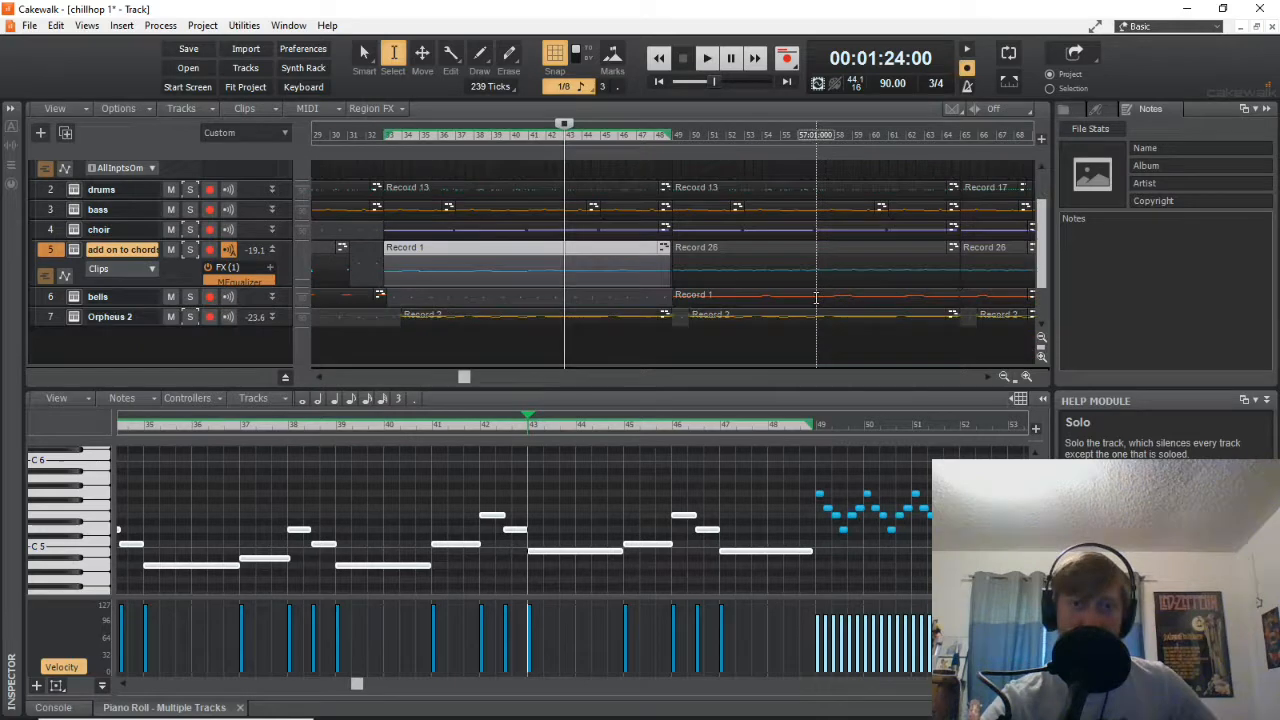
pyautogui.scroll(2, 689, 297)
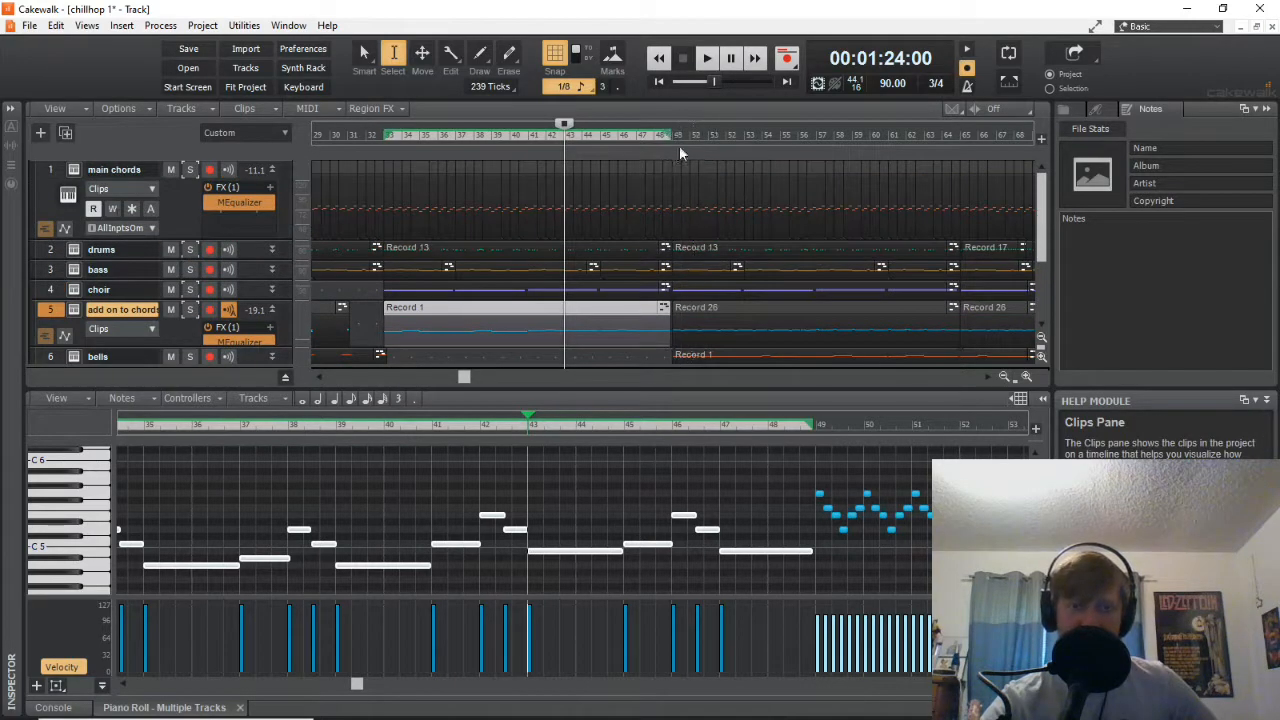
pyautogui.scroll(-1, 671, 262)
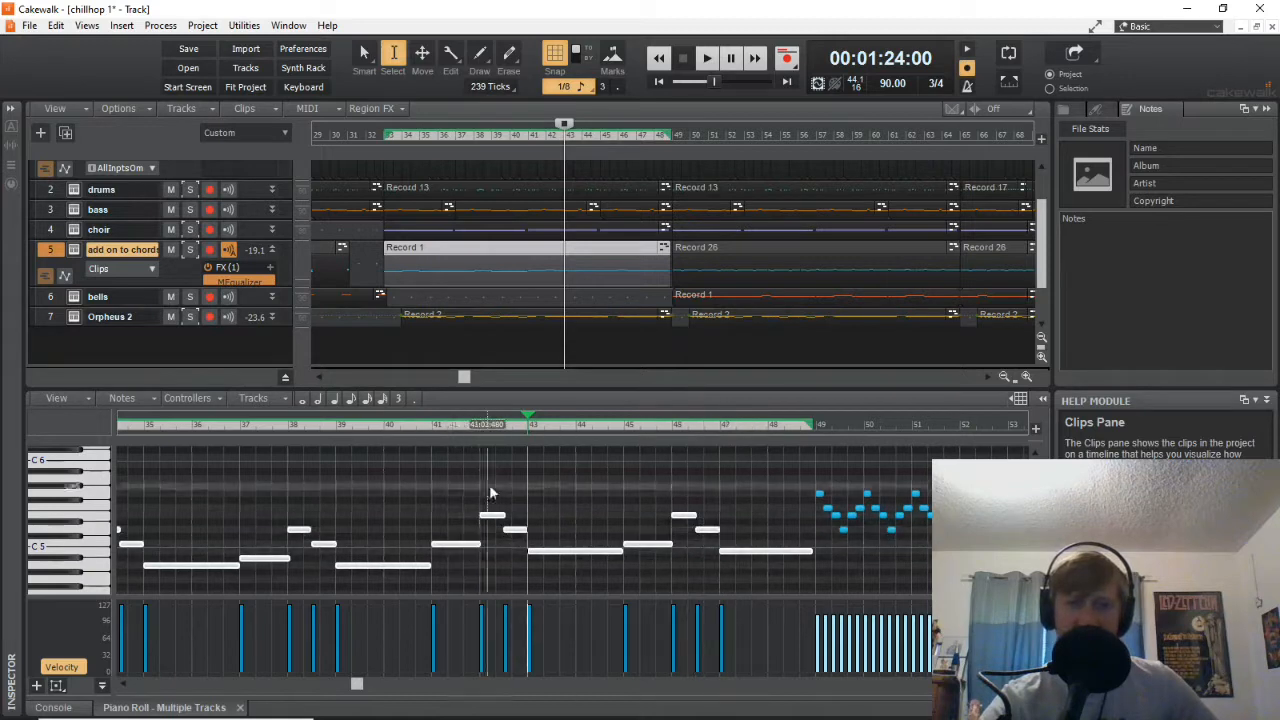
# Show the bells Record 1 clip in the piano roll, play bells soloed from measure 49, stop, and clear the solo.
pyautogui.click(703, 298)
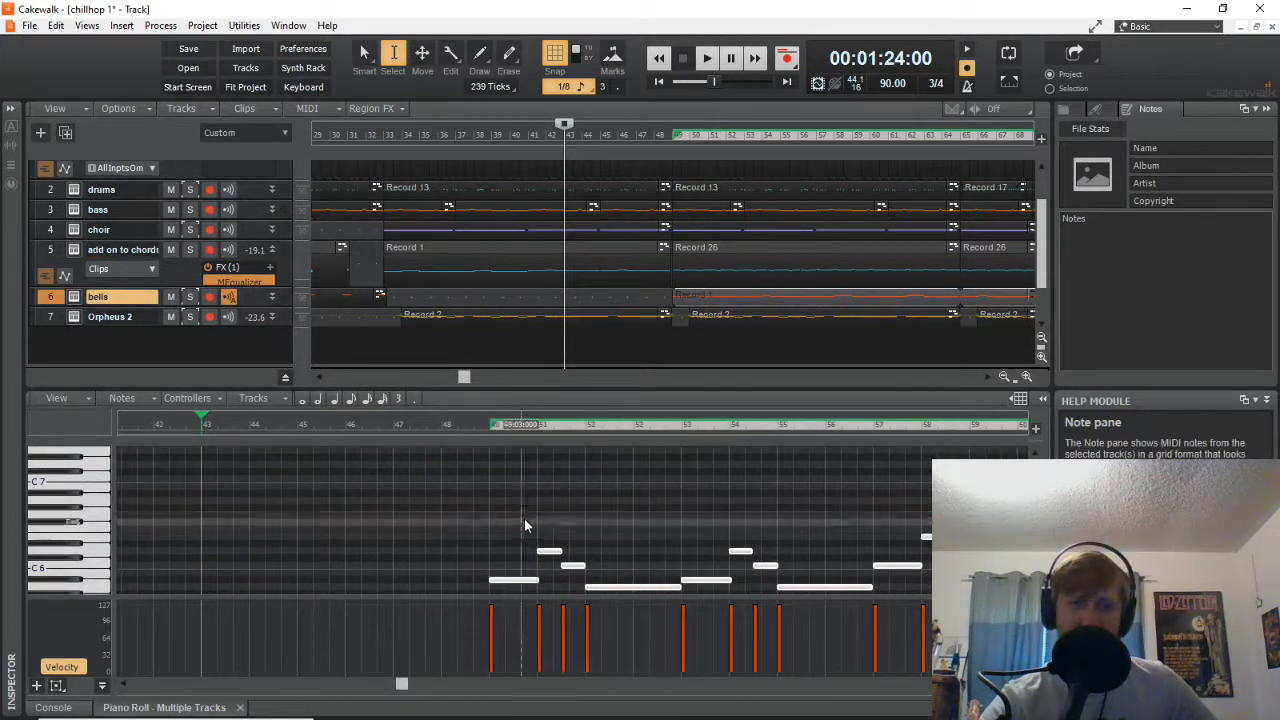
pyautogui.click(485, 466)
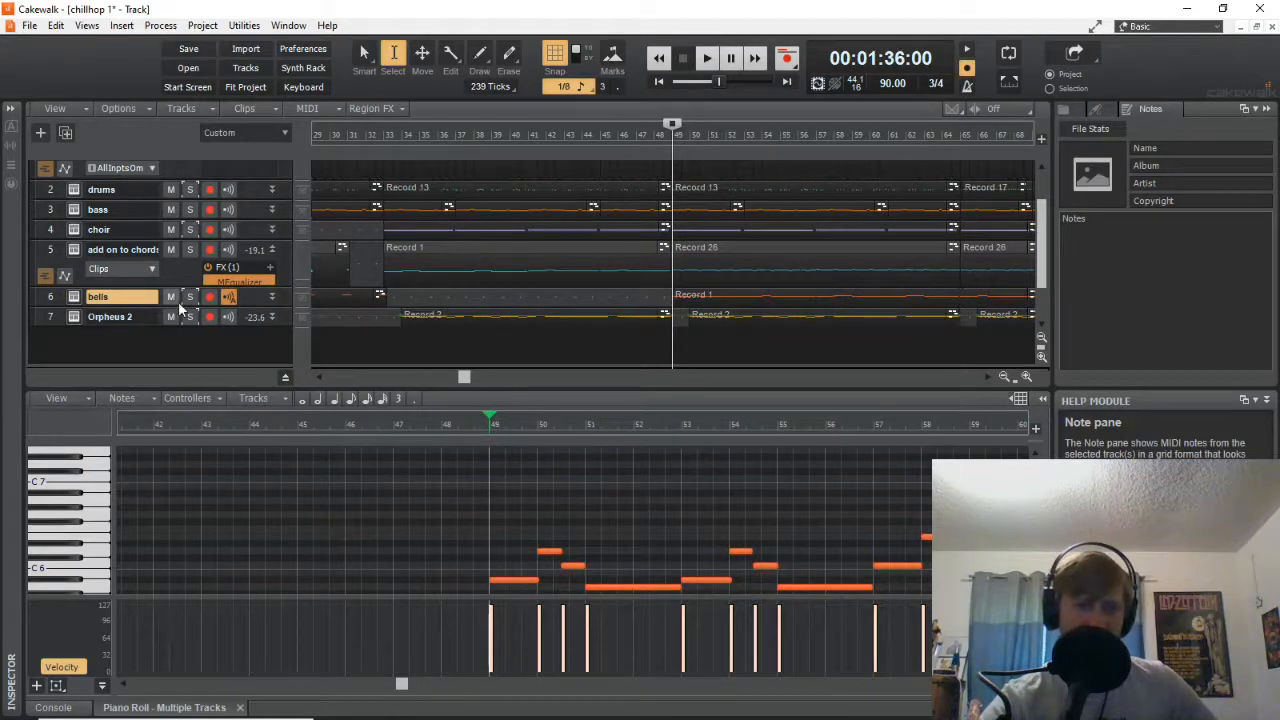
pyautogui.click(707, 60)
pyautogui.scroll(-3, 663, 520)
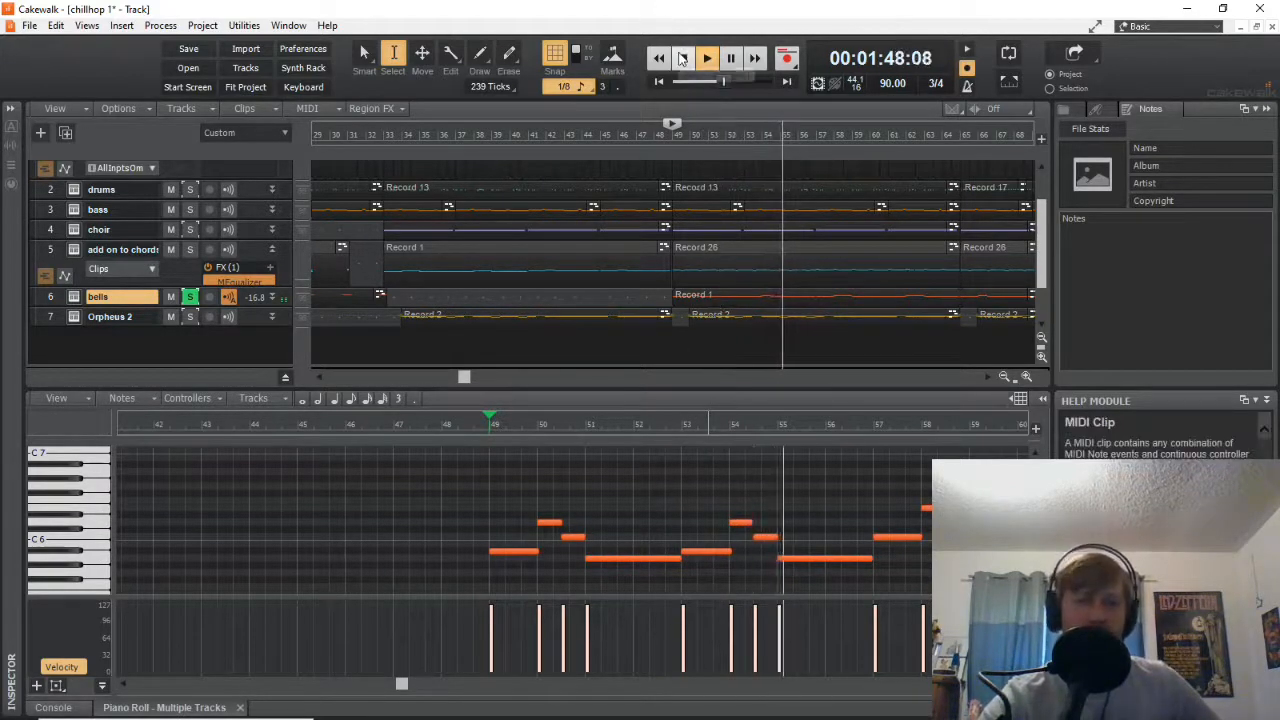
pyautogui.click(680, 57)
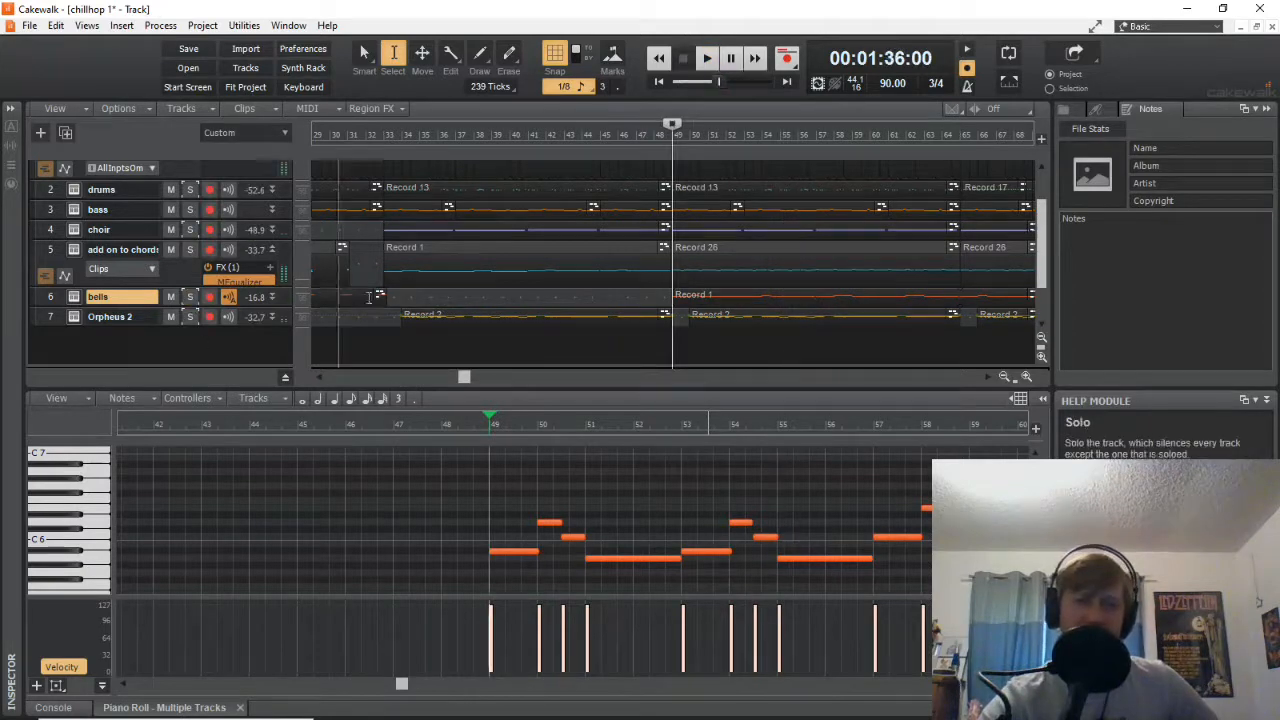
# Show the notes of the add on to chords Record 26 clip starting at measure 49 in the piano roll.
pyautogui.click(757, 280)
pyautogui.doubleClick(757, 281)
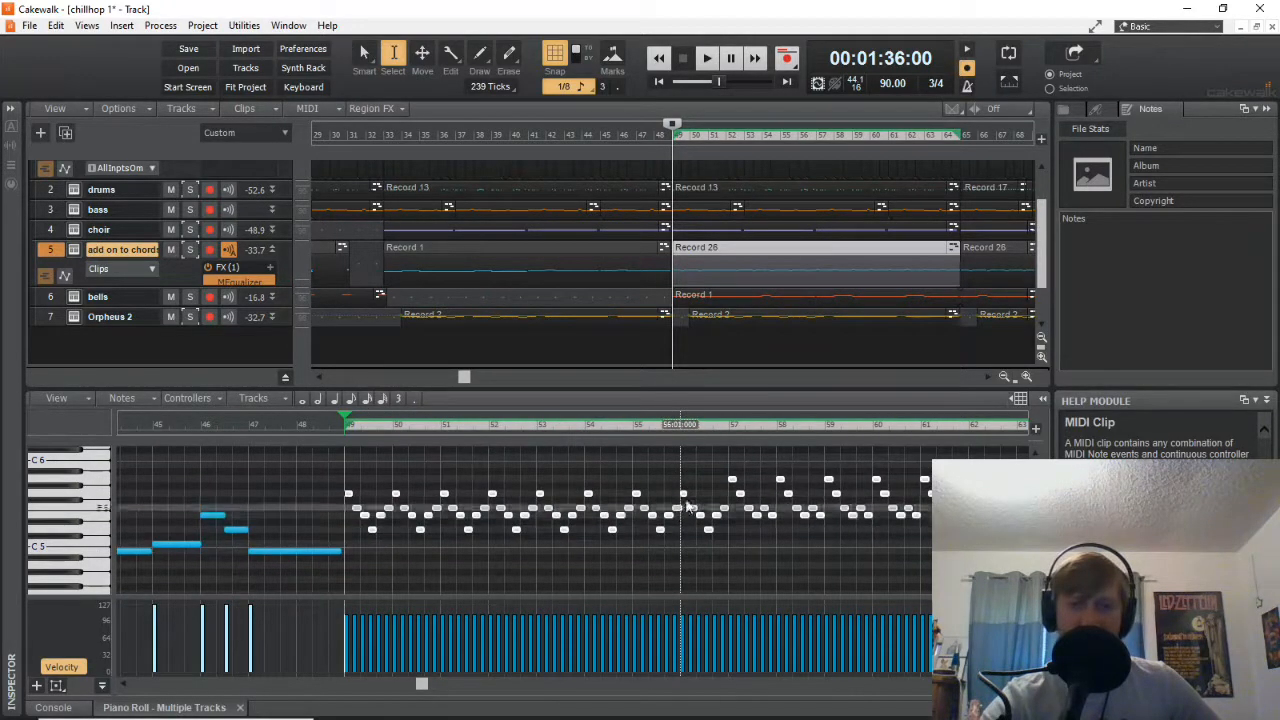
pyautogui.scroll(2, 468, 510)
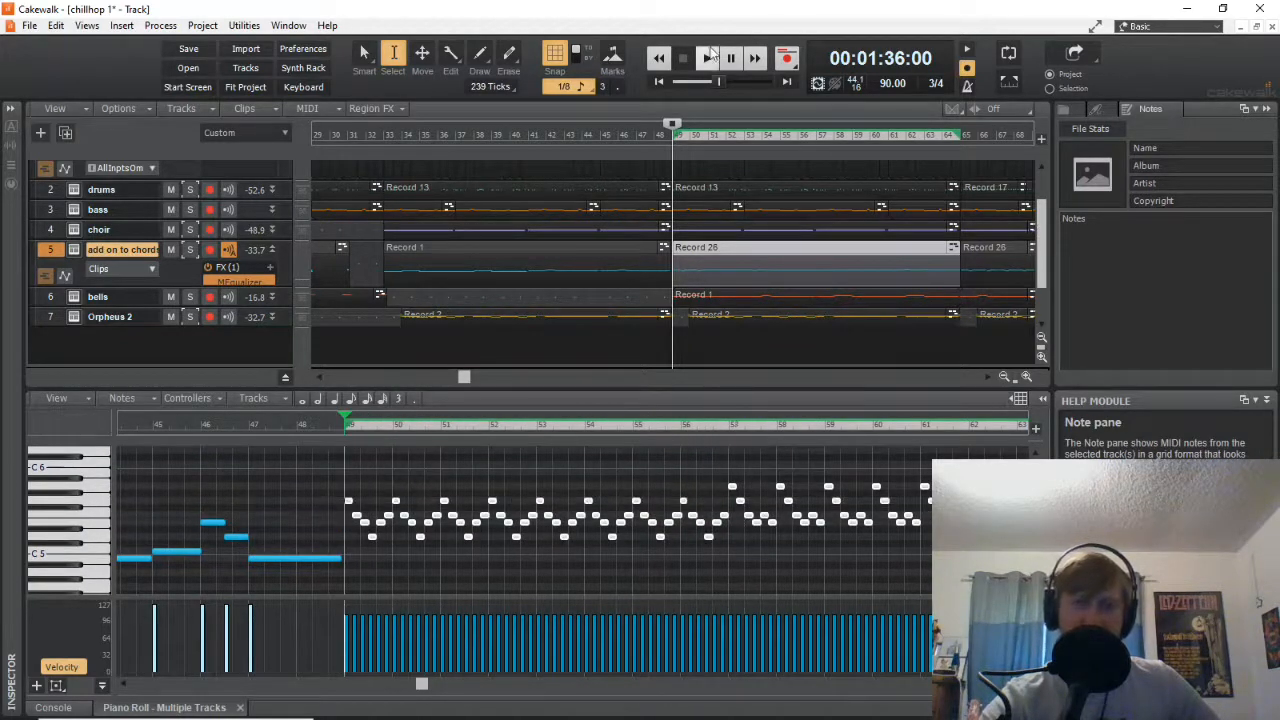
# Solo main chords, choir, add on to chords, bells and Orpheus 2, and play them together from measure 49.
pyautogui.scroll(1, 658, 250)
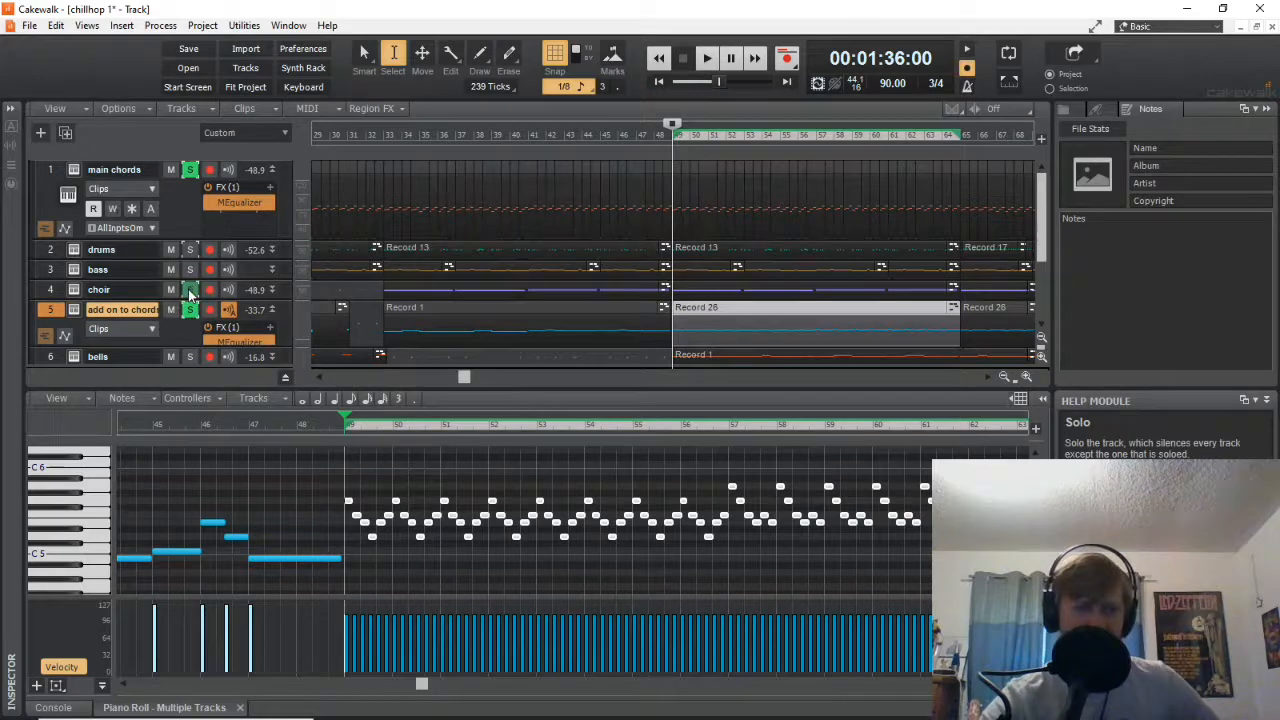
pyautogui.scroll(-2, 543, 263)
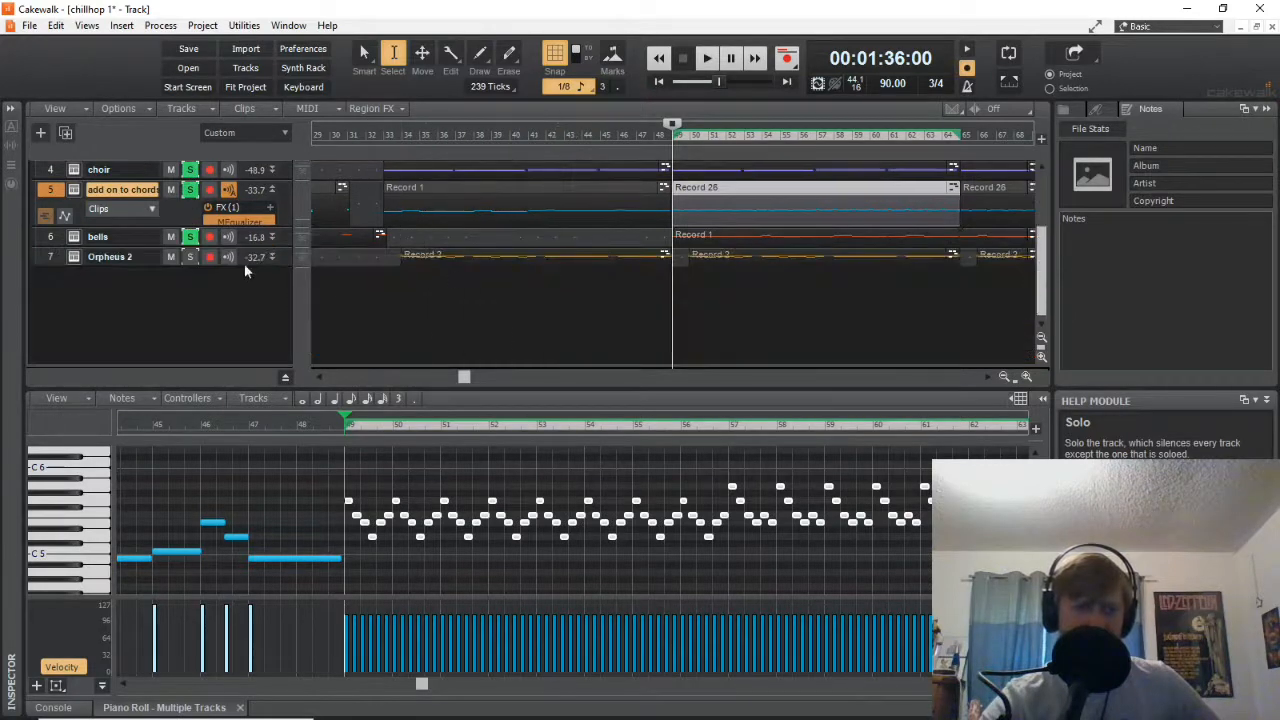
pyautogui.scroll(2, 762, 360)
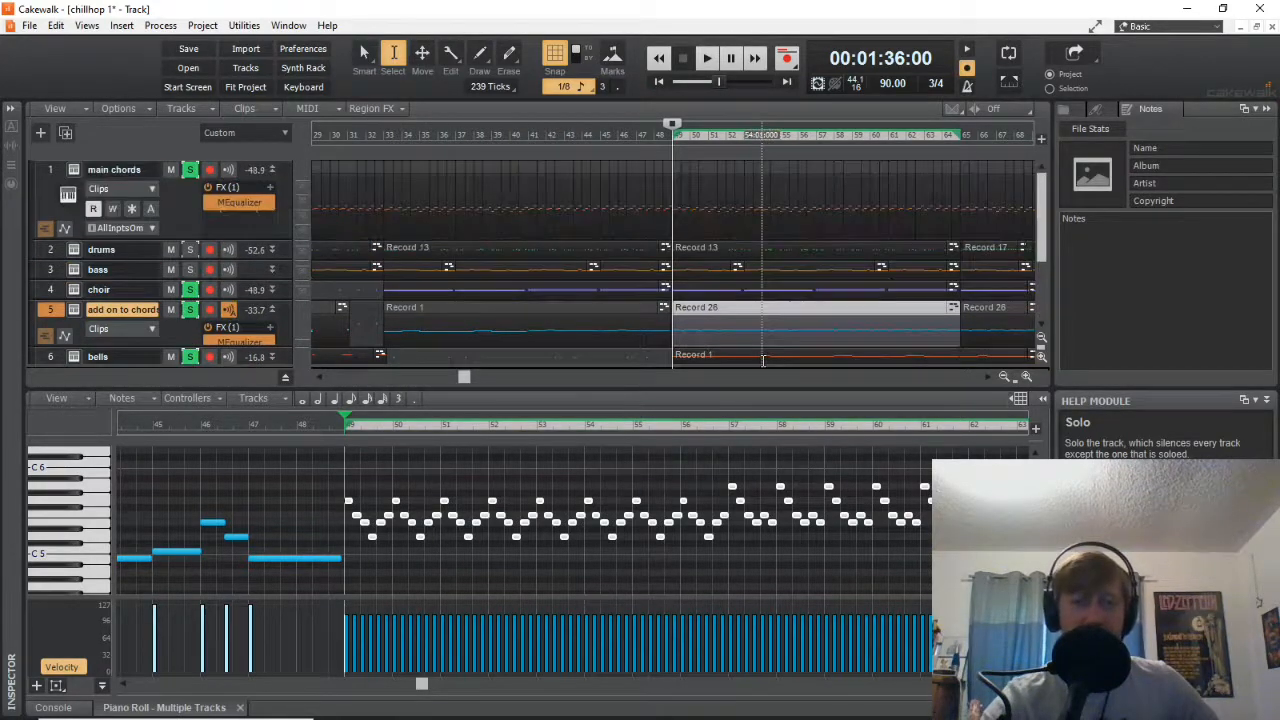
pyautogui.click(705, 57)
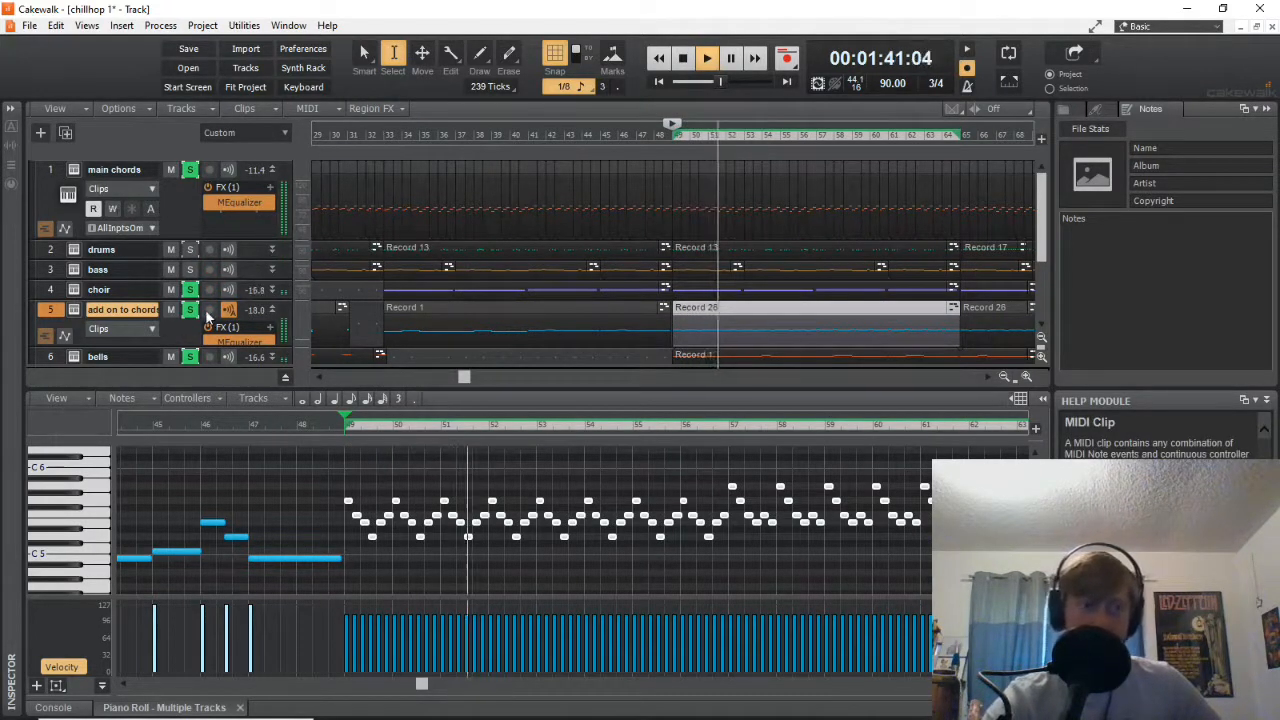
# Remove the choir, Orpheus 2 and bells from the solo one by one during playback, and stop.
pyautogui.scroll(-2, 197, 336)
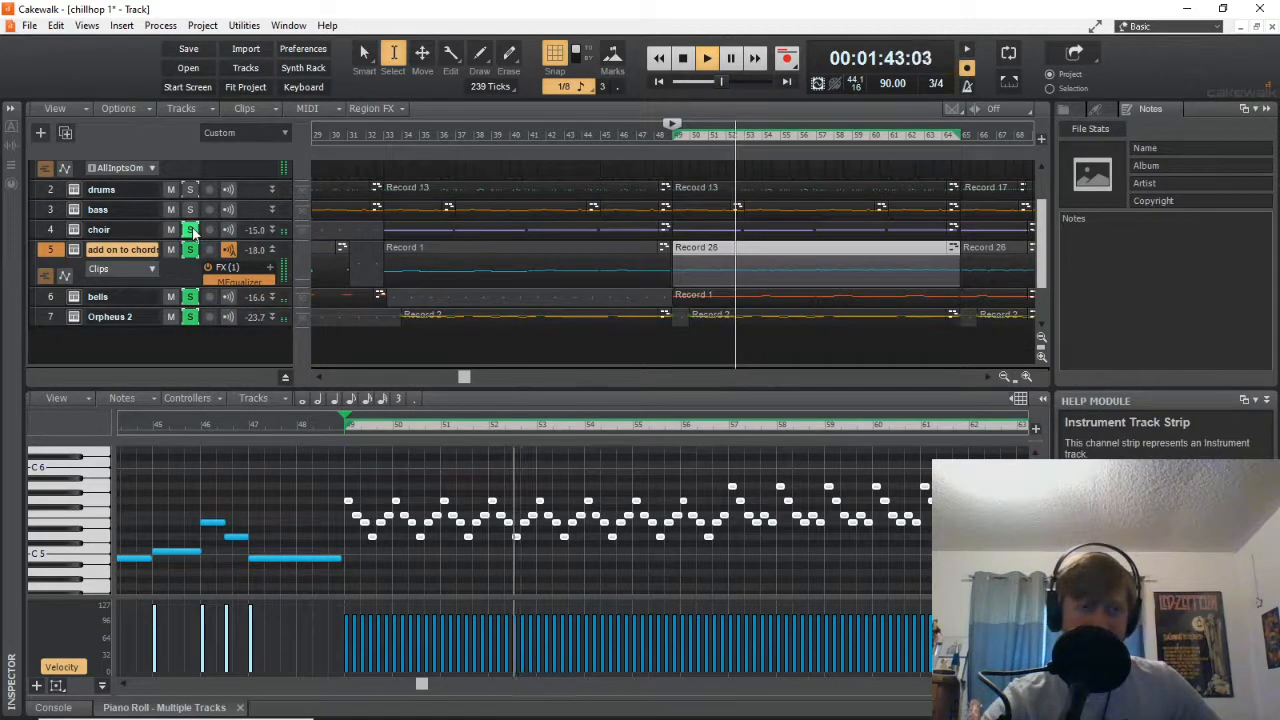
pyautogui.click(191, 230)
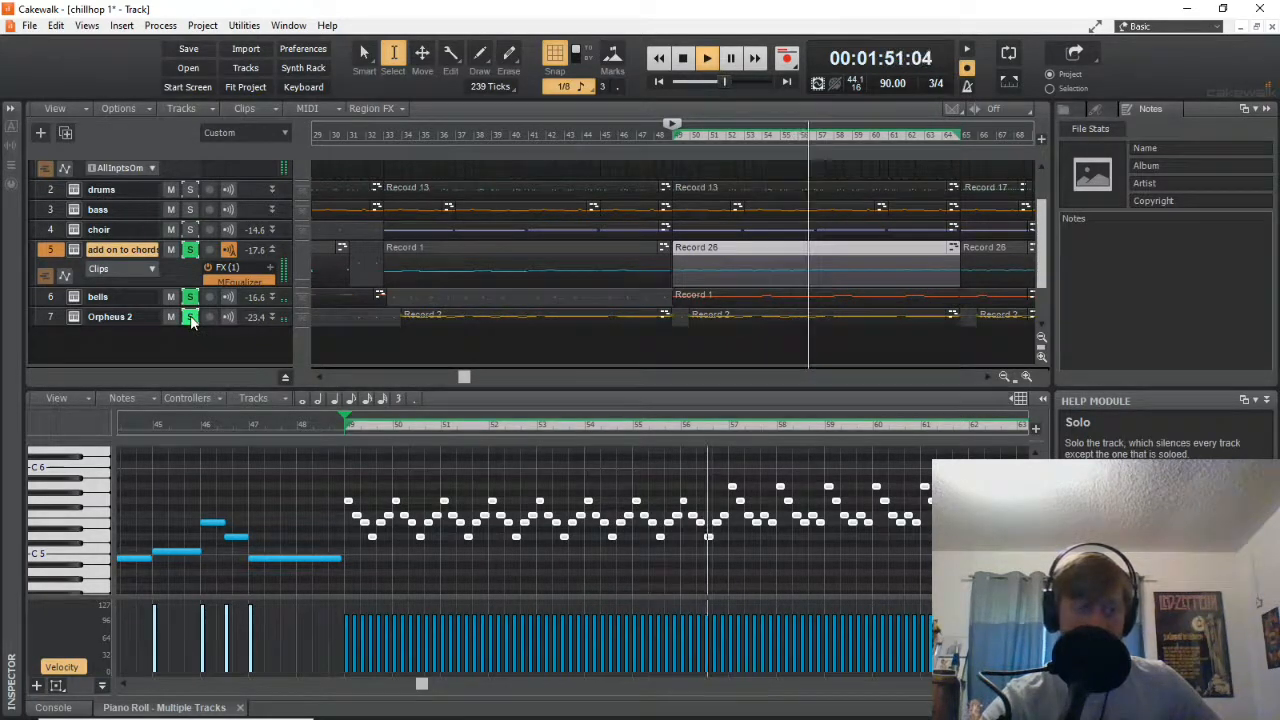
pyautogui.click(190, 316)
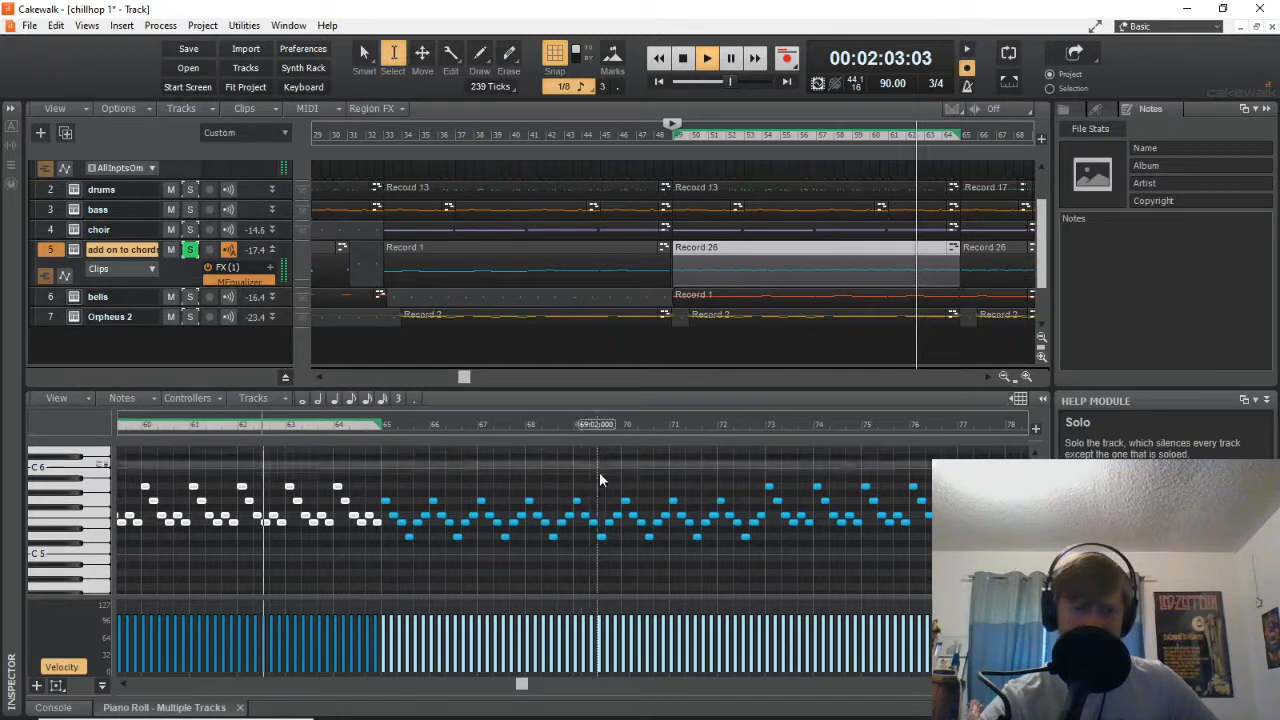
pyautogui.click(684, 59)
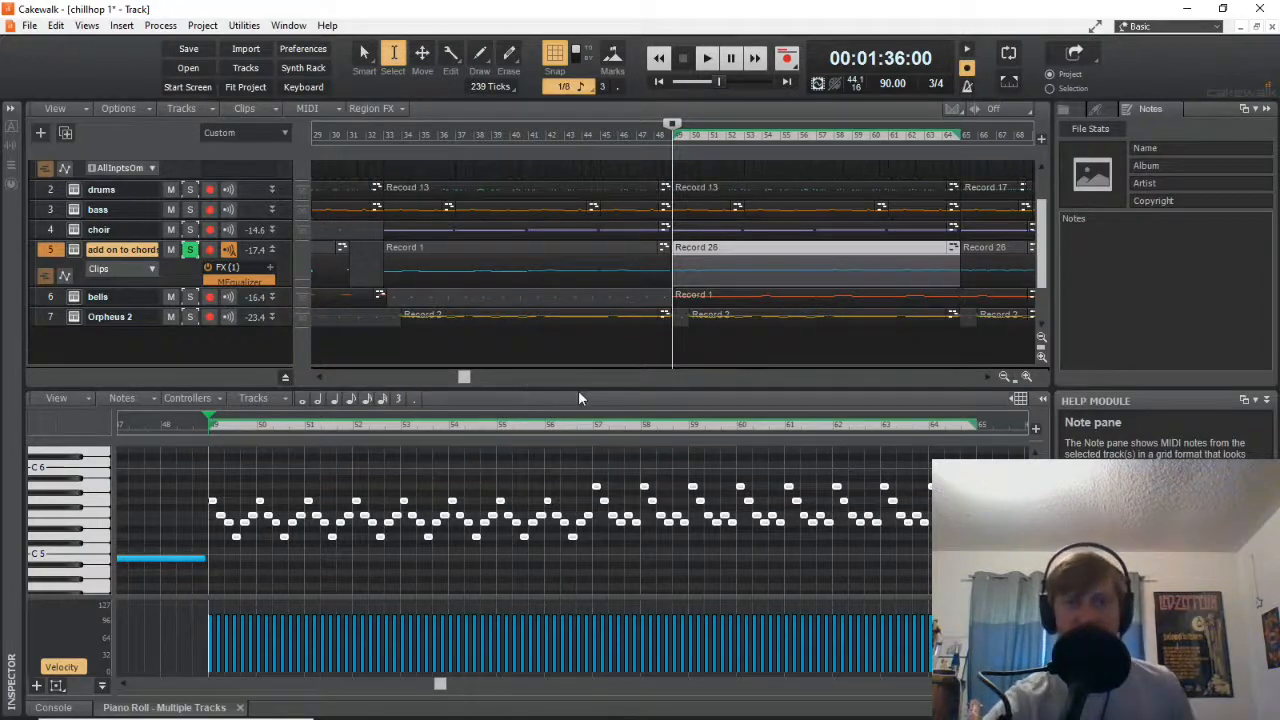
# Clear the remaining solos on both chord tracks and play all tracks from measure 64.
pyautogui.moveTo(466, 378); pyautogui.dragTo(573, 375)
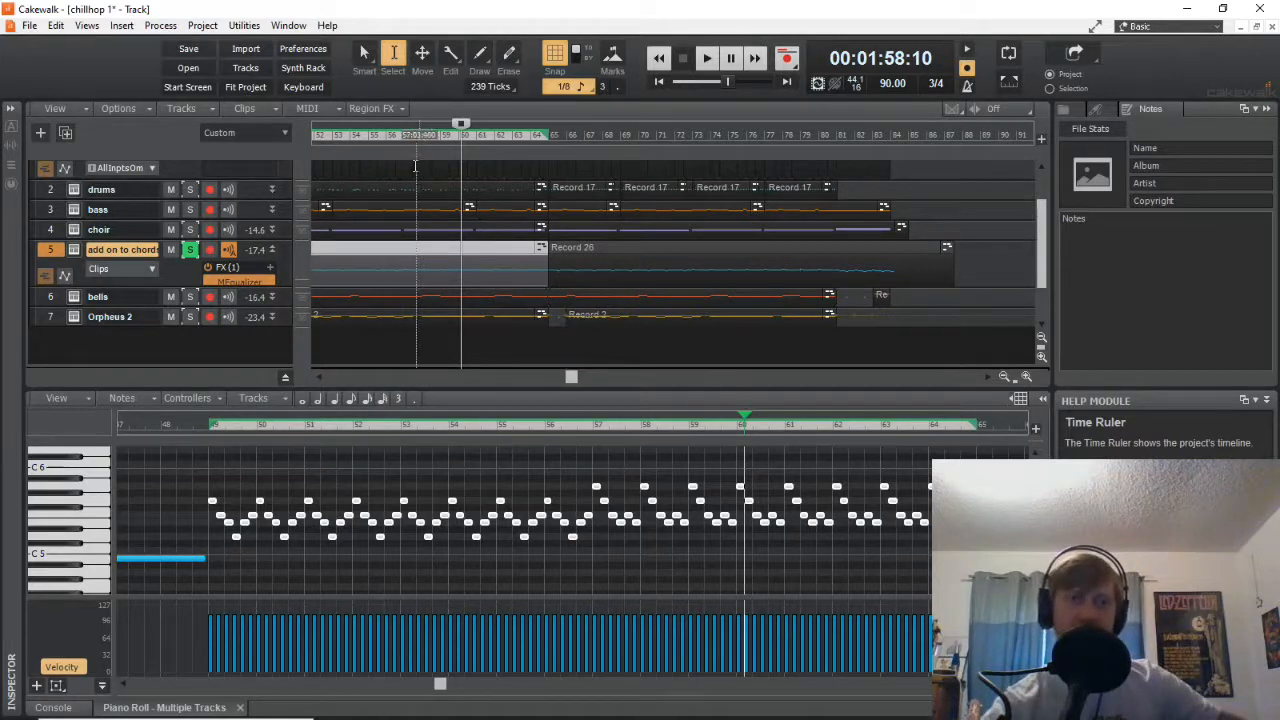
pyautogui.scroll(2, 444, 229)
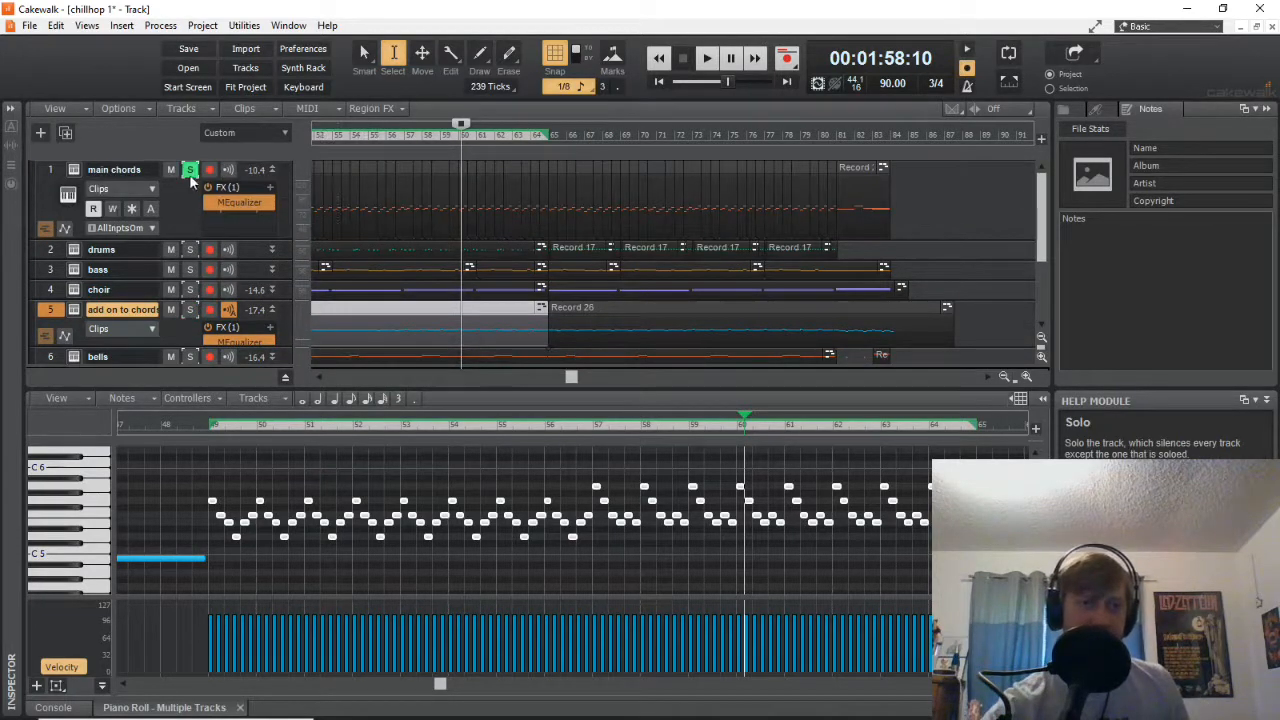
pyautogui.click(540, 140)
pyautogui.scroll(-2, 659, 250)
pyautogui.scroll(2, 659, 250)
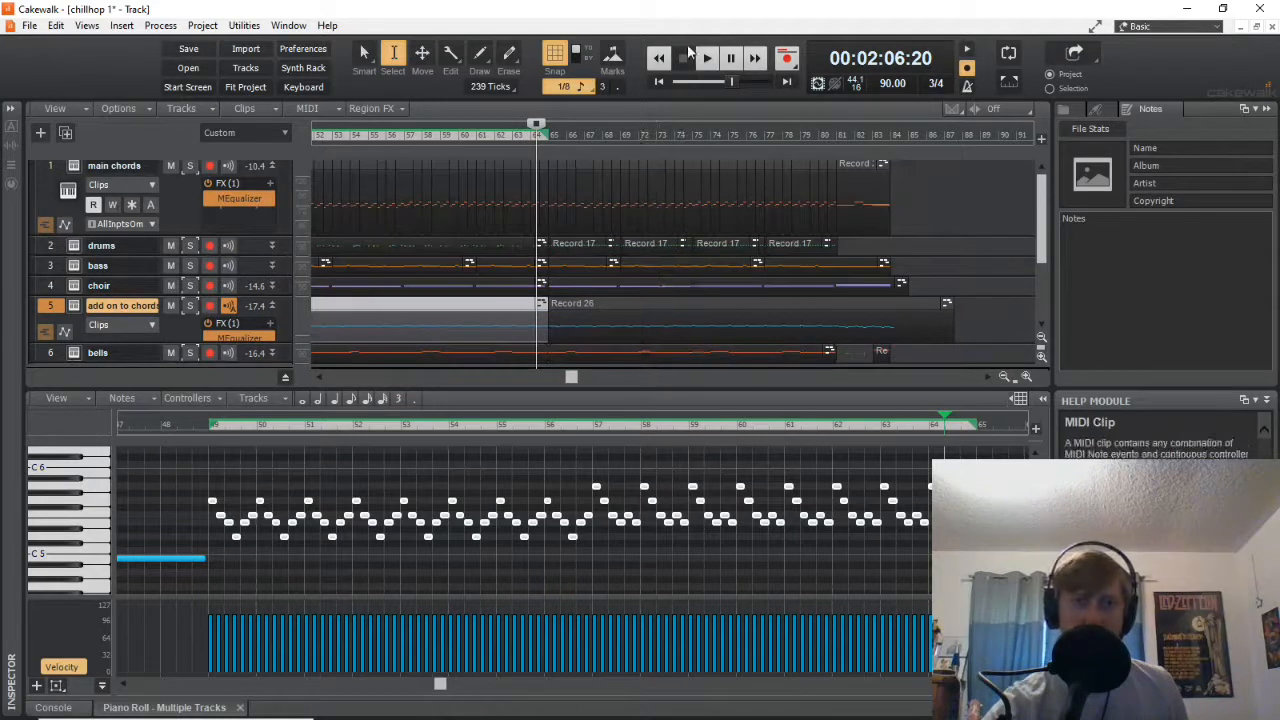
pyautogui.click(705, 57)
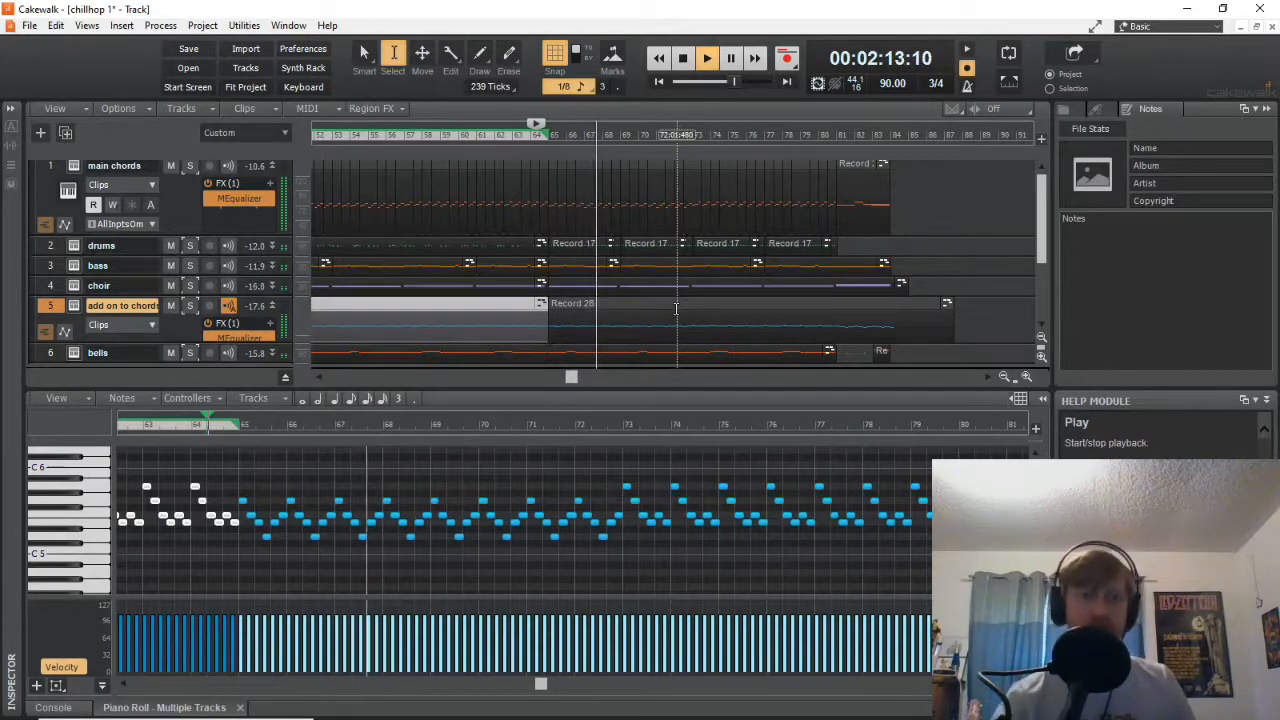
# Show the second Record 17 drums clip in the piano roll while the full mix plays.
pyautogui.scroll(-3, 678, 310)
pyautogui.scroll(3, 680, 312)
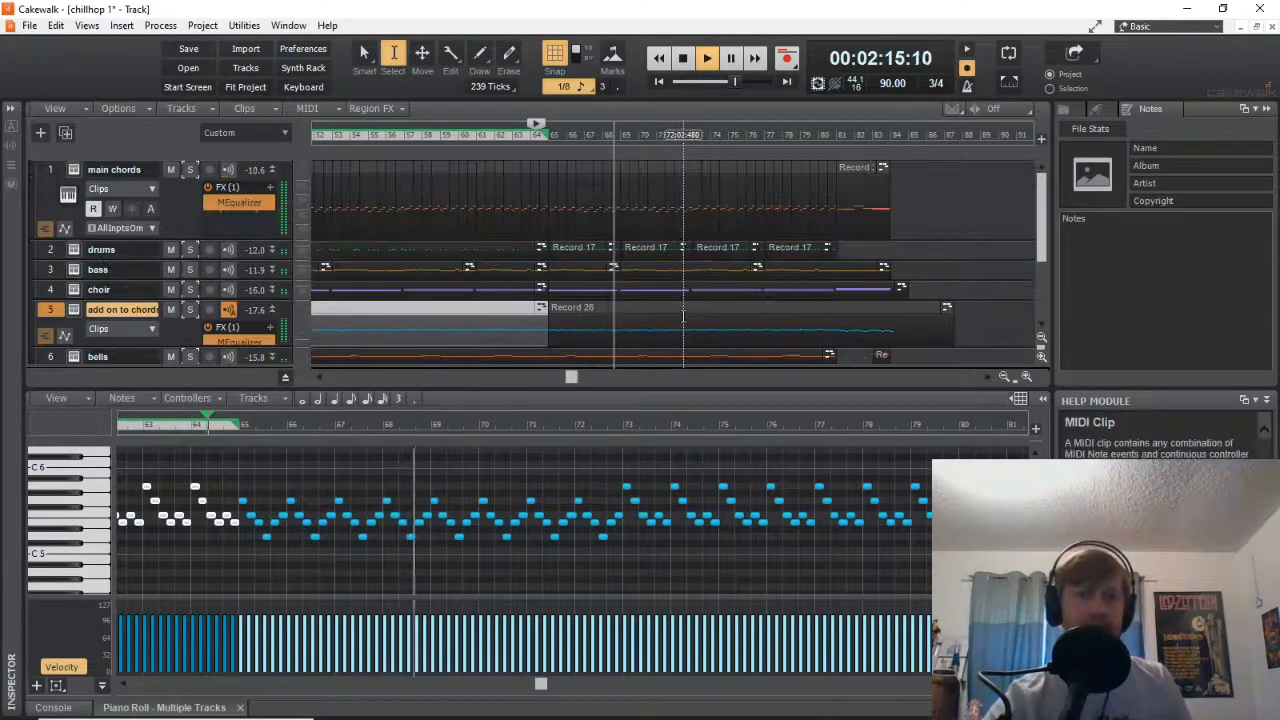
pyautogui.doubleClick(651, 252)
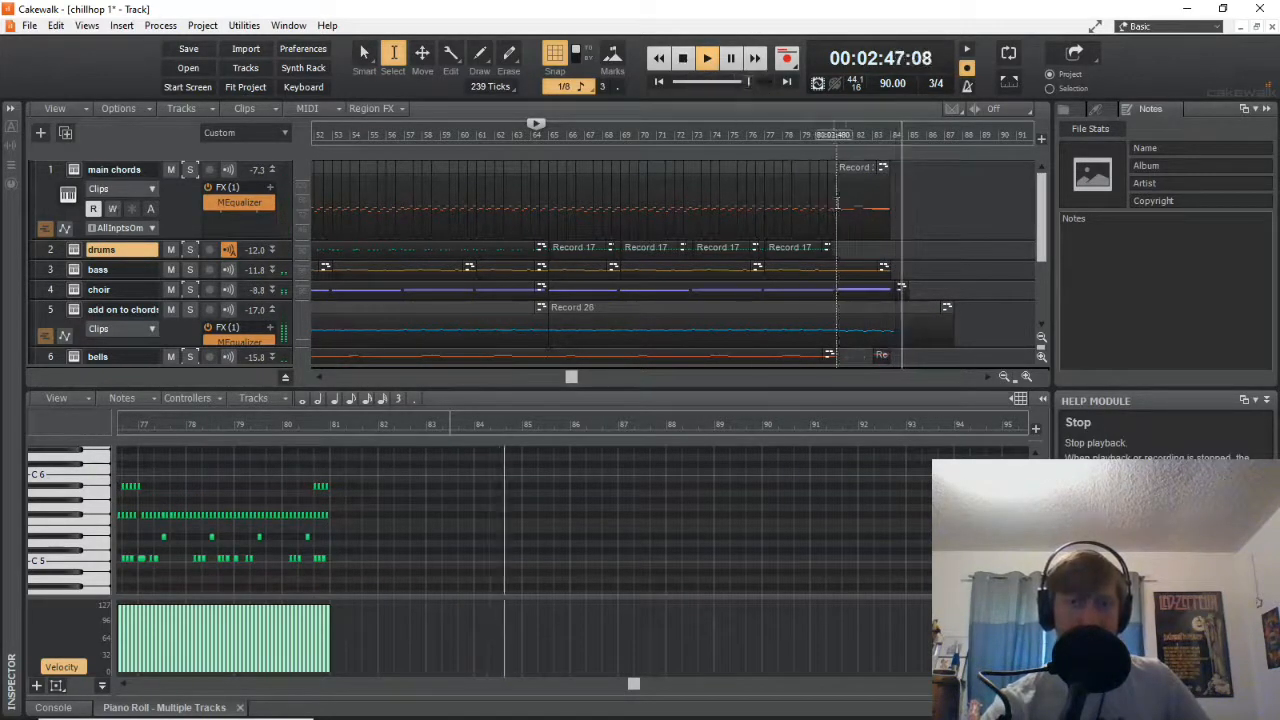
# Show the last main chords clip in the piano roll, stop playback, and place the playhead late in measure 82.
pyautogui.click(843, 233)
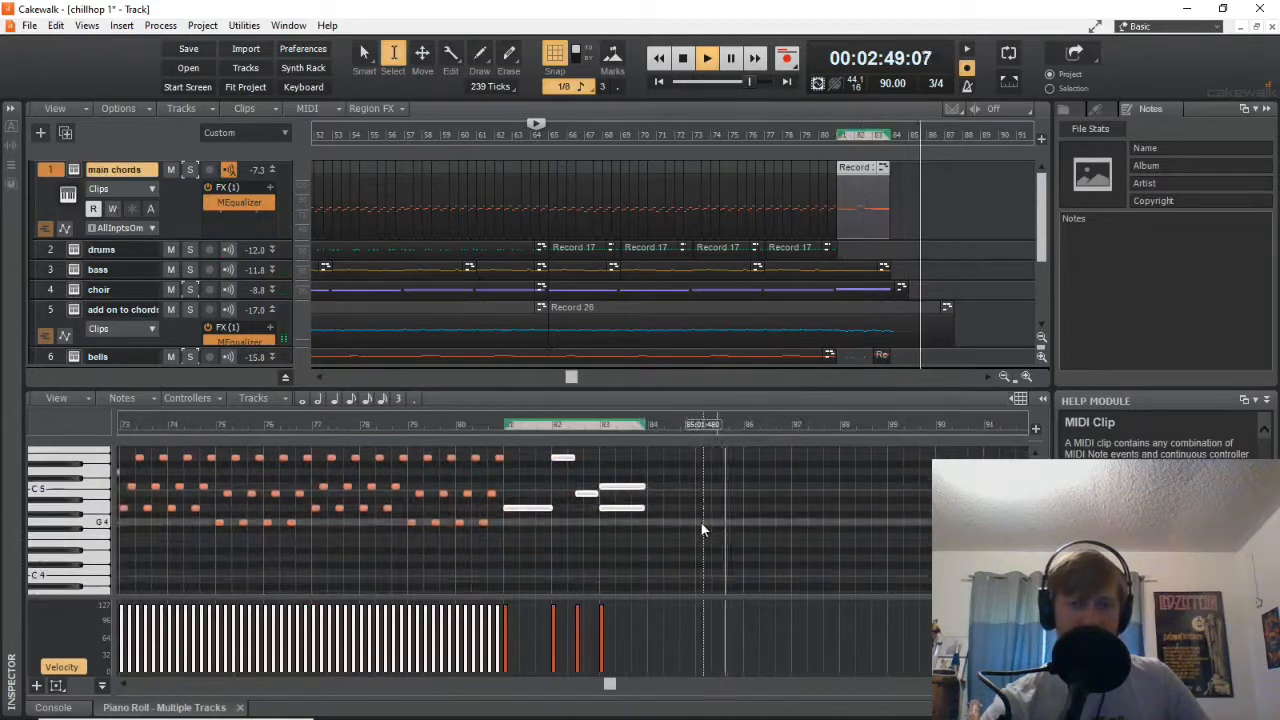
pyautogui.scroll(1, 700, 521)
pyautogui.click(697, 69)
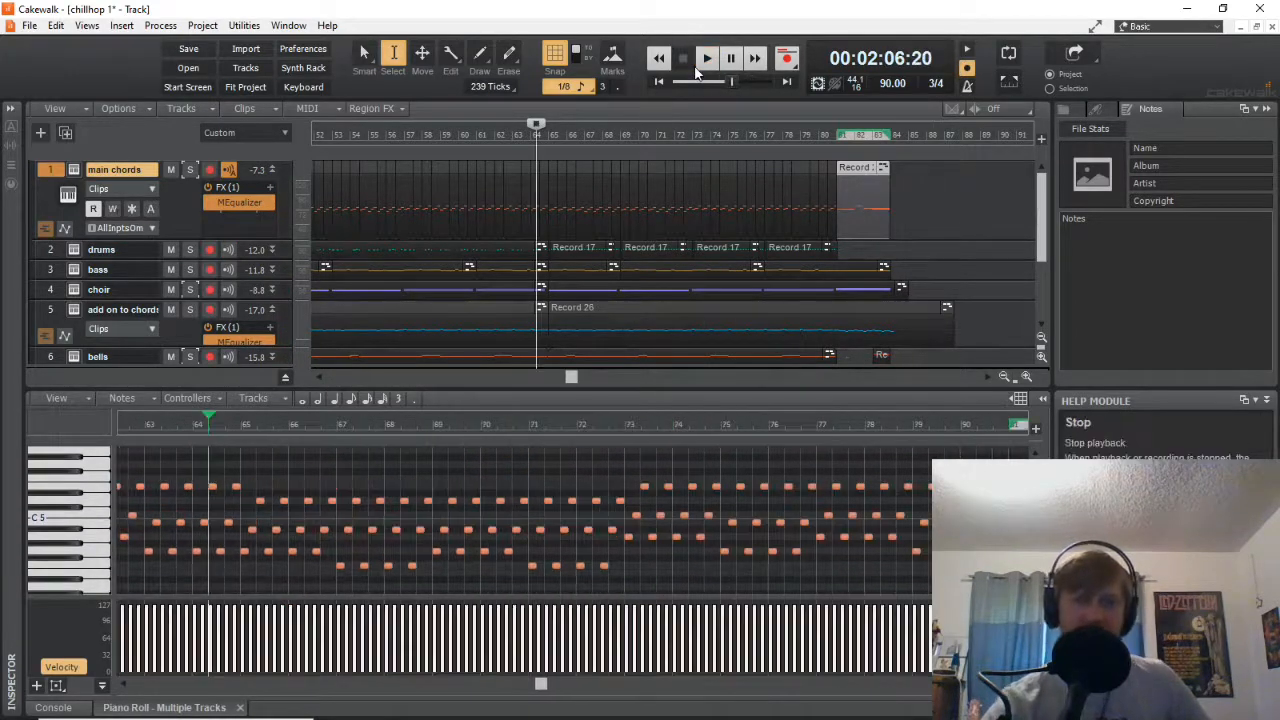
pyautogui.click(868, 139)
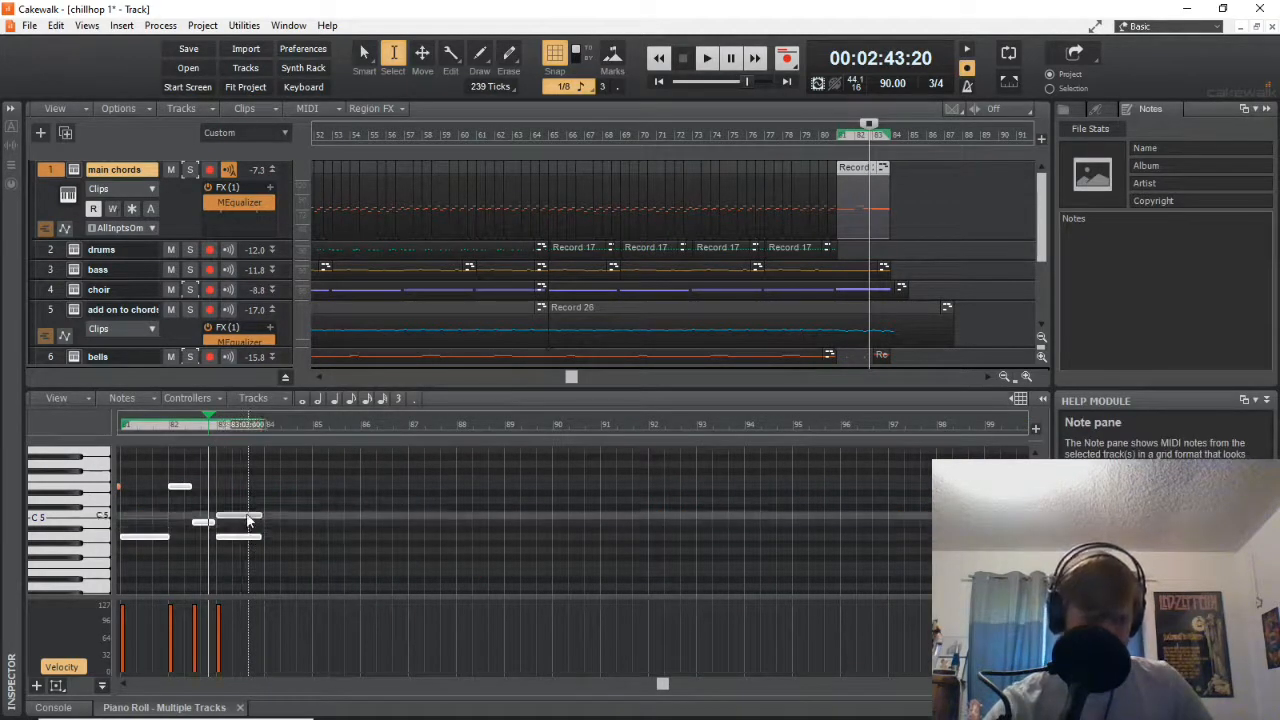
pyautogui.click(249, 521)
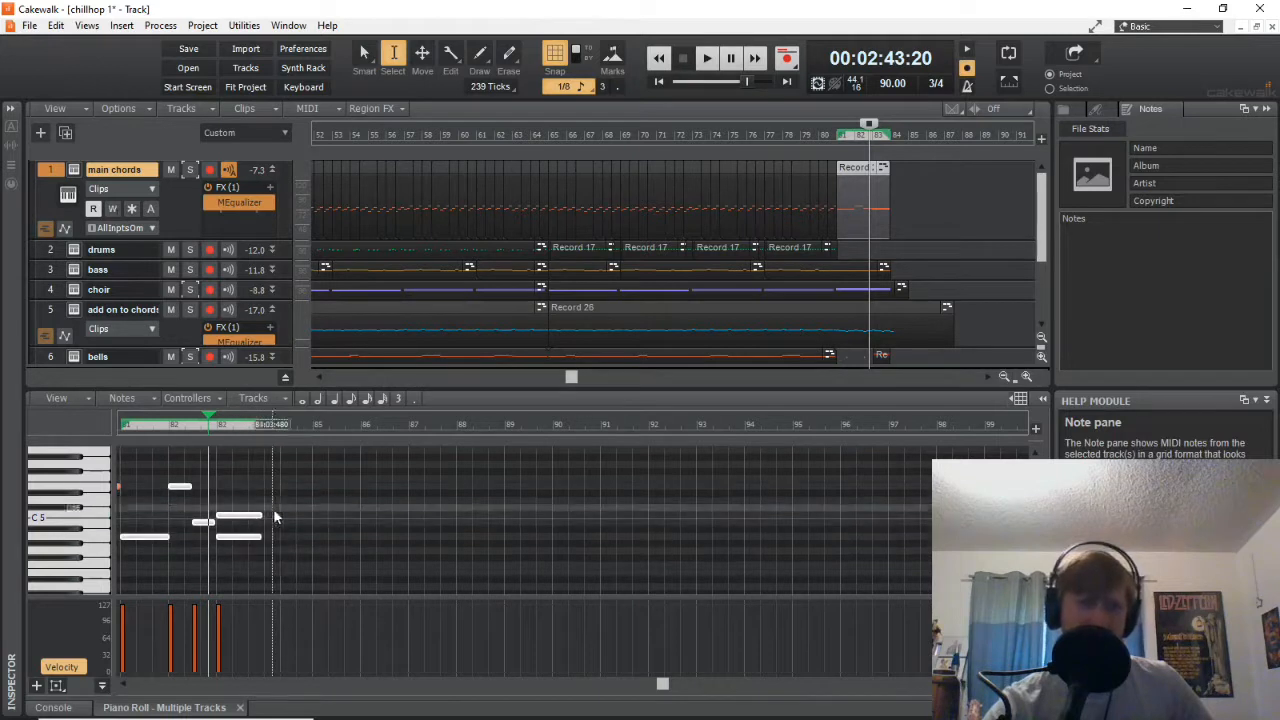
# Show the last bass clip in the piano roll and select its long A3 note starting at measure 81.
pyautogui.click(866, 270)
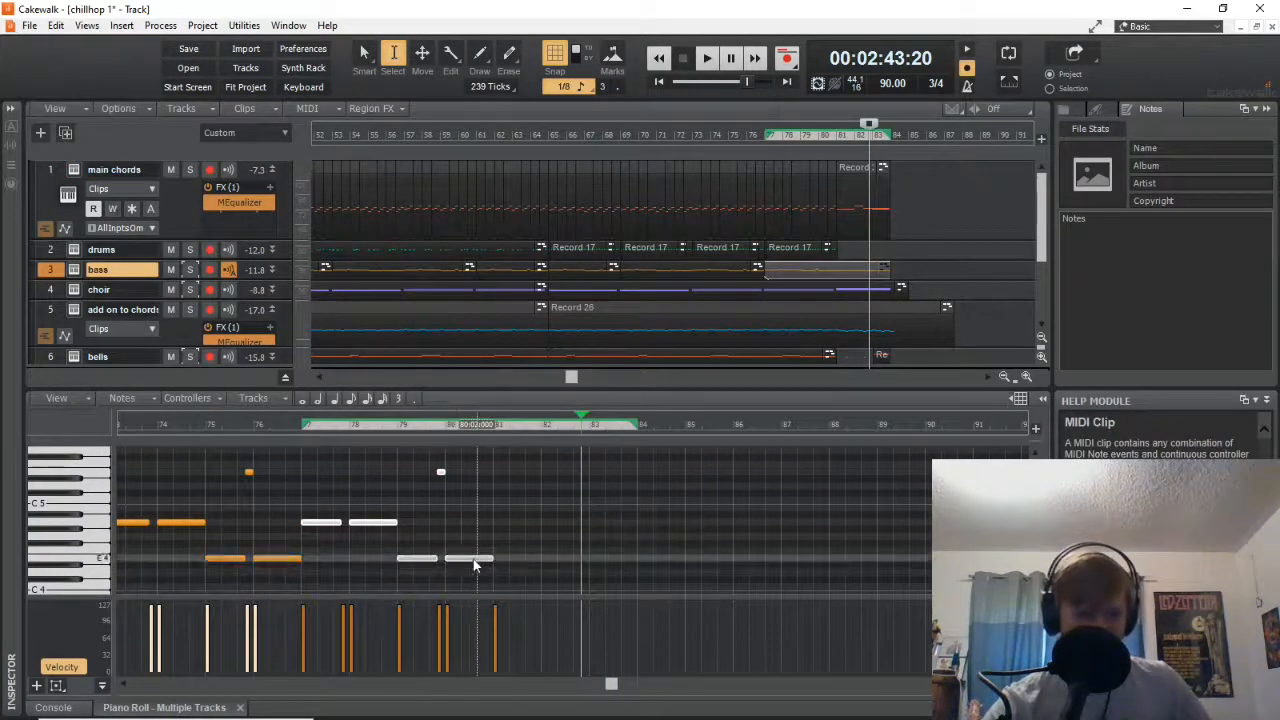
pyautogui.scroll(-2, 661, 531)
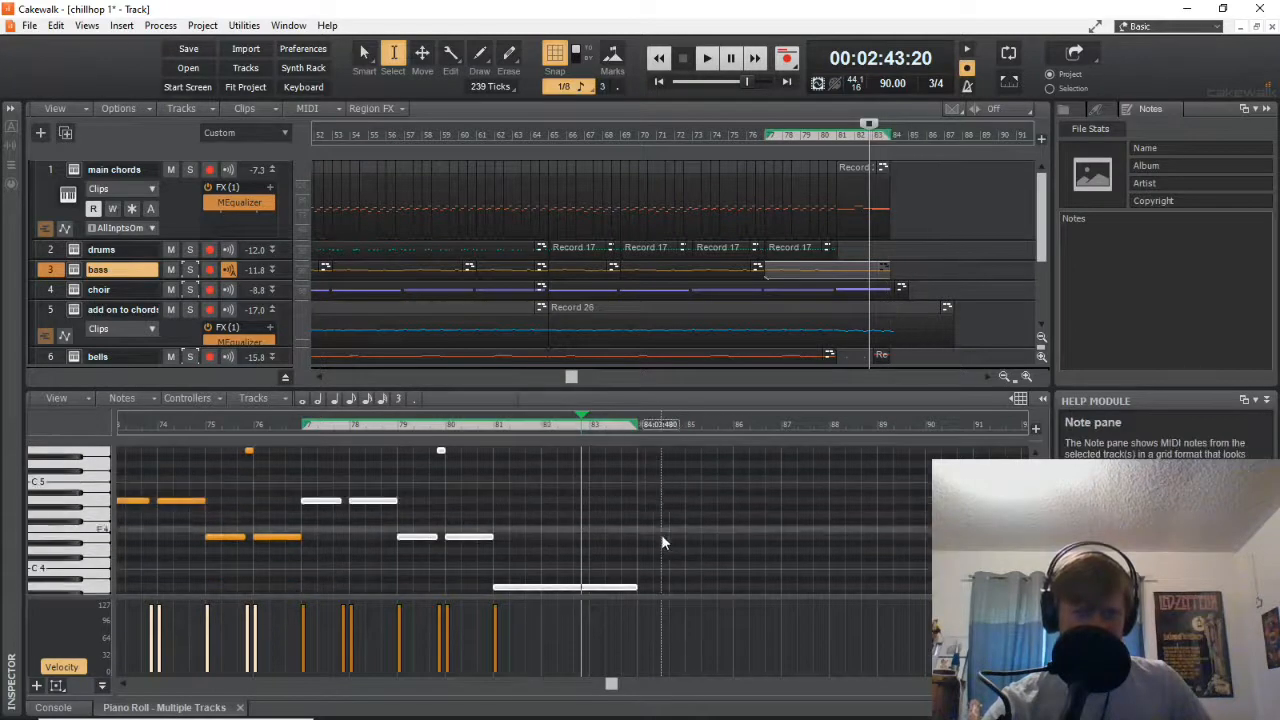
pyautogui.rightClick(661, 533)
pyautogui.click(613, 567)
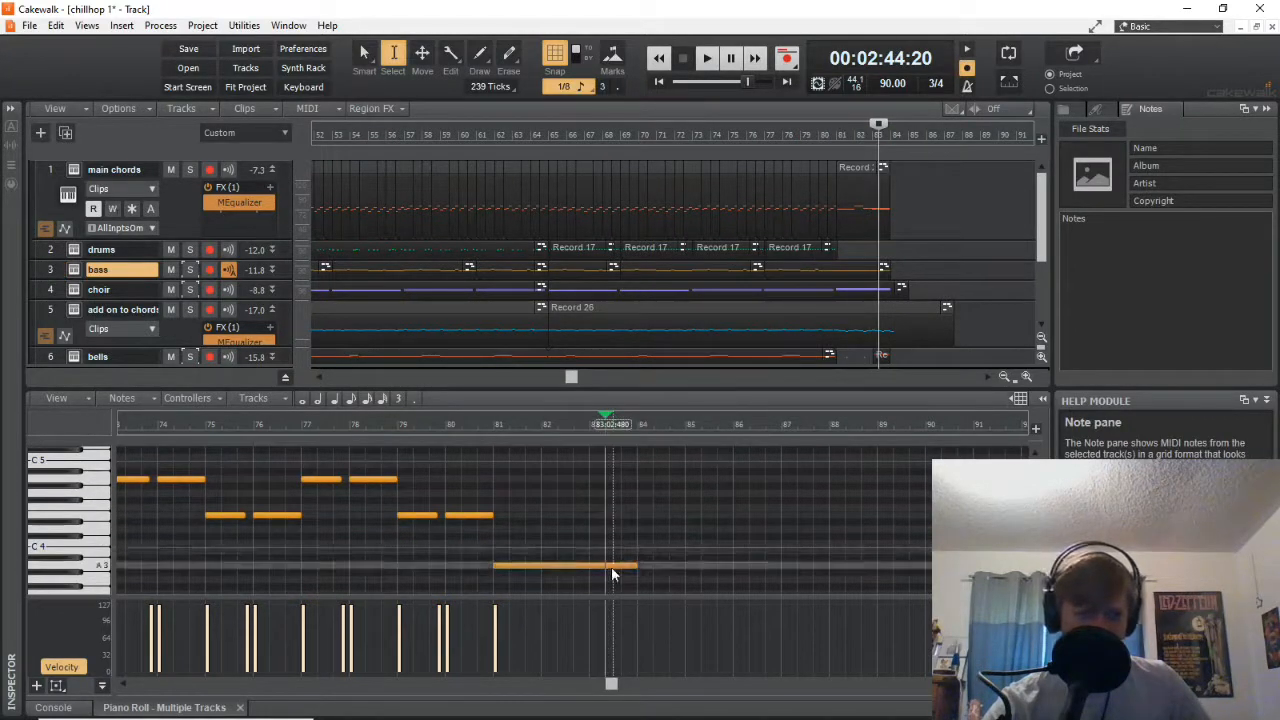
pyautogui.click(611, 567)
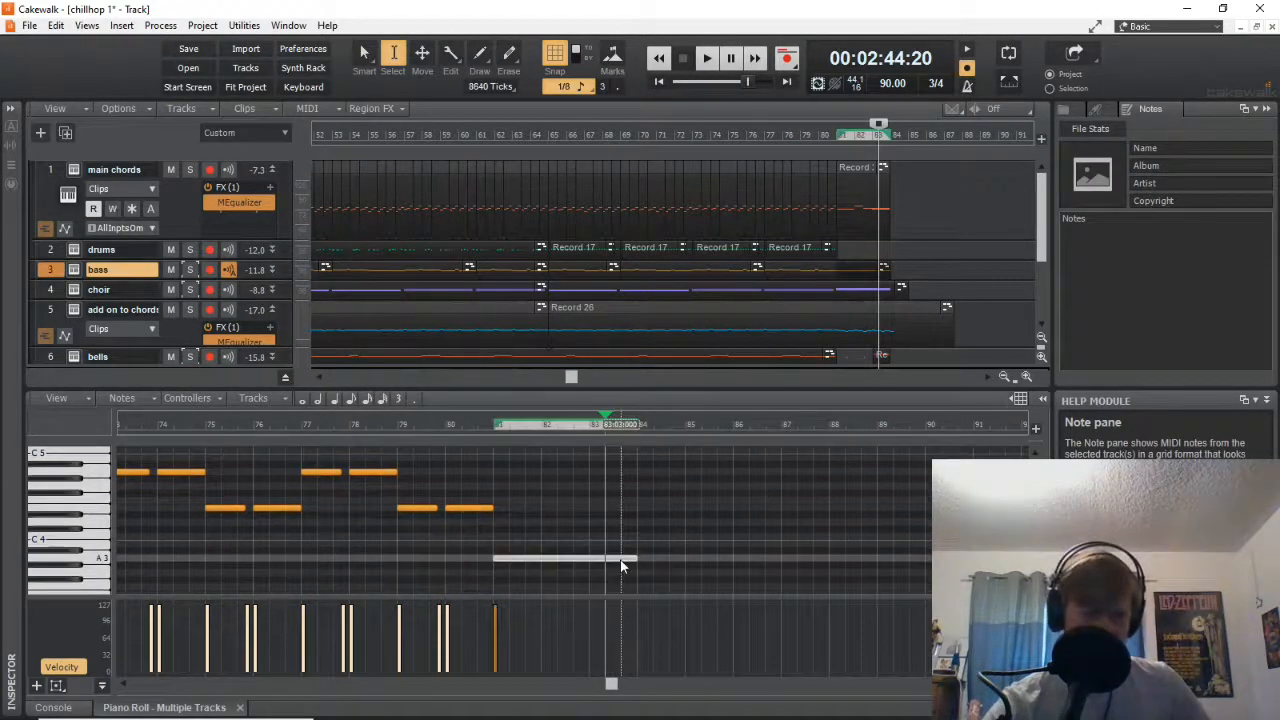
# Show the last choir clip in the piano roll and examine the stacked ending chord notes from measure 81.
pyautogui.doubleClick(860, 289)
pyautogui.click(860, 289)
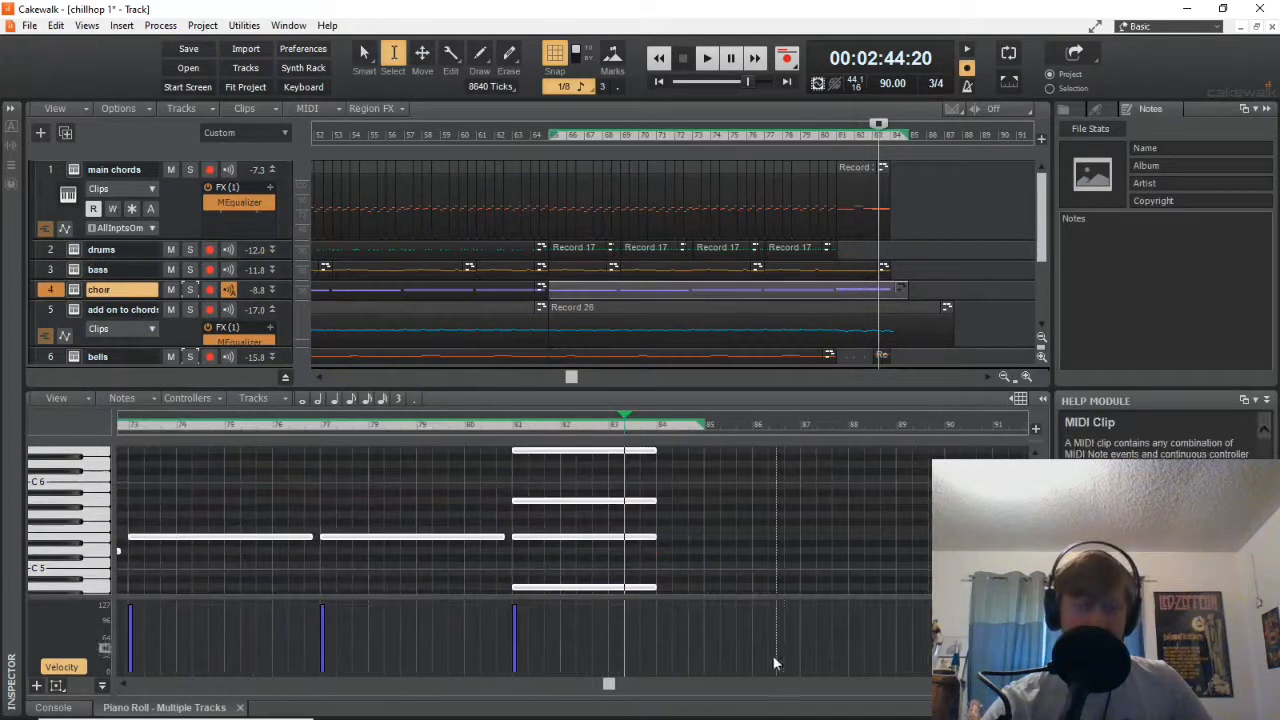
pyautogui.scroll(-3, 785, 572)
pyautogui.scroll(4, 781, 565)
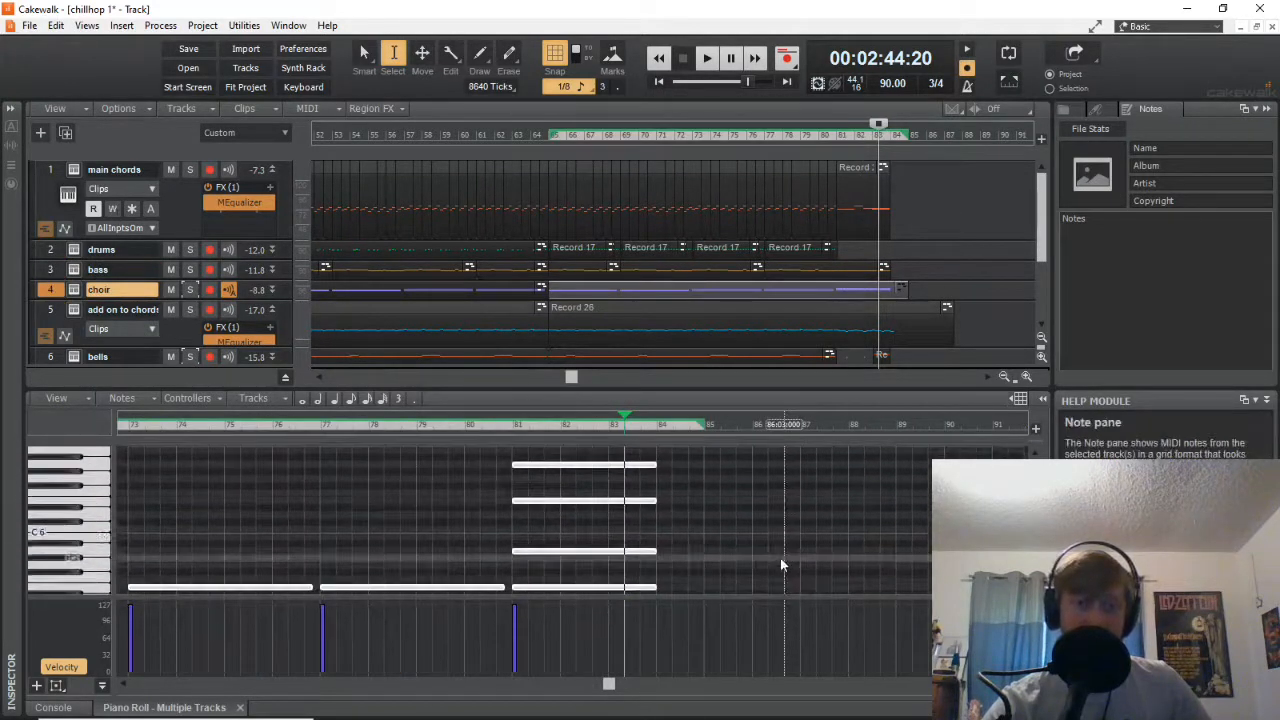
pyautogui.scroll(-2, 782, 561)
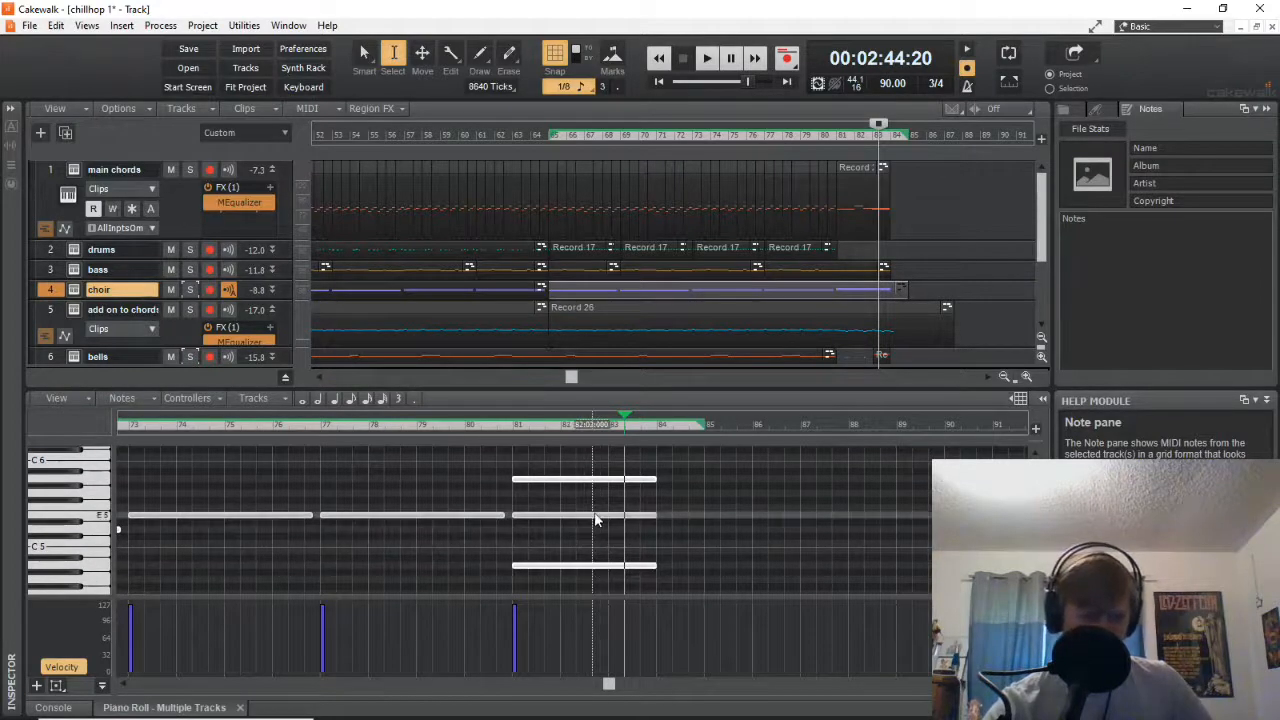
pyautogui.scroll(2, 583, 485)
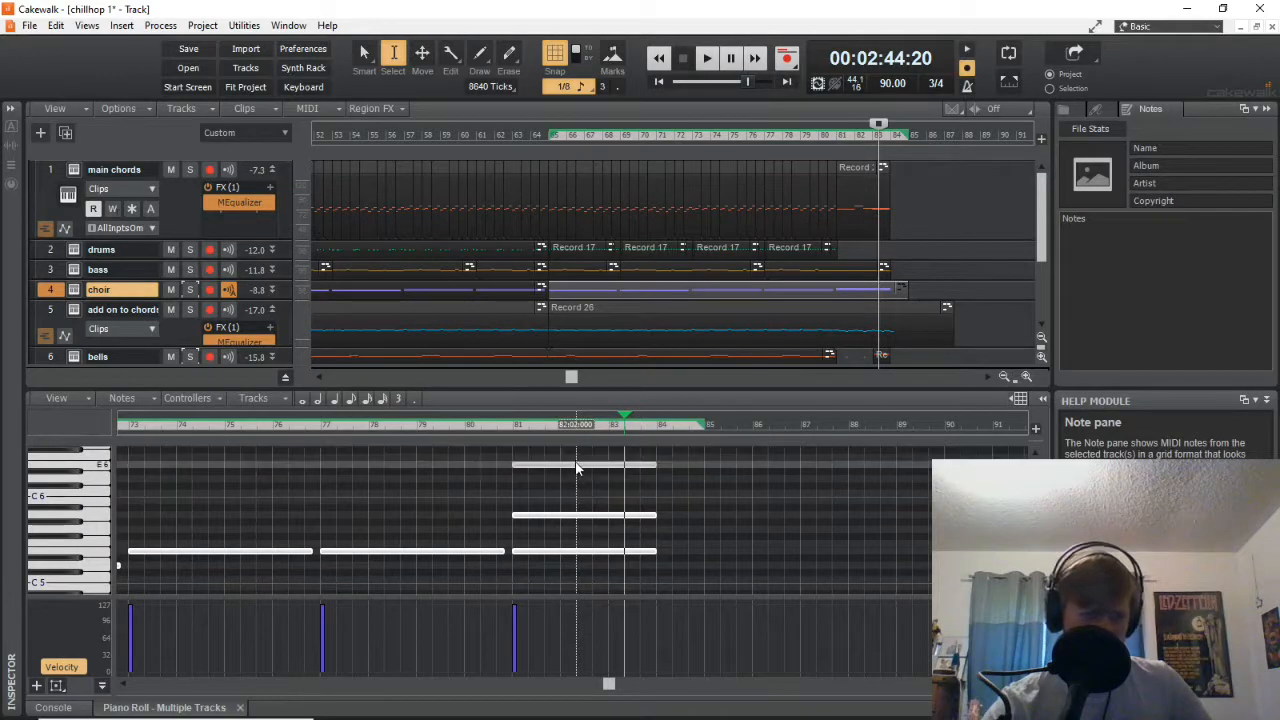
pyautogui.scroll(3, 590, 476)
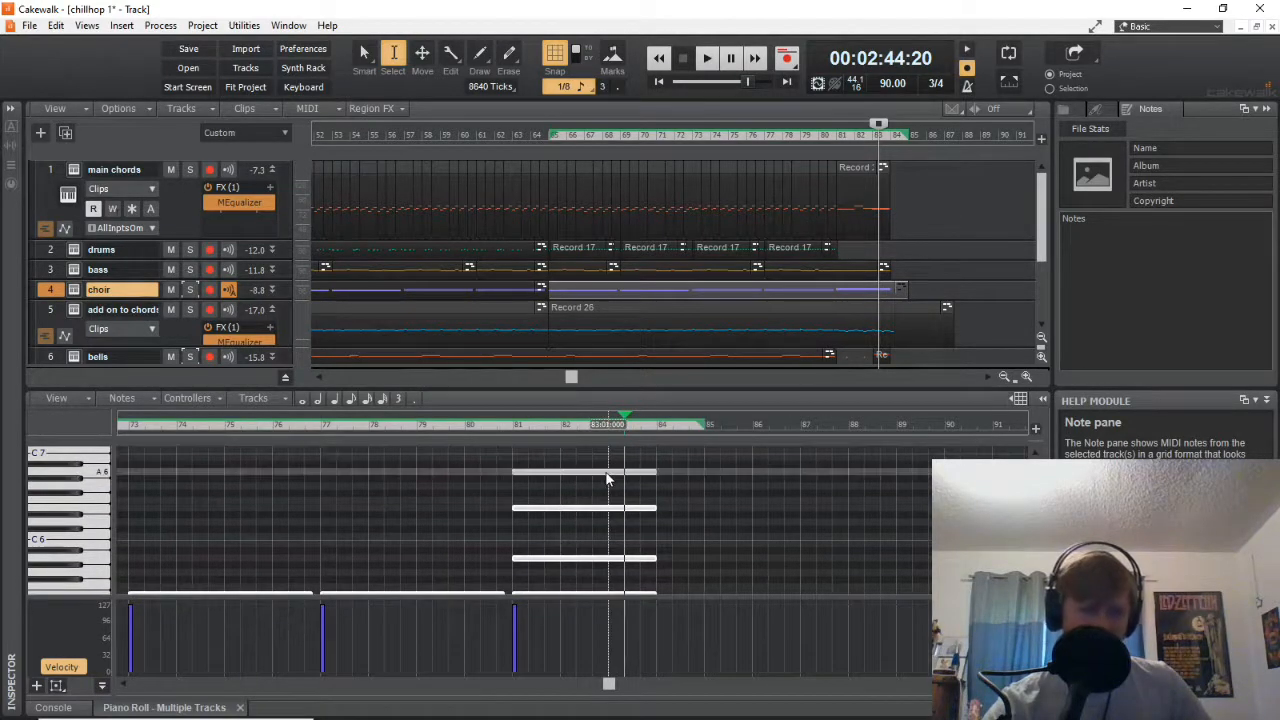
pyautogui.scroll(1, 612, 488)
# Show the add on to chords clip Record 26 and the last short bells clip in the piano roll.
pyautogui.scroll(-3, 914, 217)
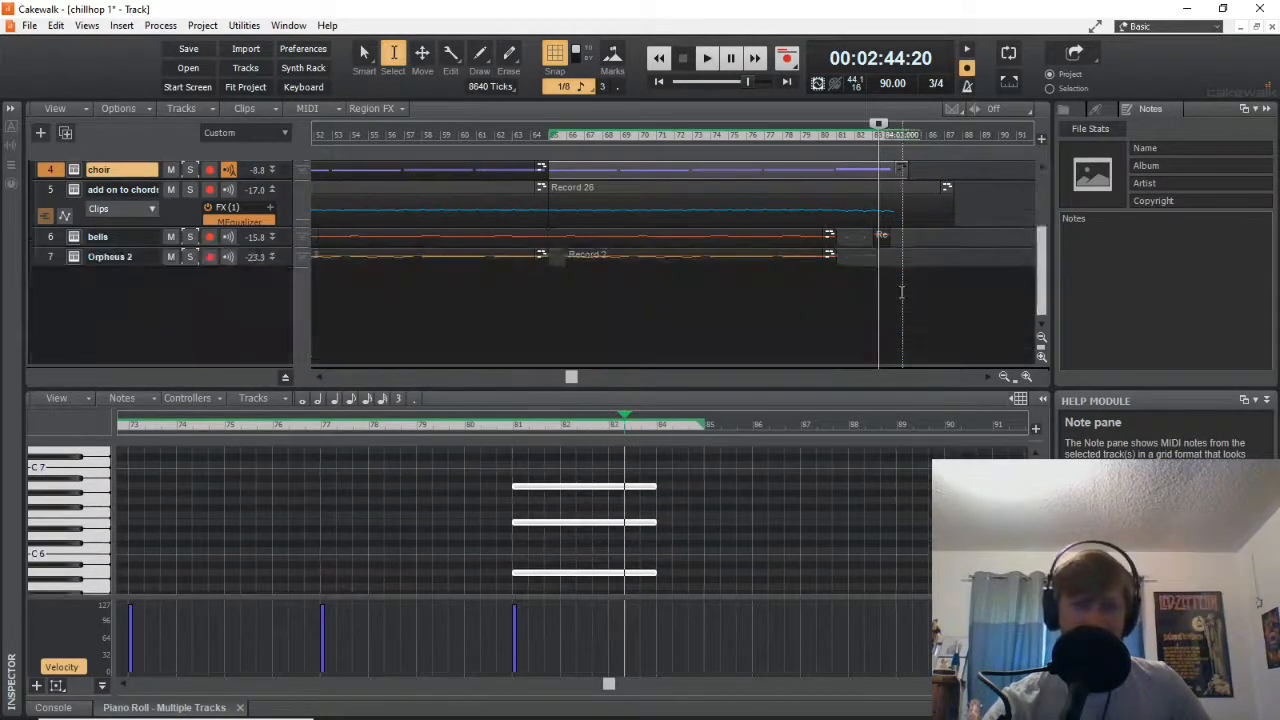
pyautogui.click(914, 217)
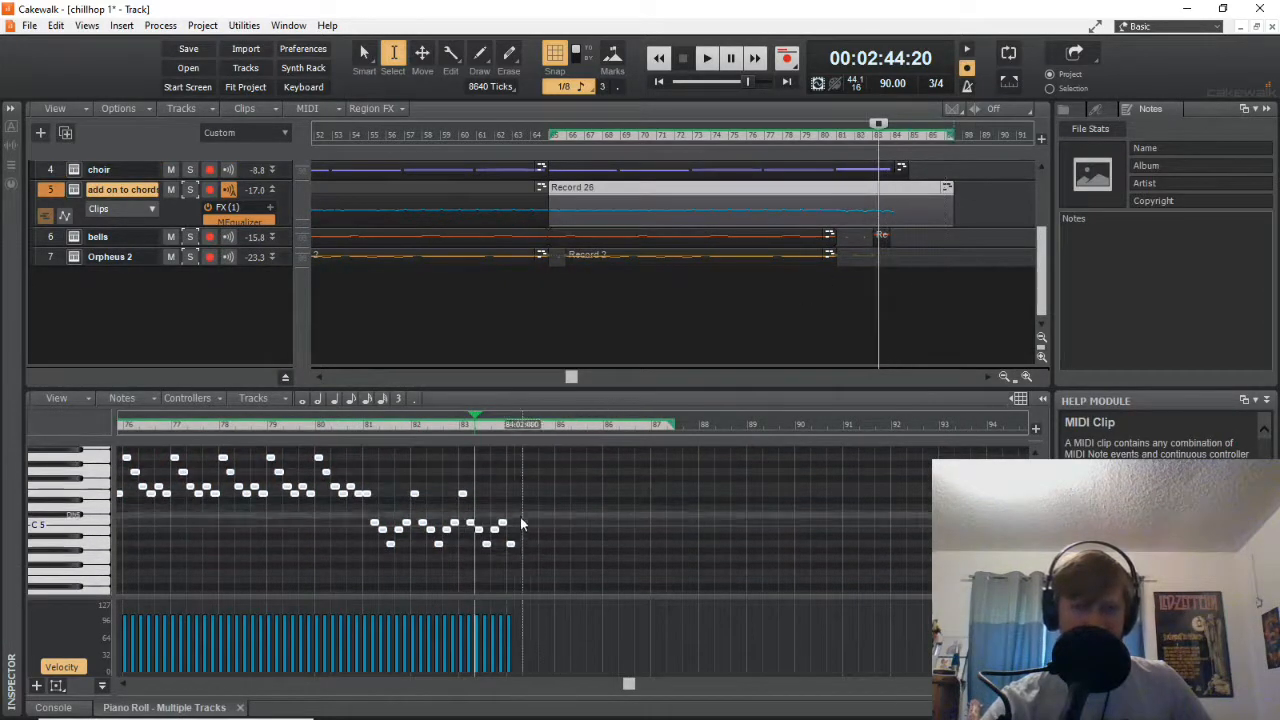
pyautogui.click(882, 237)
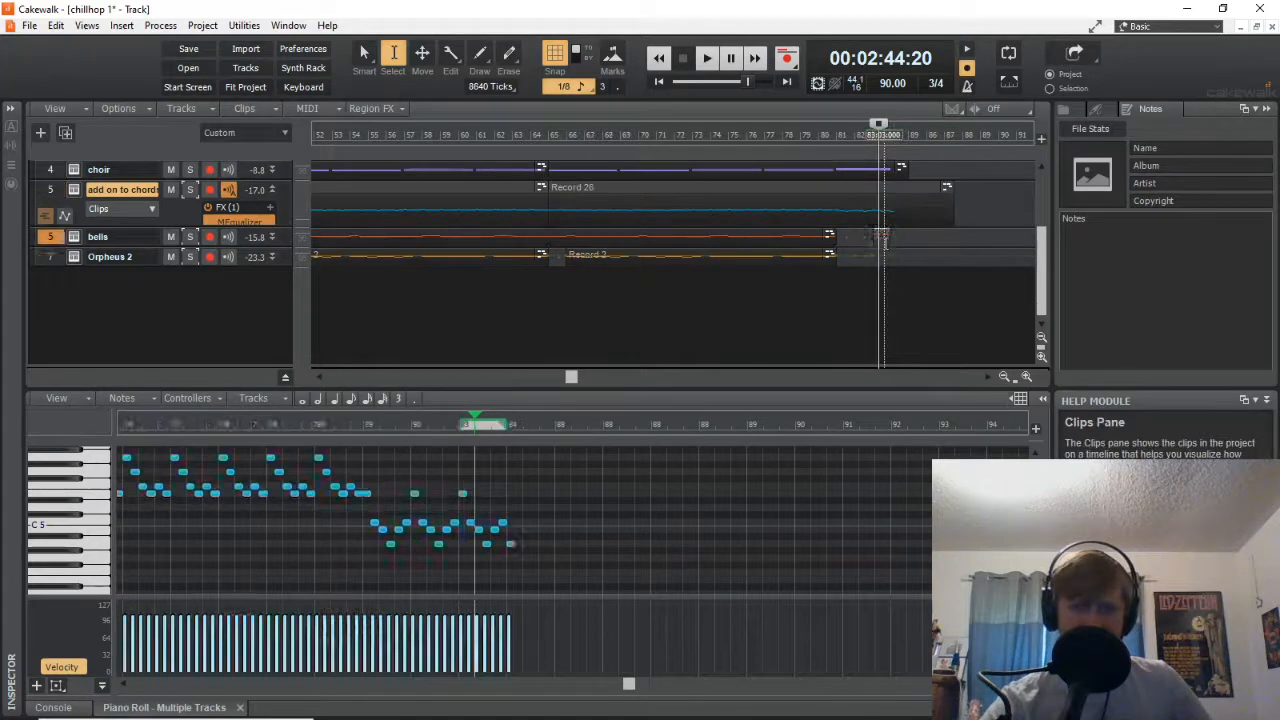
pyautogui.scroll(-4, 626, 490)
pyautogui.scroll(5, 581, 537)
pyautogui.scroll(2, 582, 540)
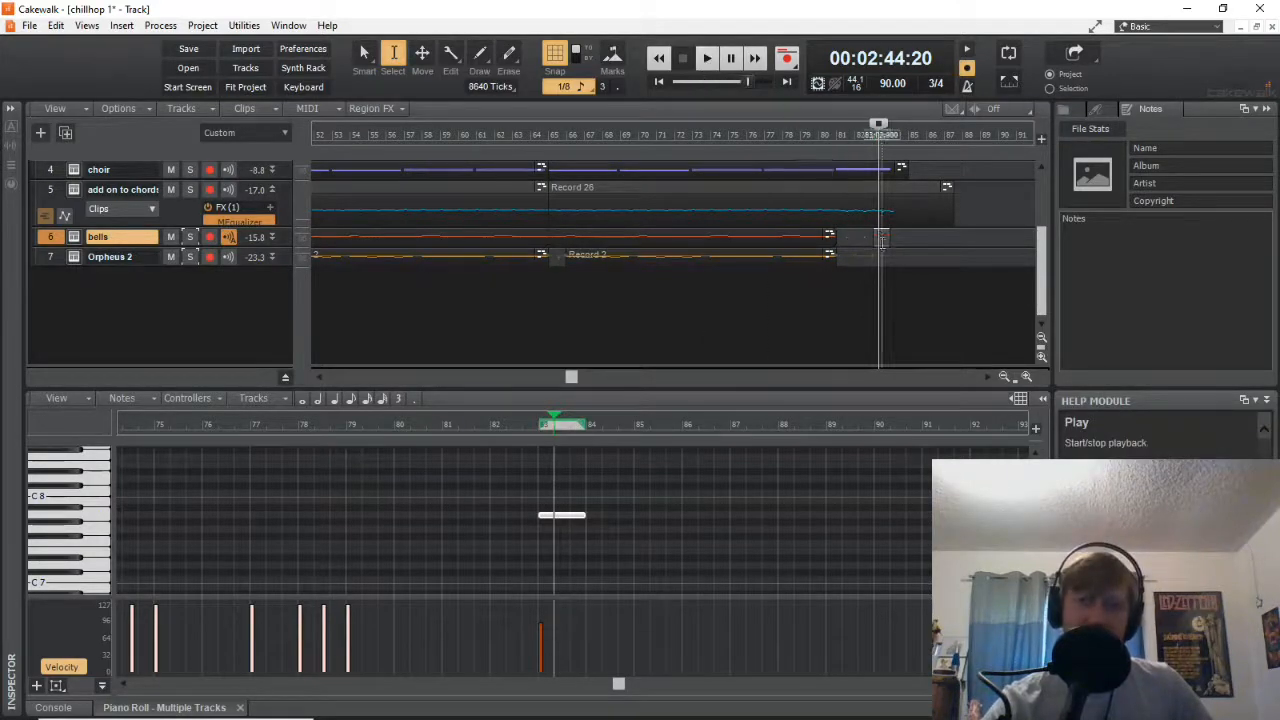
# Play the full mix briefly from the playhead in measure 83, and stop.
pyautogui.scroll(3, 885, 265)
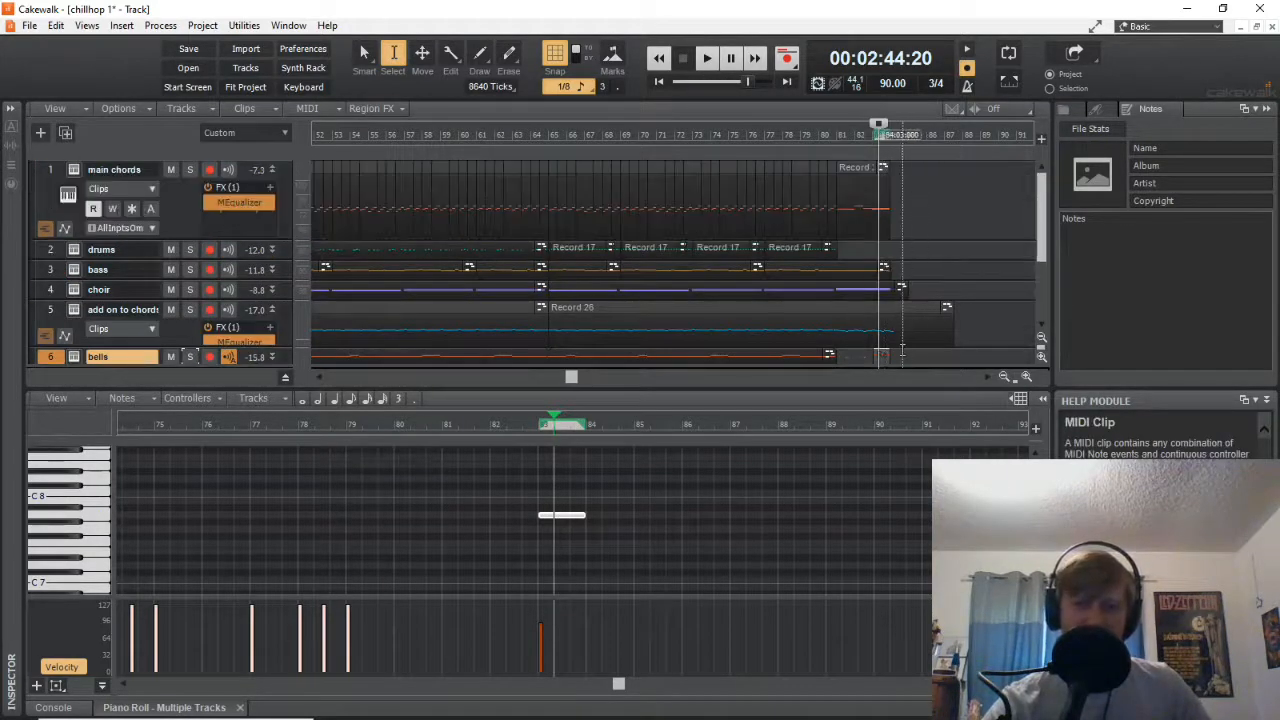
pyautogui.click(716, 58)
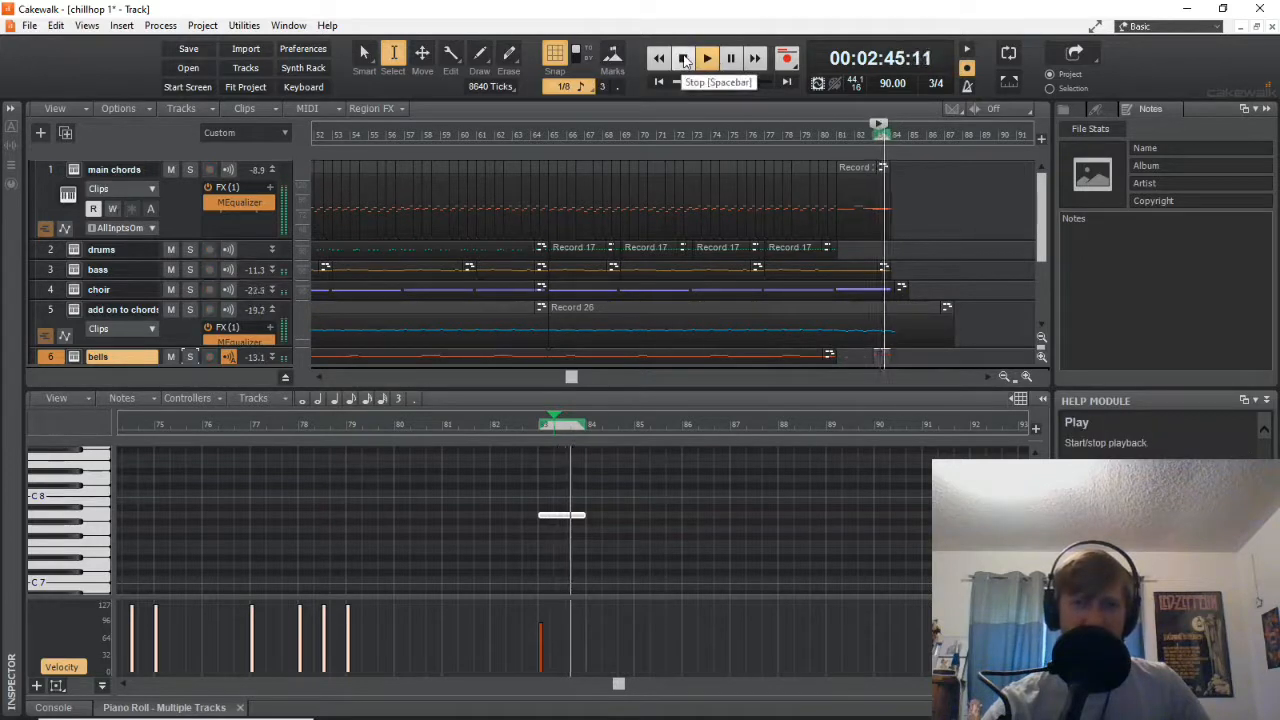
pyautogui.click(684, 60)
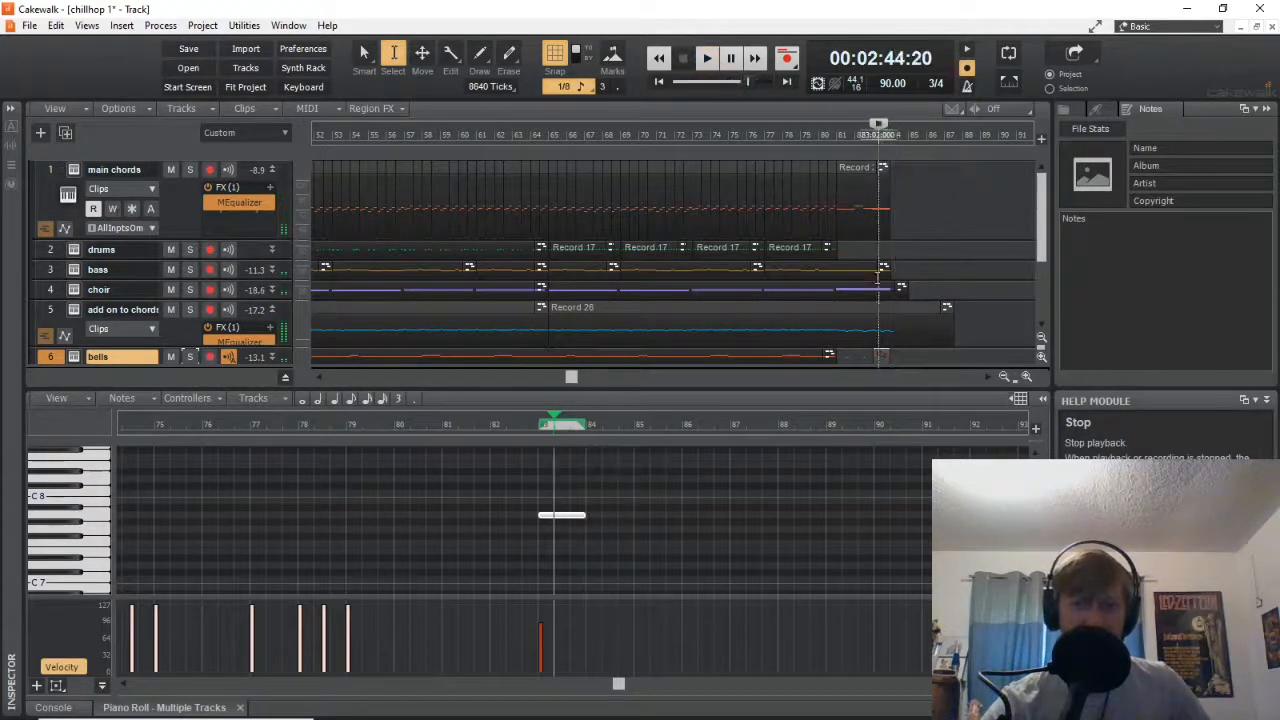
# Show the Record 26 add on to chords clip in the piano roll and play its last notes from late in measure 83.
pyautogui.click(909, 315)
pyautogui.doubleClick(909, 315)
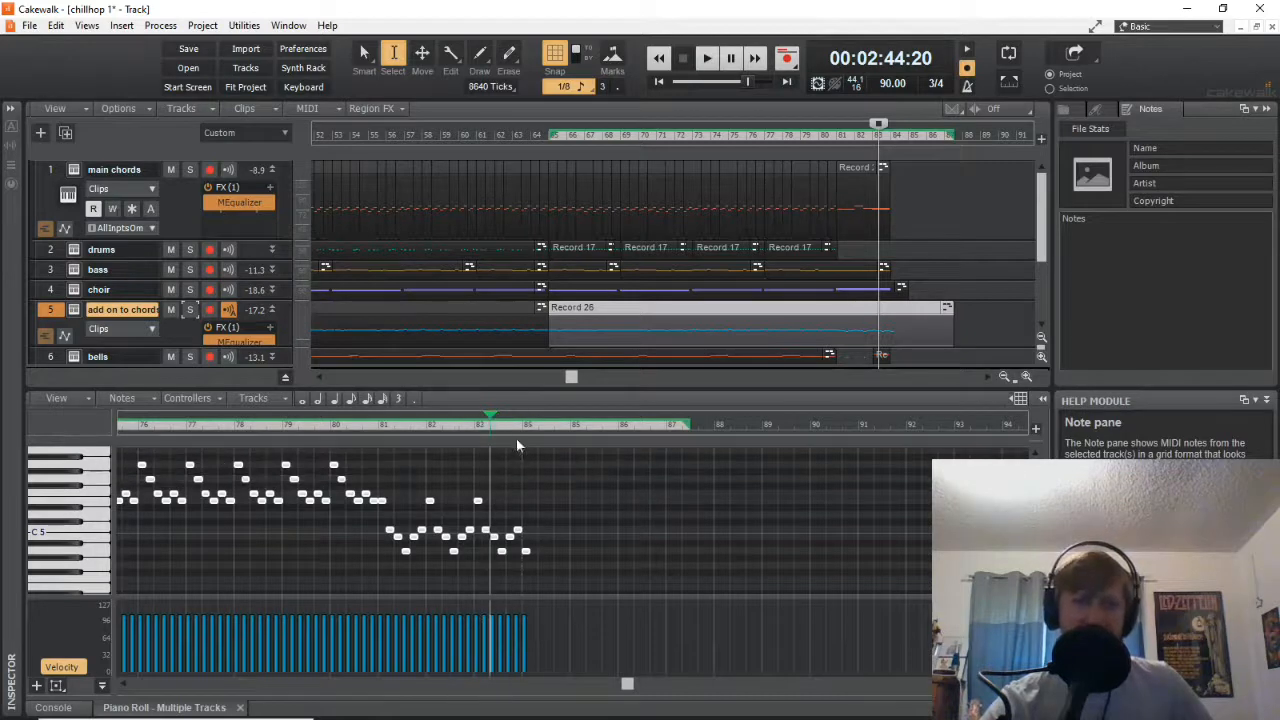
pyautogui.click(516, 427)
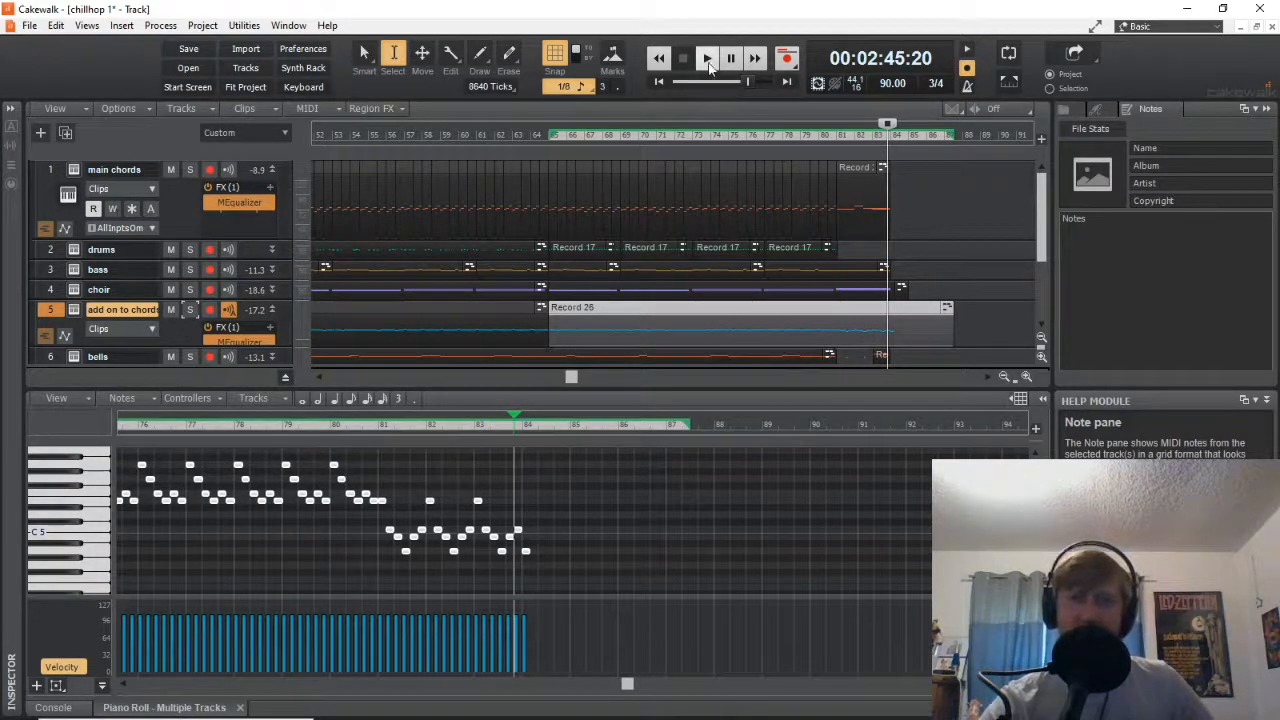
pyautogui.click(708, 65)
pyautogui.click(683, 58)
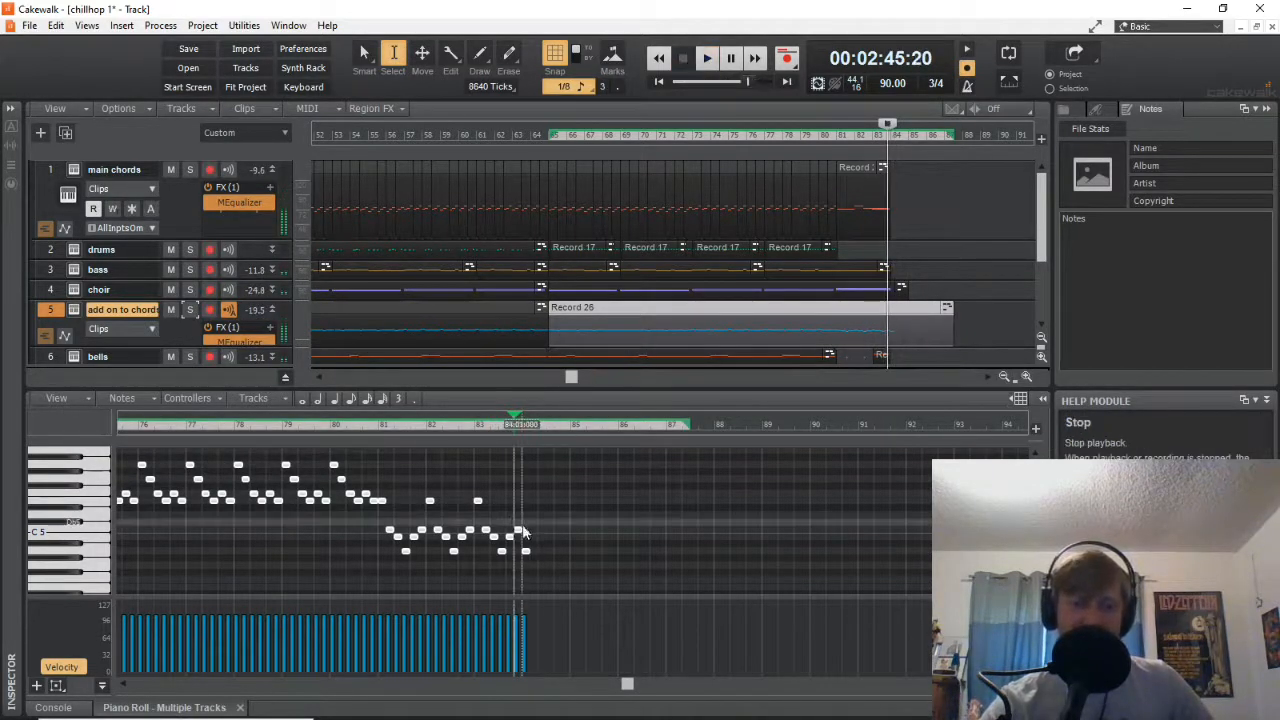
# Replay the ending from early in measure 83, stop, and place the playhead at the start of measure 83.
pyautogui.click(482, 426)
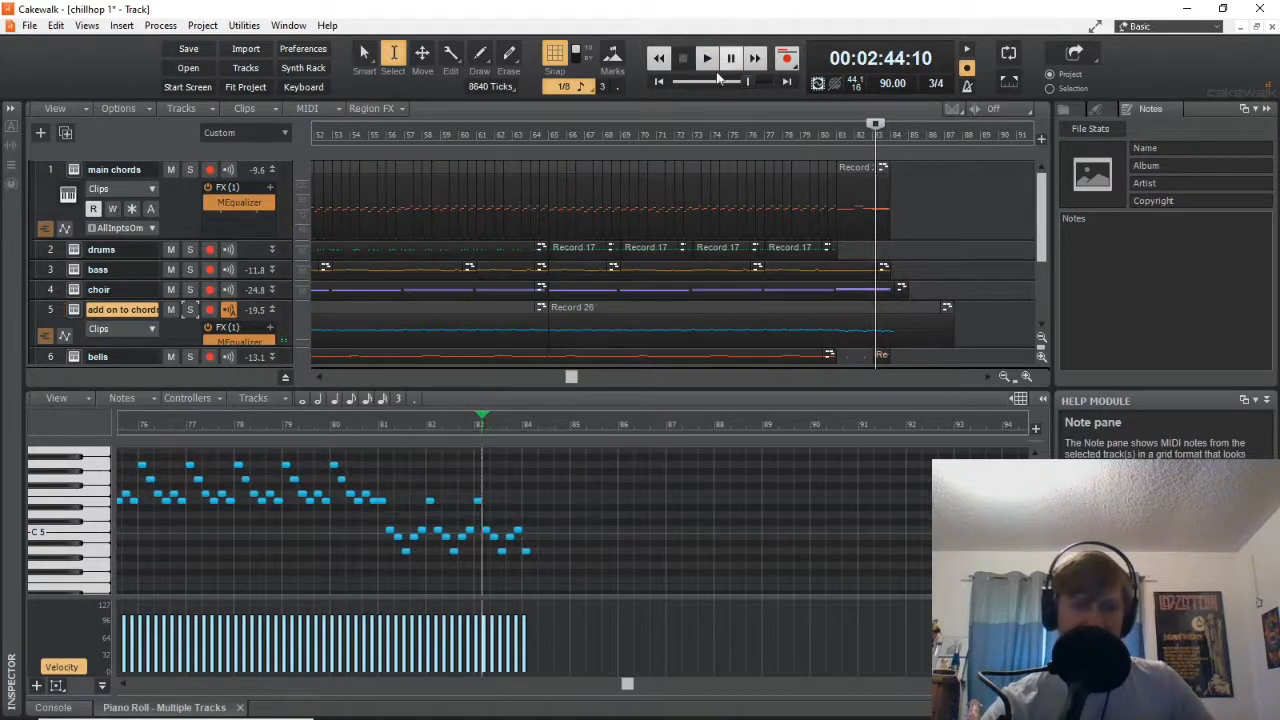
pyautogui.click(703, 60)
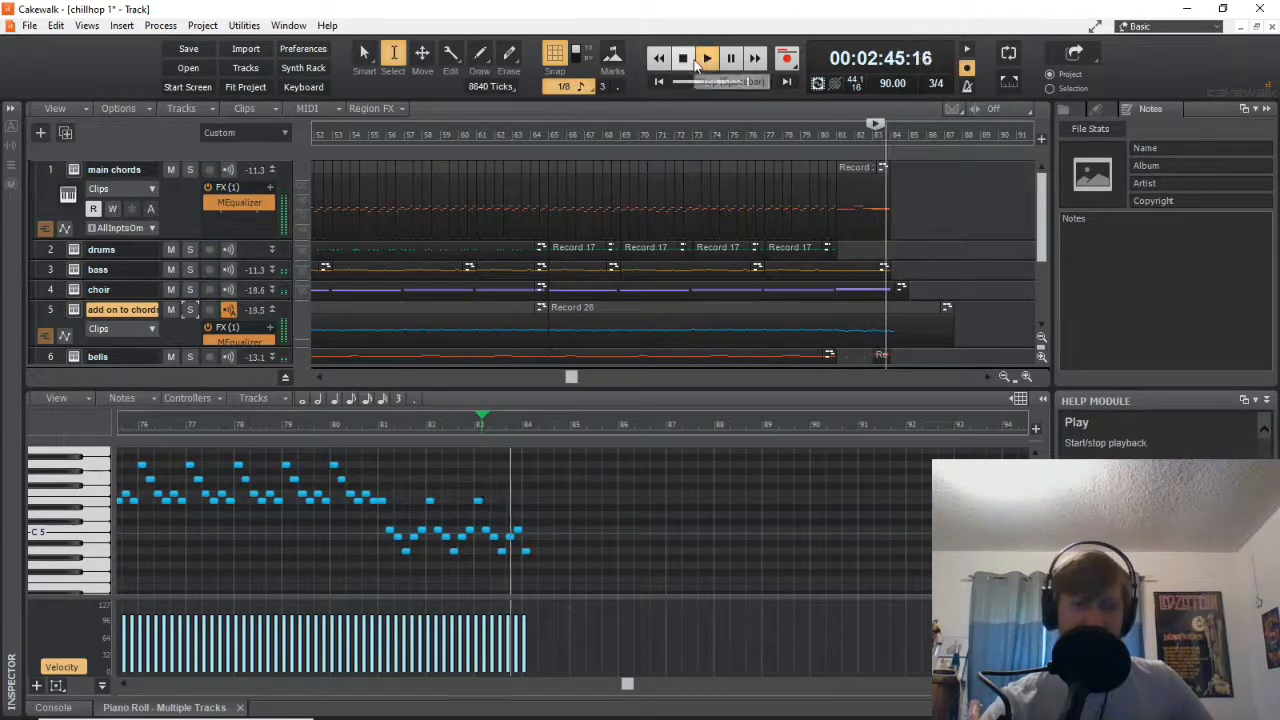
pyautogui.click(683, 58)
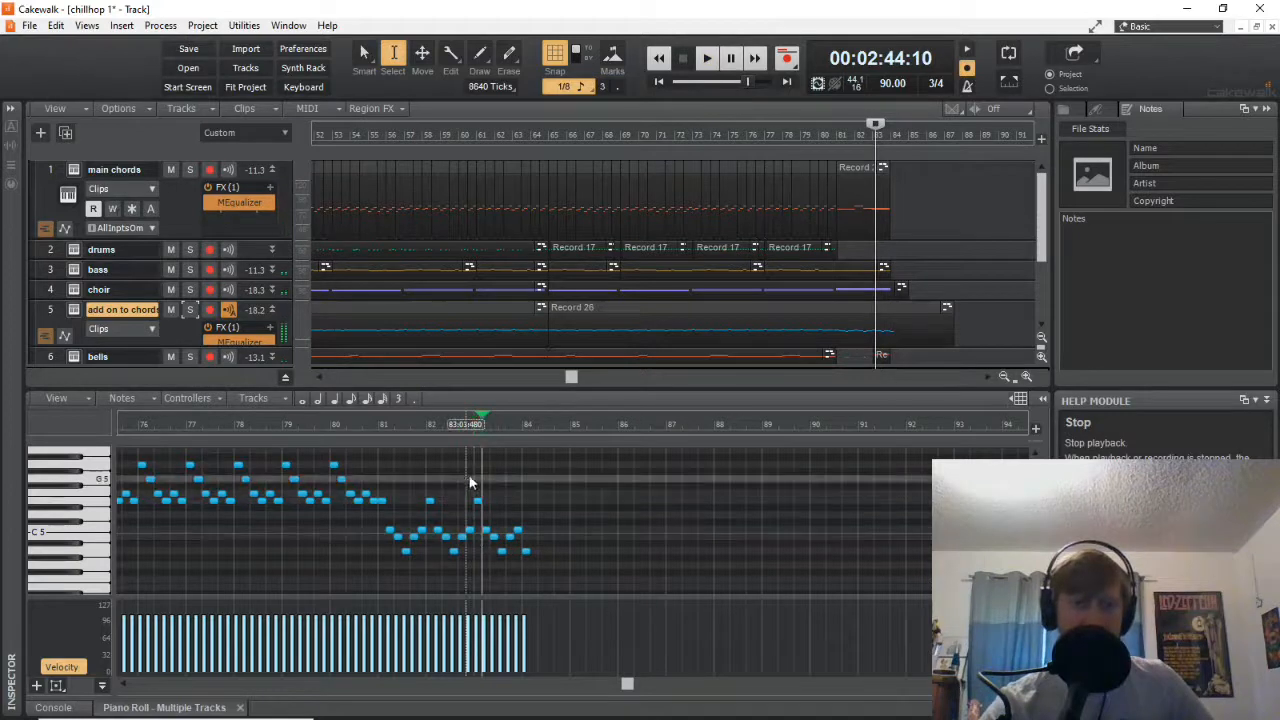
pyautogui.click(471, 476)
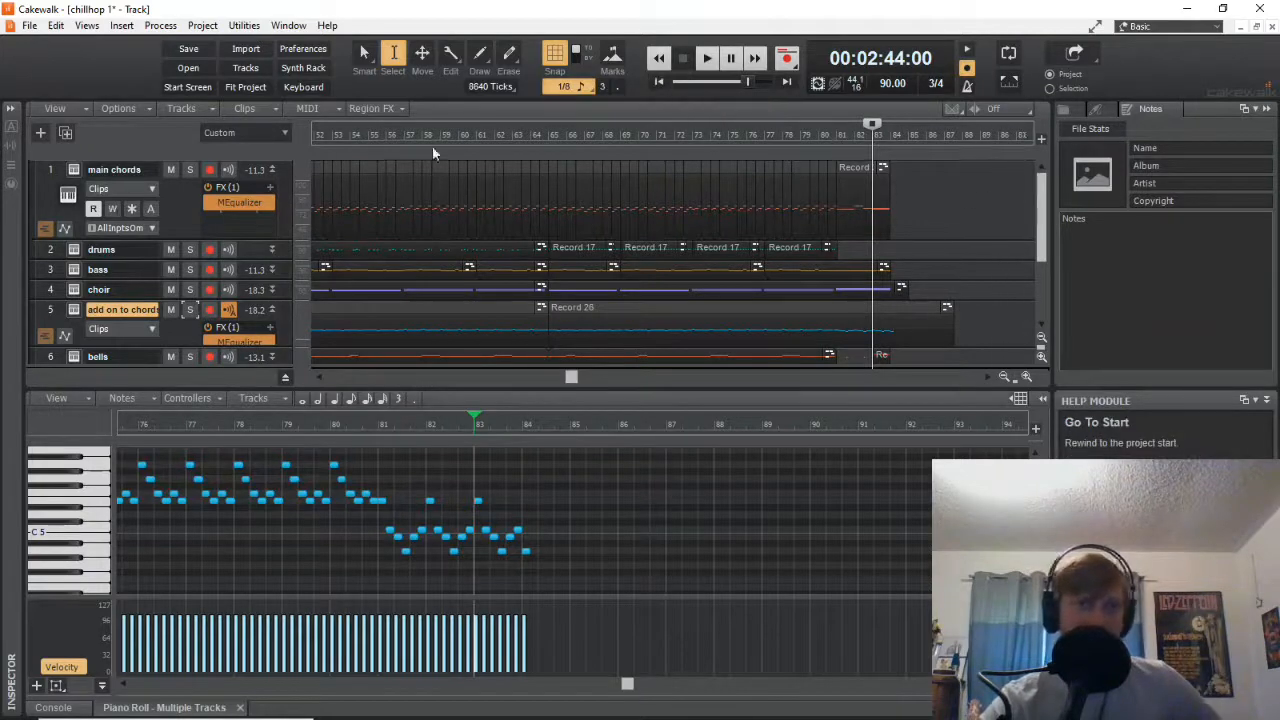
# Show the main chords notes in the piano roll, solo that track, play it from measure 83, and stop.
pyautogui.click(652, 181)
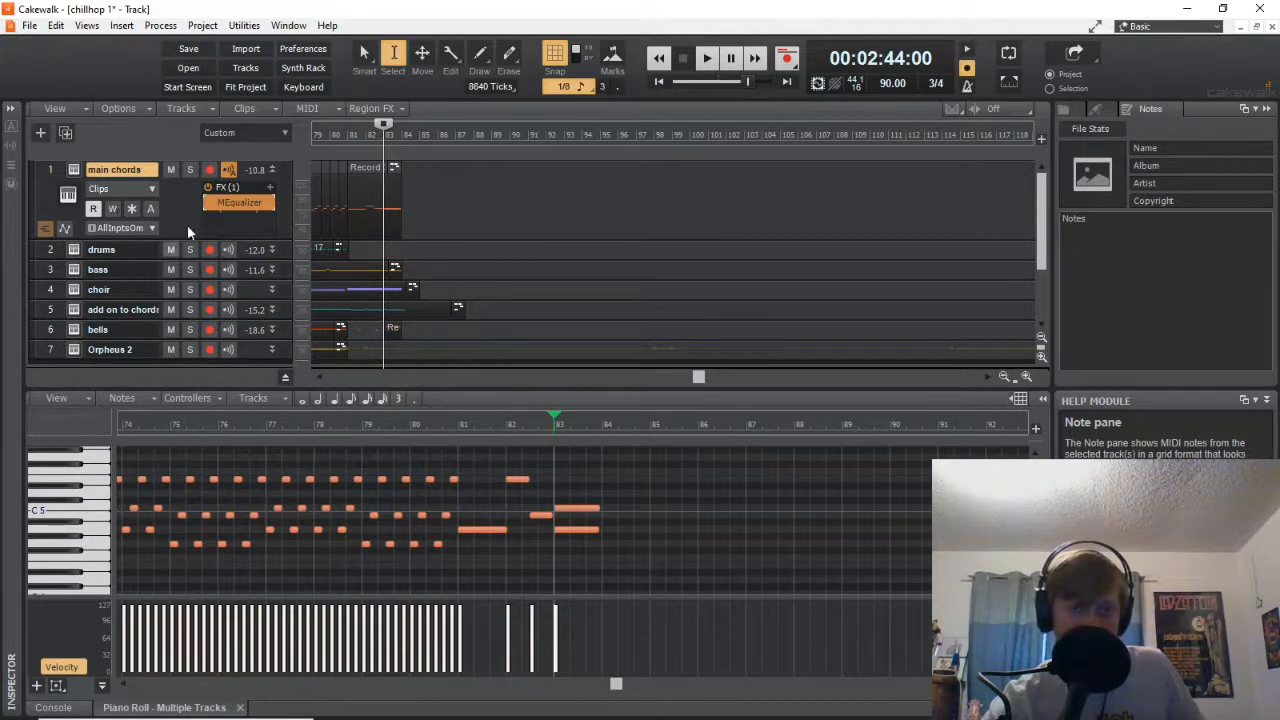
pyautogui.click(190, 170)
pyautogui.click(699, 62)
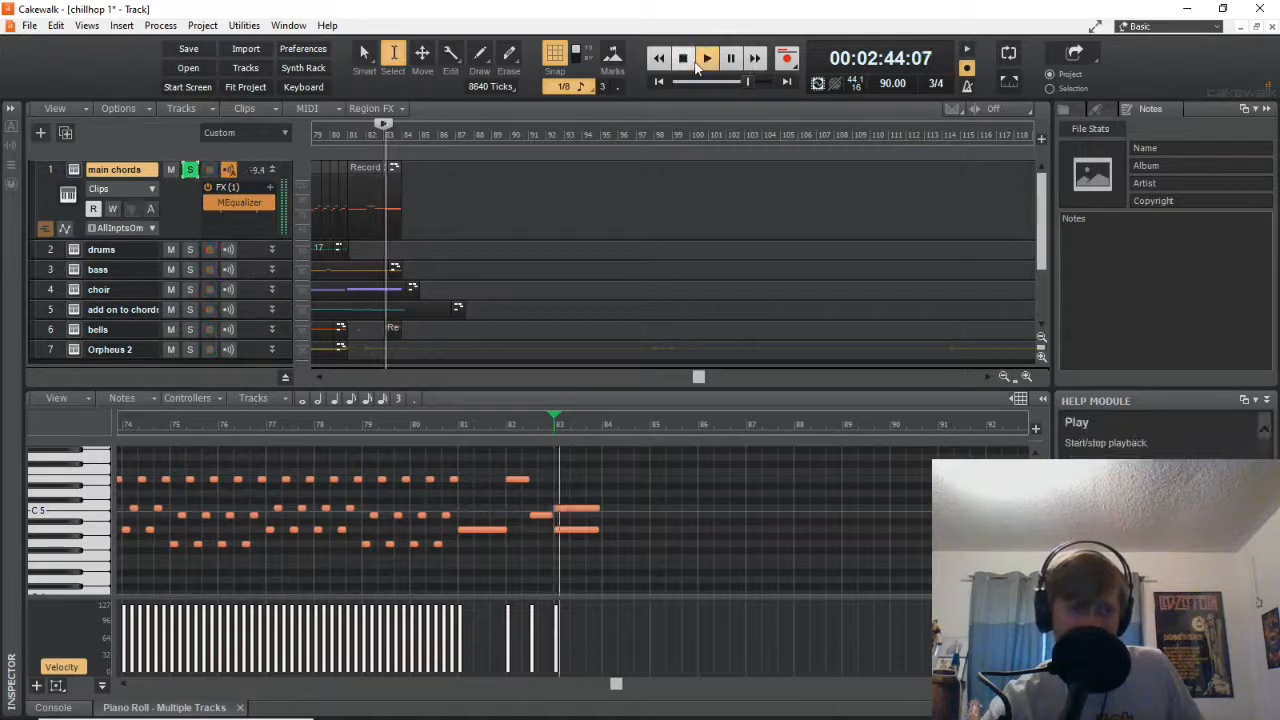
pyautogui.click(685, 60)
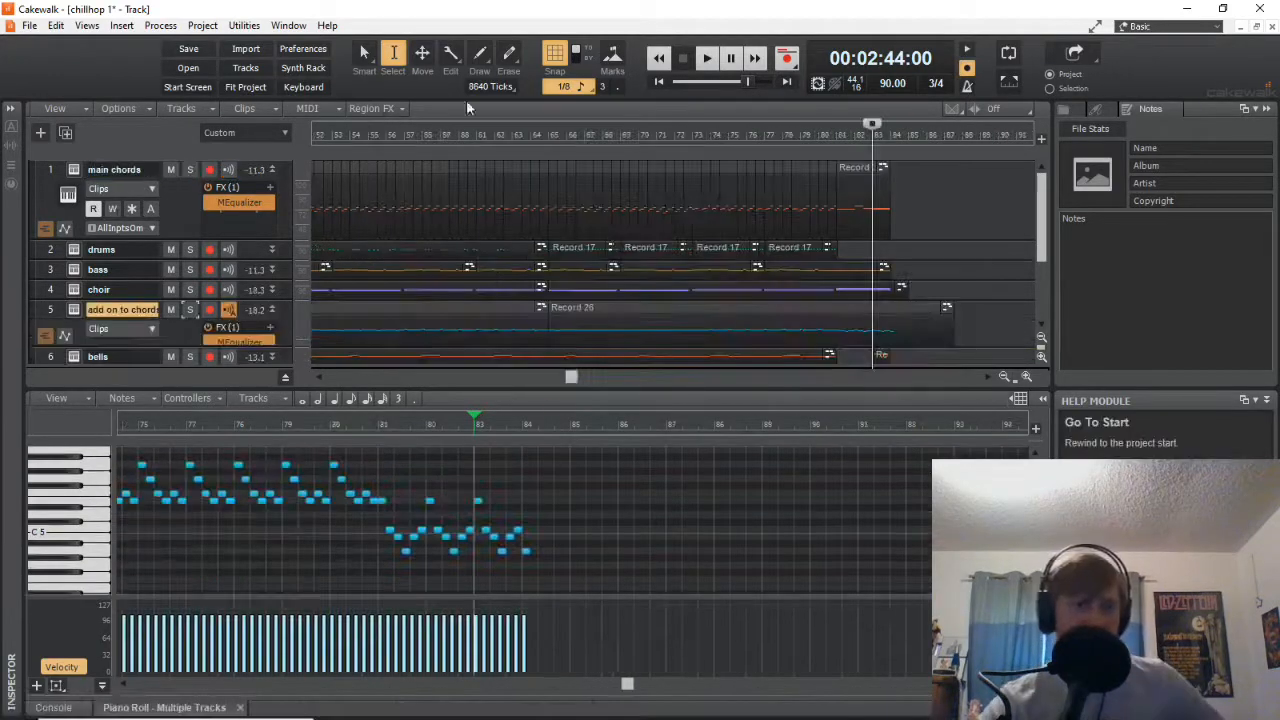
# Return the playhead to the start of the project.
pyautogui.scroll(-3, 734, 283)
pyautogui.scroll(3, 734, 283)
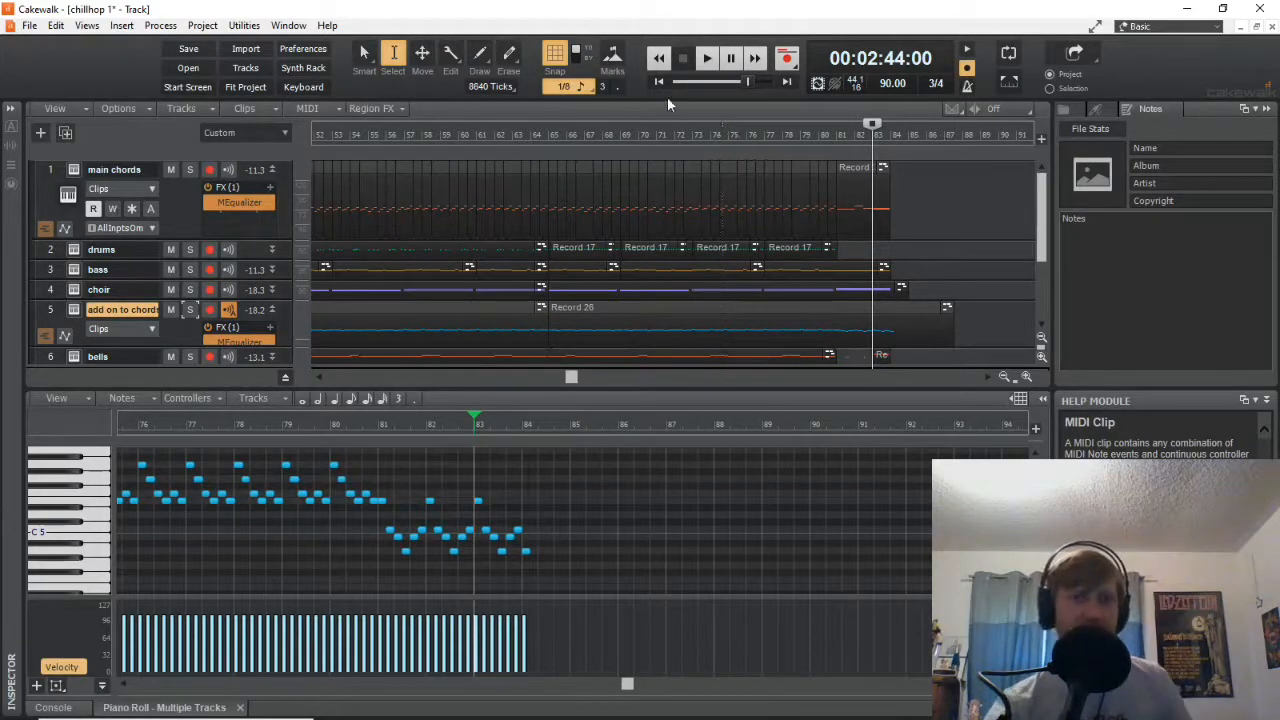
pyautogui.click(659, 84)
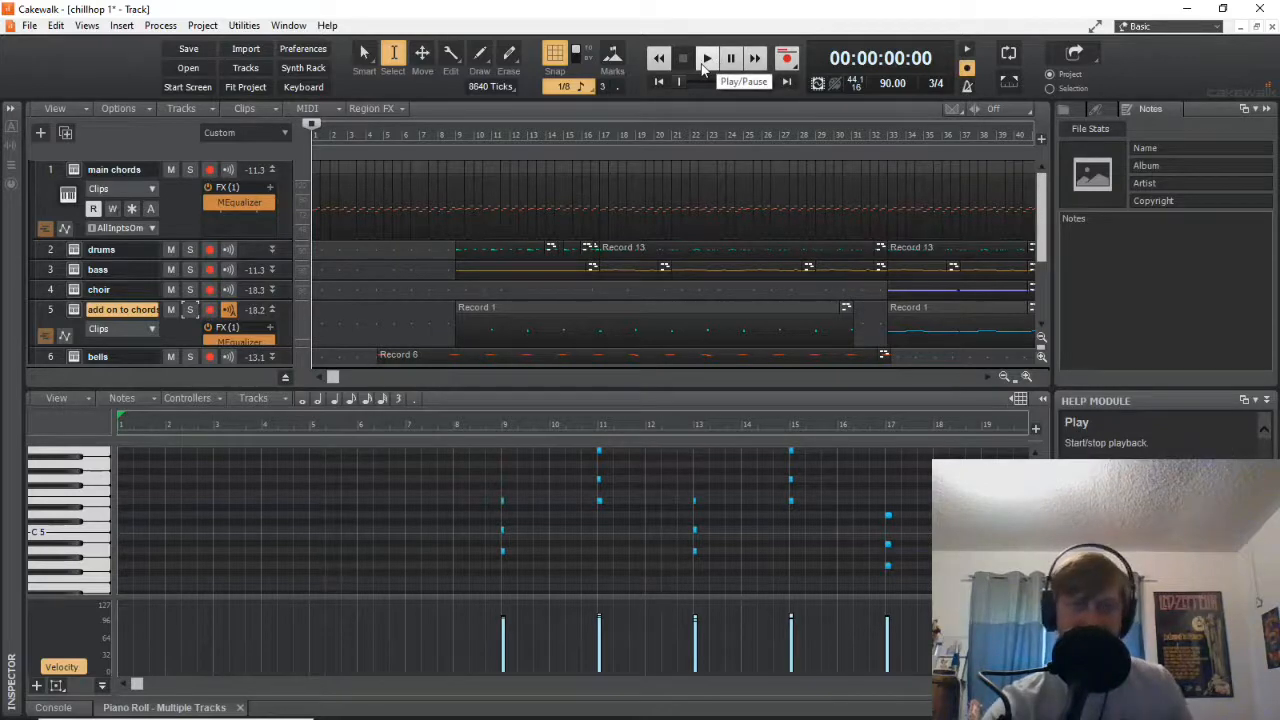
# Show the main chords track's Lokomotiv synth with its ThisSummer preset, reposition its window, and close it.
pyautogui.click(74, 170)
pyautogui.moveTo(450, 20); pyautogui.dragTo(676, 136)
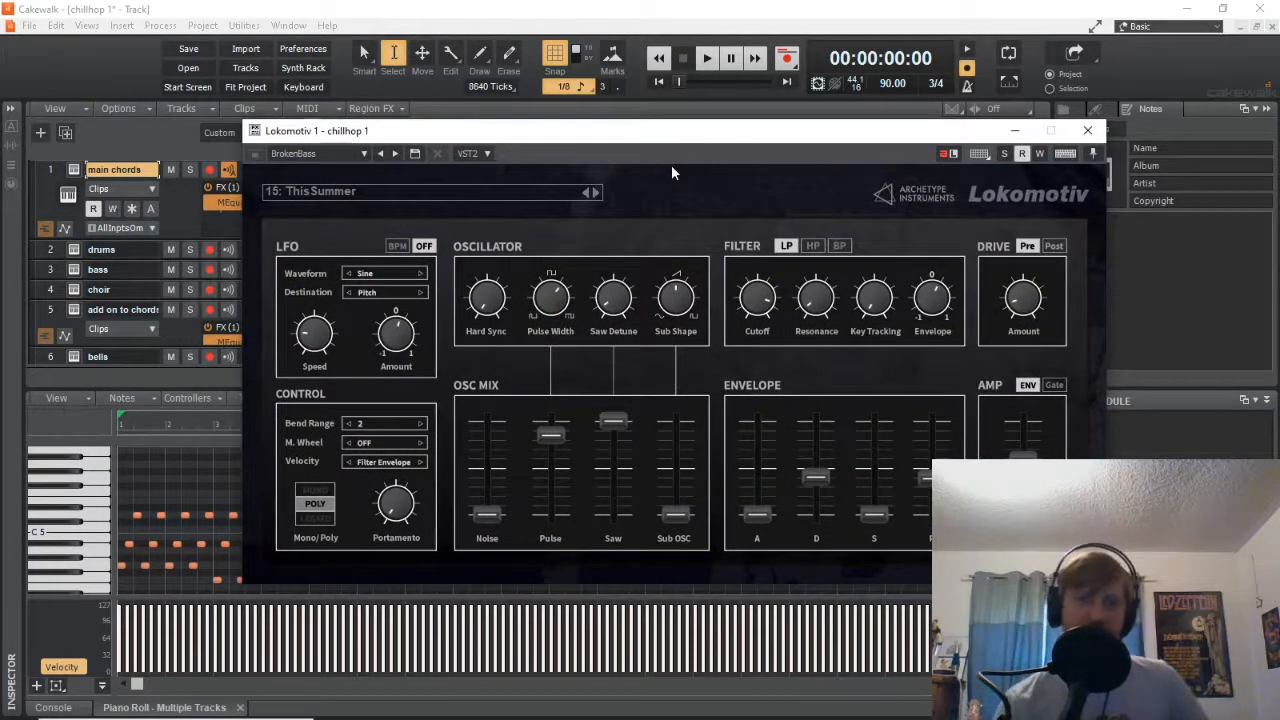
pyautogui.moveTo(679, 138); pyautogui.dragTo(742, 147)
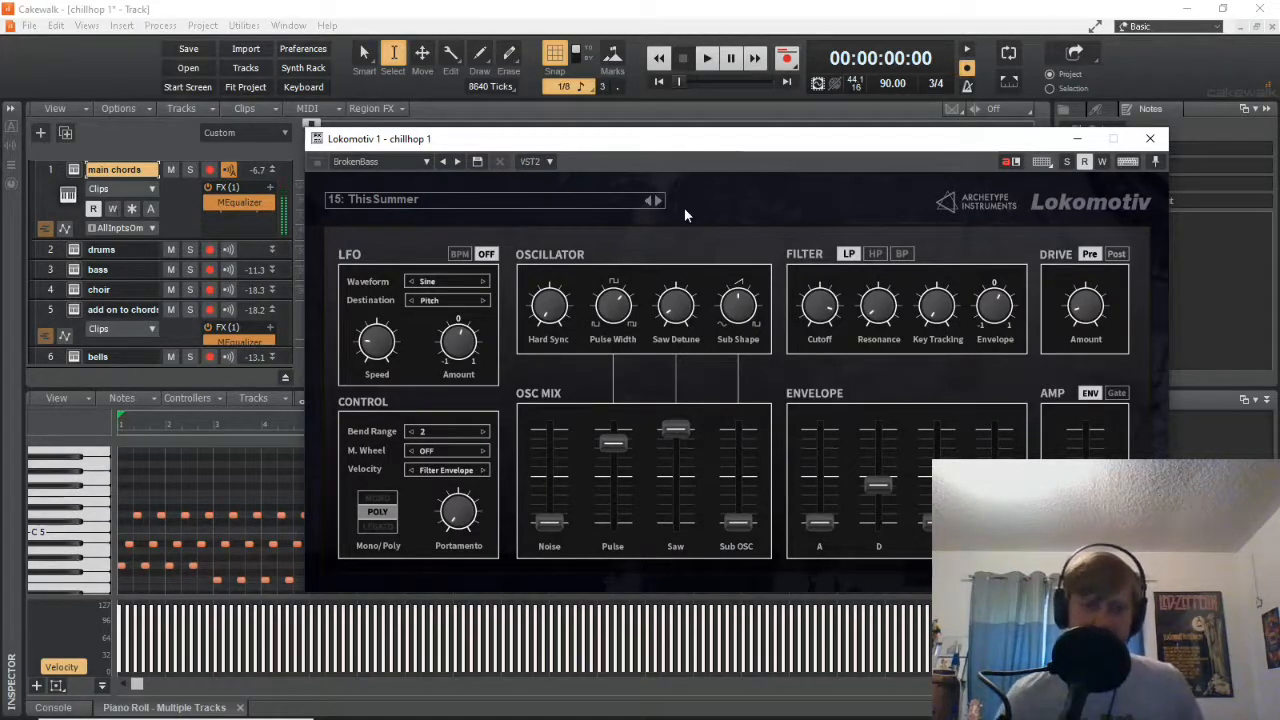
pyautogui.moveTo(796, 150); pyautogui.dragTo(724, 167)
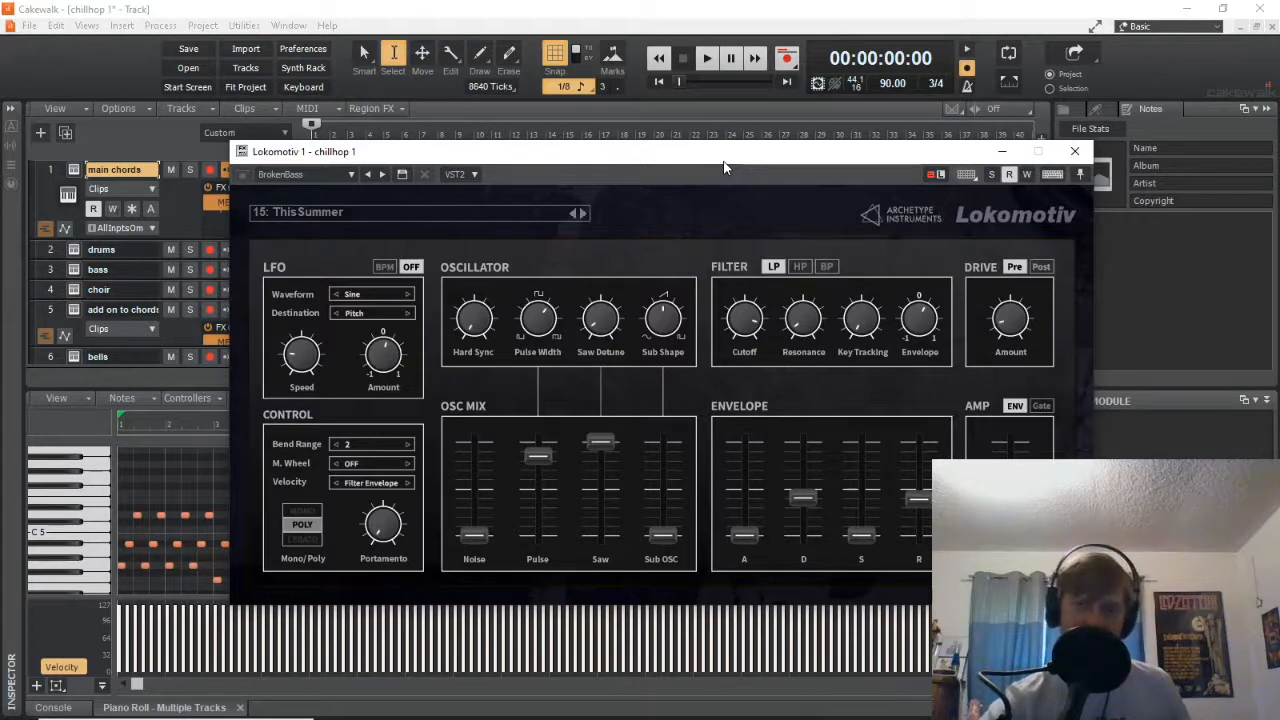
pyautogui.click(1077, 151)
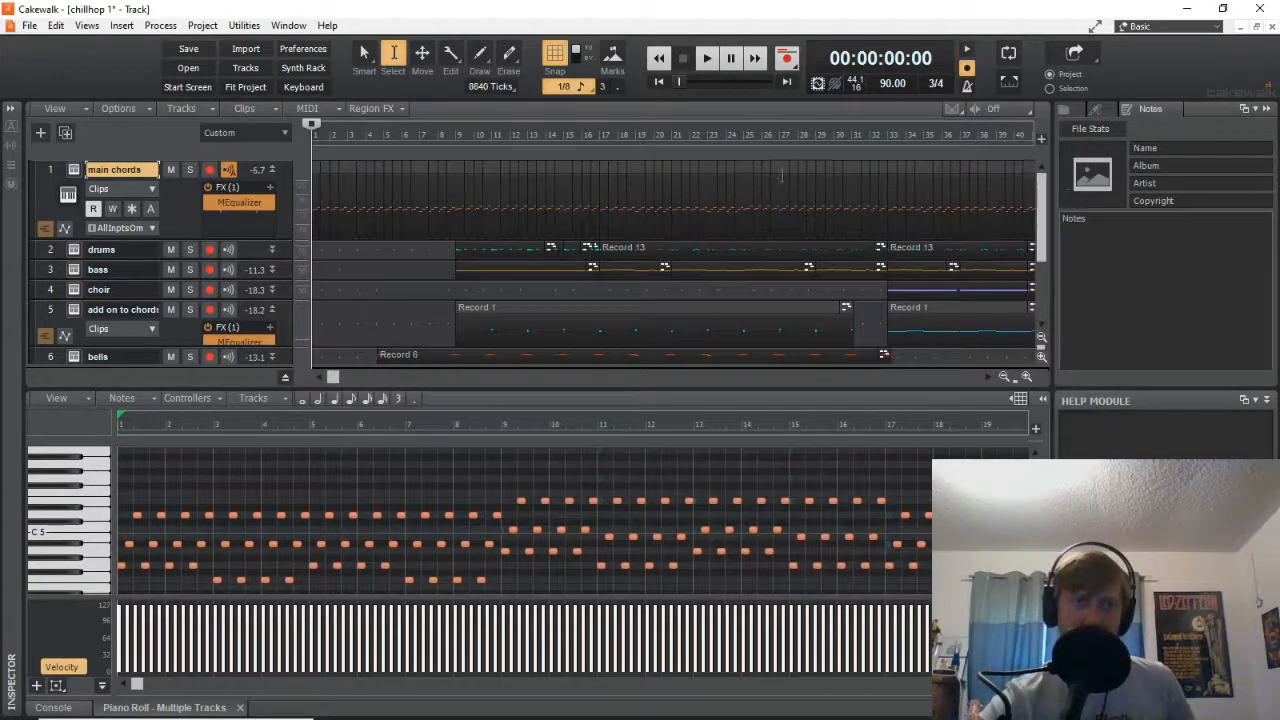
# Open the drums track's Drum Pro instrument with the Drum-Trap 101 Kit, audition several of its pads, and close it.
pyautogui.click(76, 252)
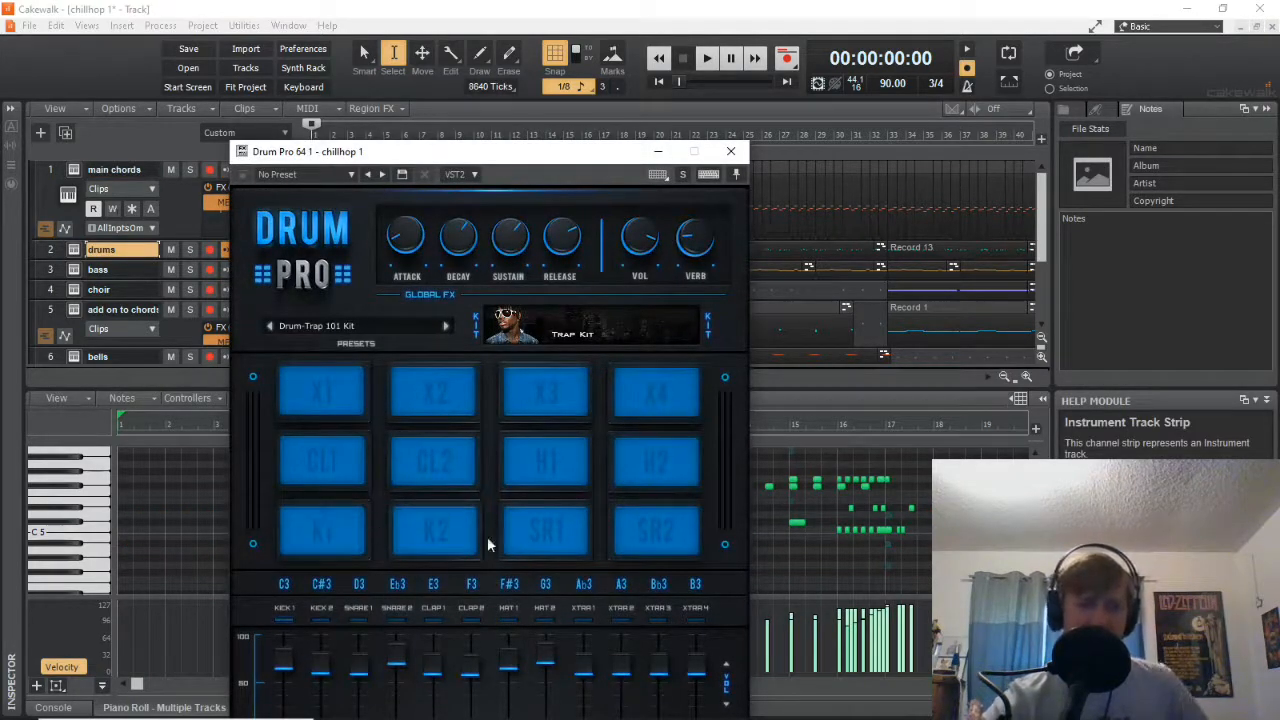
pyautogui.click(671, 528)
pyautogui.click(550, 535)
pyautogui.click(437, 535)
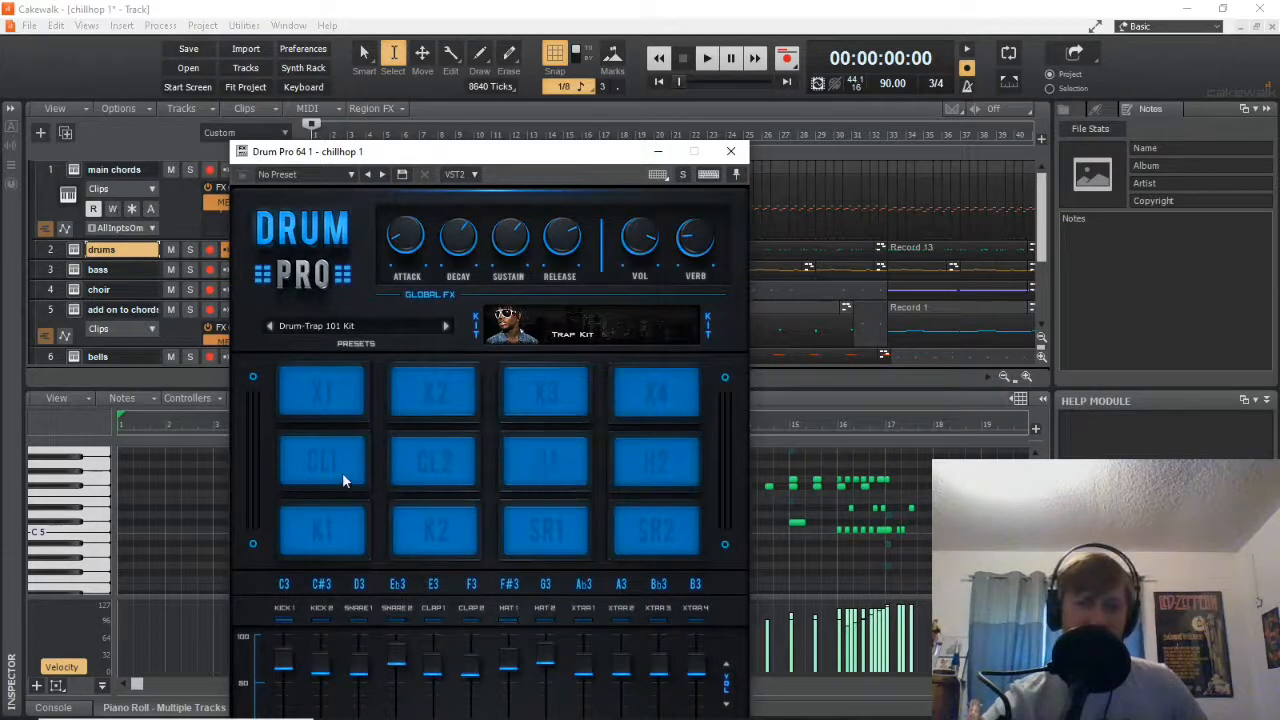
pyautogui.click(320, 427)
pyautogui.click(425, 405)
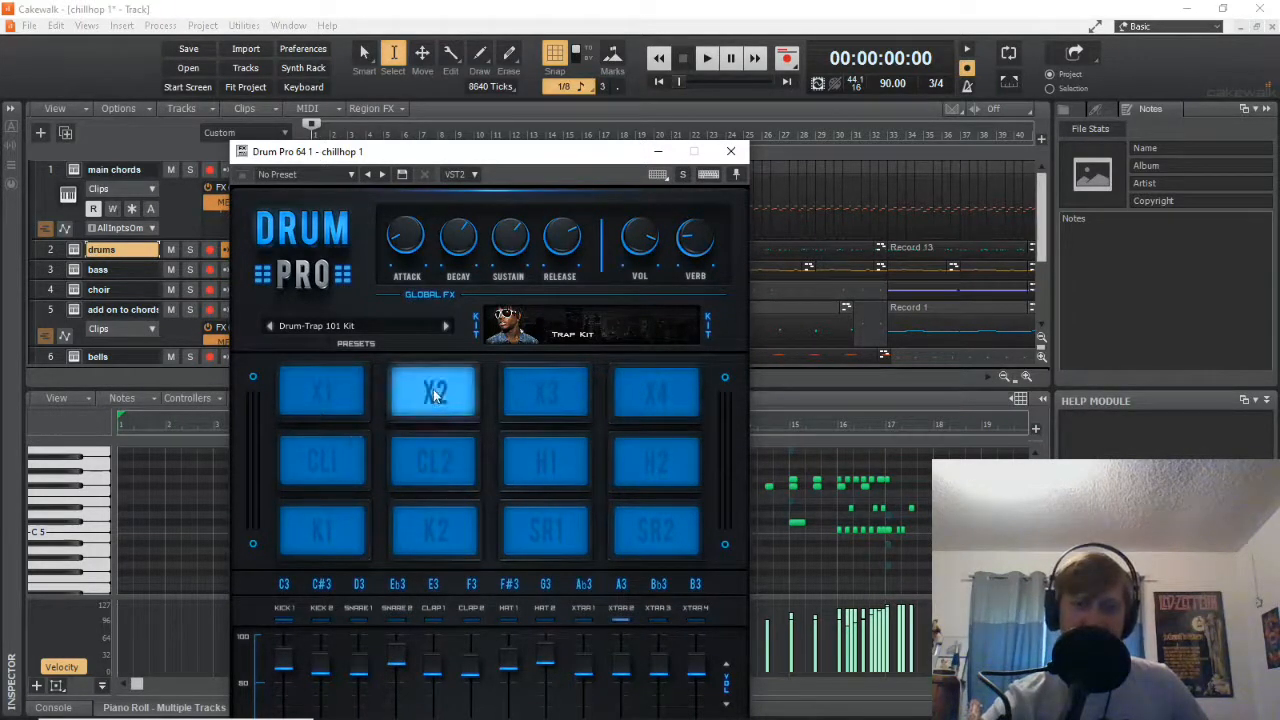
pyautogui.click(650, 395)
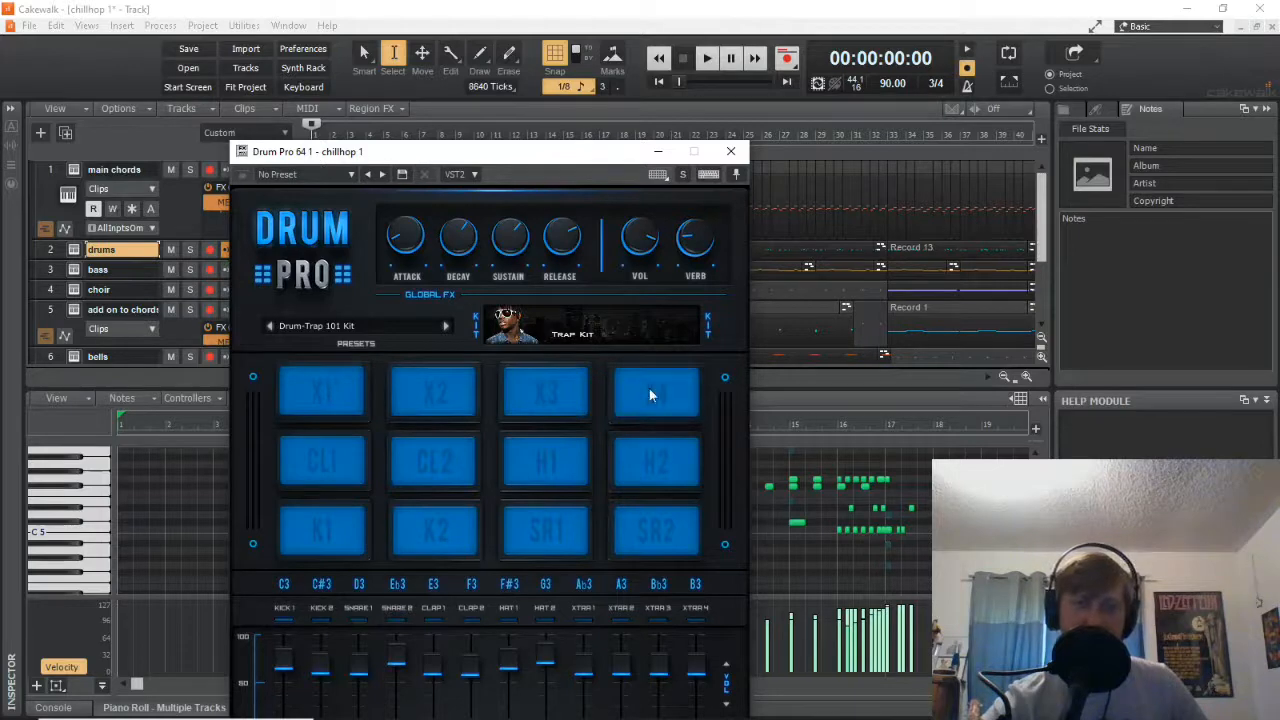
pyautogui.click(730, 151)
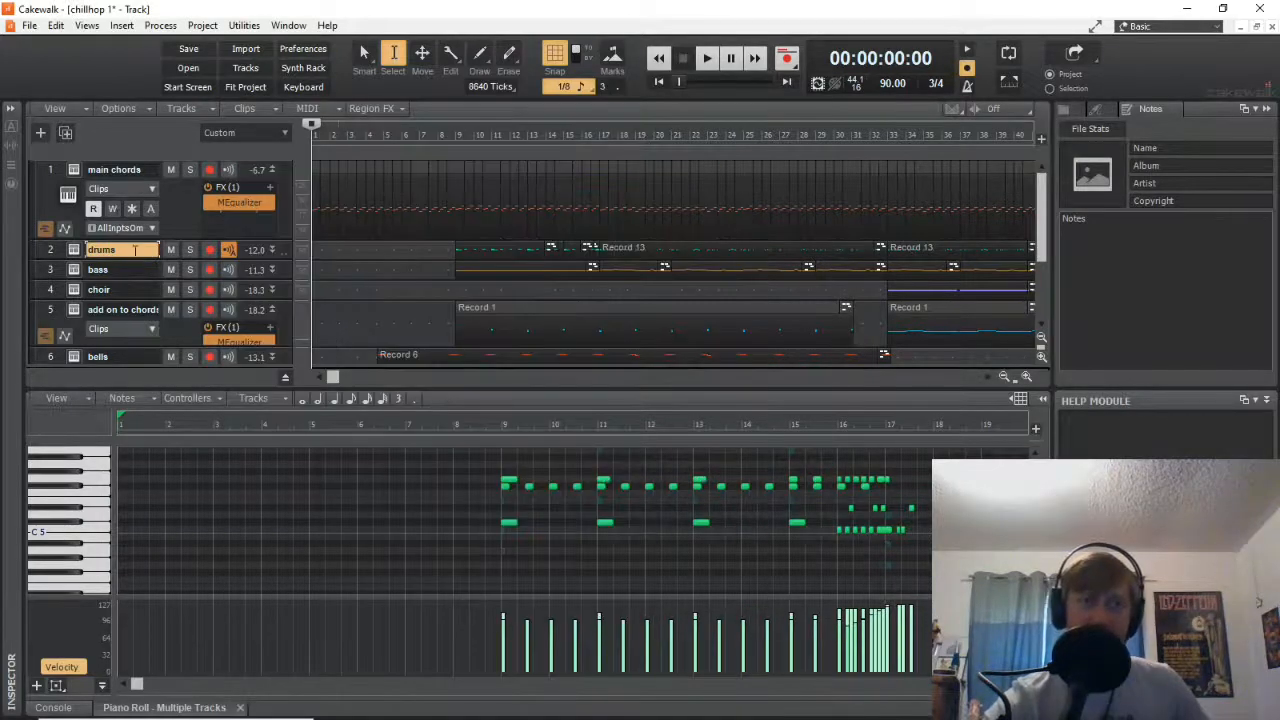
# Select and expand the bass track, open its TAL-BassLine synth with the Soft Bass preset, and reposition the synth window.
pyautogui.click(98, 270)
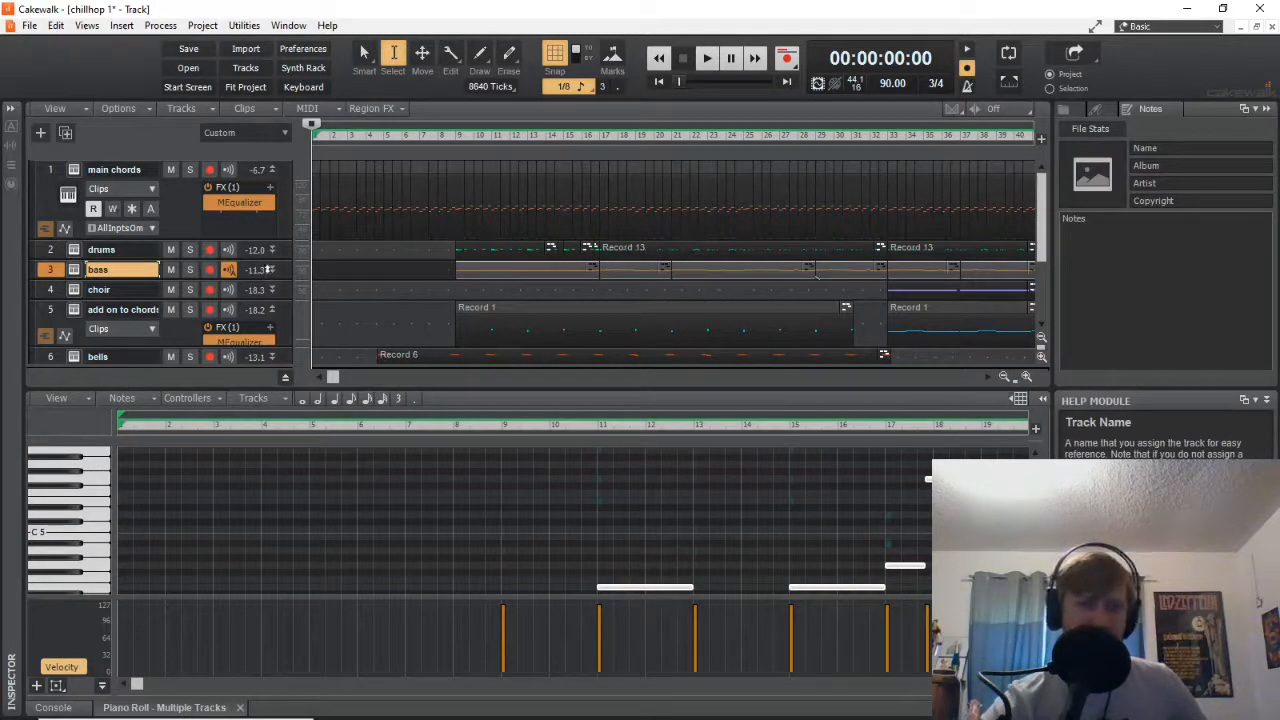
pyautogui.click(270, 268)
pyautogui.scroll(-1, 395, 292)
pyautogui.scroll(1, 360, 292)
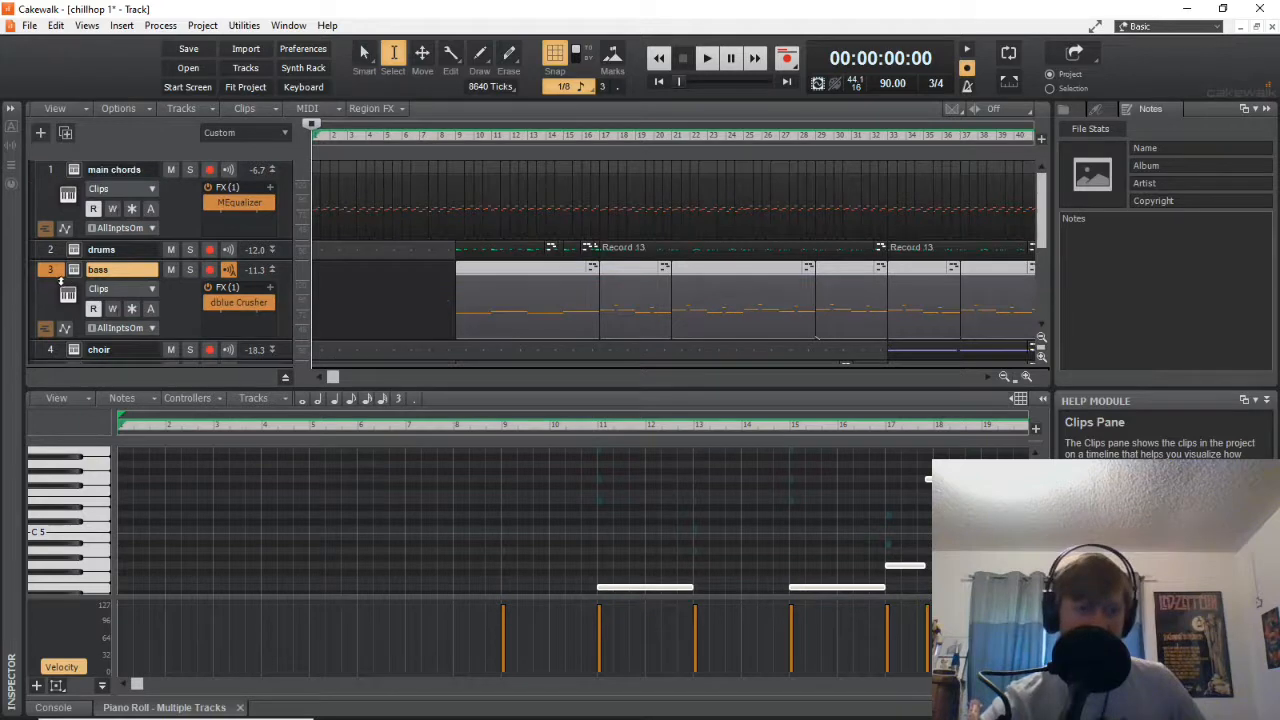
pyautogui.click(75, 272)
pyautogui.moveTo(505, 166); pyautogui.dragTo(808, 226)
# Play the project from late in measure 8 and solo the bass track.
pyautogui.click(450, 137)
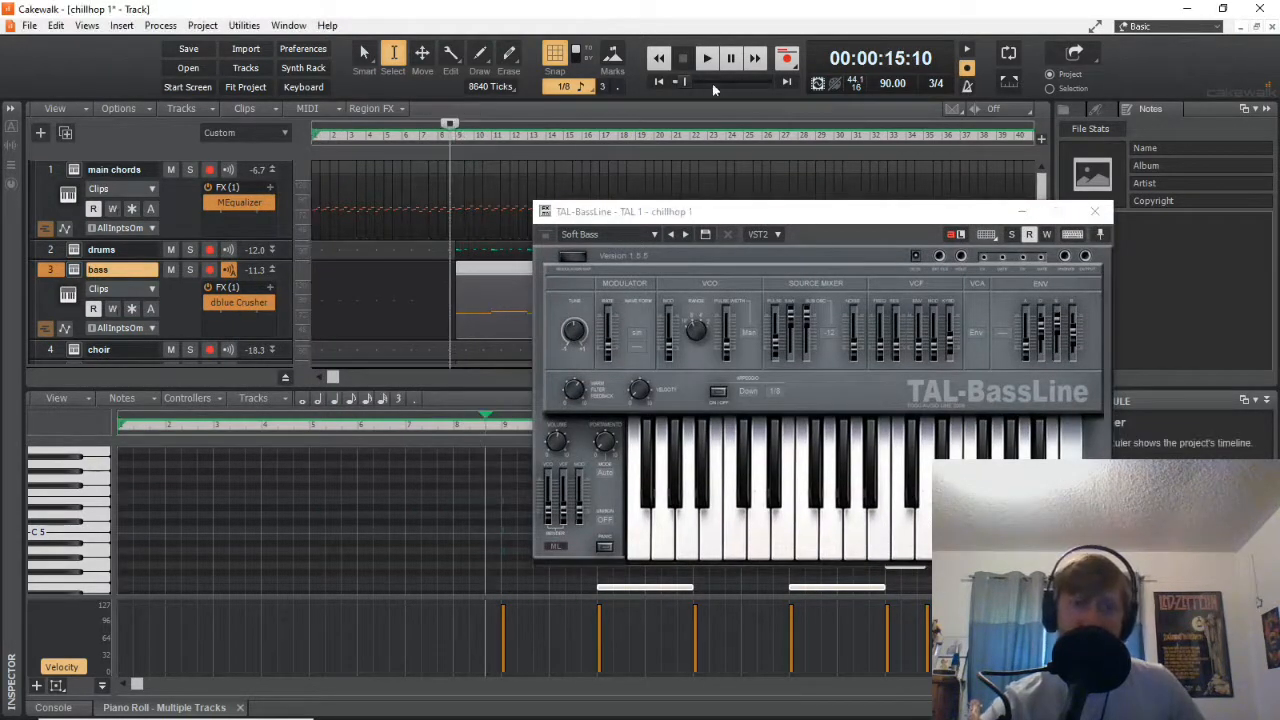
pyautogui.click(707, 59)
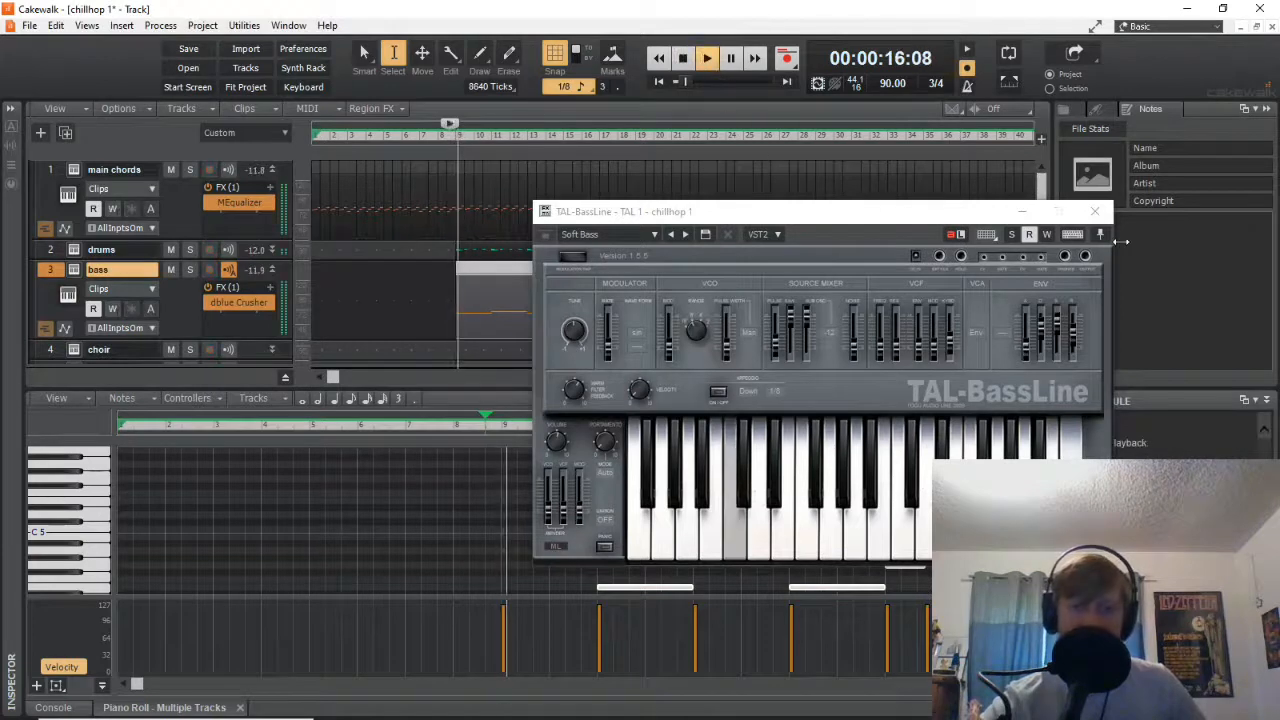
pyautogui.click(1013, 234)
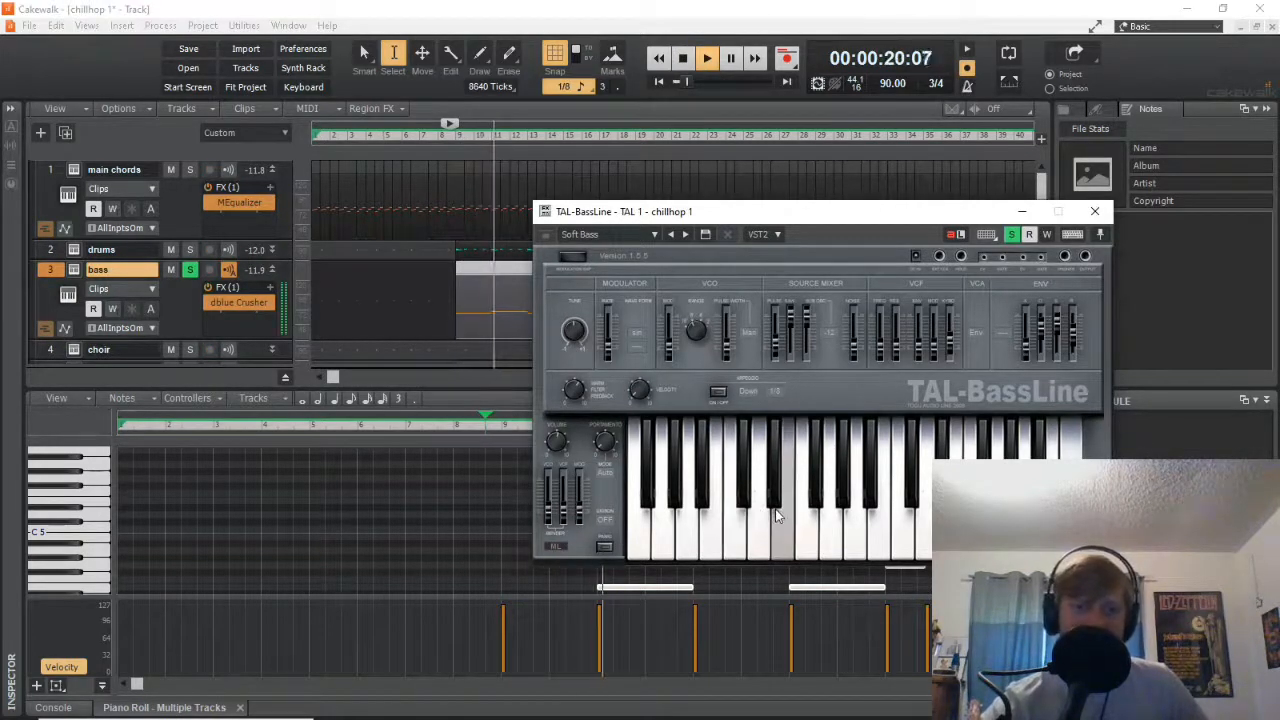
# Compare the bass with dblue Crusher bypassed and enabled, first soloed and again in the full mix.
pyautogui.click(211, 305)
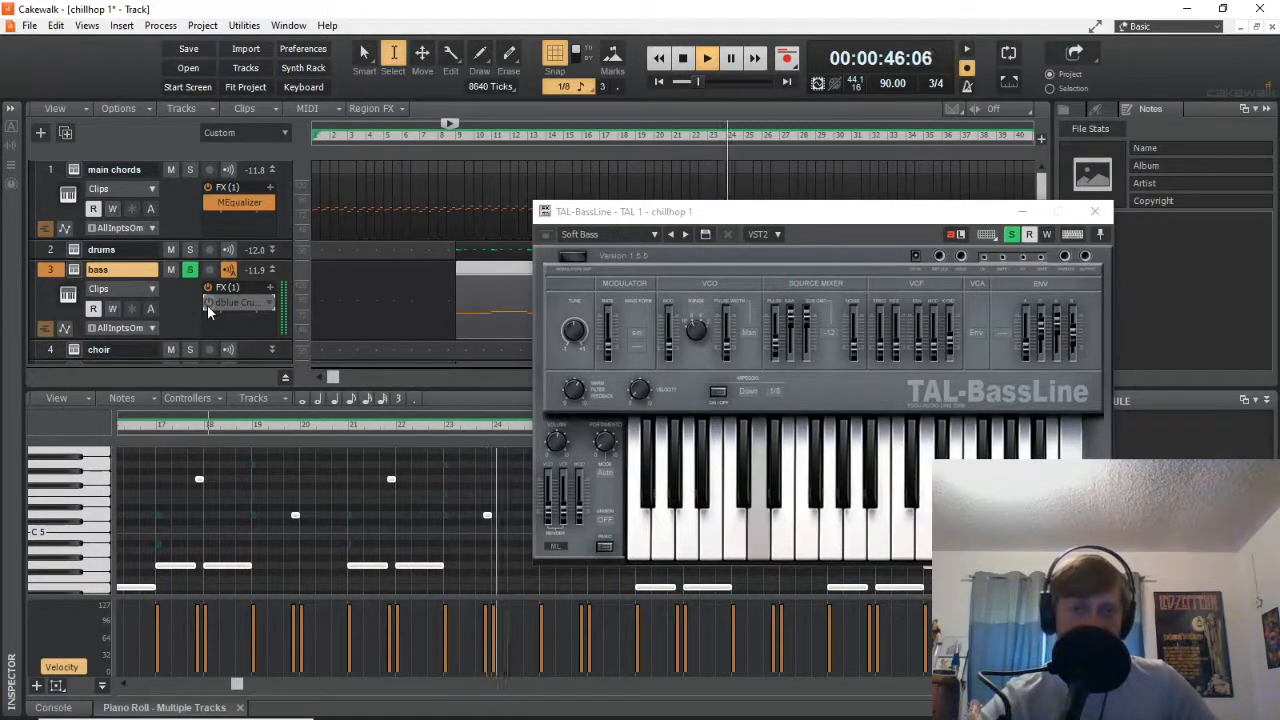
pyautogui.click(207, 303)
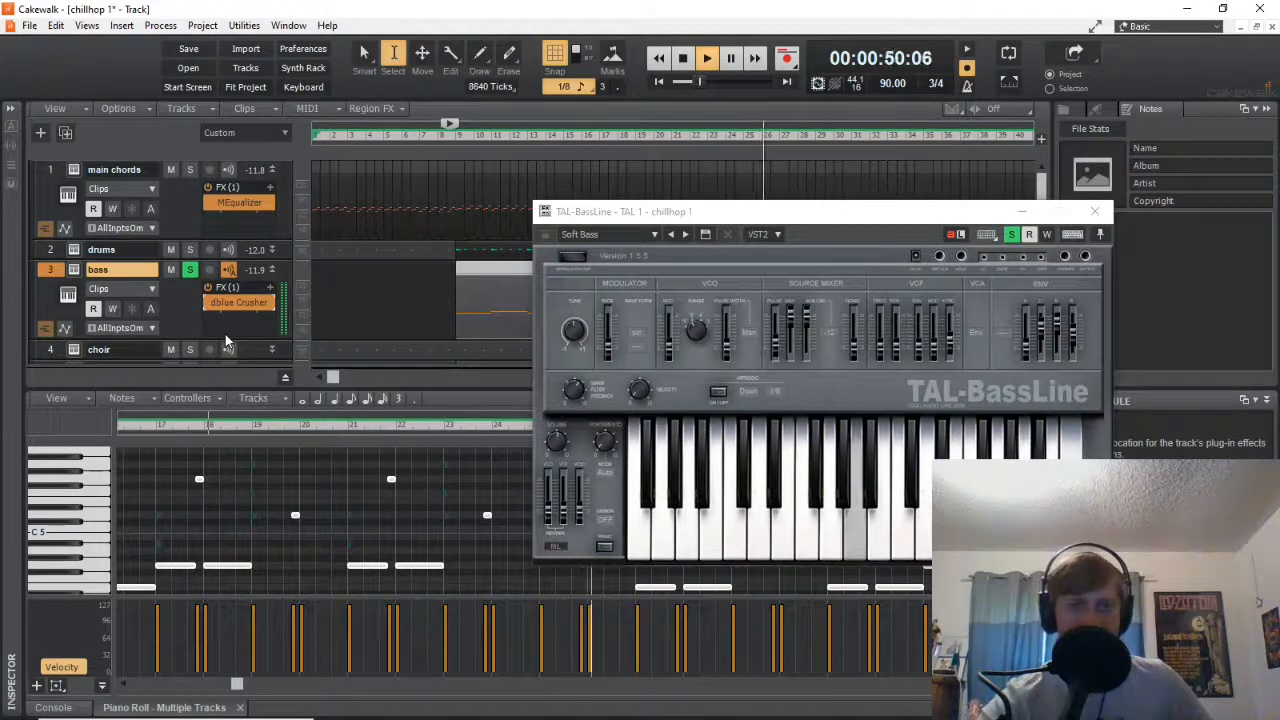
pyautogui.click(190, 269)
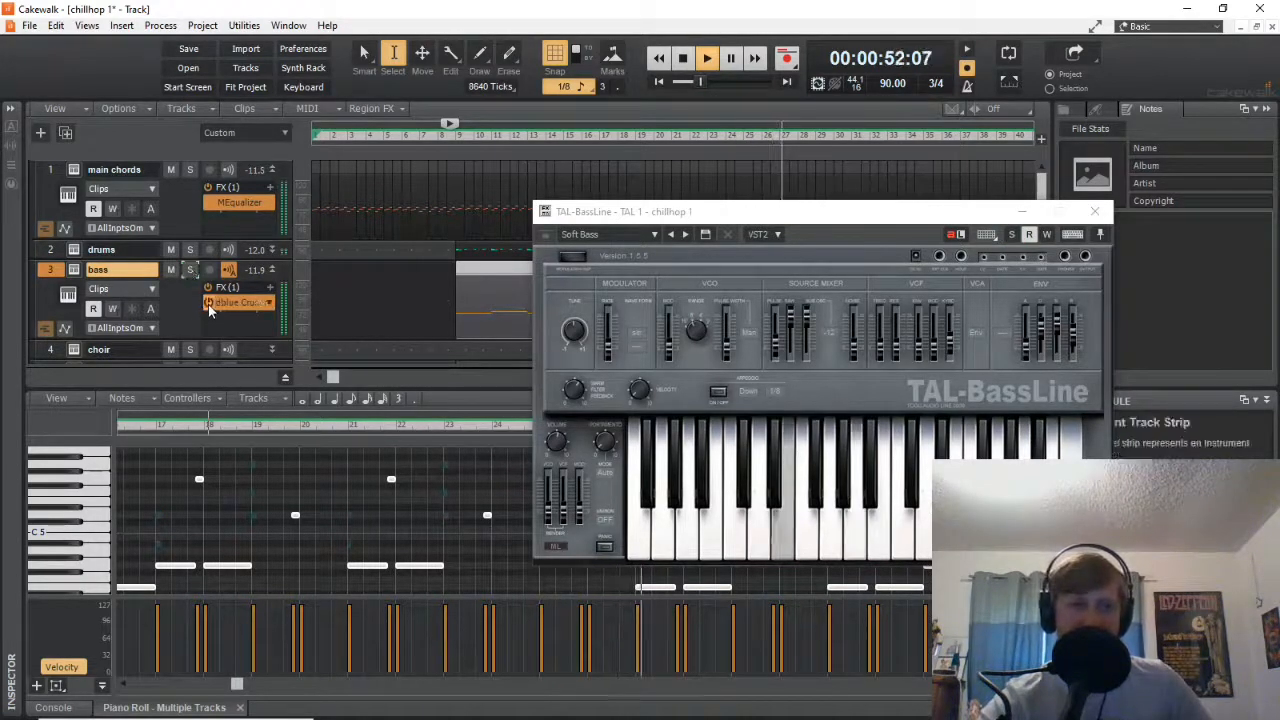
pyautogui.click(208, 303)
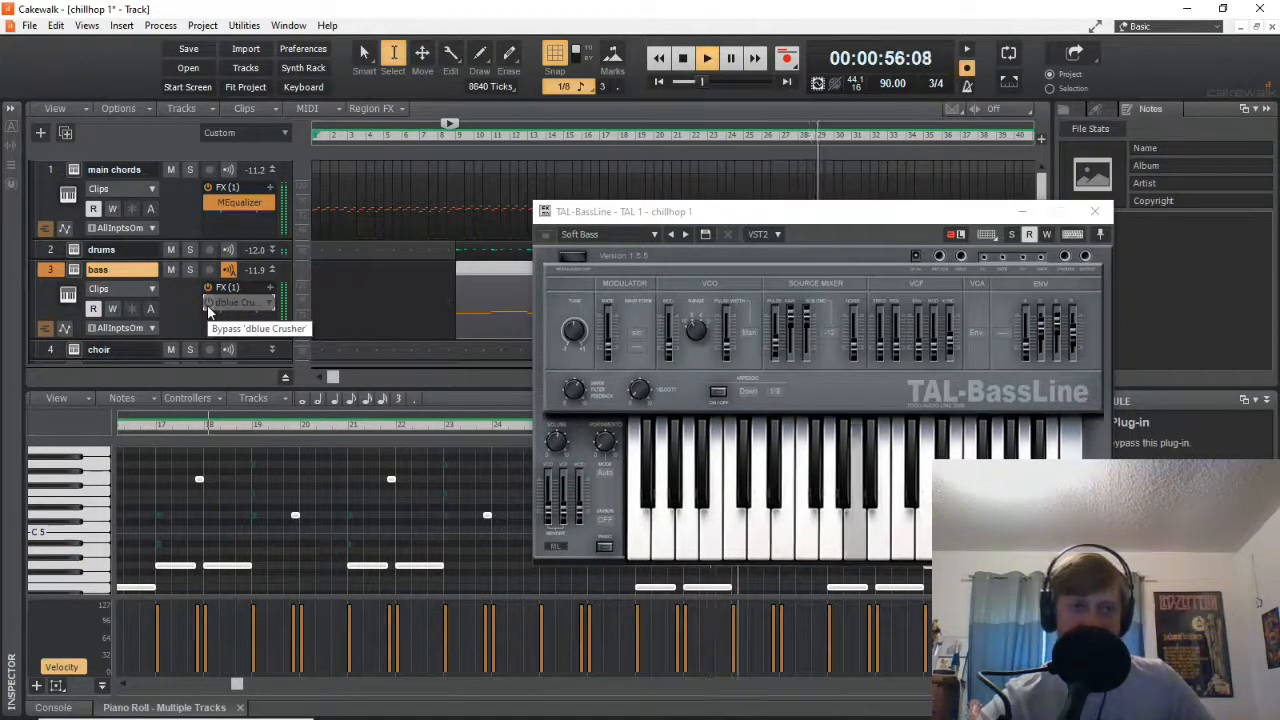
pyautogui.click(208, 304)
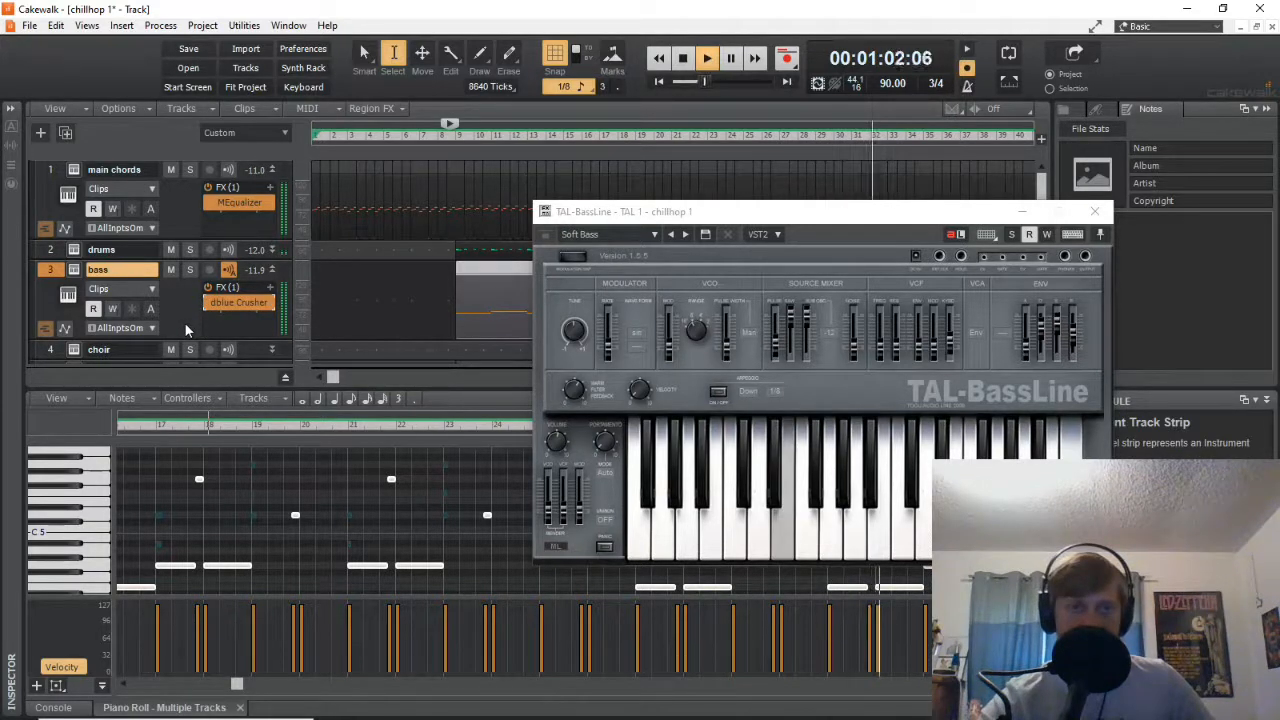
# Close the TAL-BassLine window, stop playback, and collapse the bass track.
pyautogui.click(1095, 213)
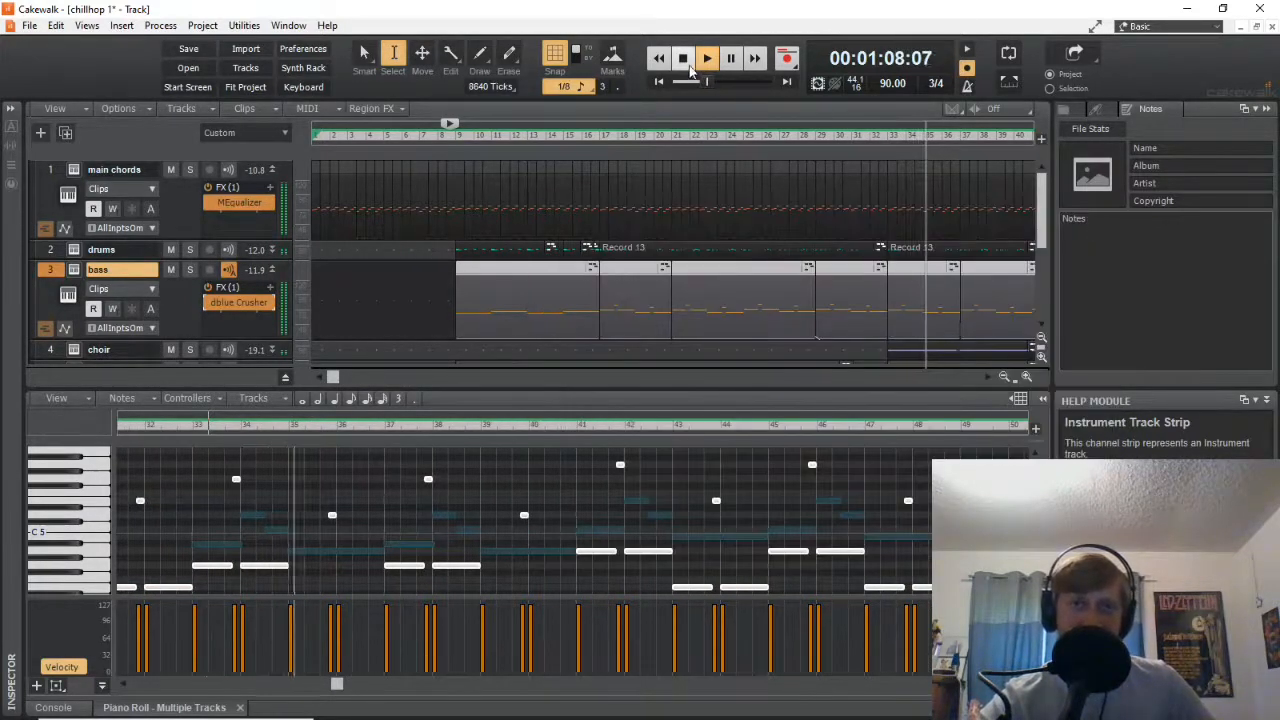
pyautogui.press('space')
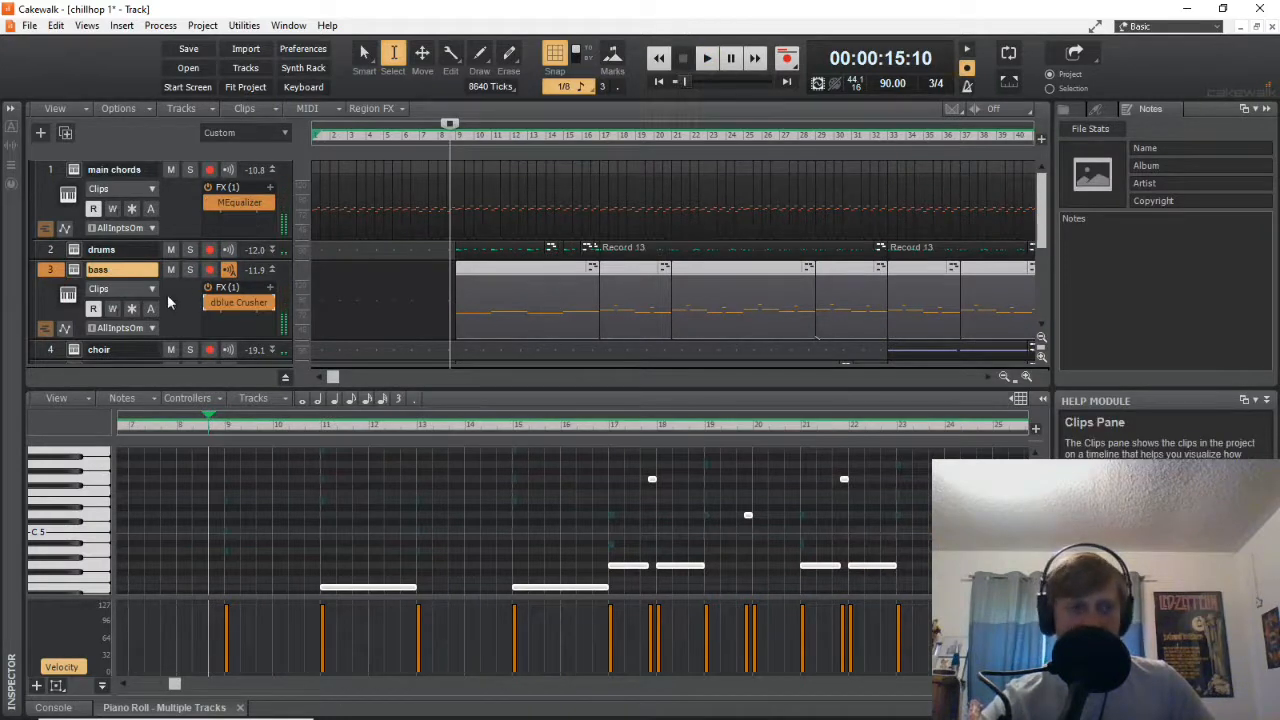
pyautogui.click(272, 269)
pyautogui.scroll(-1, 214, 284)
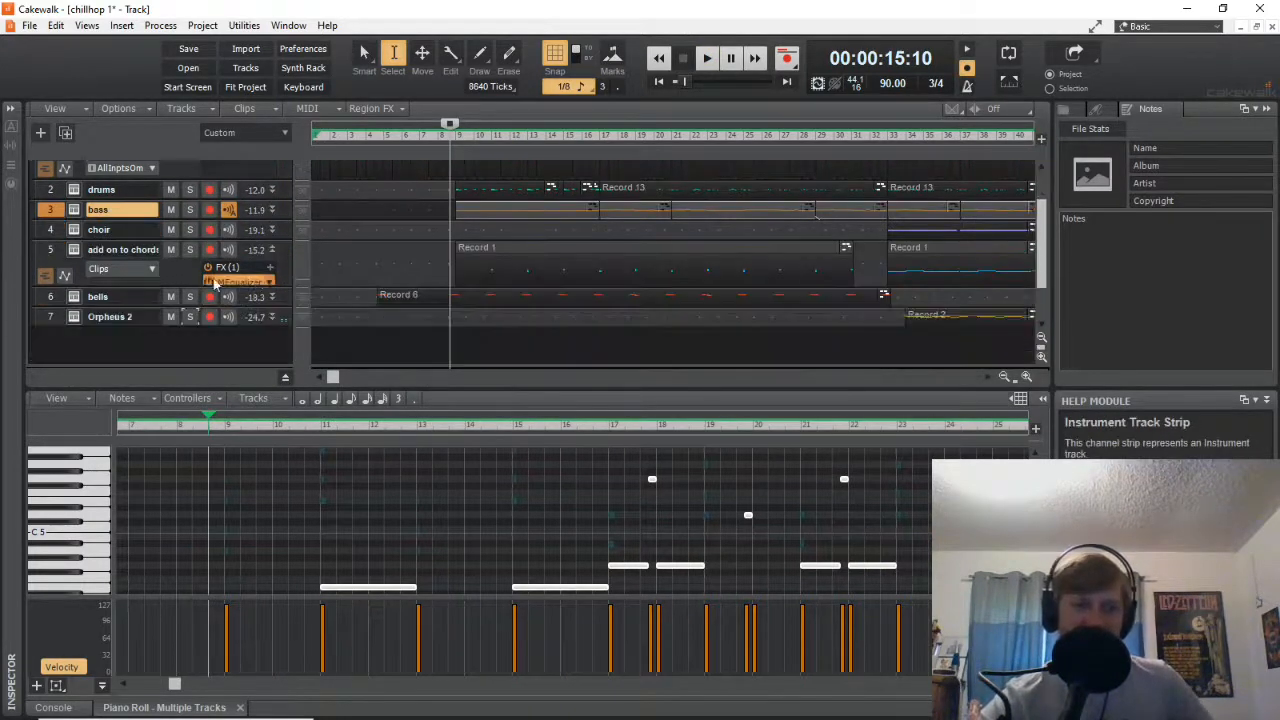
# Expand the choir track, place the playhead at measure 33, and show the choir clip's notes in the piano roll.
pyautogui.click(271, 229)
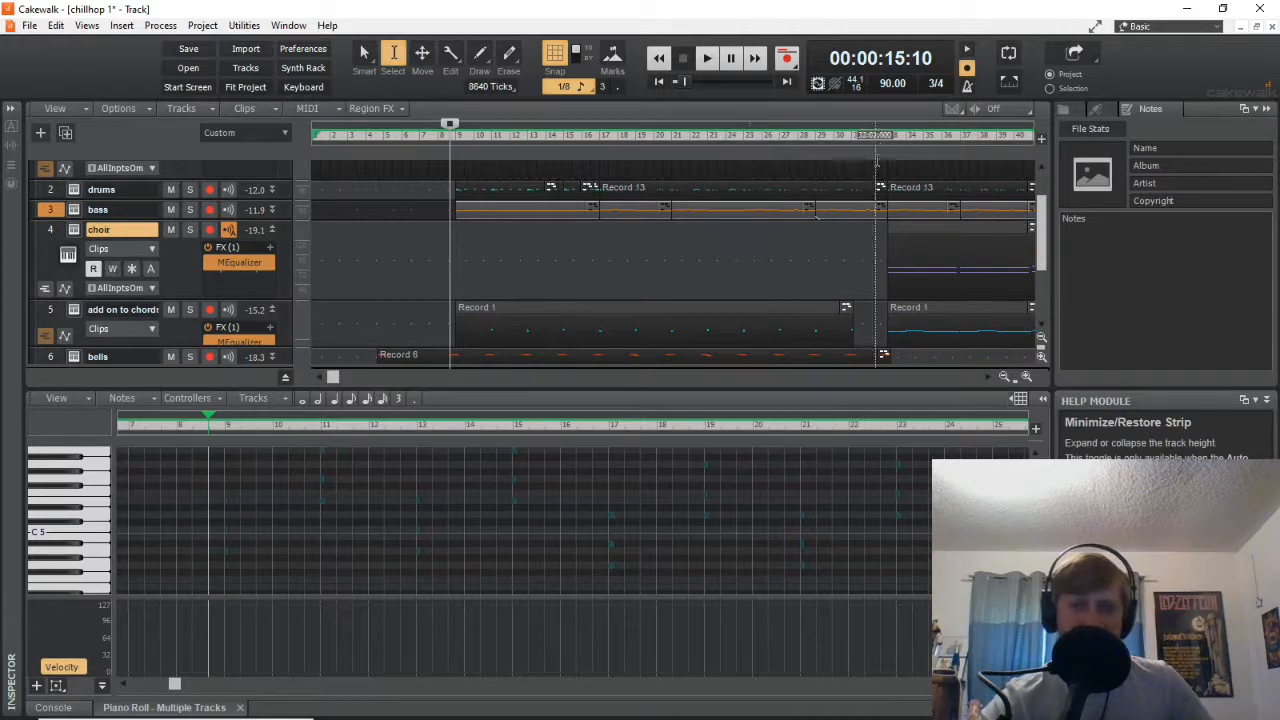
pyautogui.click(892, 135)
pyautogui.click(930, 268)
pyautogui.scroll(-4, 692, 529)
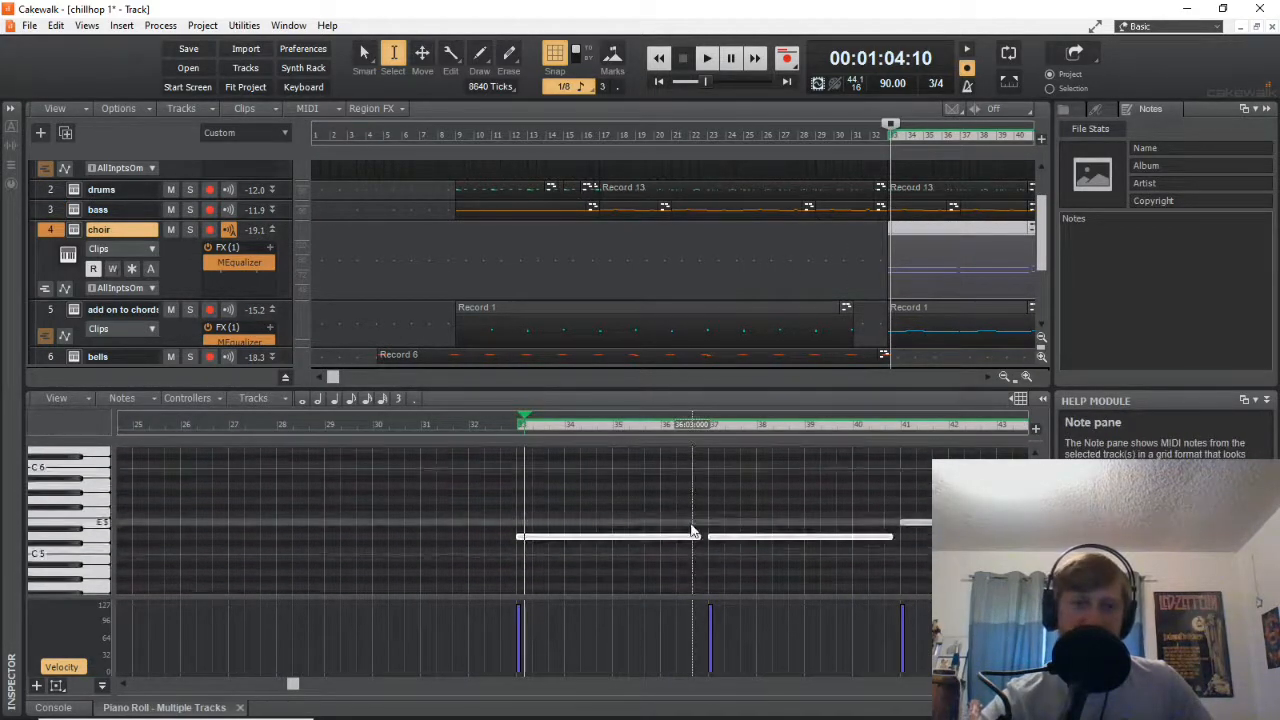
pyautogui.scroll(1, 692, 527)
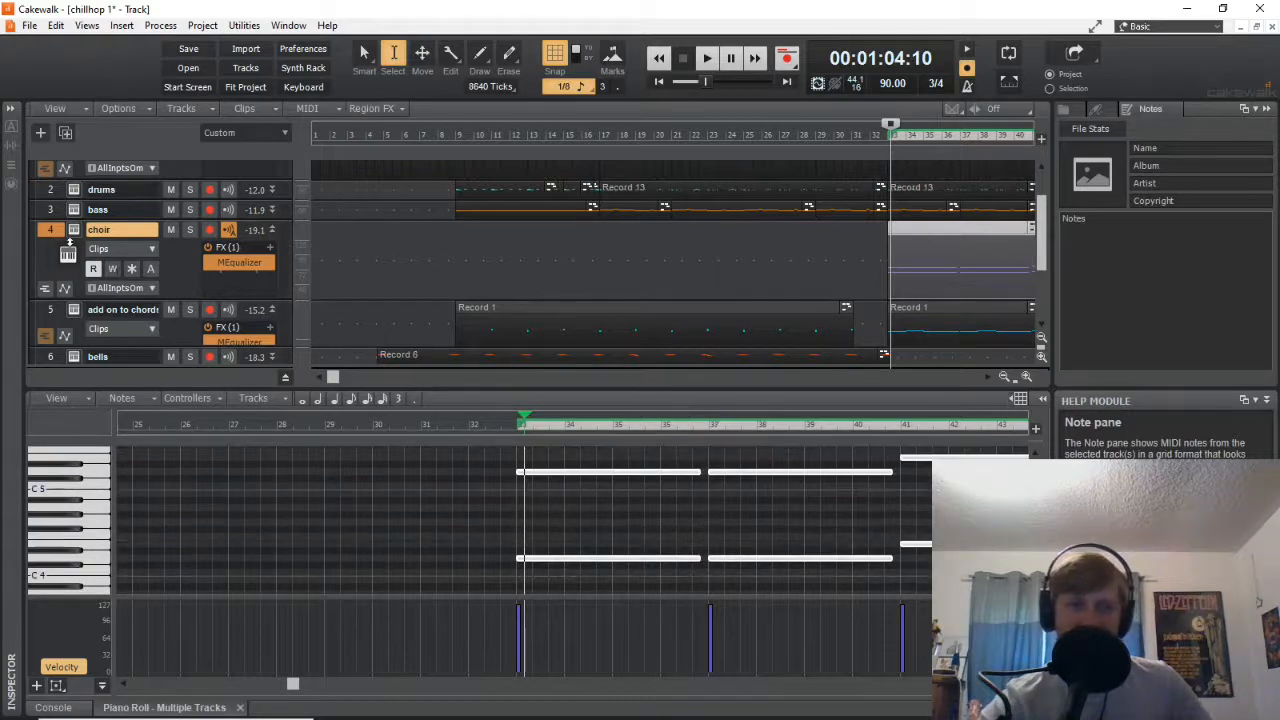
# Show the choir track's LABS instrument with the Choir: Long preset, sound a note on its keyboard, and minimize it.
pyautogui.click(73, 230)
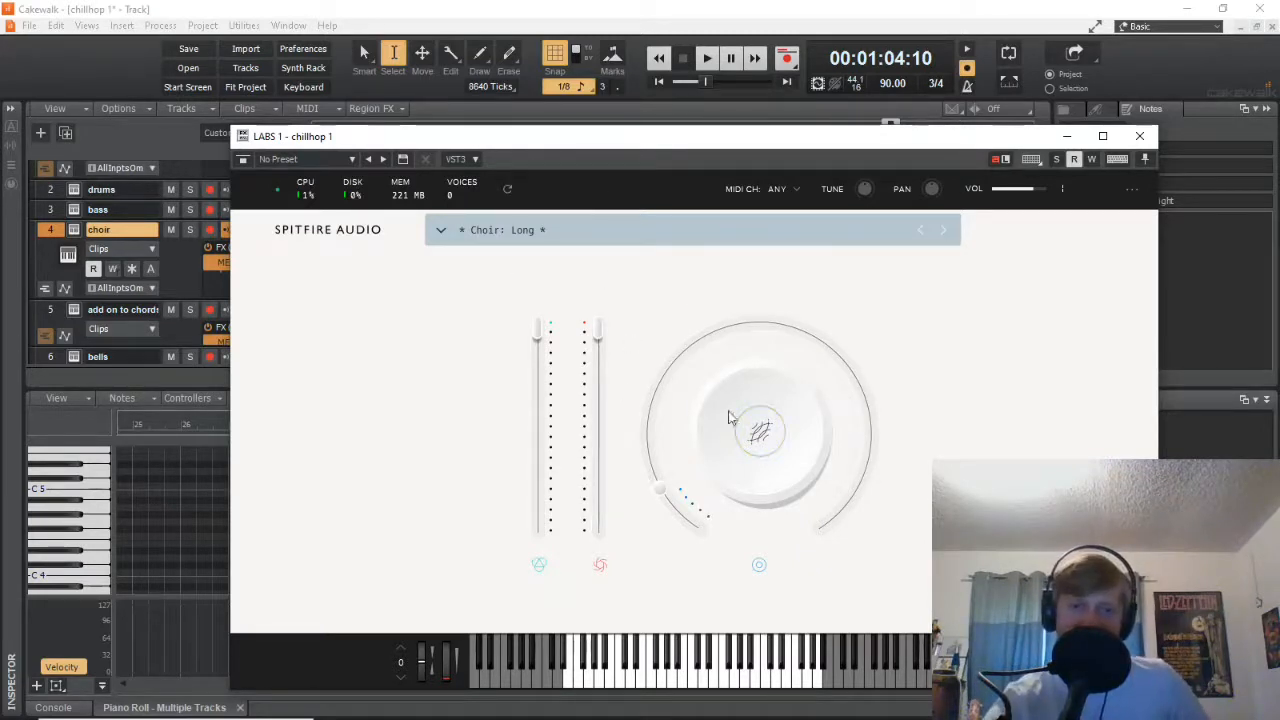
pyautogui.click(700, 652)
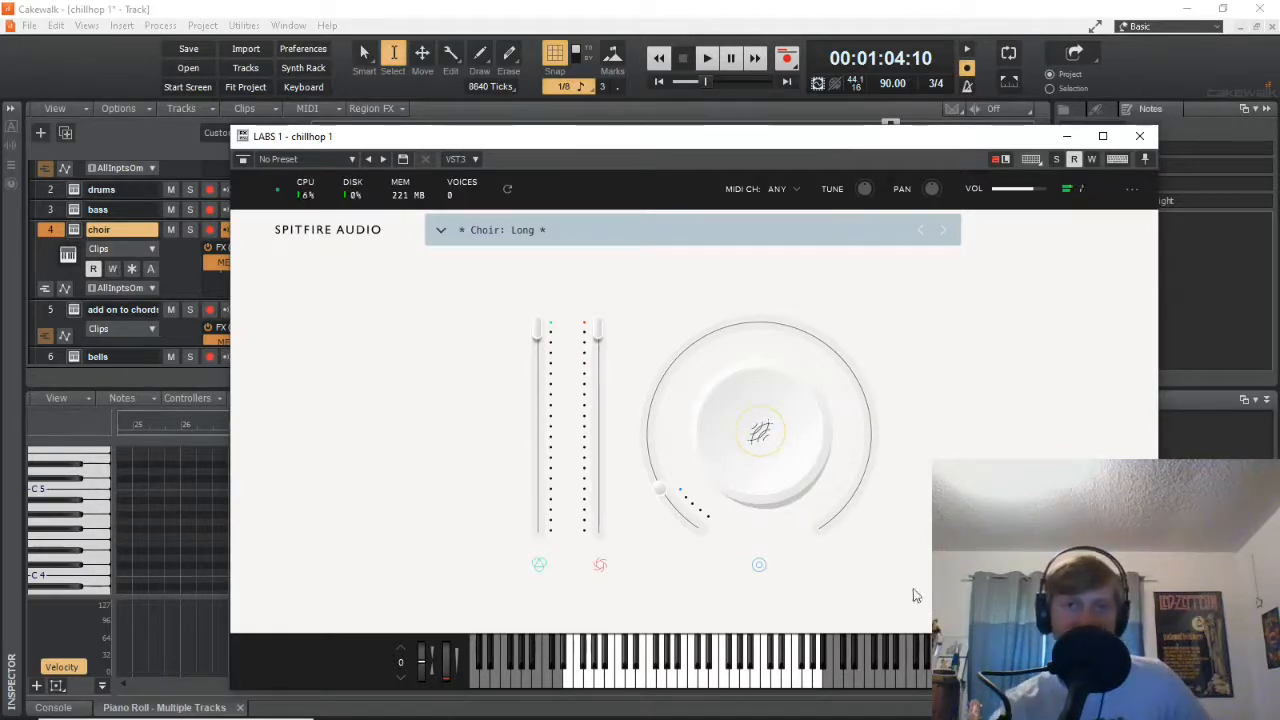
pyautogui.click(1066, 135)
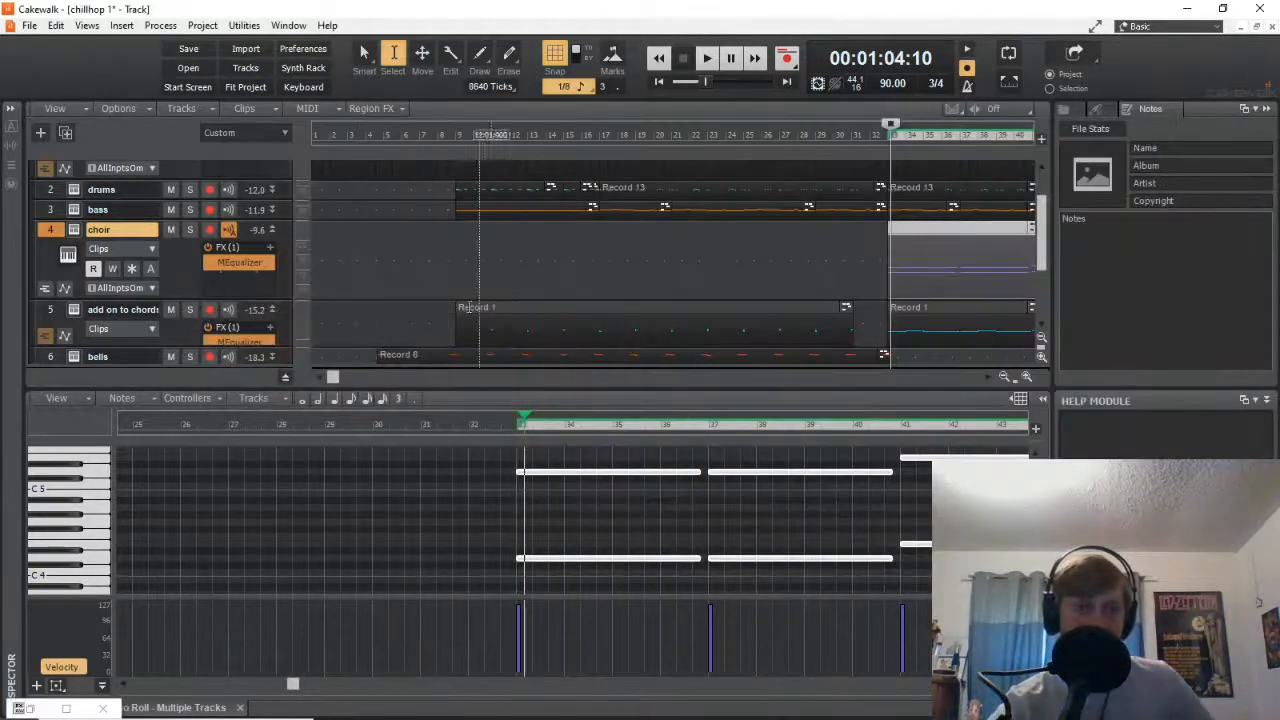
# Select the first add on to chords clip, show that track's Dexed synth with the PHAROH preset, reposition its window, and minimize it.
pyautogui.scroll(-3, 398, 282)
pyautogui.scroll(3, 385, 274)
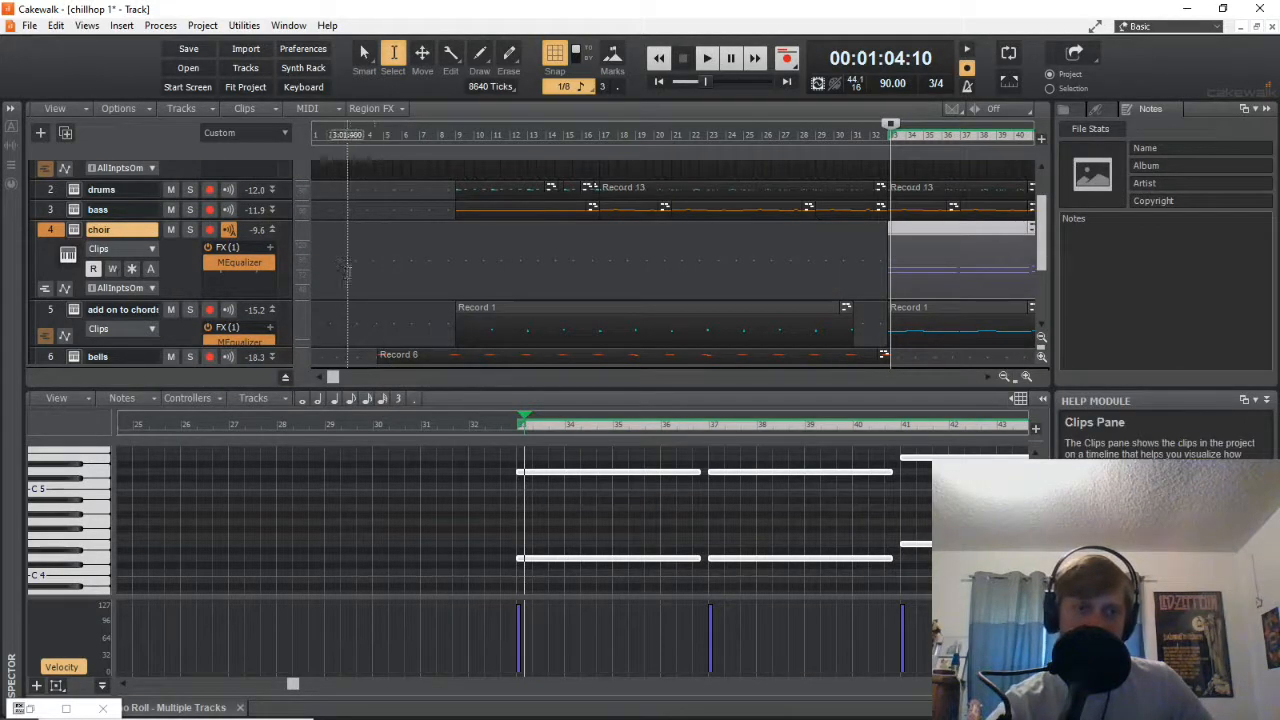
pyautogui.scroll(-3, 362, 261)
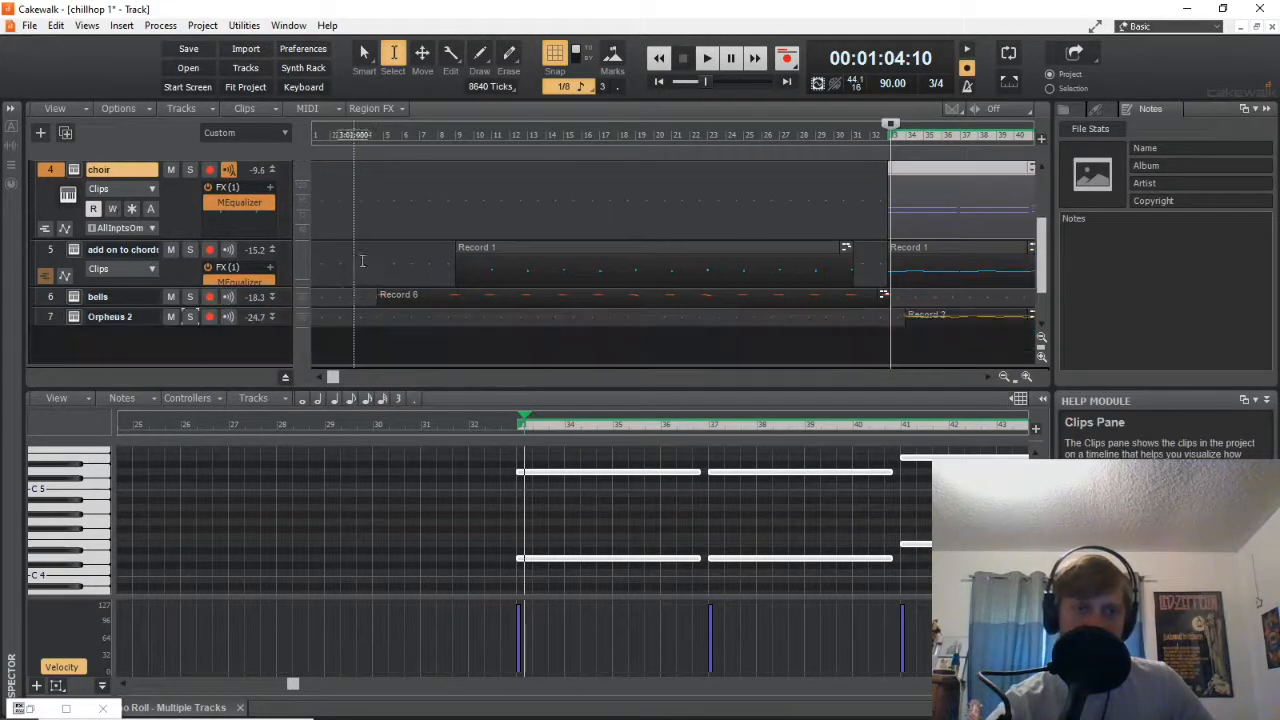
pyautogui.click(479, 263)
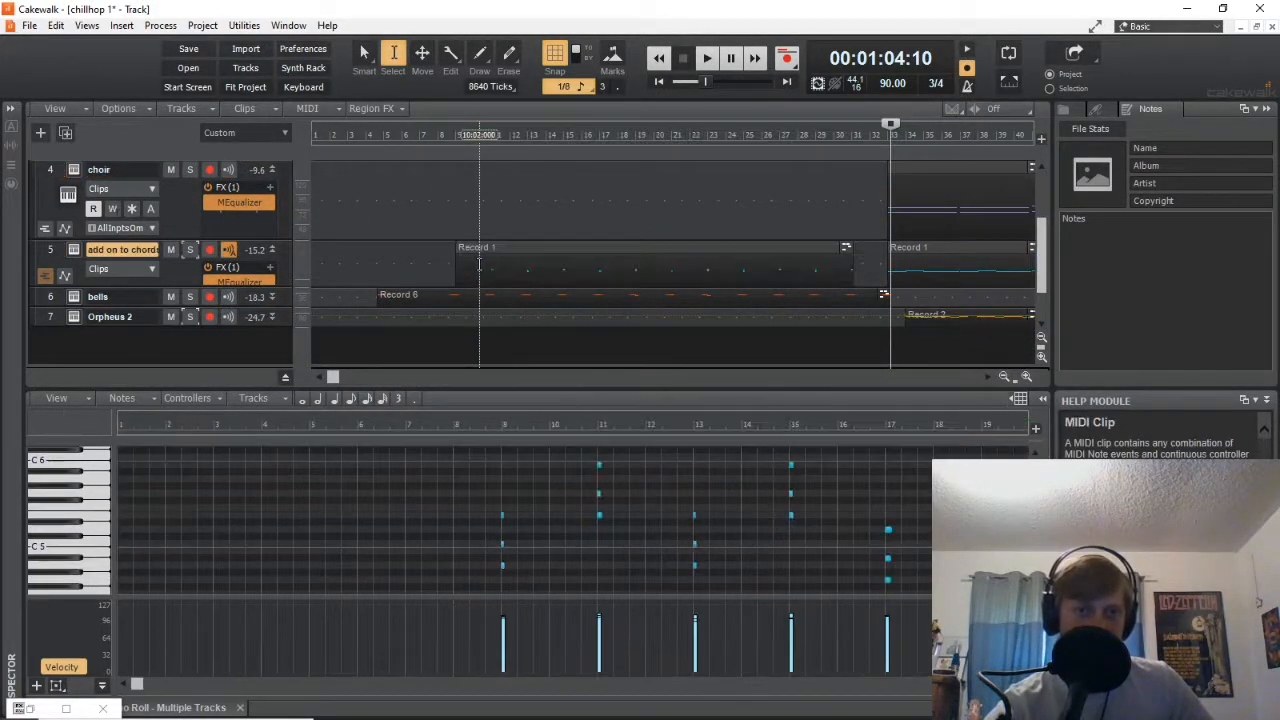
pyautogui.click(72, 255)
pyautogui.moveTo(898, 214); pyautogui.dragTo(724, 135)
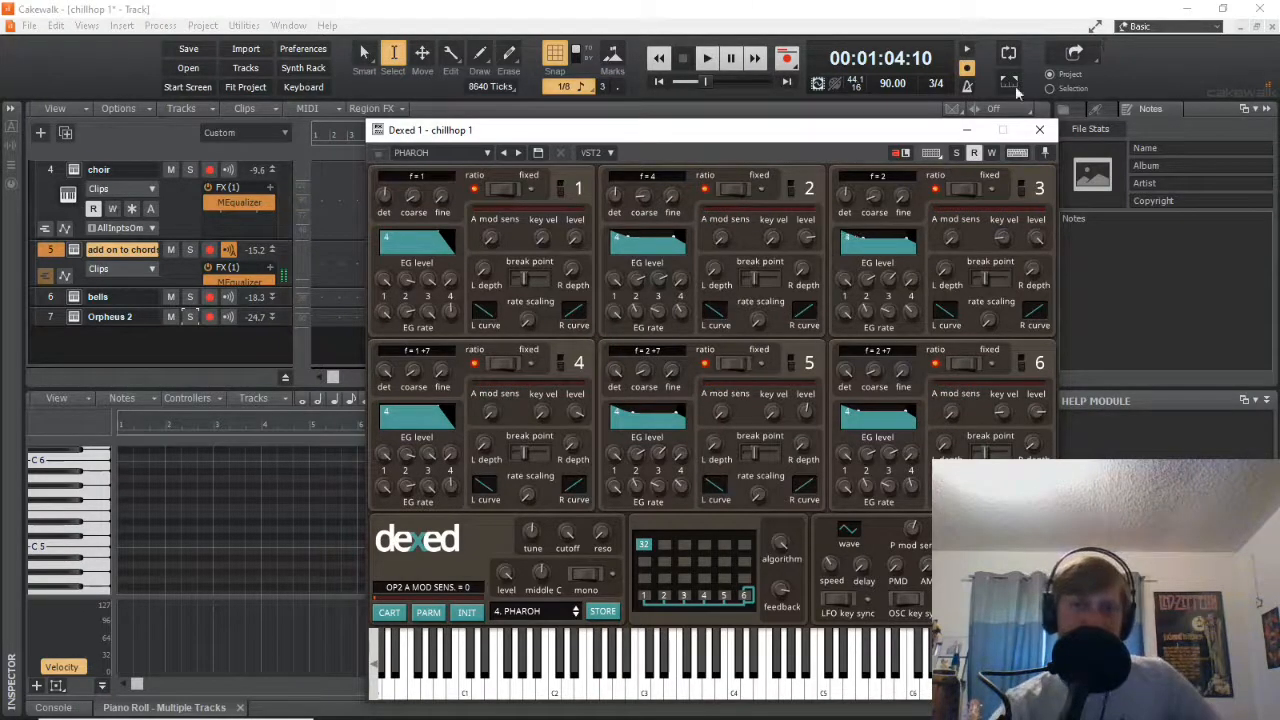
pyautogui.click(968, 133)
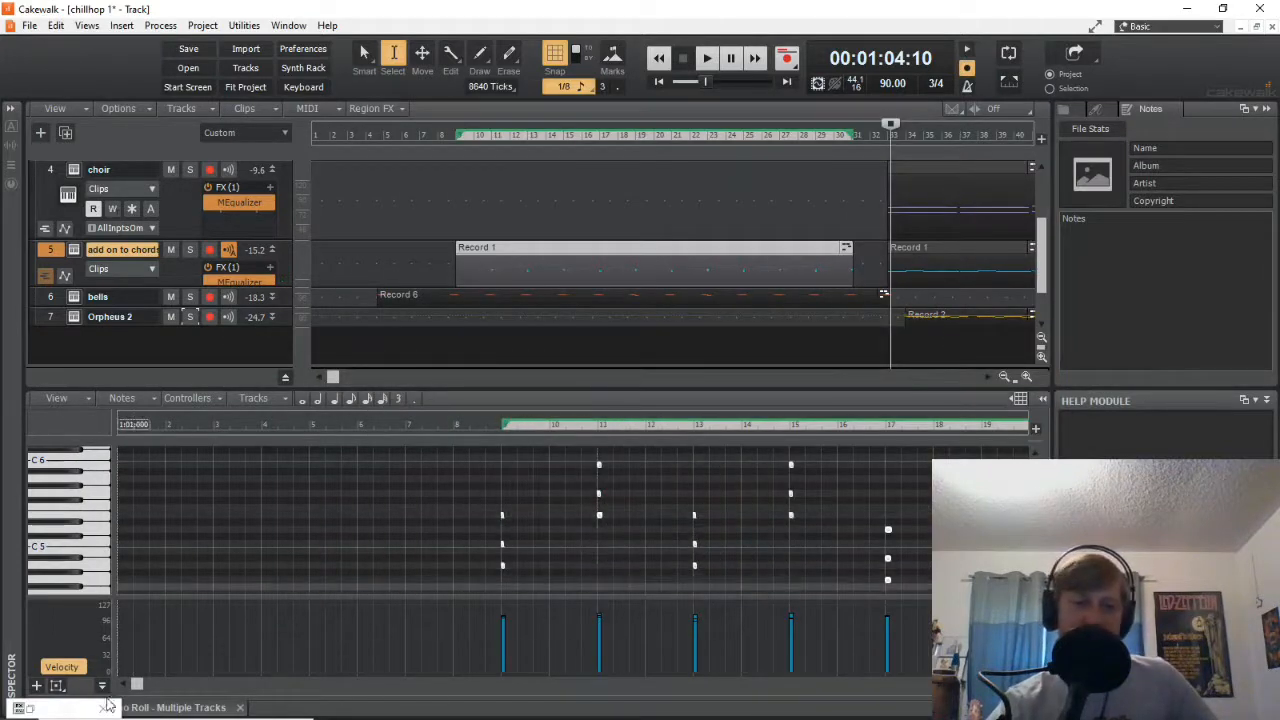
# Show the console's effect racks, open the Pan bus's PanCake2 effect, and reposition its window.
pyautogui.click(52, 707)
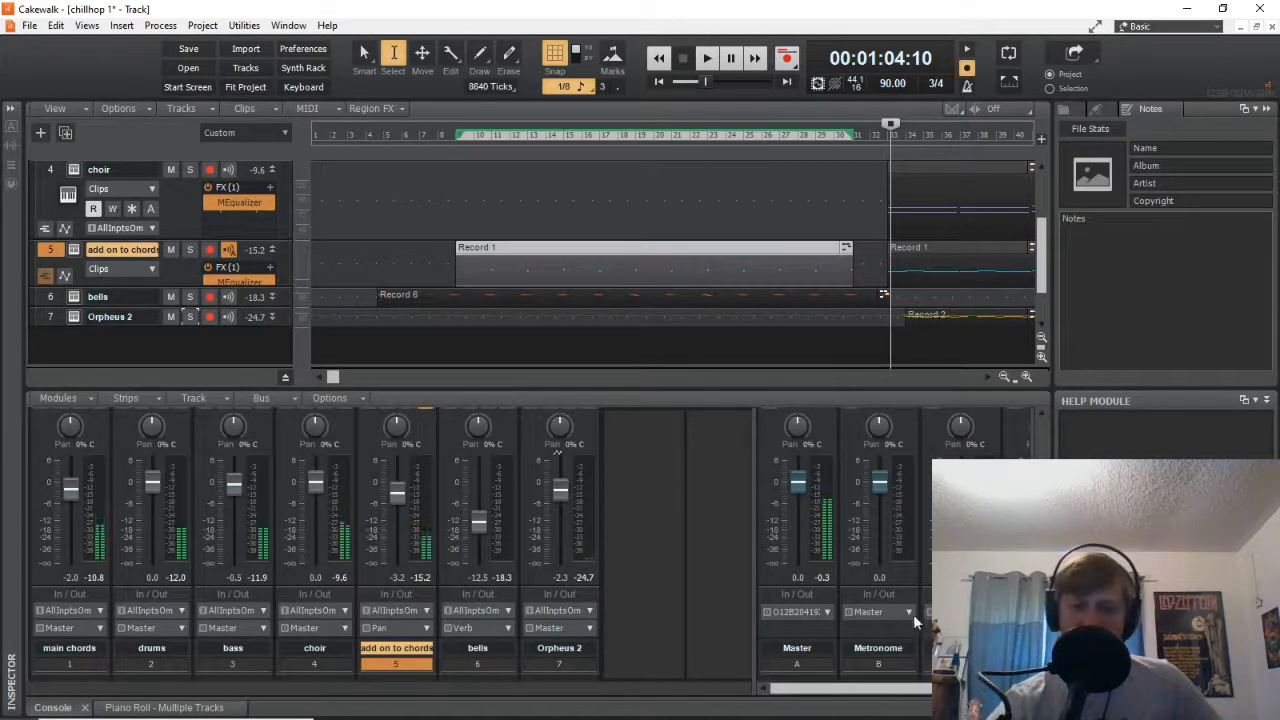
pyautogui.scroll(3, 557, 453)
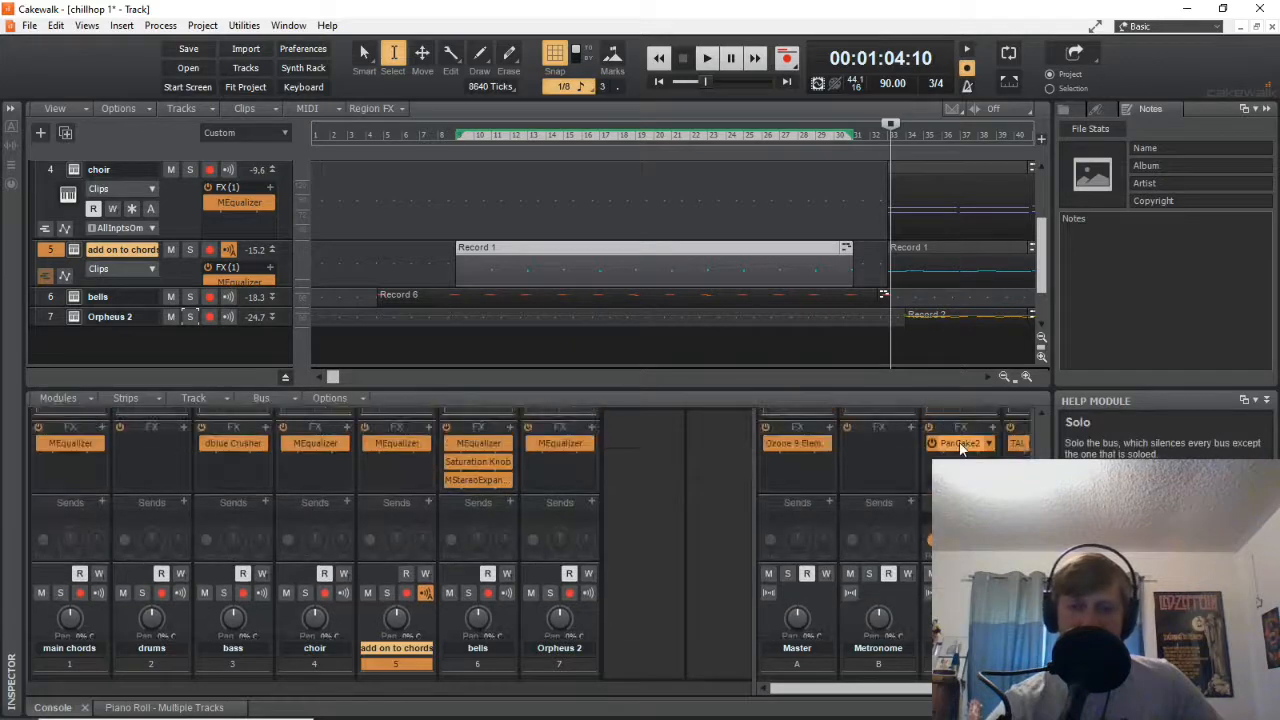
pyautogui.doubleClick(960, 444)
pyautogui.moveTo(709, 219); pyautogui.dragTo(746, 199)
# Solo the add on to chords track, move the PanCake2 window aside, and play the track from measure 49.
pyautogui.click(190, 251)
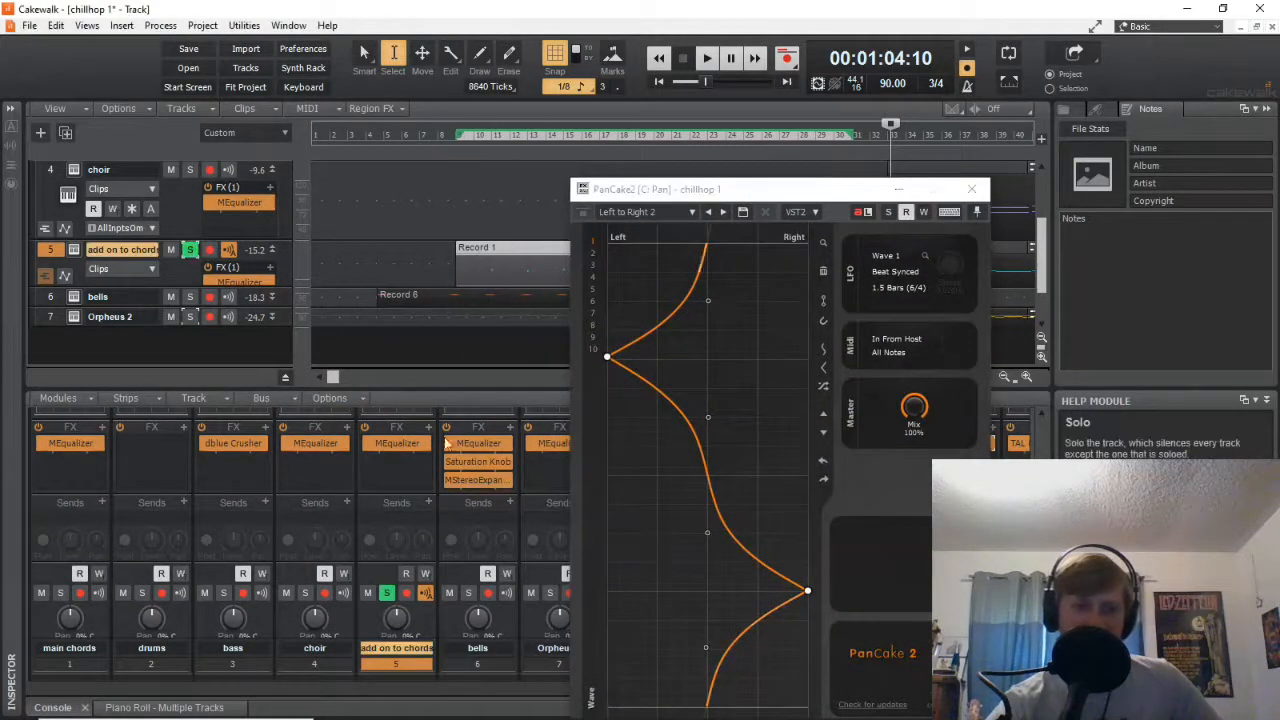
pyautogui.moveTo(766, 191); pyautogui.dragTo(516, 210)
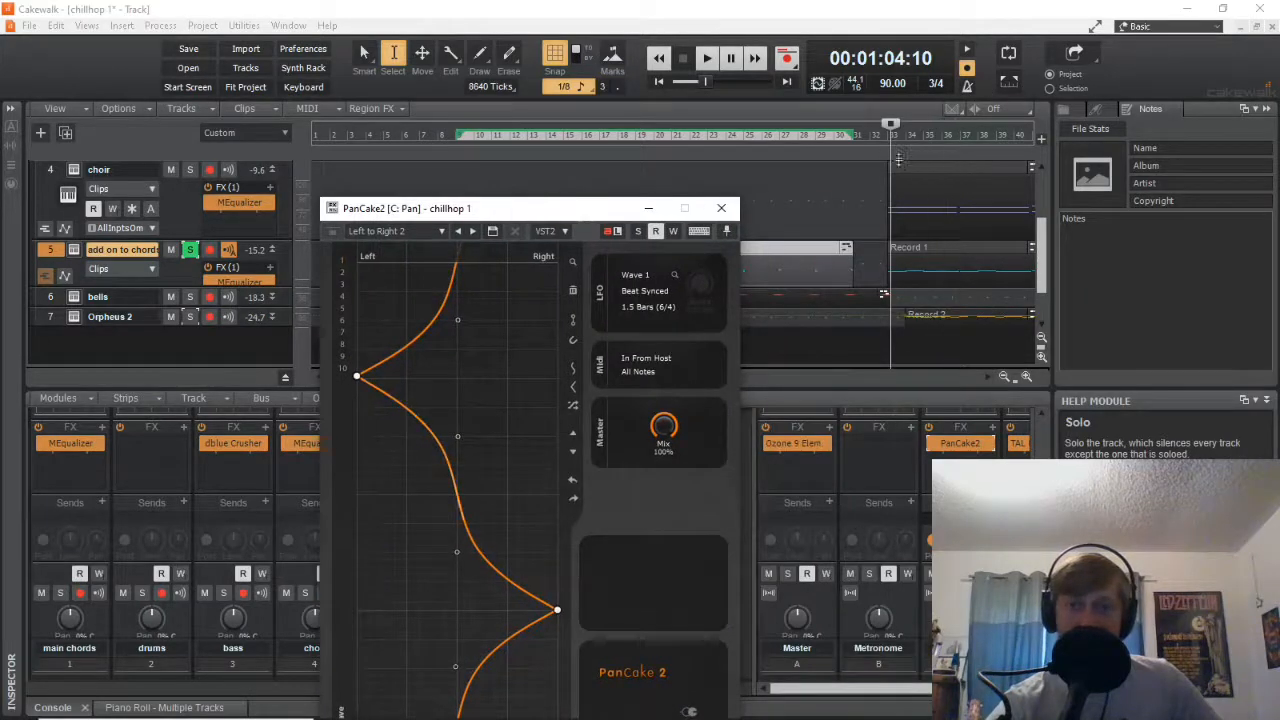
pyautogui.moveTo(502, 213); pyautogui.dragTo(339, 482)
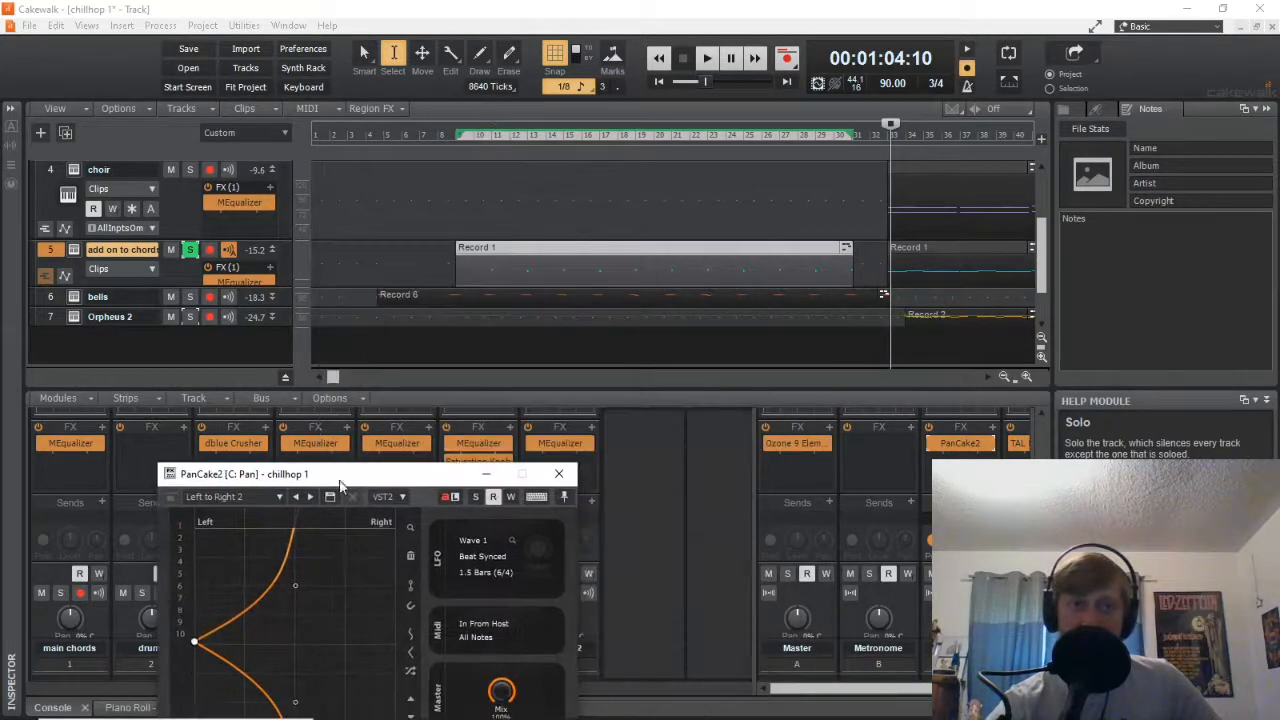
pyautogui.moveTo(331, 377); pyautogui.dragTo(521, 378)
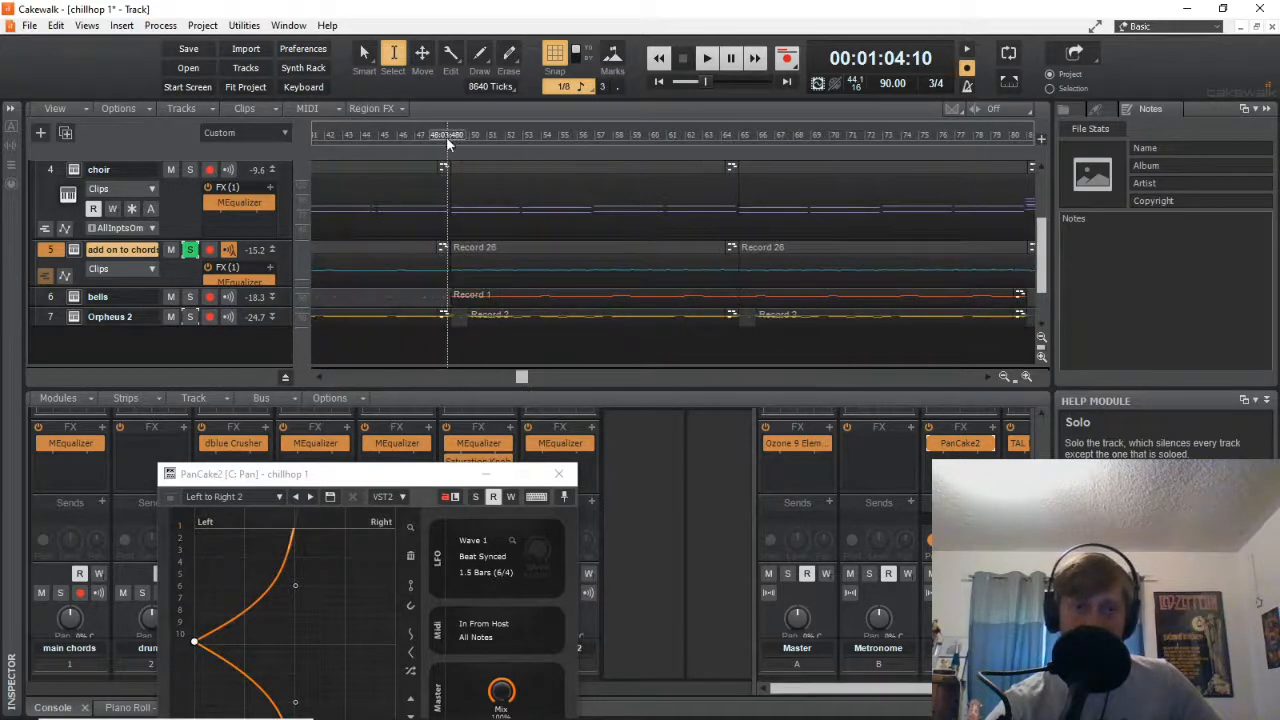
pyautogui.click(453, 139)
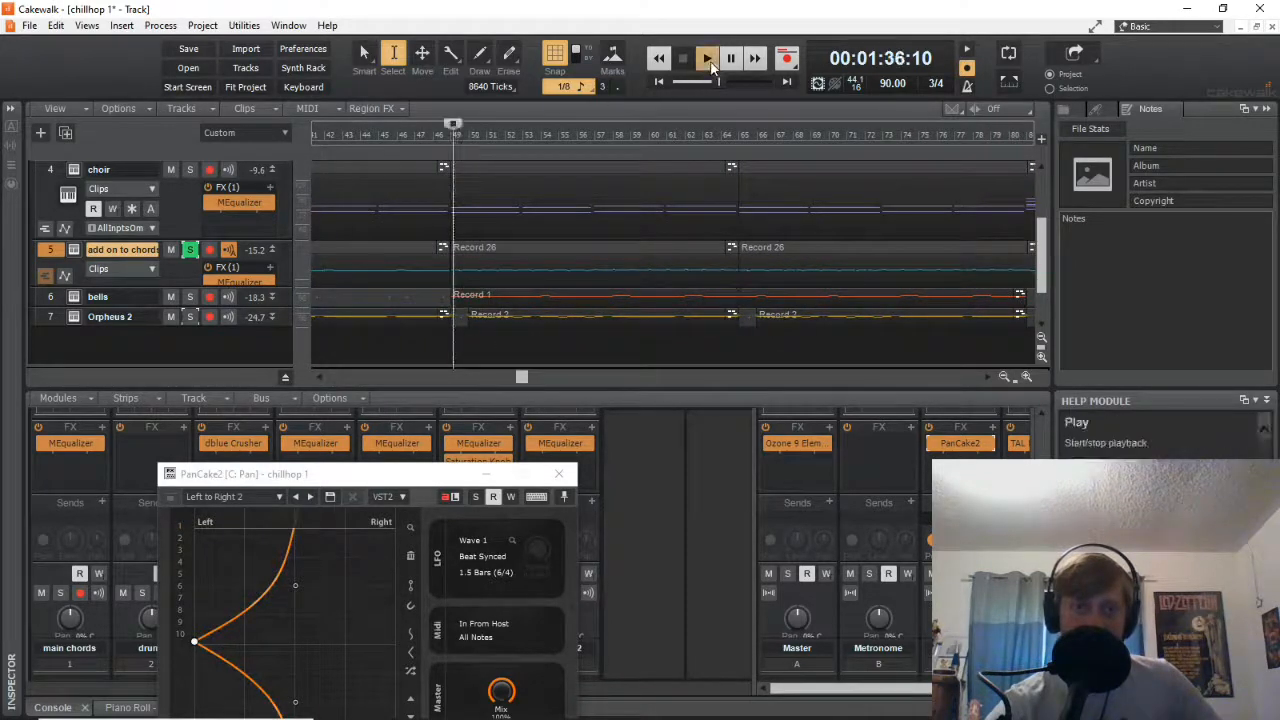
pyautogui.click(706, 57)
# Bring the PanCake2 window into view, shift the pan curve's far-left point further along the cycle, and move it back.
pyautogui.moveTo(340, 479); pyautogui.dragTo(592, 176)
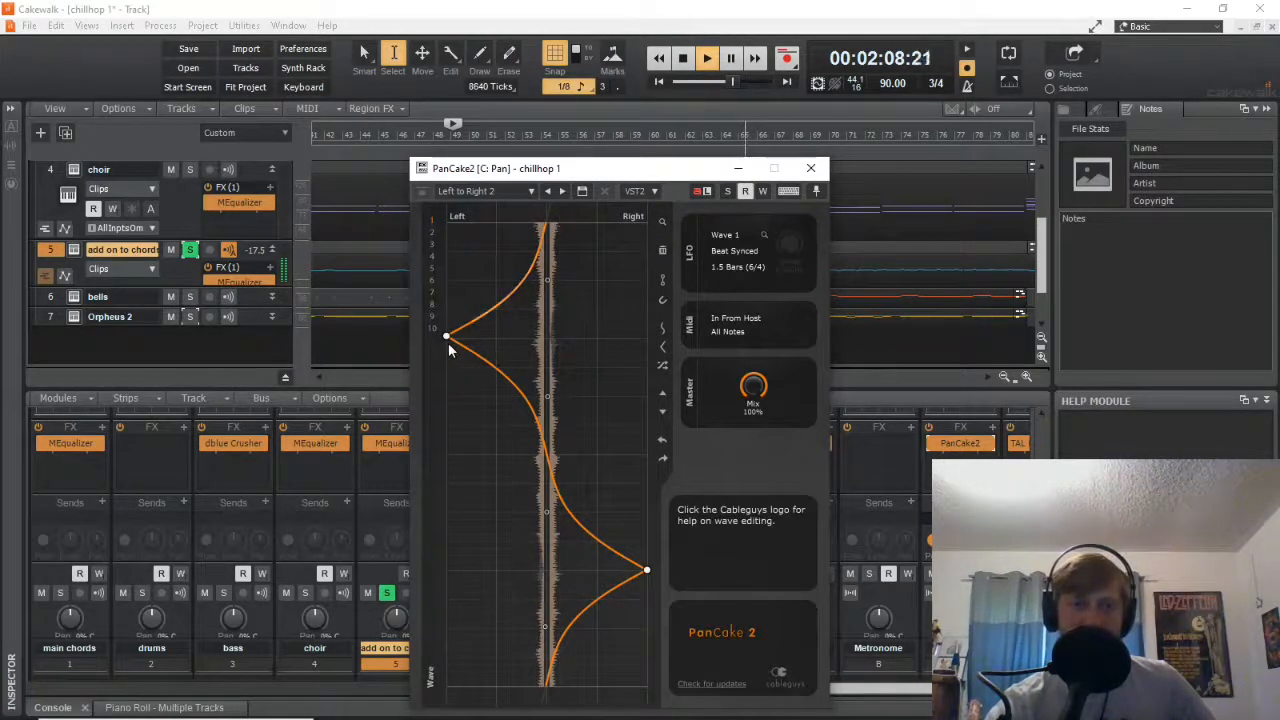
pyautogui.moveTo(447, 338); pyautogui.dragTo(446, 396)
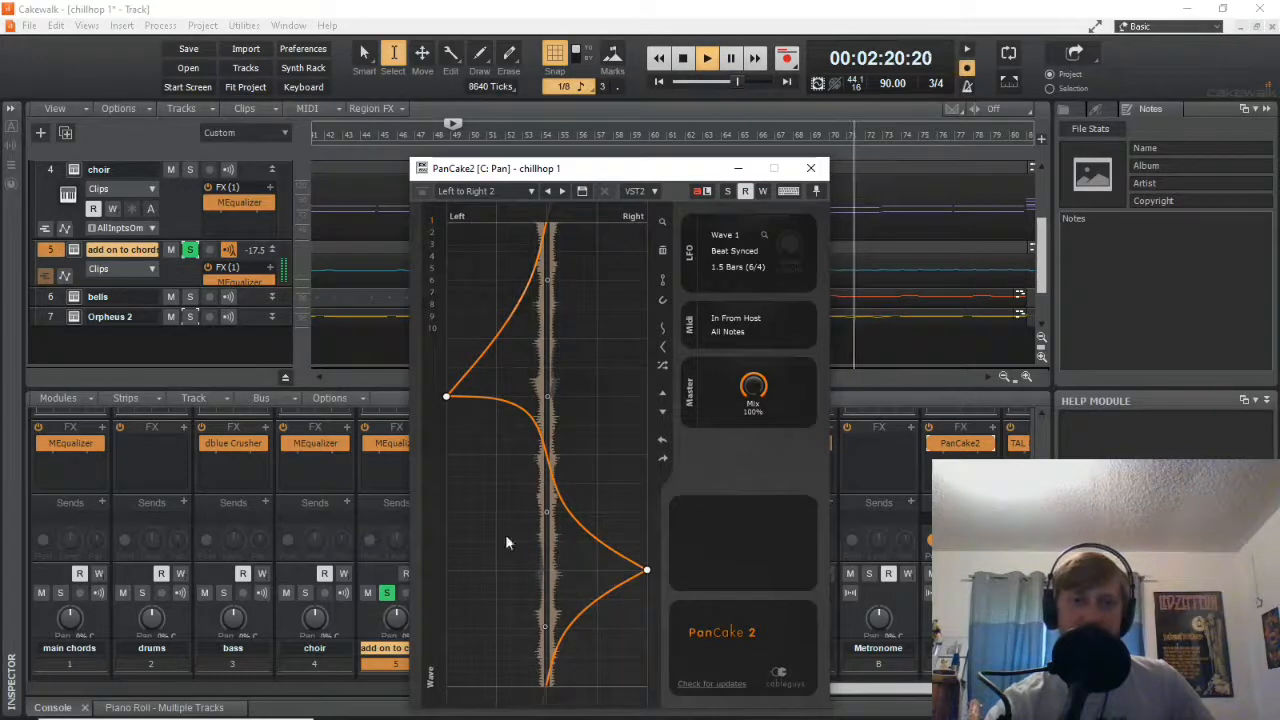
pyautogui.moveTo(446, 398); pyautogui.dragTo(446, 338)
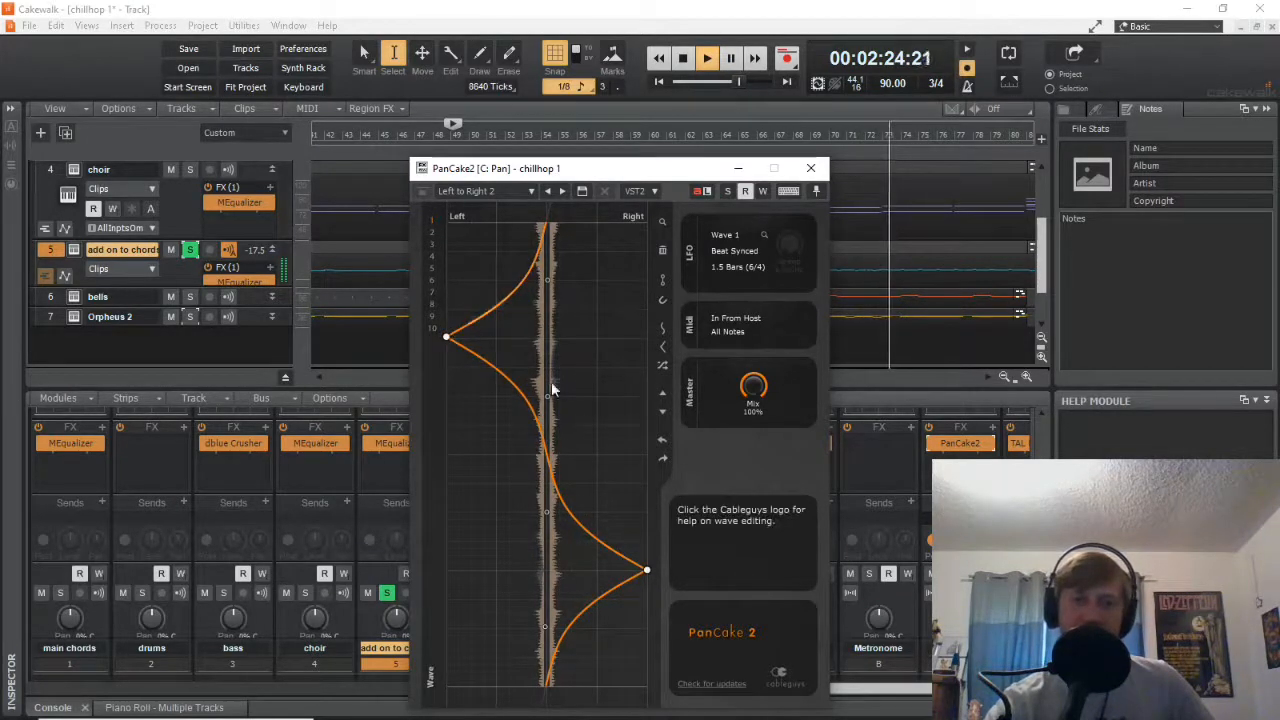
# Close PanCake2, clear the solo on the add on to chords track, and stop playback.
pyautogui.click(808, 169)
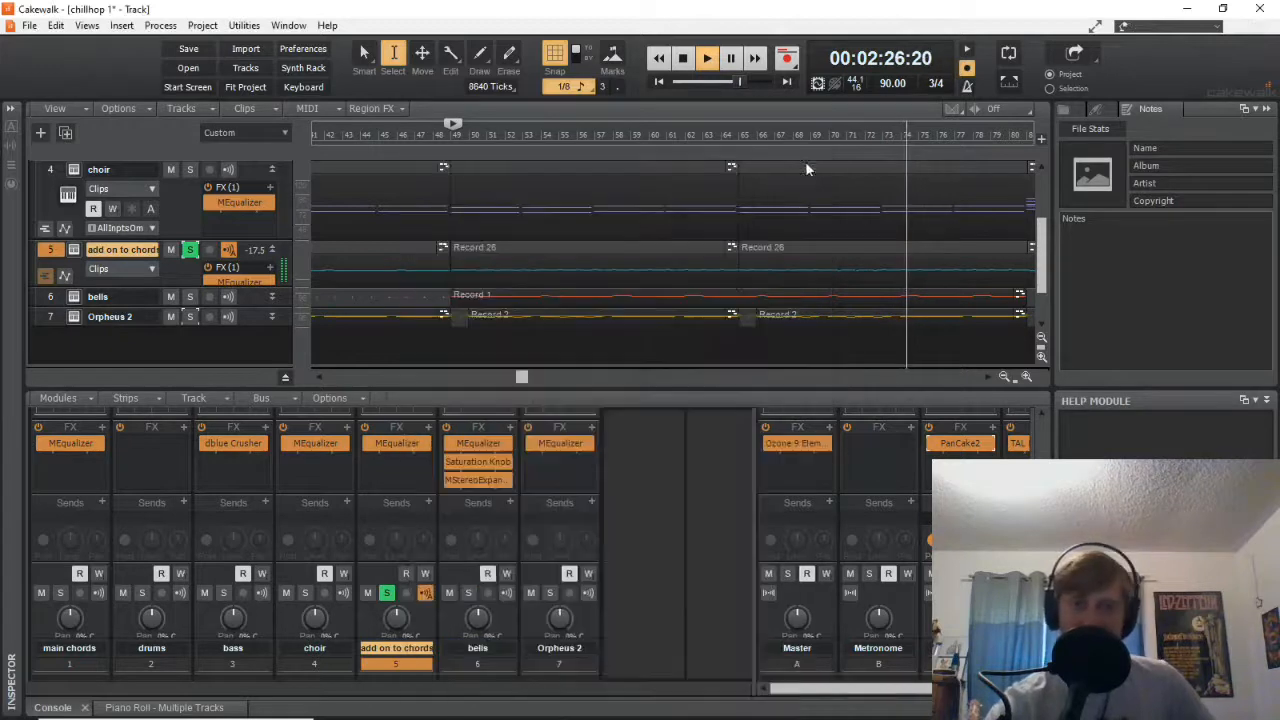
pyautogui.click(191, 248)
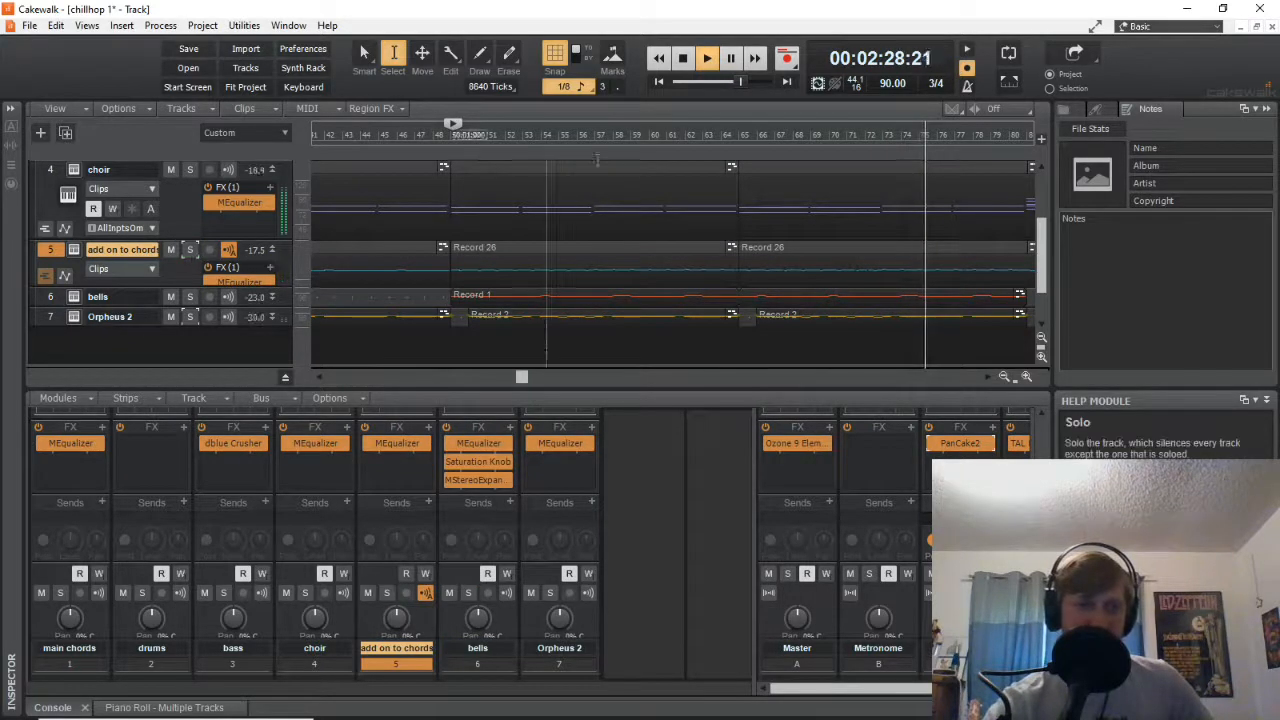
pyautogui.press('space')
# Show the bells track's Surge synth with the Soft Suitcase patch, reposition its window, and minimize it.
pyautogui.scroll(-2, 183, 284)
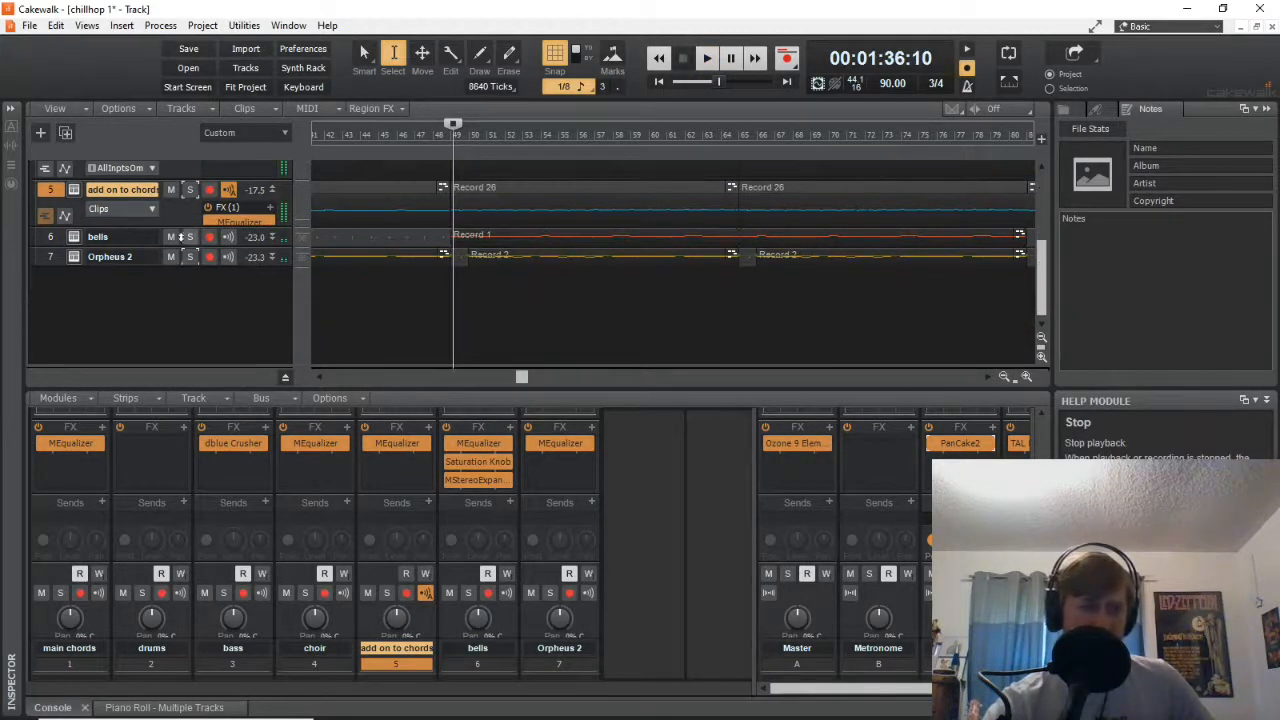
pyautogui.click(74, 238)
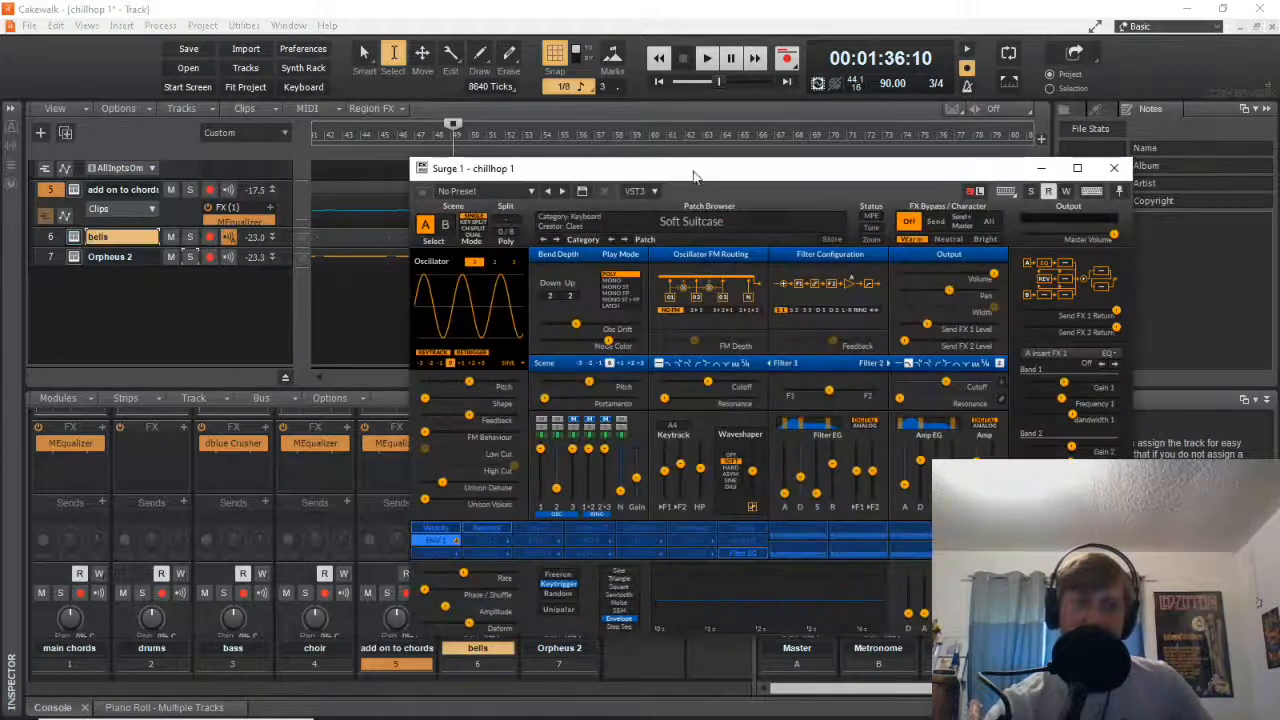
pyautogui.moveTo(725, 171); pyautogui.dragTo(693, 105)
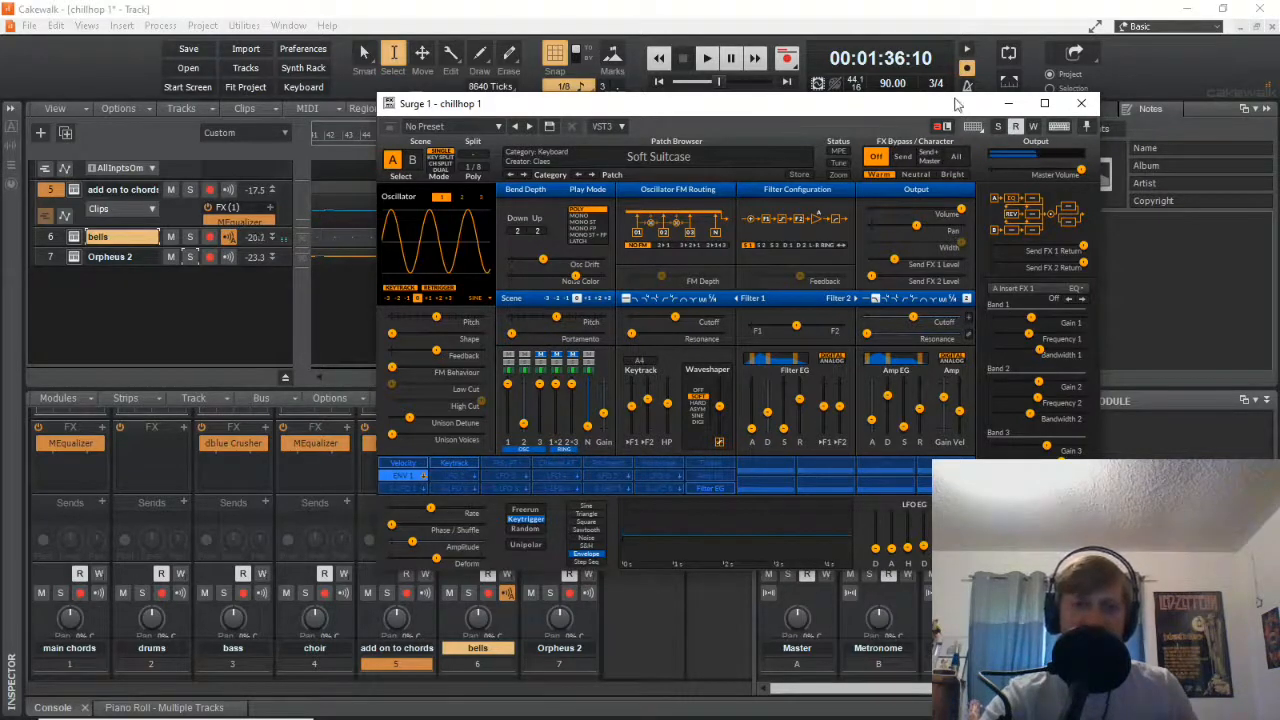
pyautogui.click(1008, 104)
# Expand the bells track and bypass its Saturation Knob and MStereoExpander effects.
pyautogui.scroll(3, 200, 305)
pyautogui.scroll(-2, 240, 318)
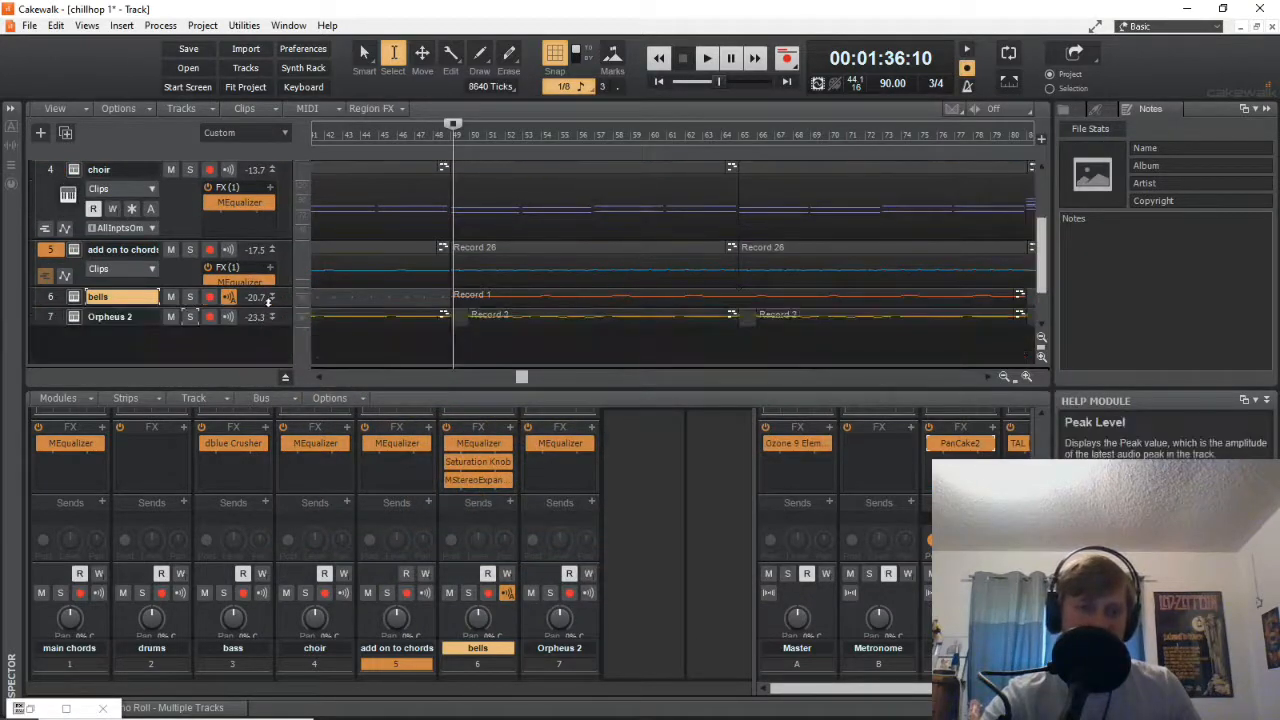
pyautogui.click(277, 297)
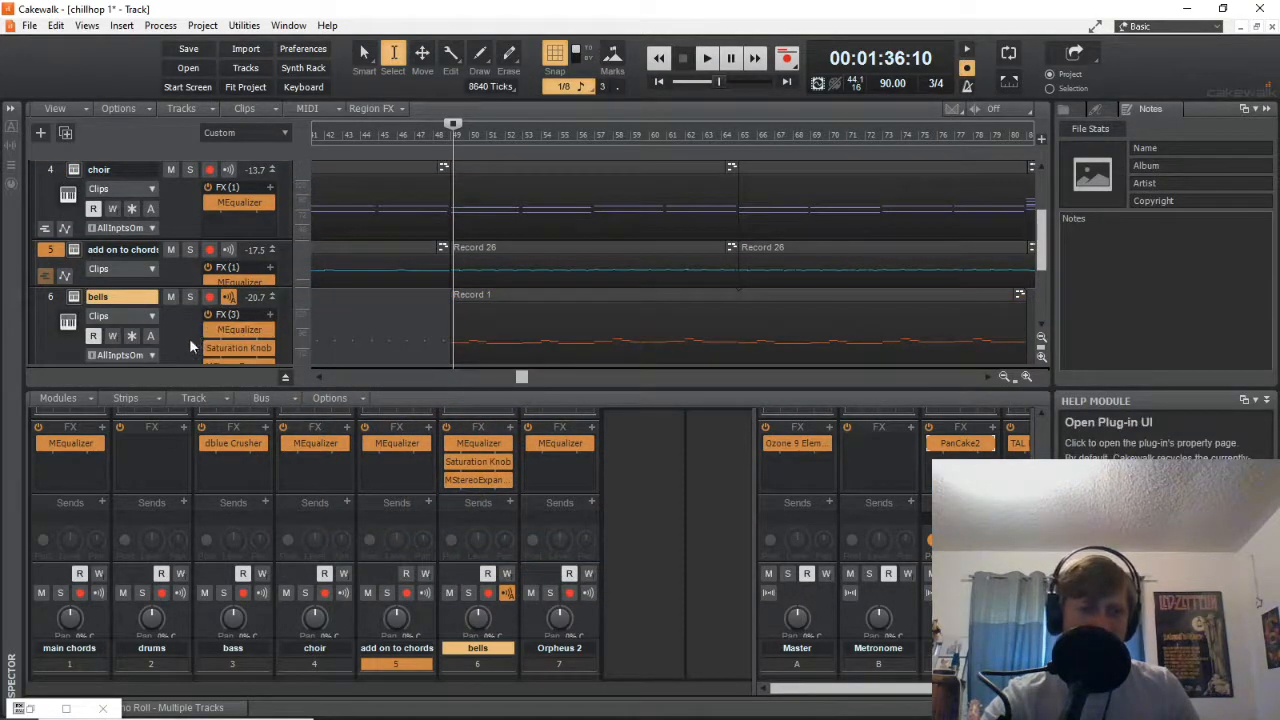
pyautogui.scroll(-1, 193, 320)
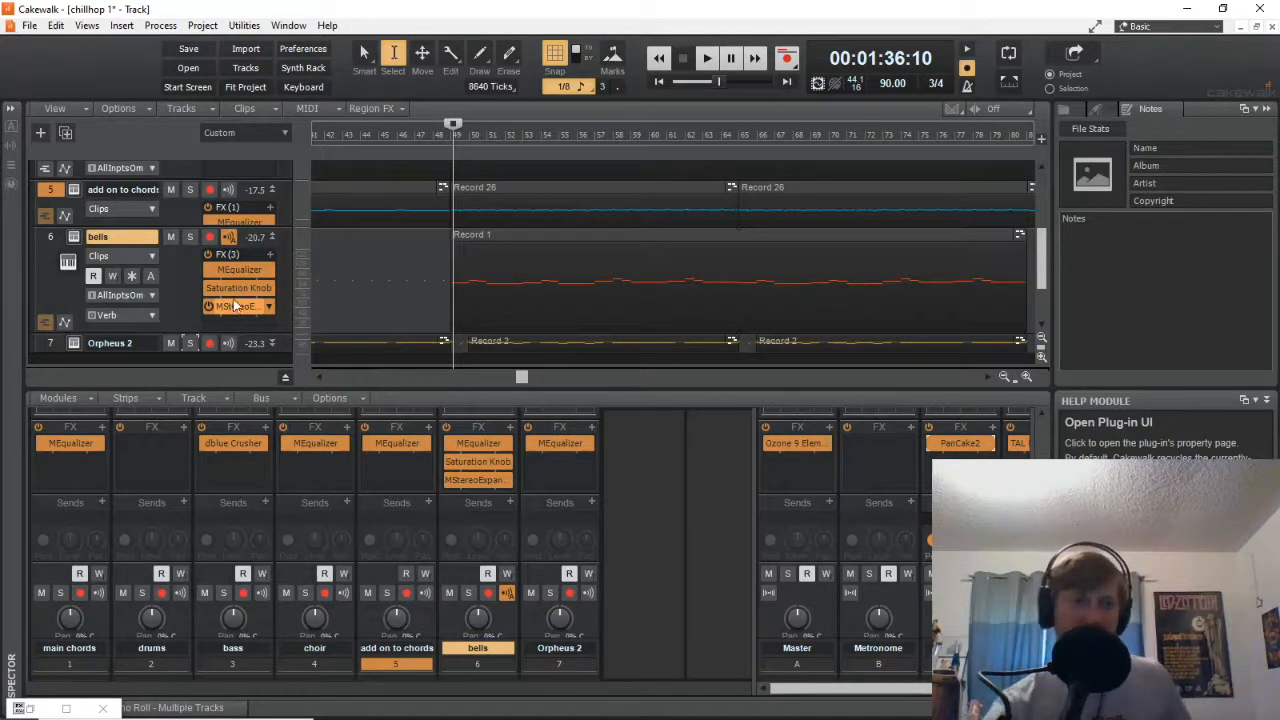
pyautogui.click(209, 288)
pyautogui.click(209, 306)
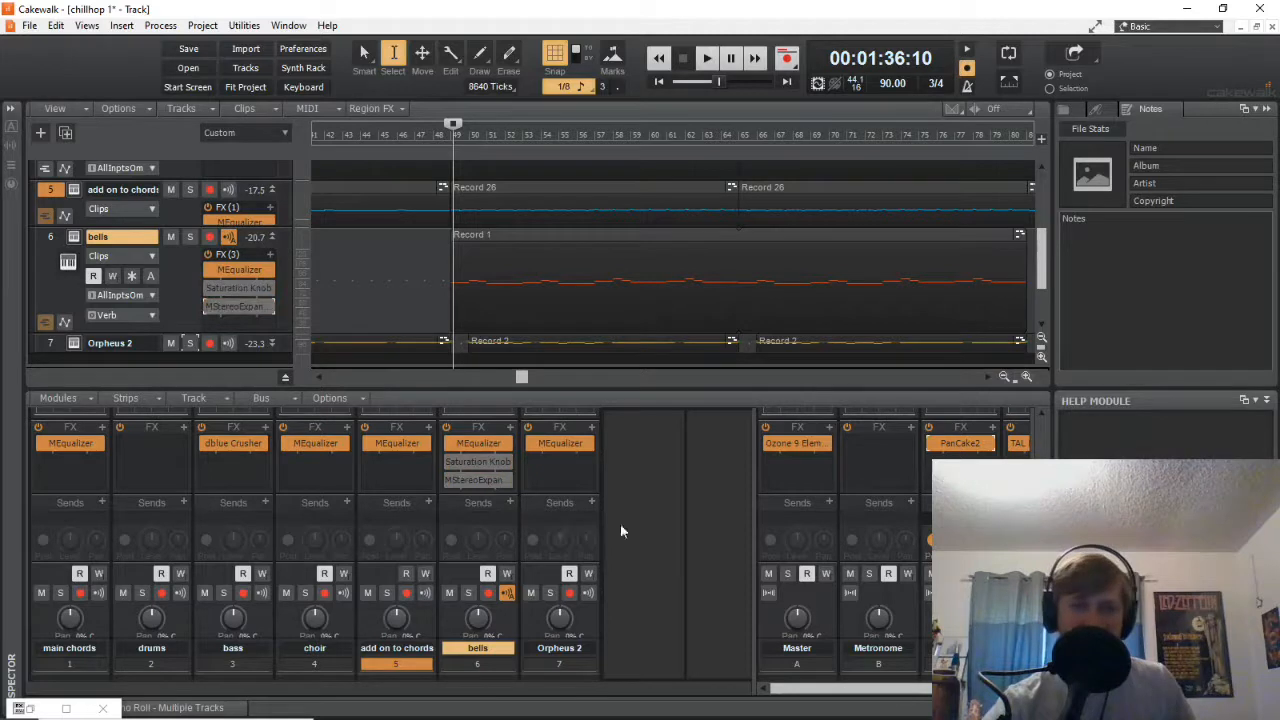
# Bypass the TAL Reverb III effect on the Verb bus, play from measure 49, solo the bells track, and stop.
pyautogui.moveTo(778, 693); pyautogui.dragTo(830, 693)
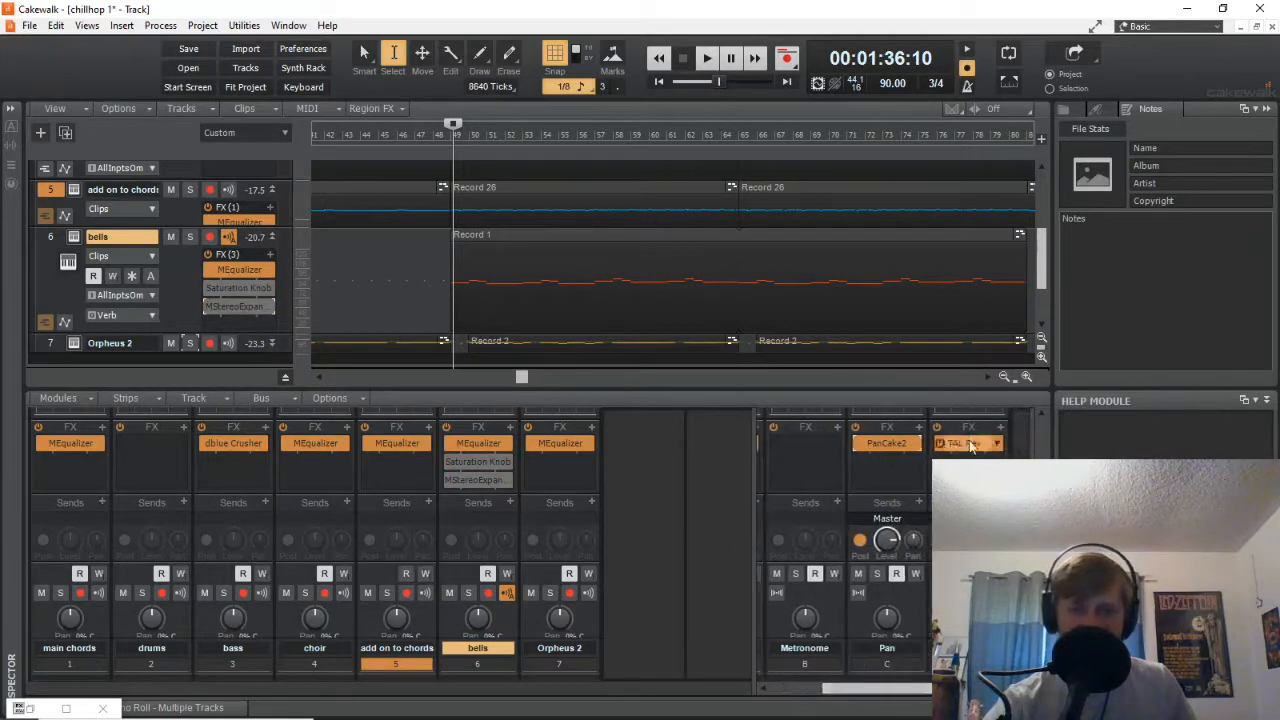
pyautogui.click(940, 445)
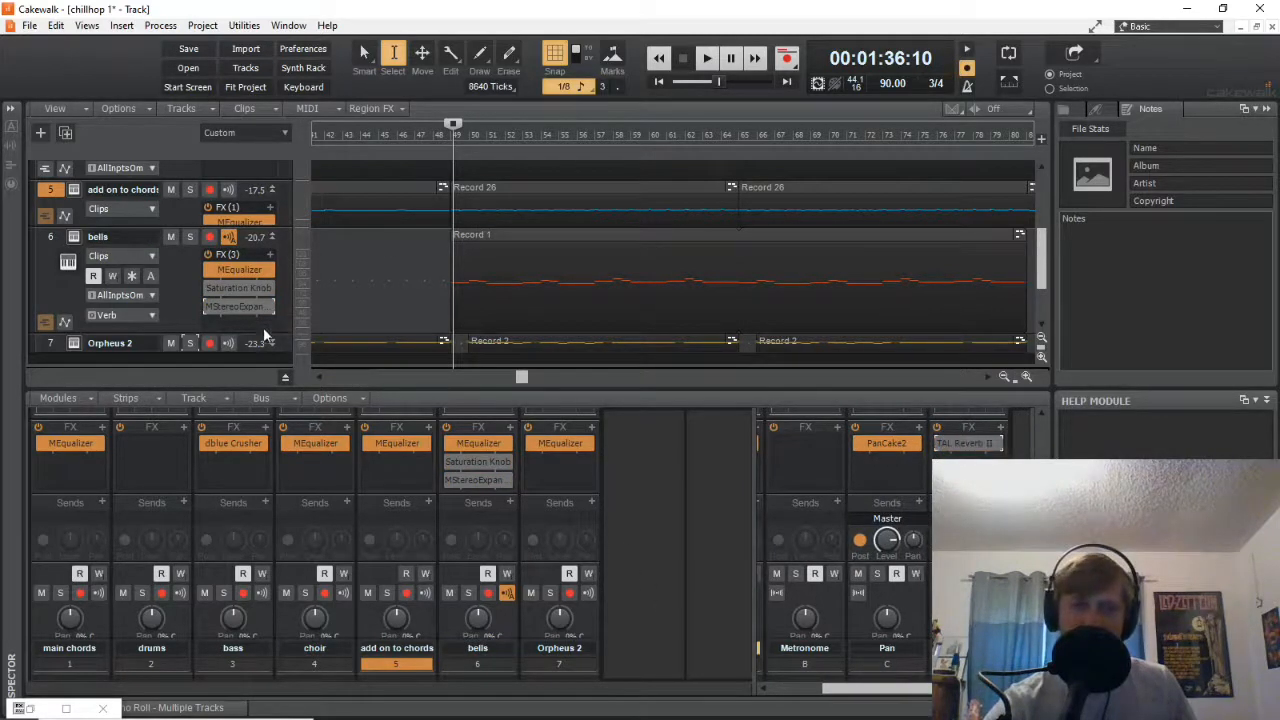
pyautogui.click(707, 57)
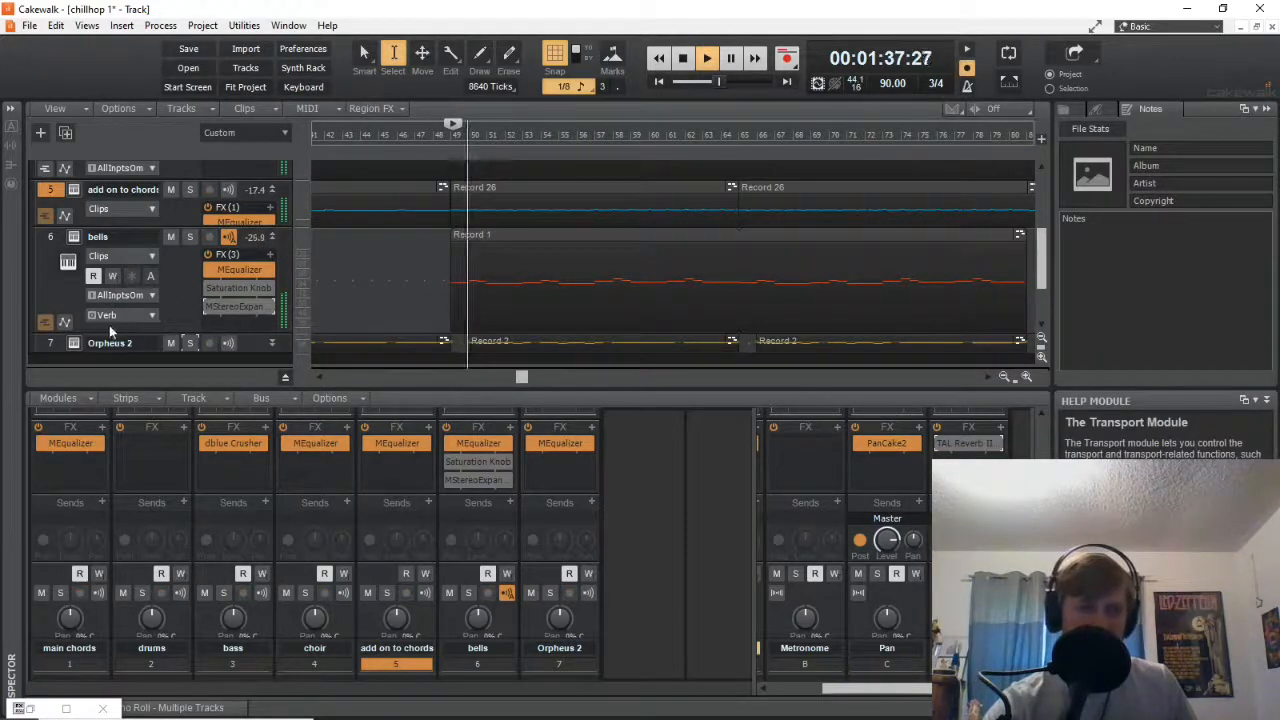
pyautogui.click(190, 238)
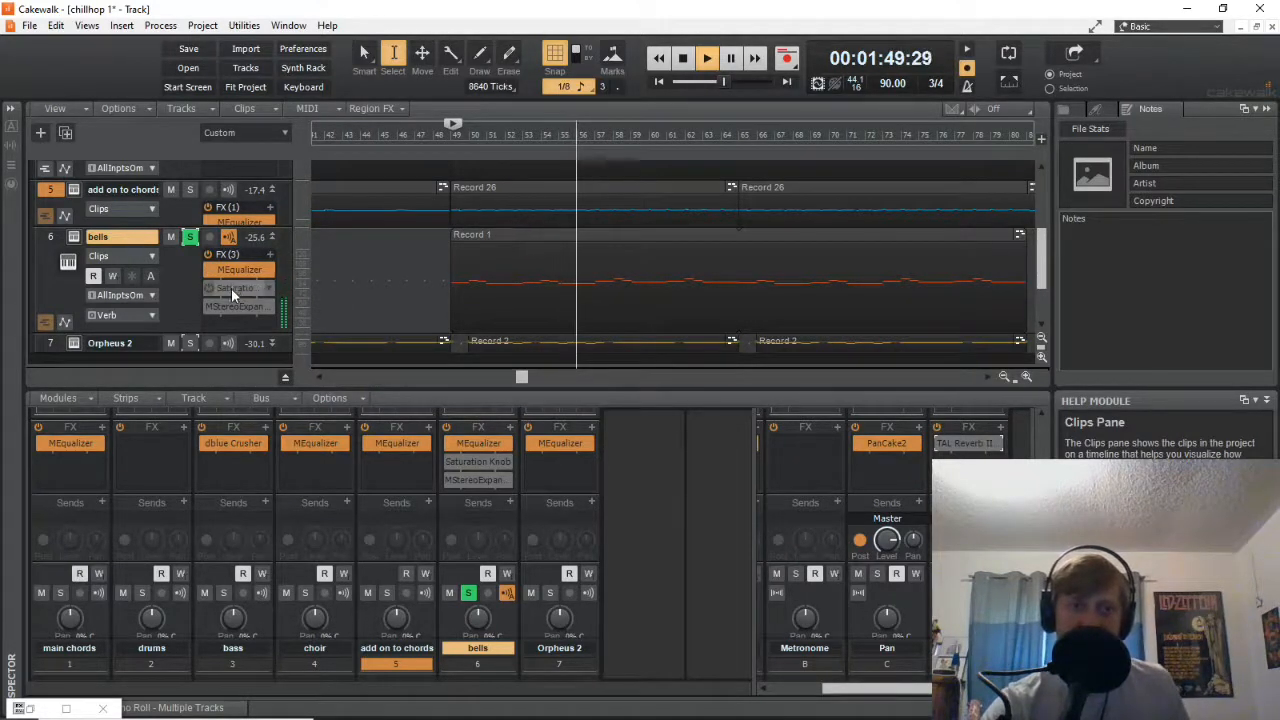
pyautogui.click(684, 58)
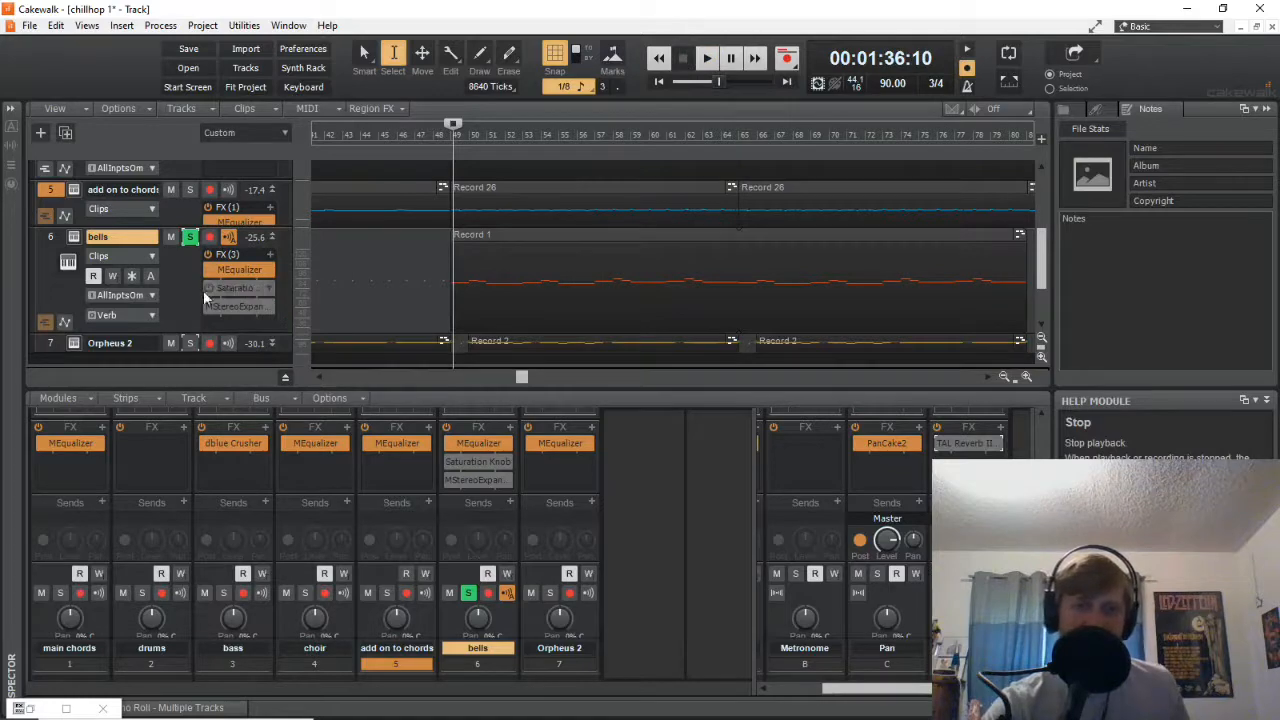
# Re-enable the bells track's Saturation Knob, show its window, and play the soloed bells with it.
pyautogui.doubleClick(232, 288)
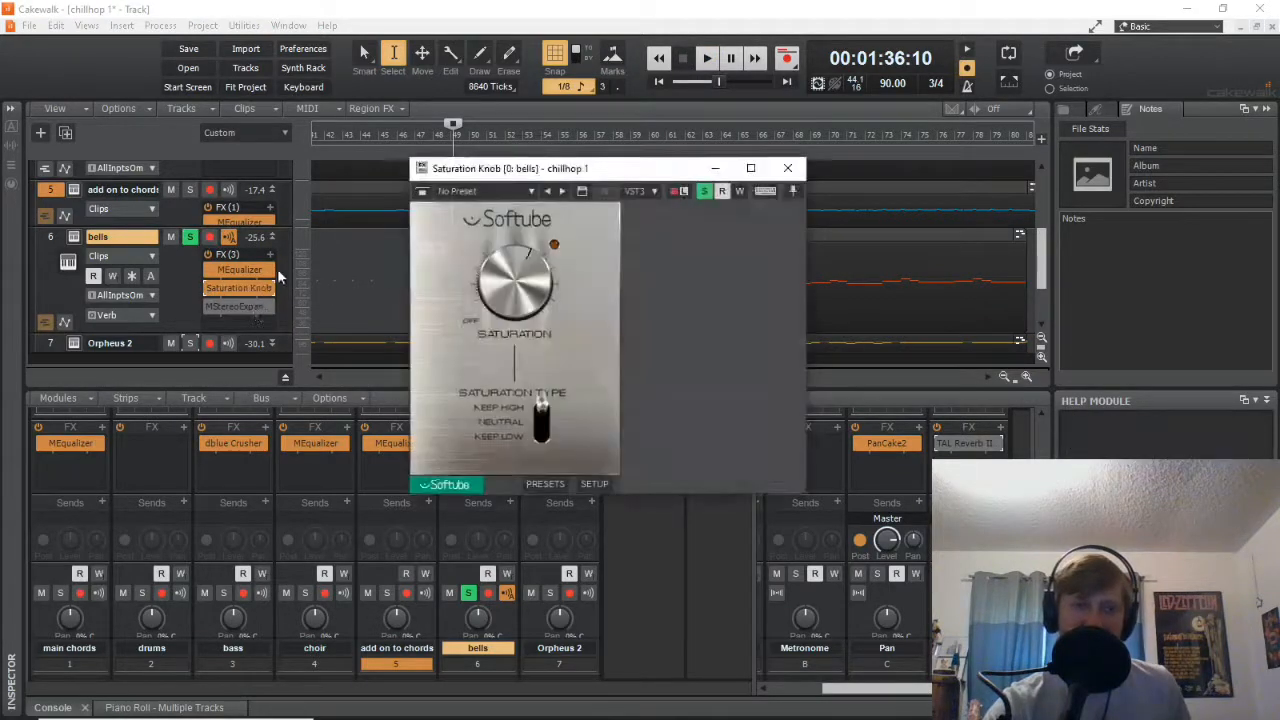
pyautogui.moveTo(623, 176); pyautogui.dragTo(661, 157)
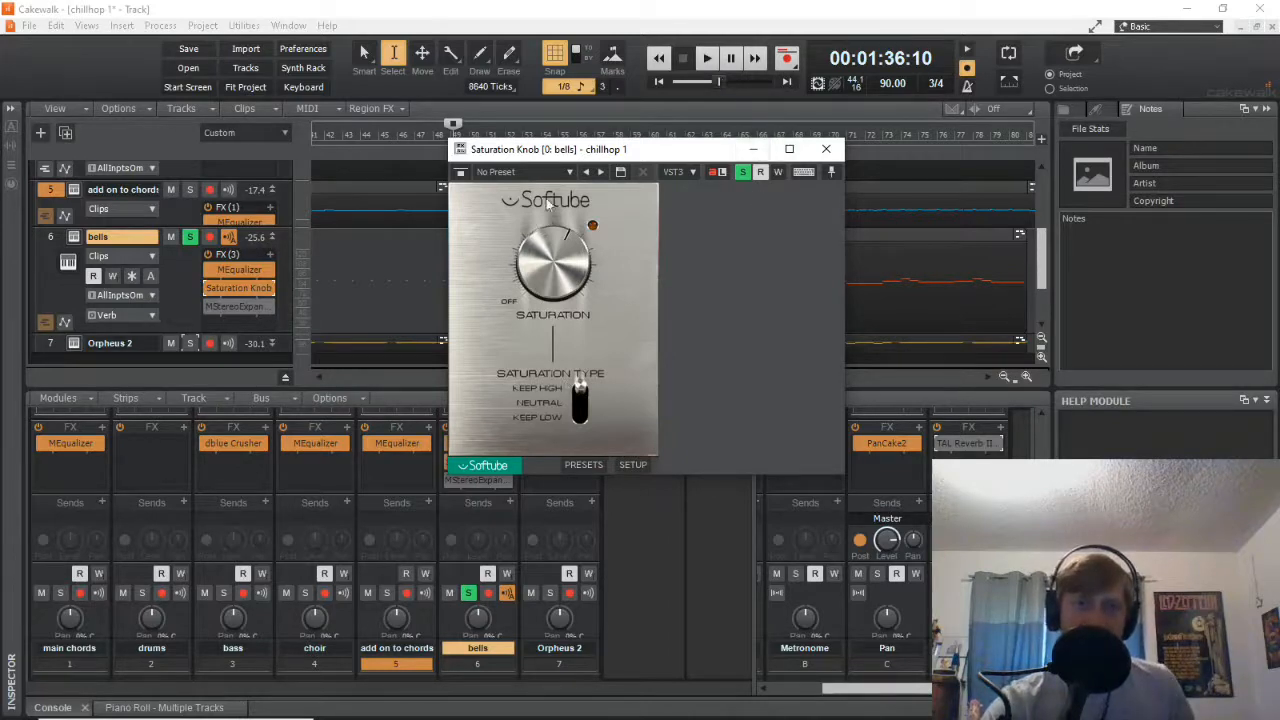
pyautogui.click(706, 60)
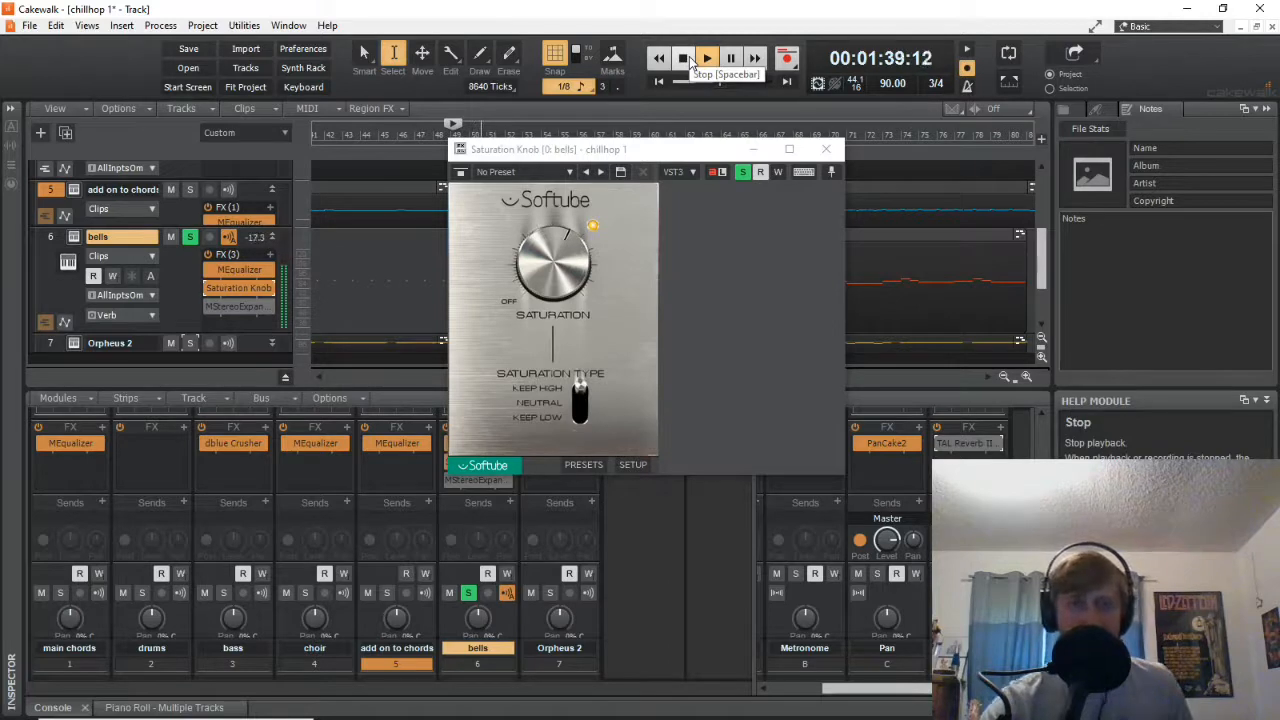
pyautogui.click(686, 59)
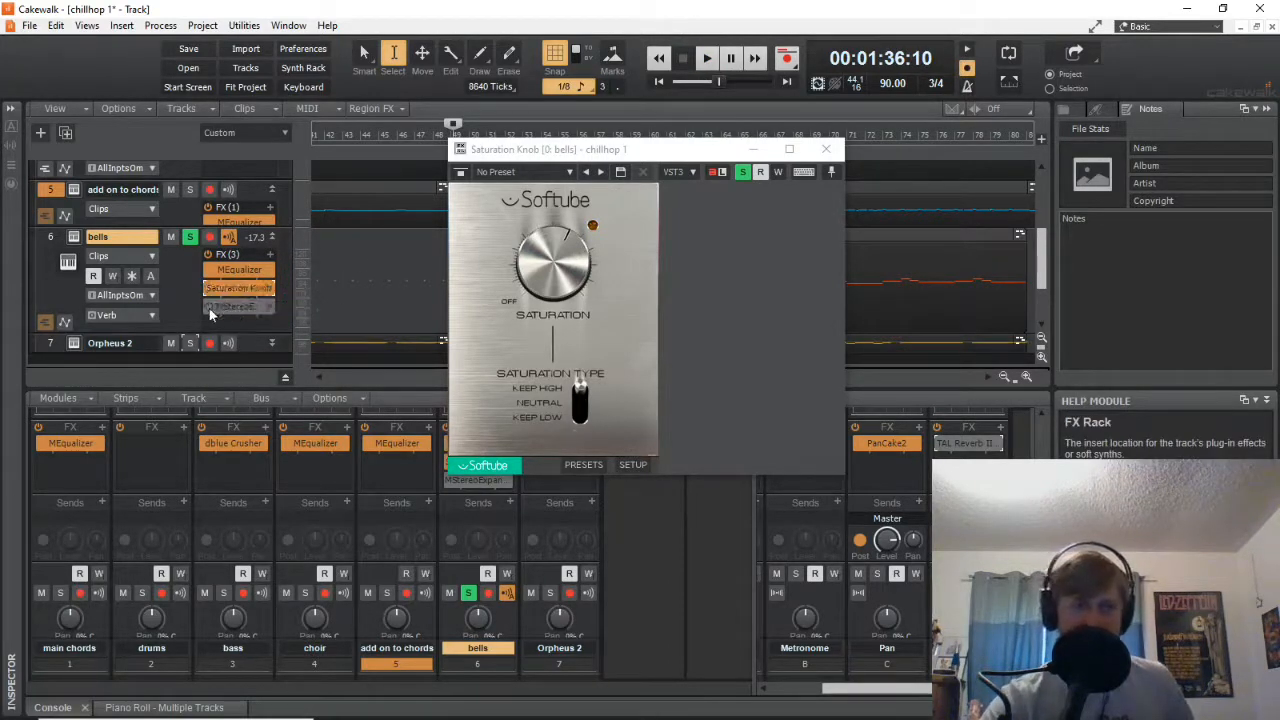
# Re-enable the bells track's MStereoExpander and the Verb bus's TAL Reverb III, and view the reverb's Stereo Plate settings.
pyautogui.click(209, 307)
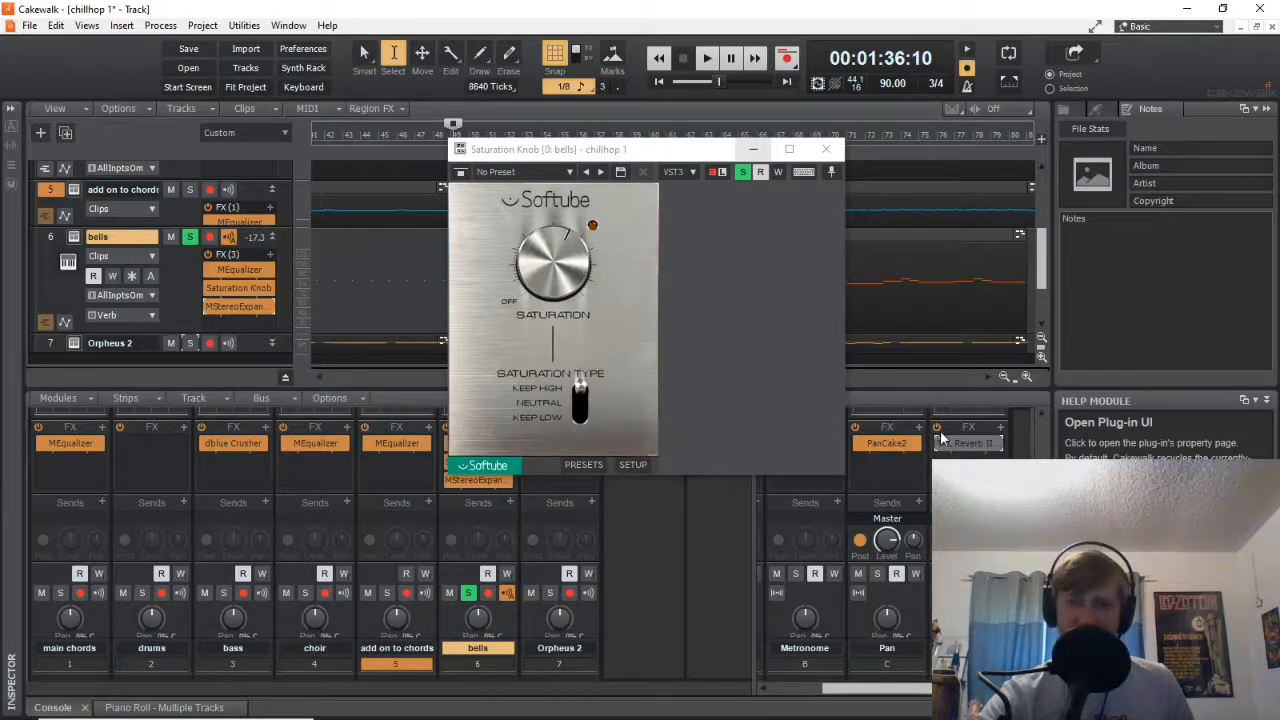
pyautogui.click(939, 429)
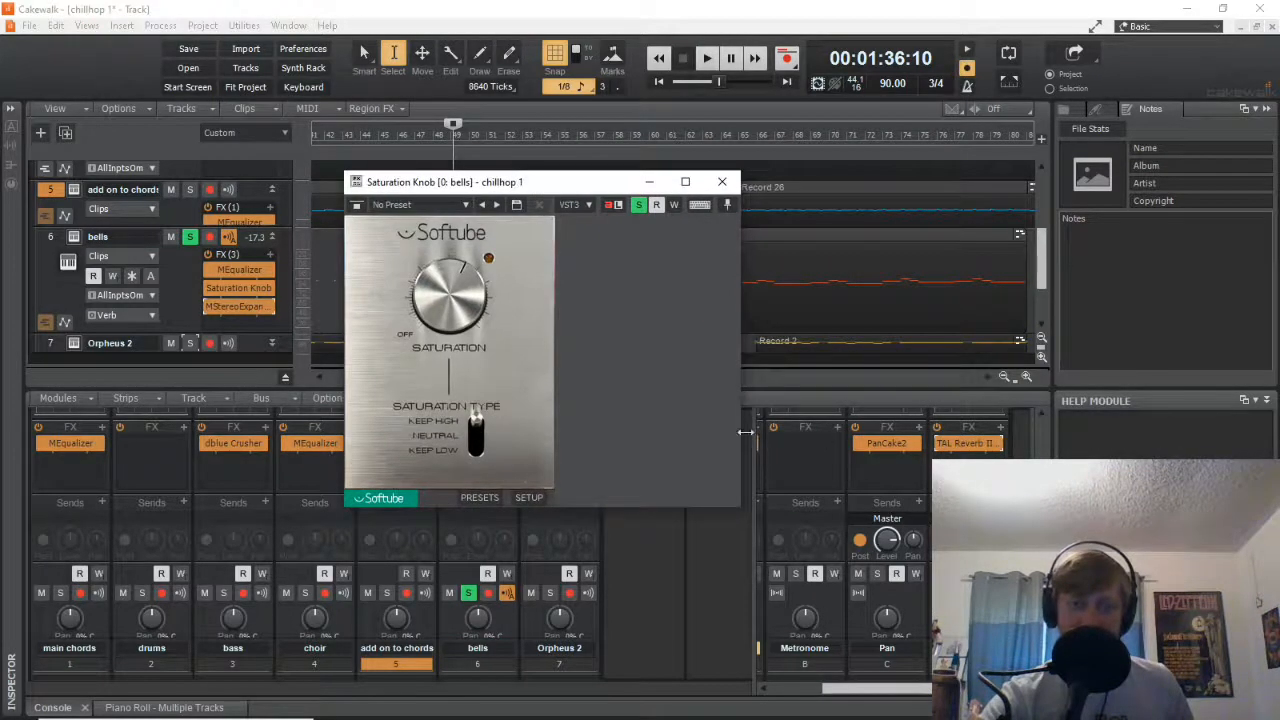
pyautogui.click(958, 443)
pyautogui.moveTo(584, 189); pyautogui.dragTo(619, 221)
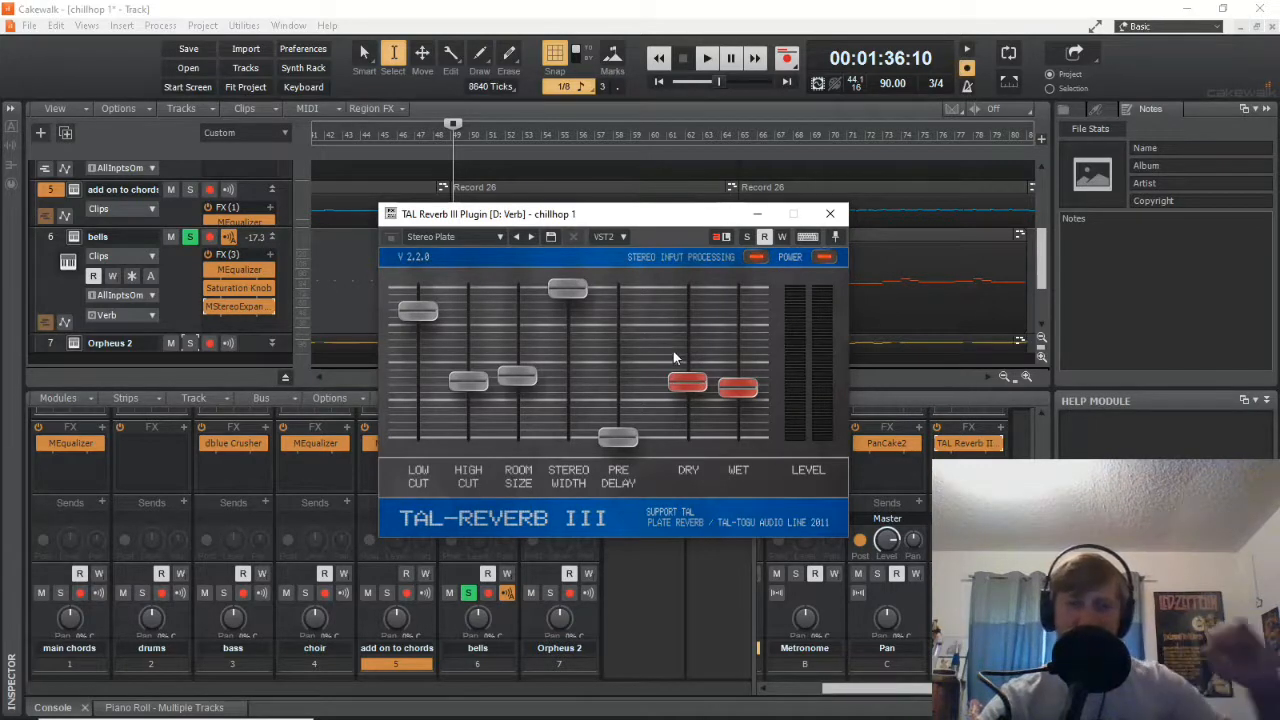
pyautogui.click(828, 216)
# Play the soloed bells with all effects active from measure 49, stop, and clear the track's solo.
pyautogui.click(724, 57)
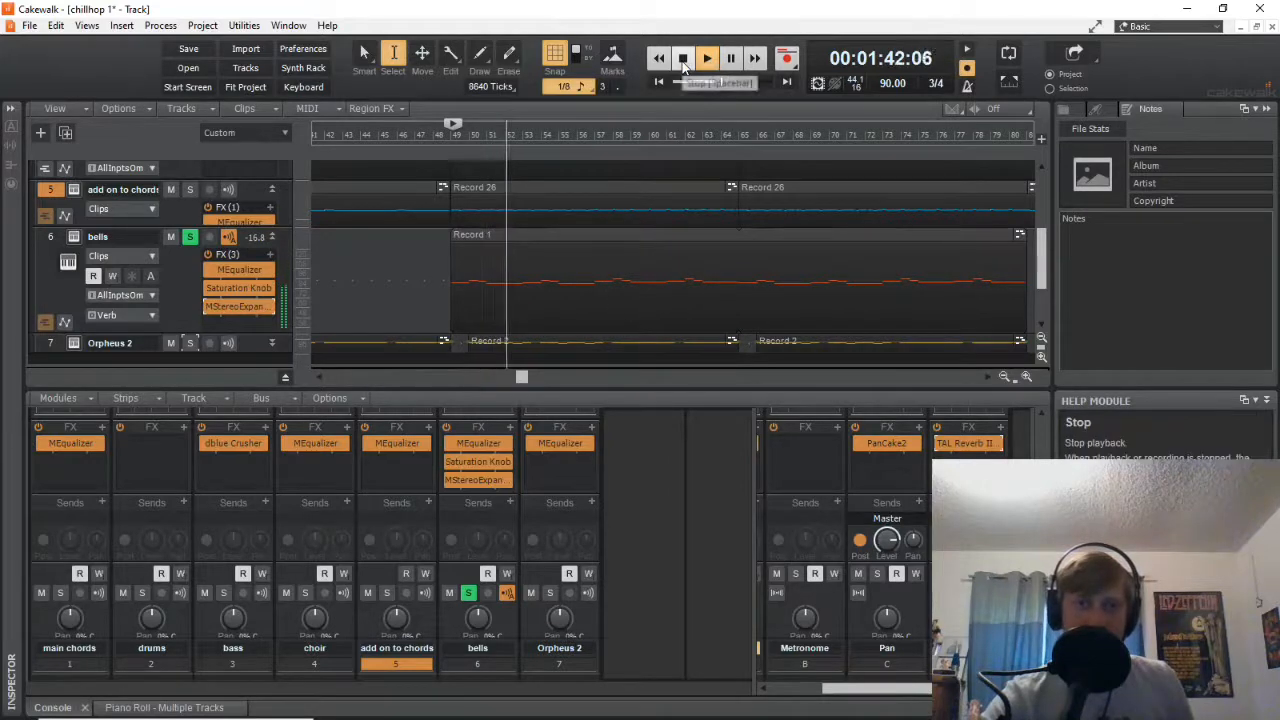
pyautogui.click(684, 60)
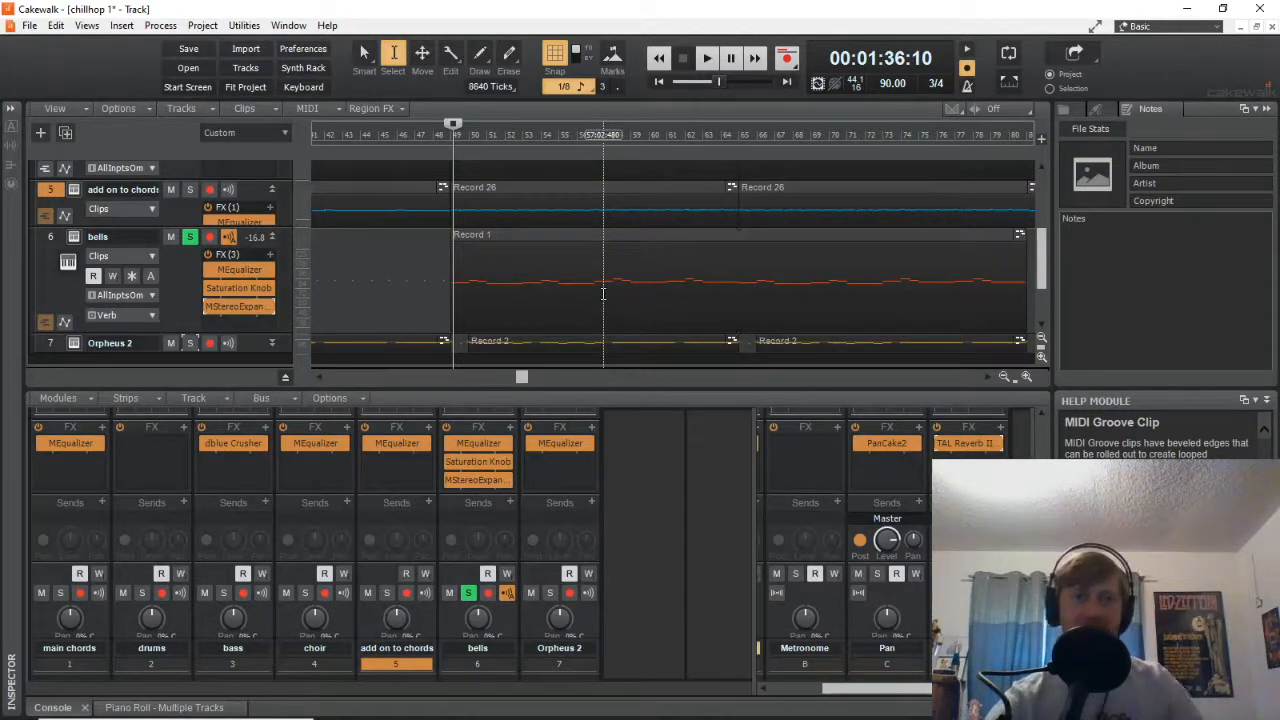
pyautogui.click(190, 237)
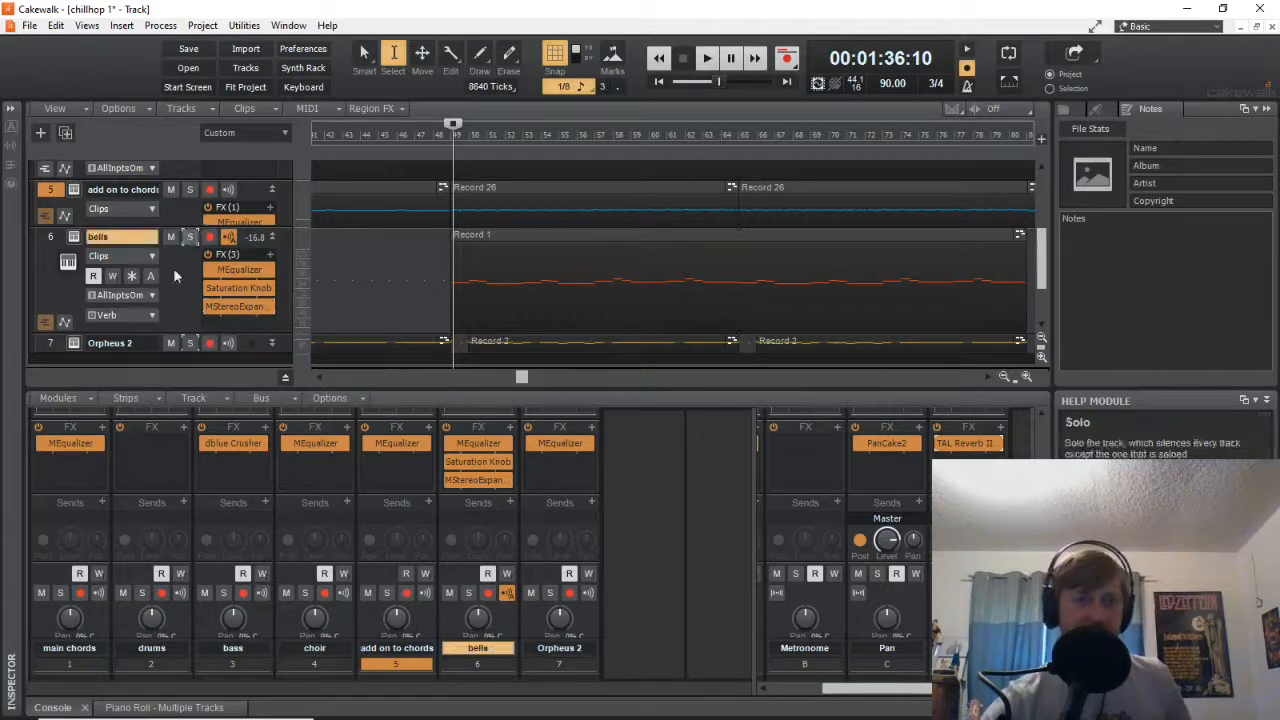
# Expand the Orpheus 2 track, show its Orpheus synth with the Angels preset, and minimize the synth window.
pyautogui.click(269, 343)
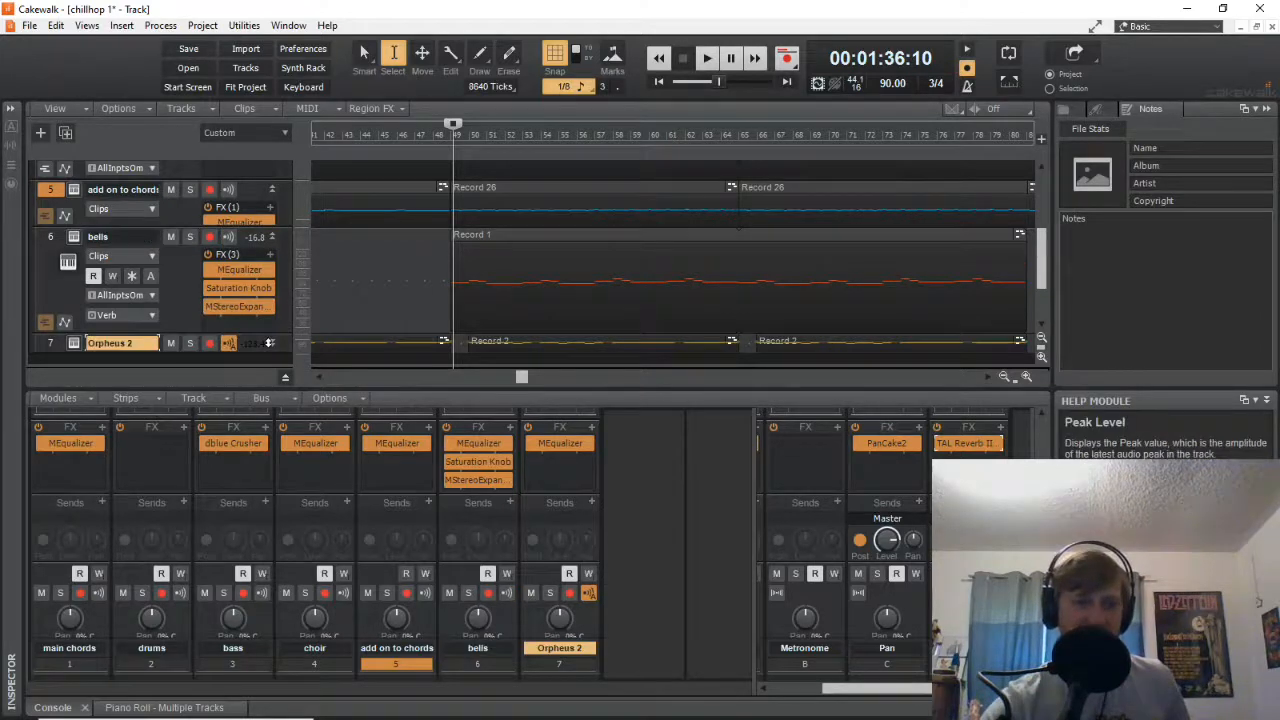
pyautogui.click(271, 343)
pyautogui.scroll(-3, 178, 262)
pyautogui.click(68, 248)
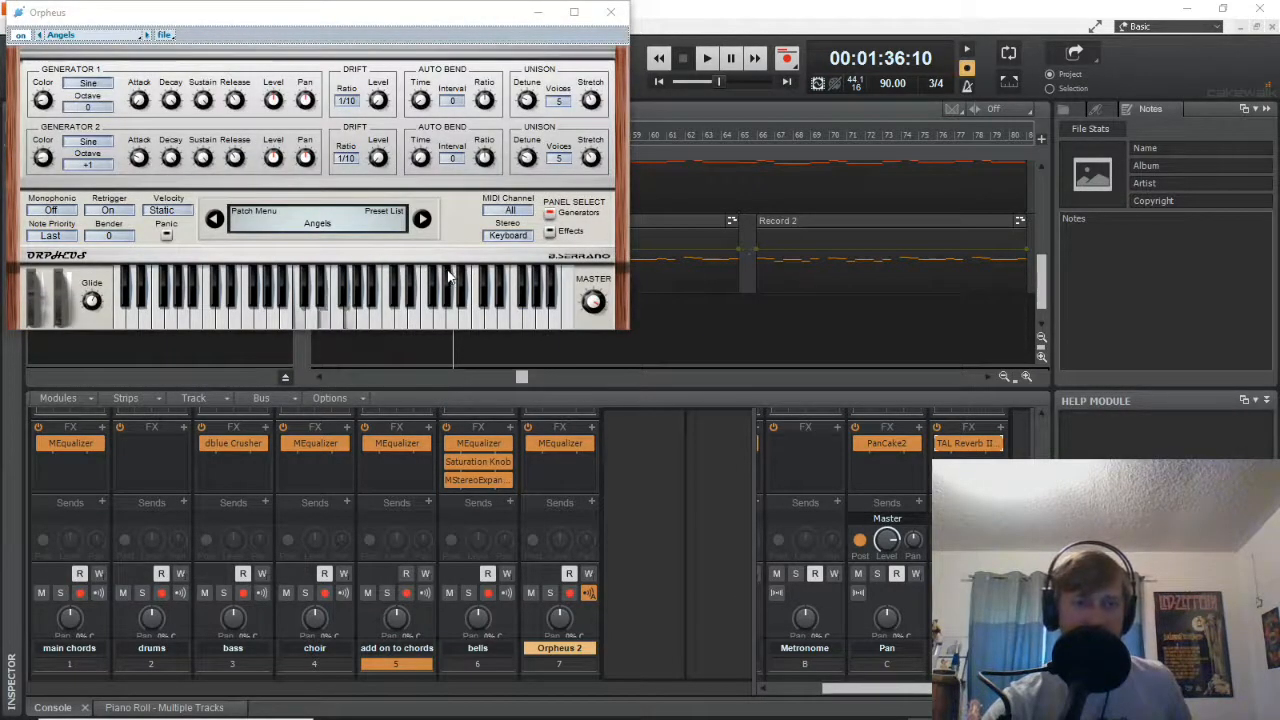
pyautogui.click(538, 14)
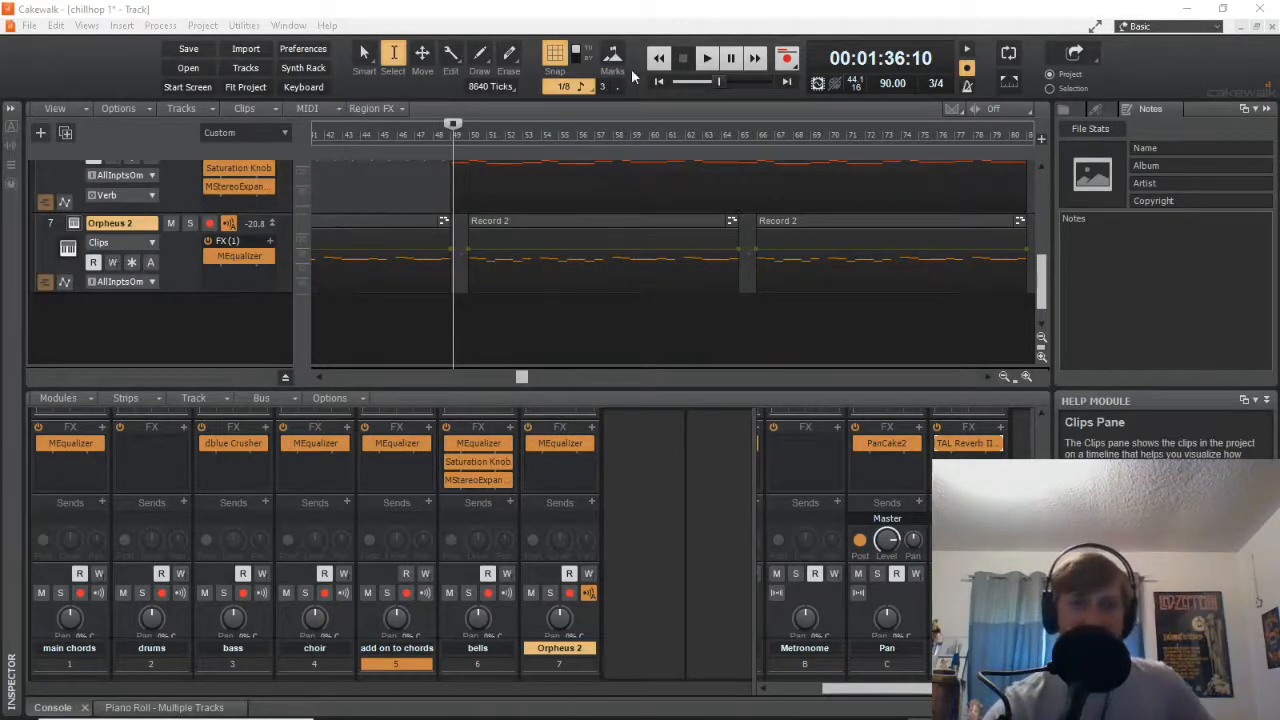
# Collapse the choir, add on to chords, bells and Orpheus 2 tracks to minimum height.
pyautogui.scroll(6, 229, 226)
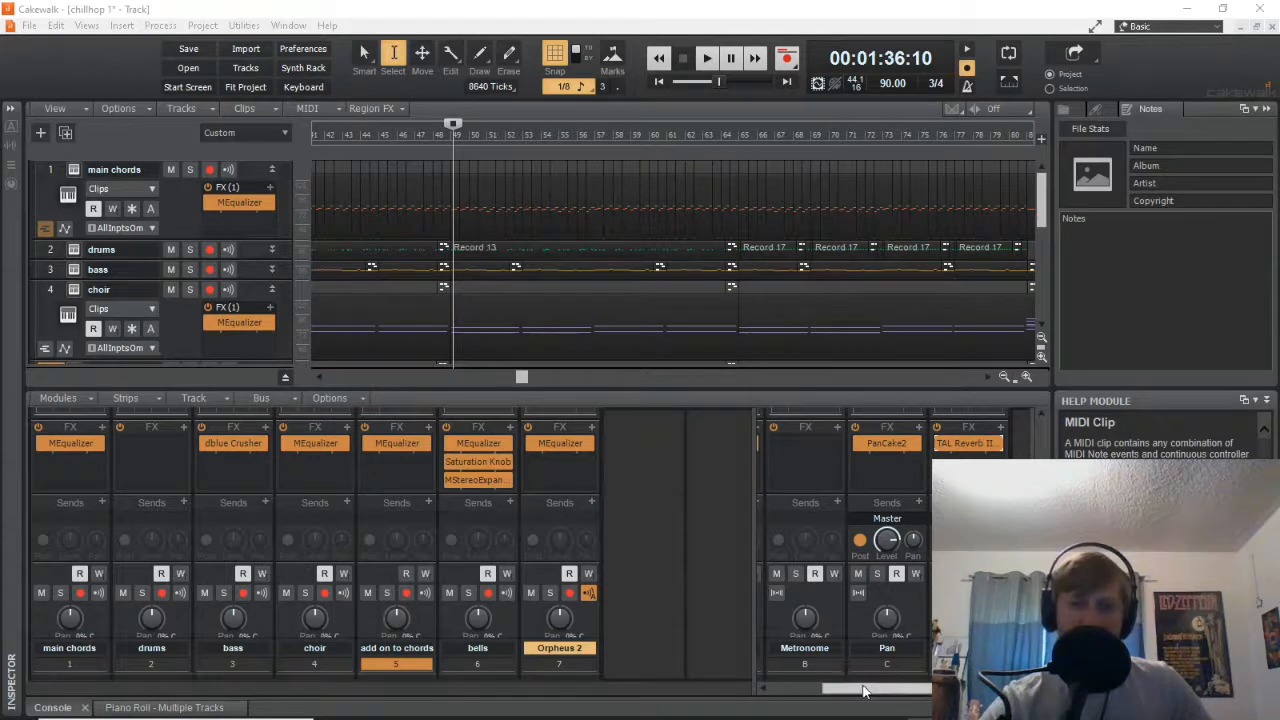
pyautogui.moveTo(850, 688); pyautogui.dragTo(783, 697)
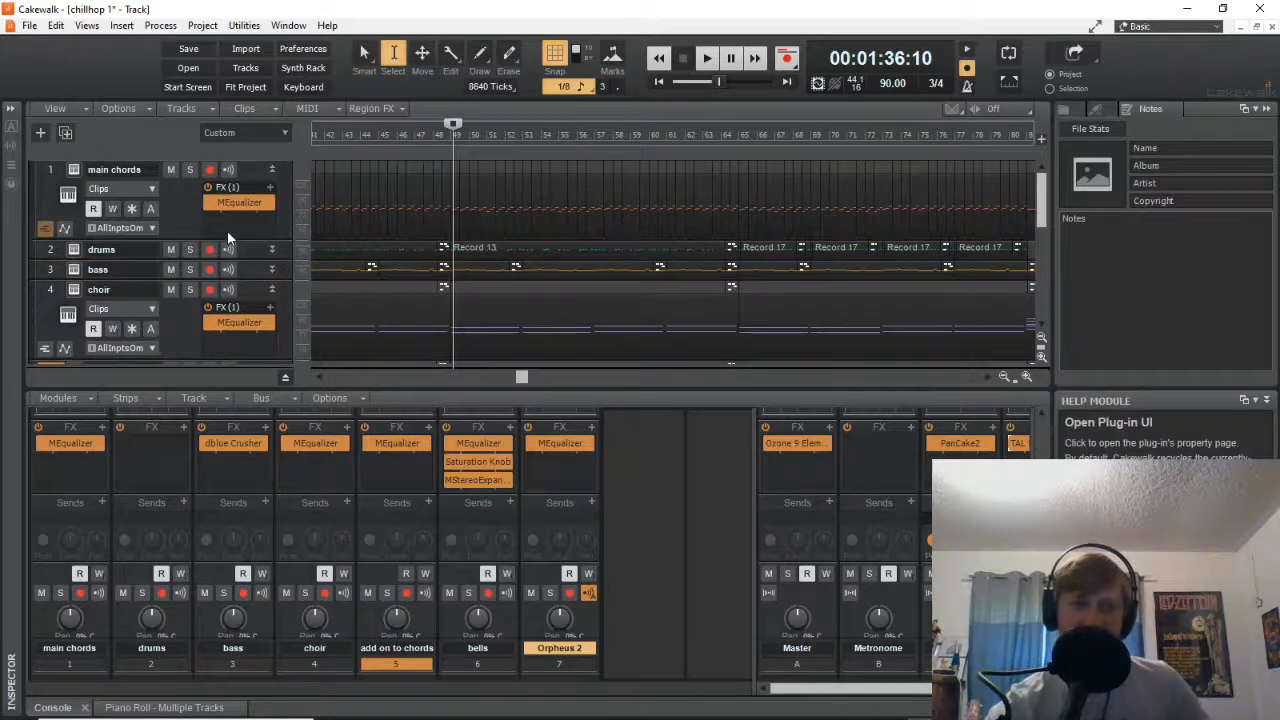
pyautogui.click(272, 289)
pyautogui.click(273, 313)
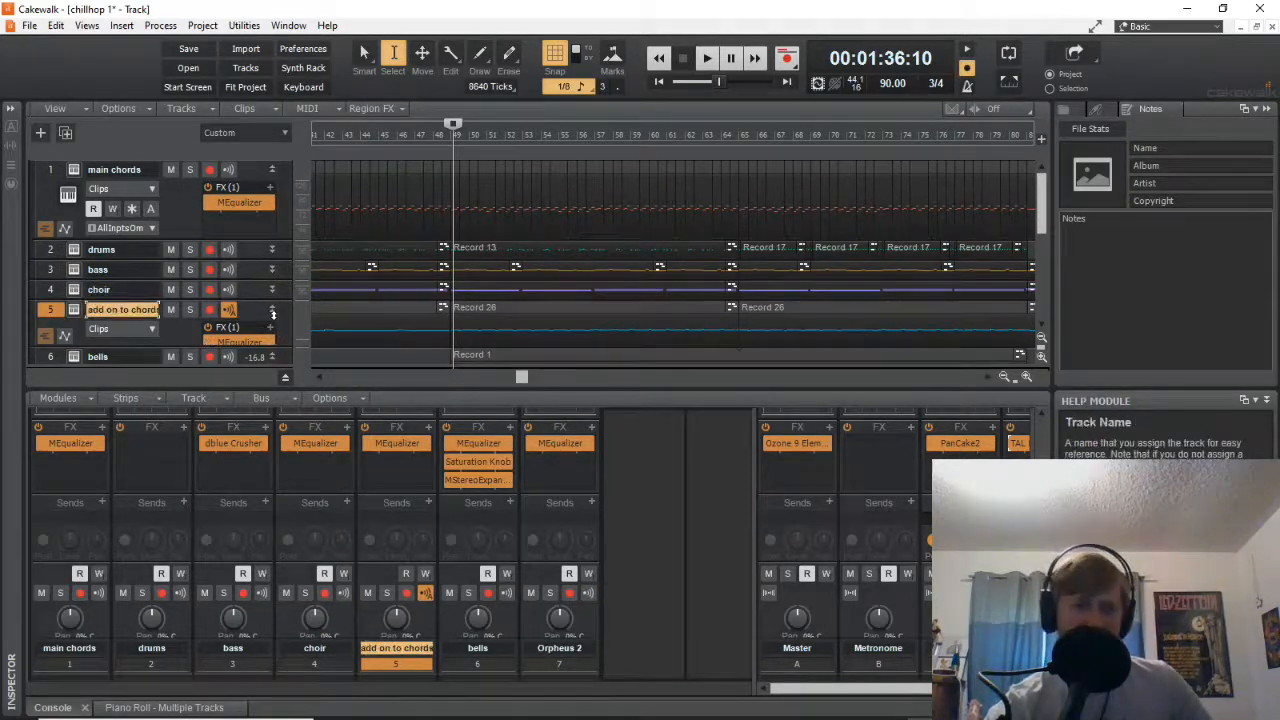
pyautogui.click(273, 311)
pyautogui.click(273, 311)
pyautogui.scroll(-3, 279, 332)
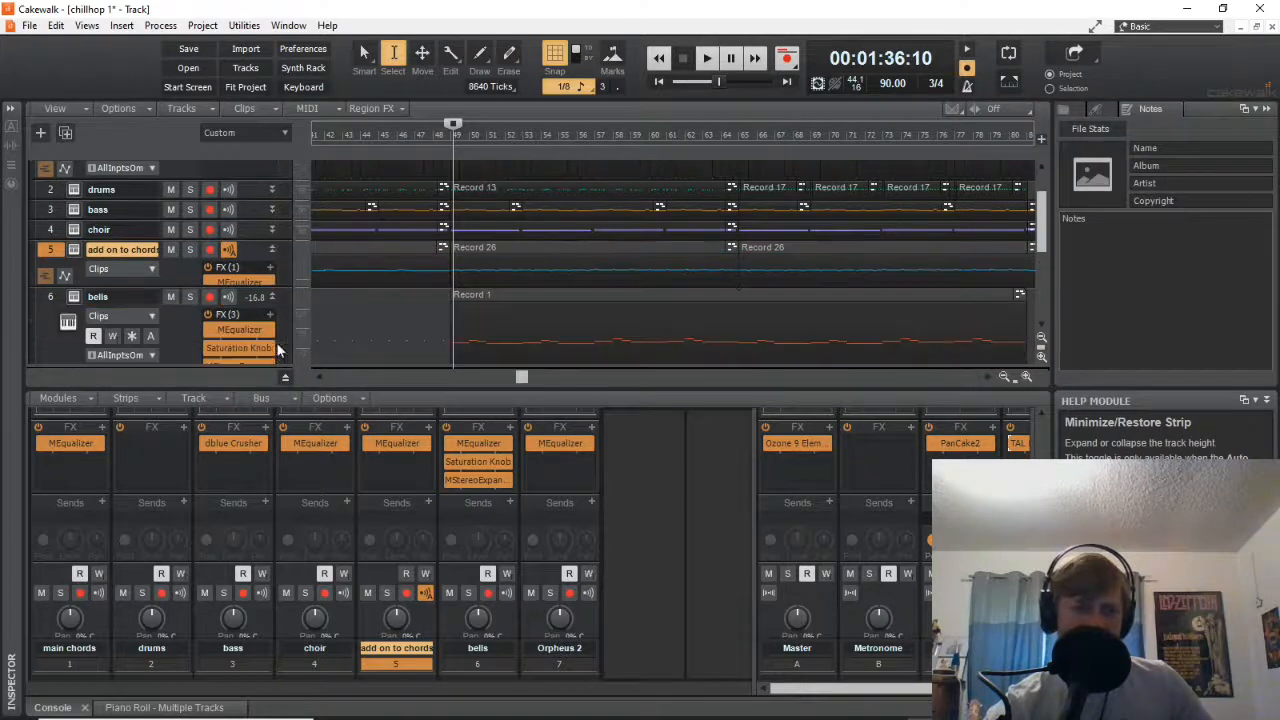
pyautogui.click(272, 237)
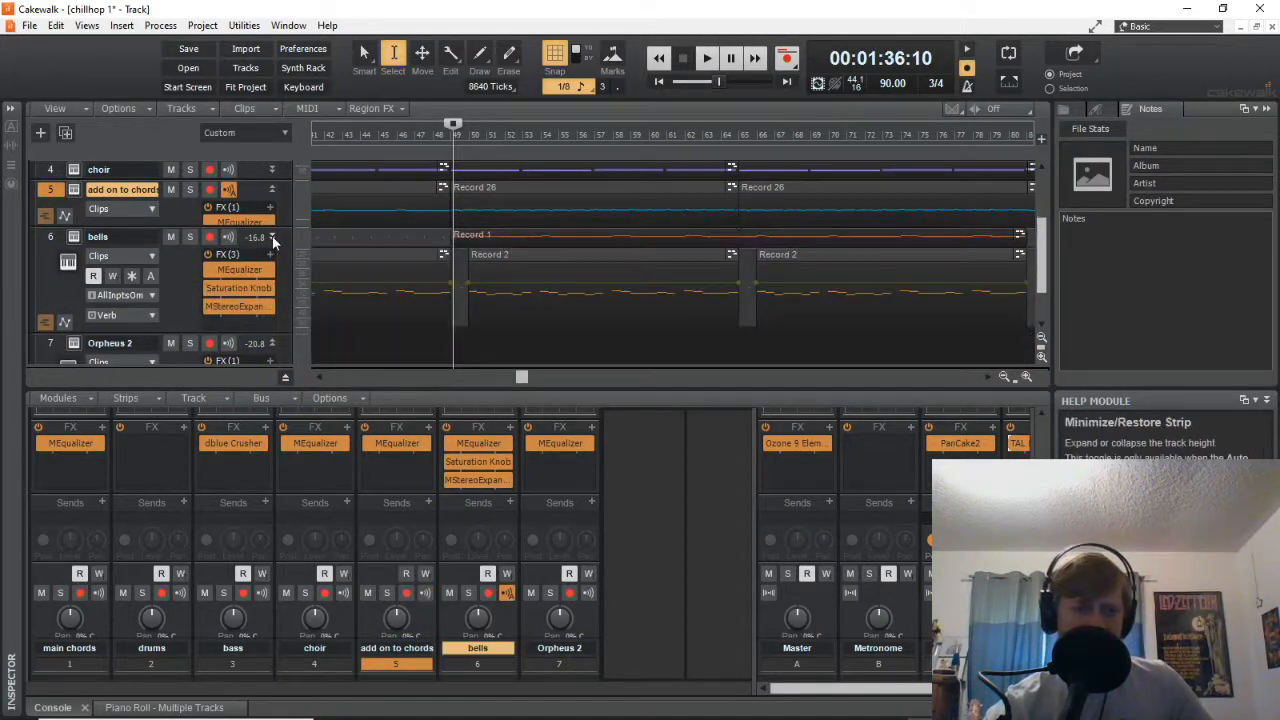
pyautogui.click(272, 189)
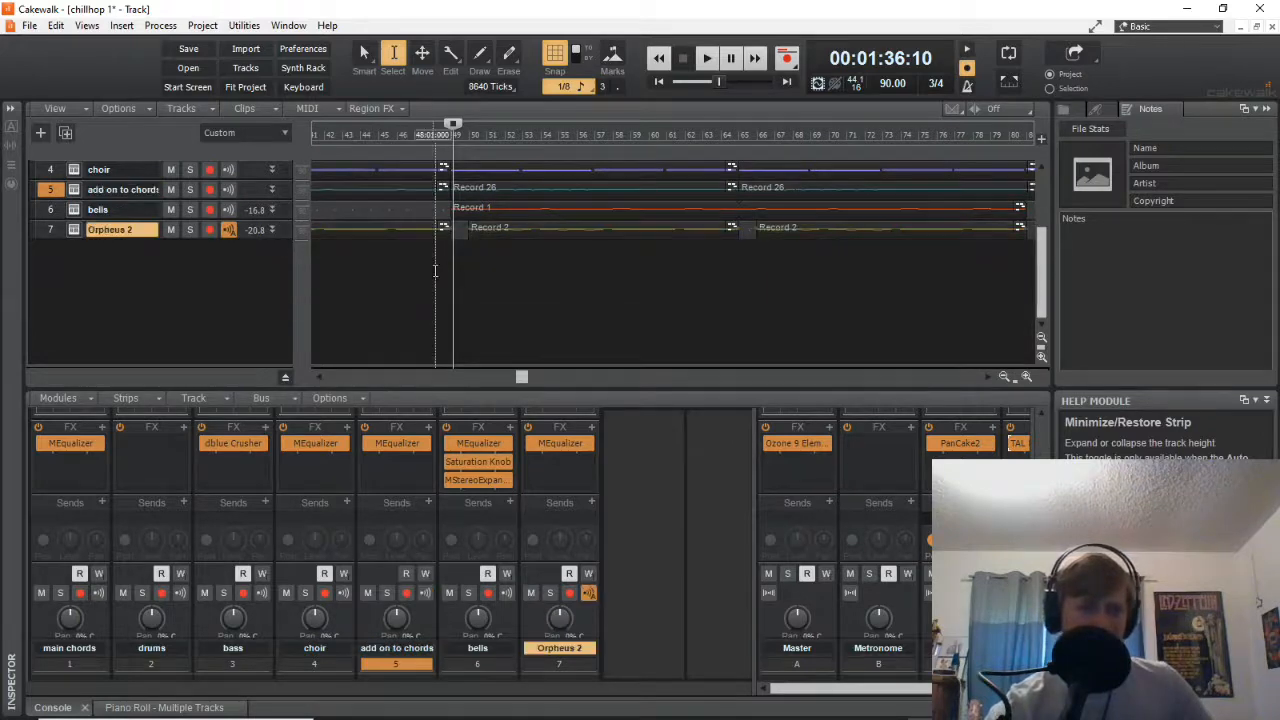
# Return to the project start and show the main chords track's MEqualizer with its low-cut curve.
pyautogui.scroll(3, 455, 289)
pyautogui.click(658, 82)
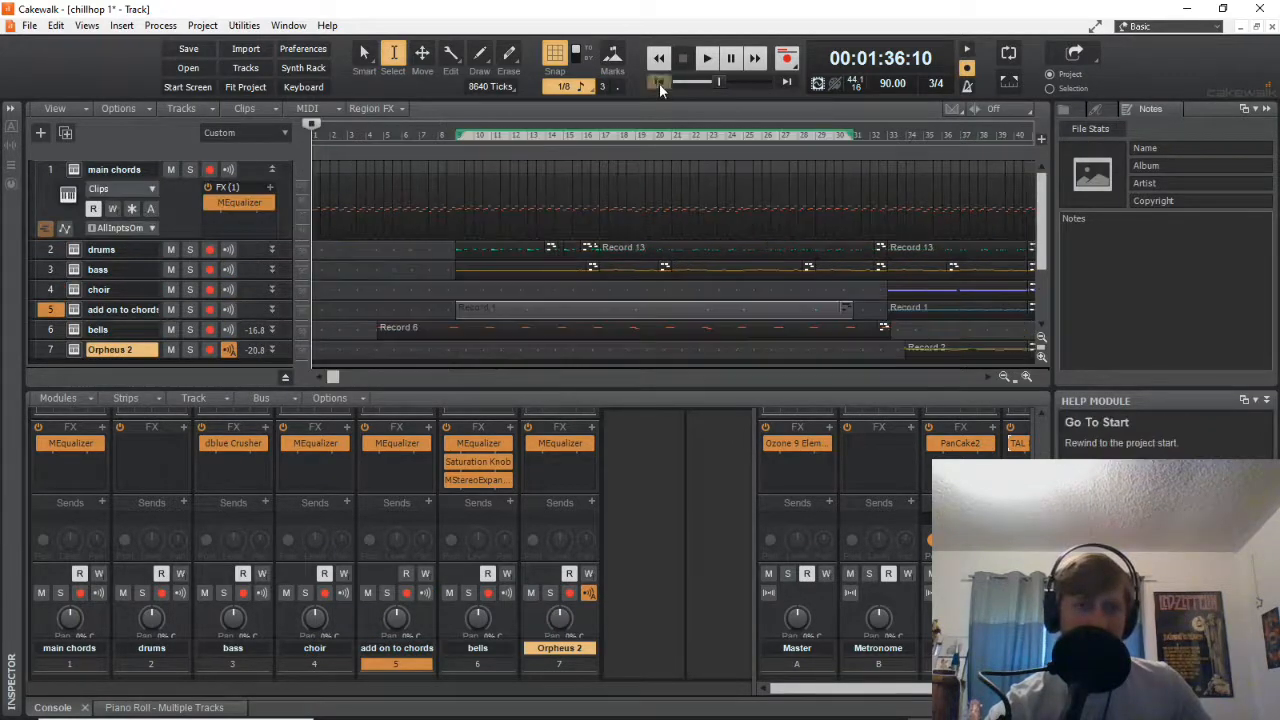
pyautogui.doubleClick(237, 204)
pyautogui.moveTo(336, 28); pyautogui.dragTo(714, 169)
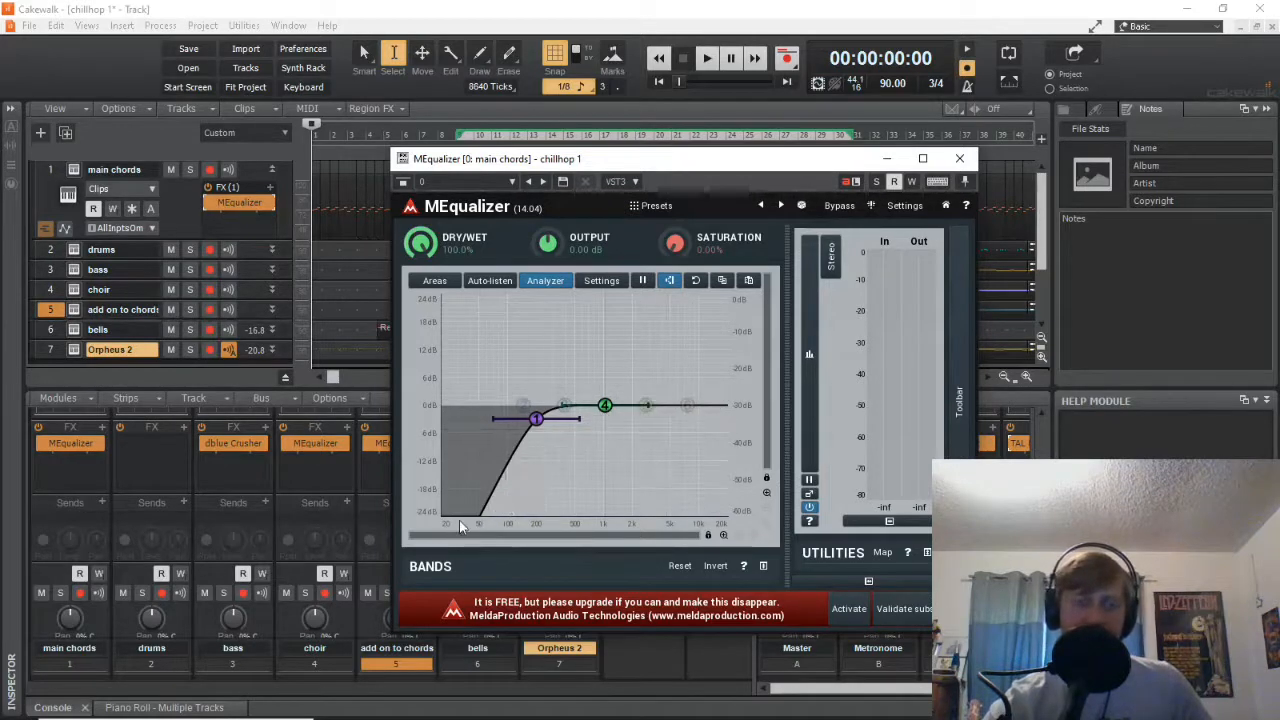
pyautogui.click(604, 405)
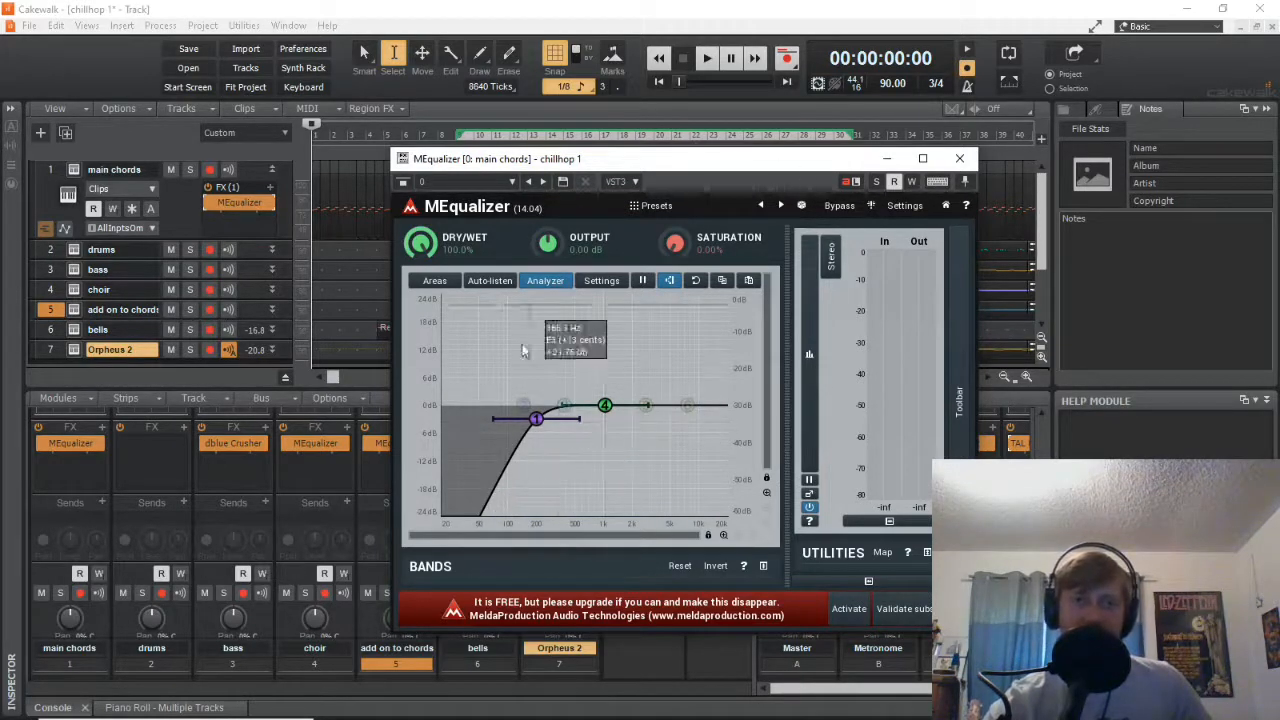
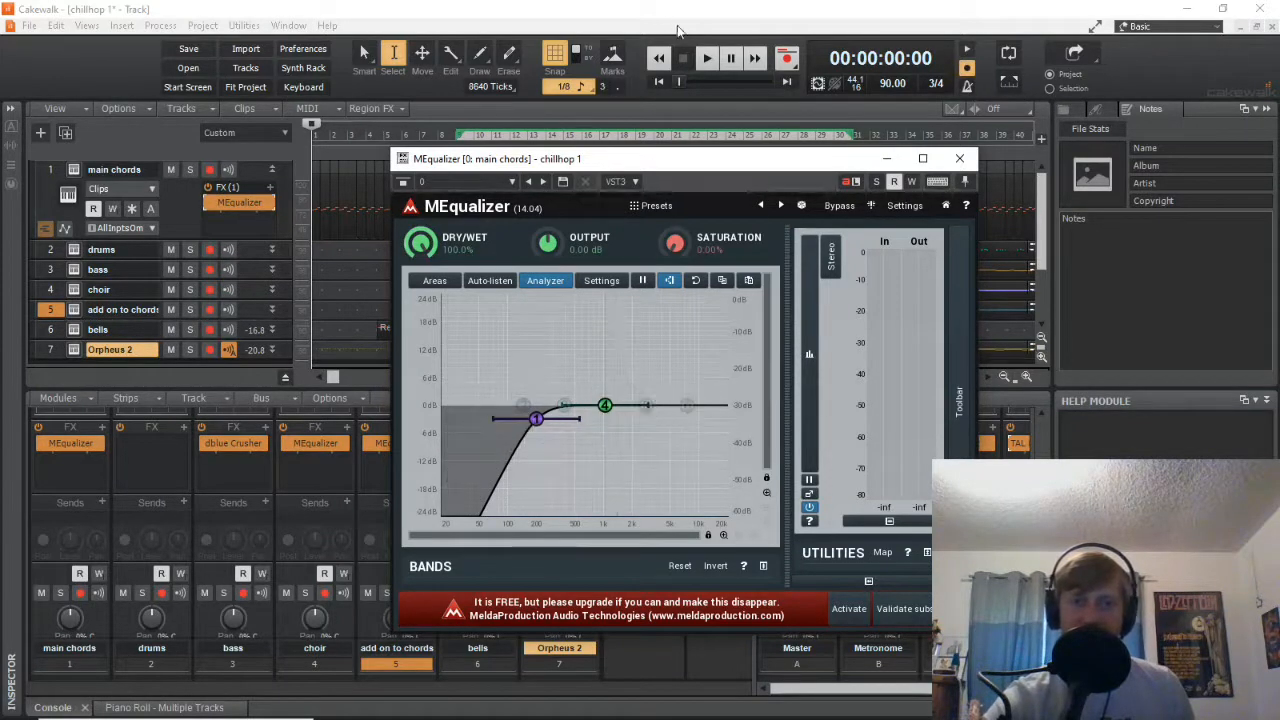
# Play the full mix from the start with the main chords' equalizer analyzer showing, stop playback, and close MEqualizer.
pyautogui.click(704, 59)
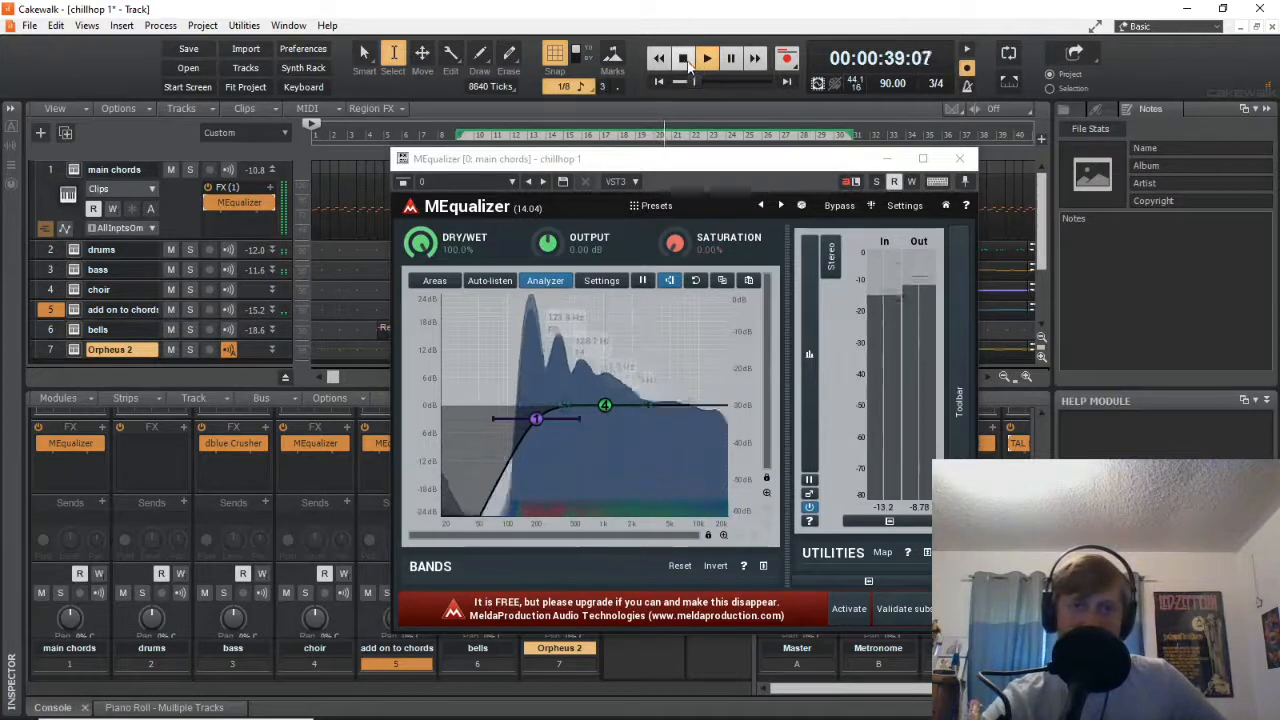
pyautogui.press('space')
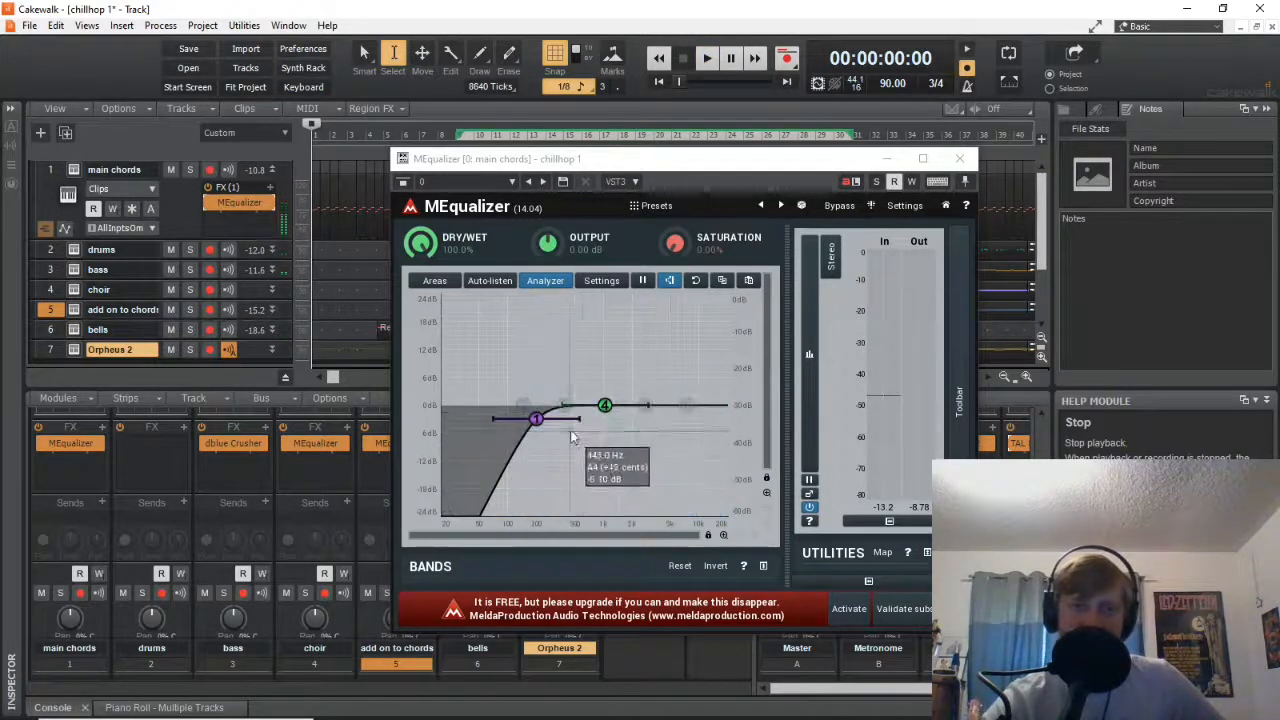
pyautogui.click(960, 160)
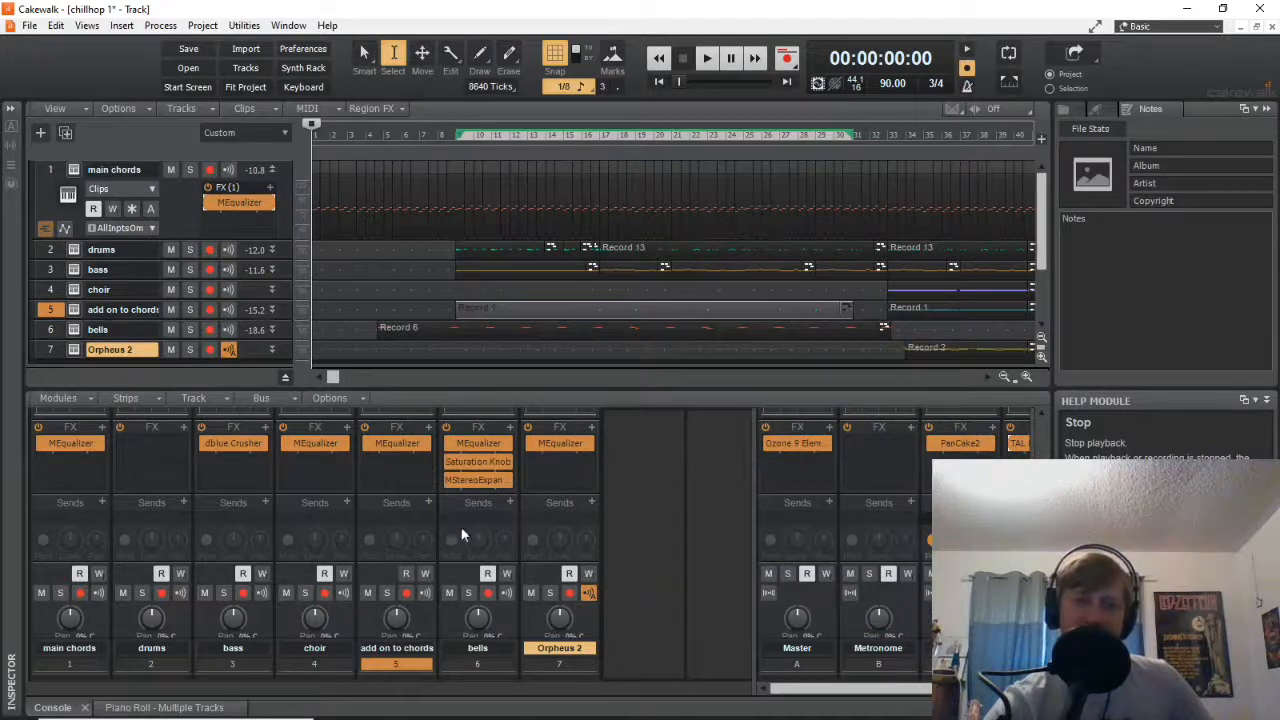
# Show the Master bus's Ozone 9 Elements with its Maximizer settings, positioning the plugin window fully in view.
pyautogui.scroll(-4, 673, 511)
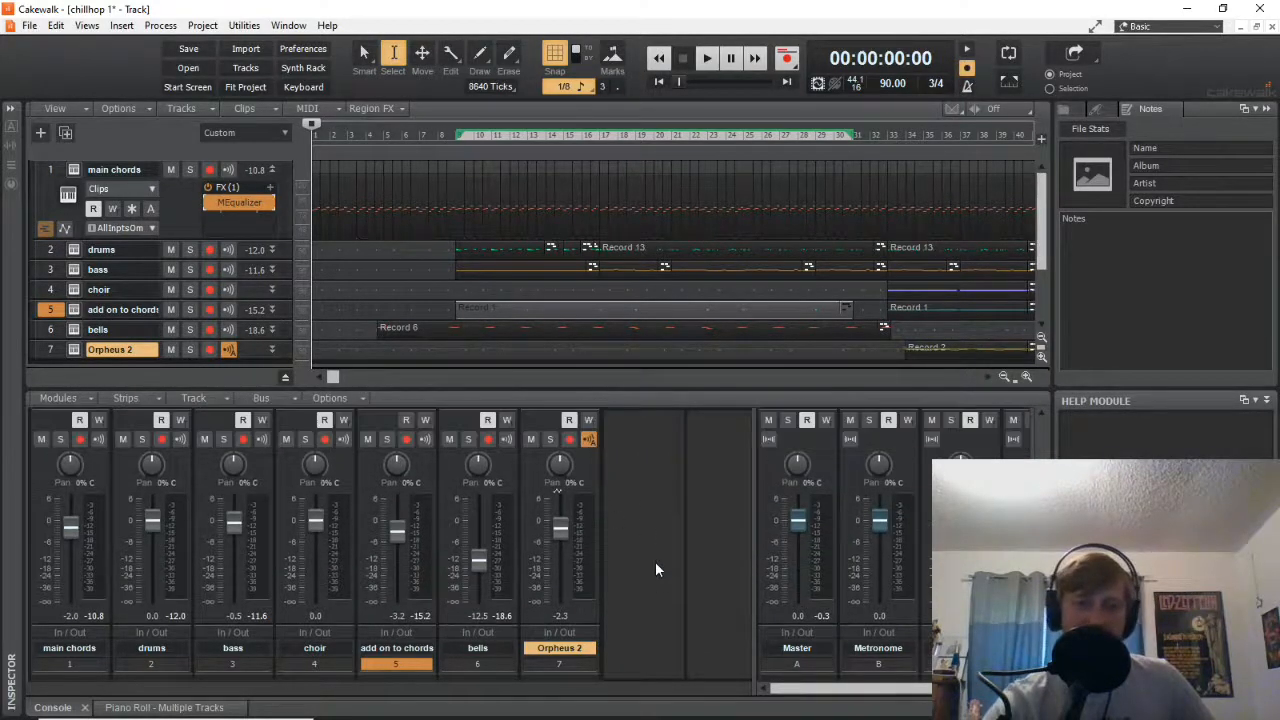
pyautogui.scroll(2, 655, 561)
pyautogui.scroll(-1, 656, 569)
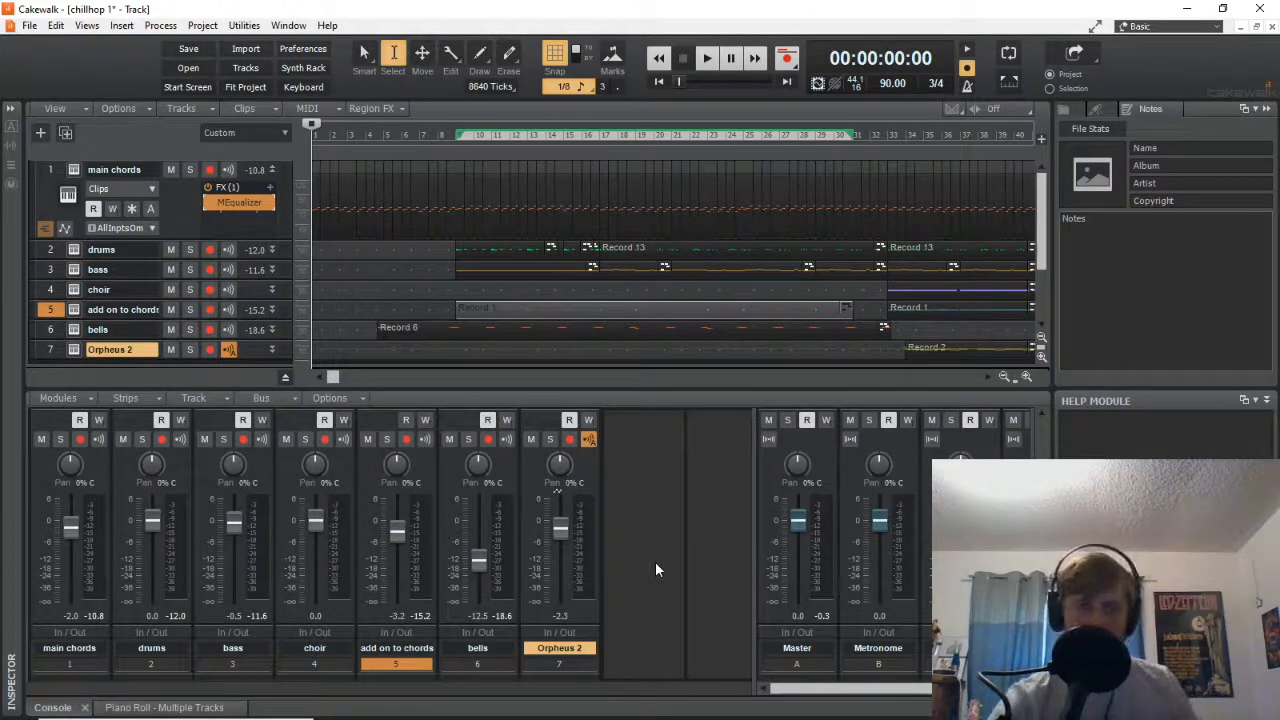
pyautogui.moveTo(880, 690); pyautogui.dragTo(938, 672)
pyautogui.scroll(5, 557, 491)
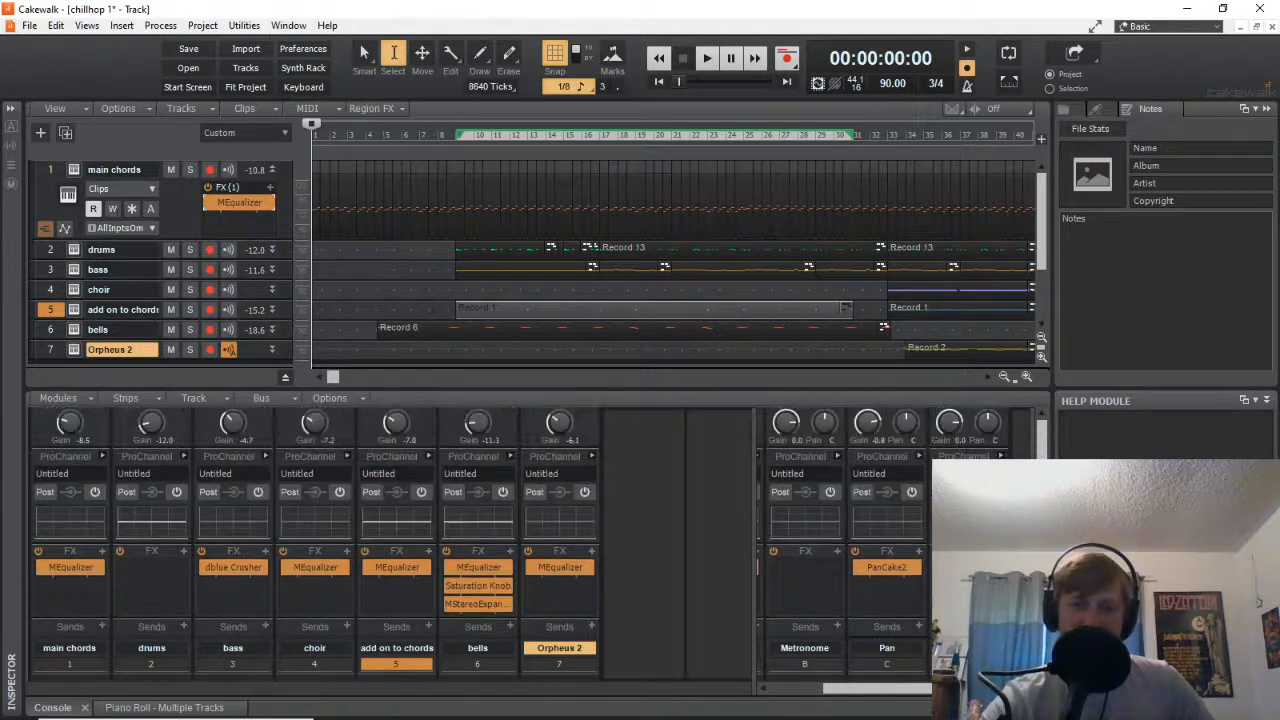
pyautogui.moveTo(924, 694); pyautogui.dragTo(815, 694)
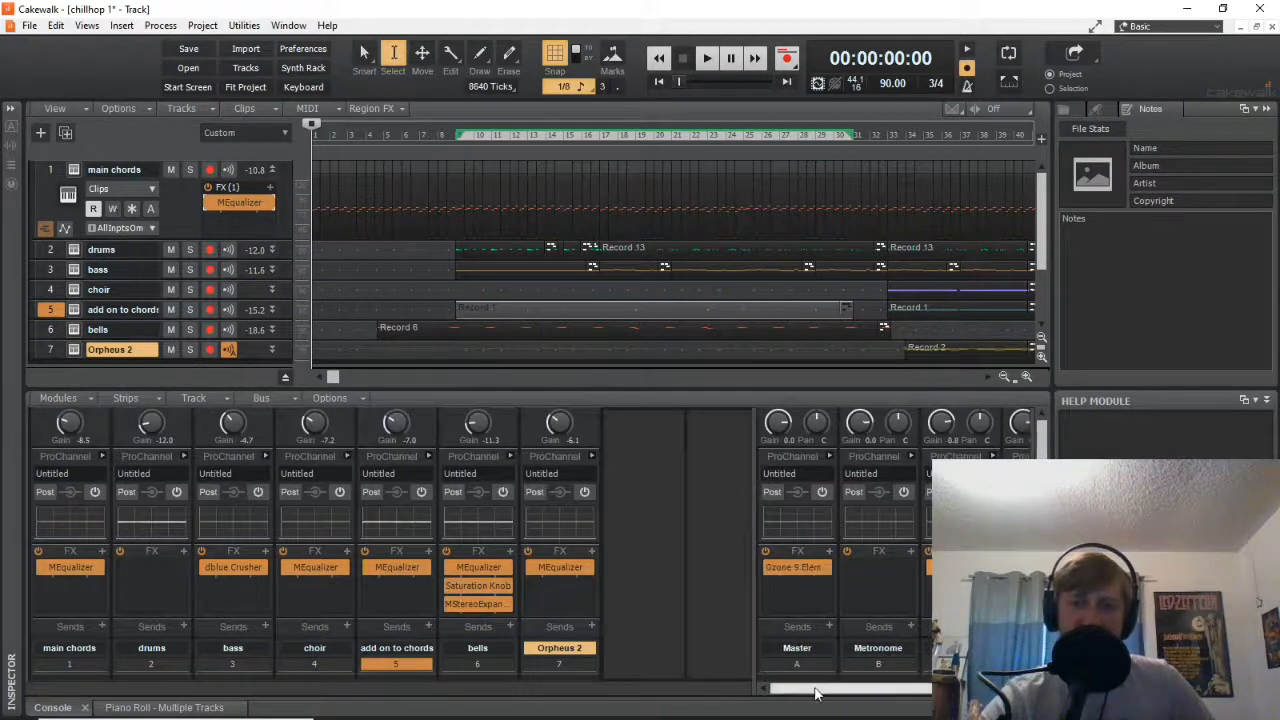
pyautogui.doubleClick(793, 567)
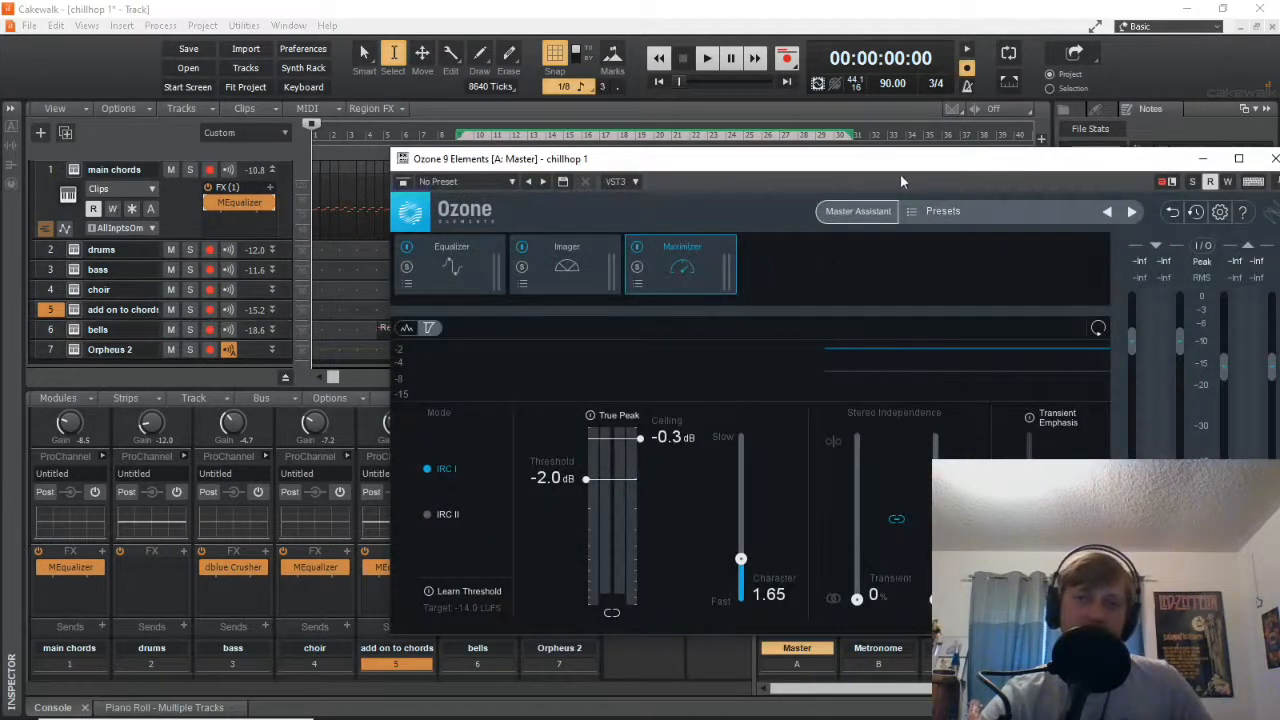
pyautogui.moveTo(883, 162); pyautogui.dragTo(727, 133)
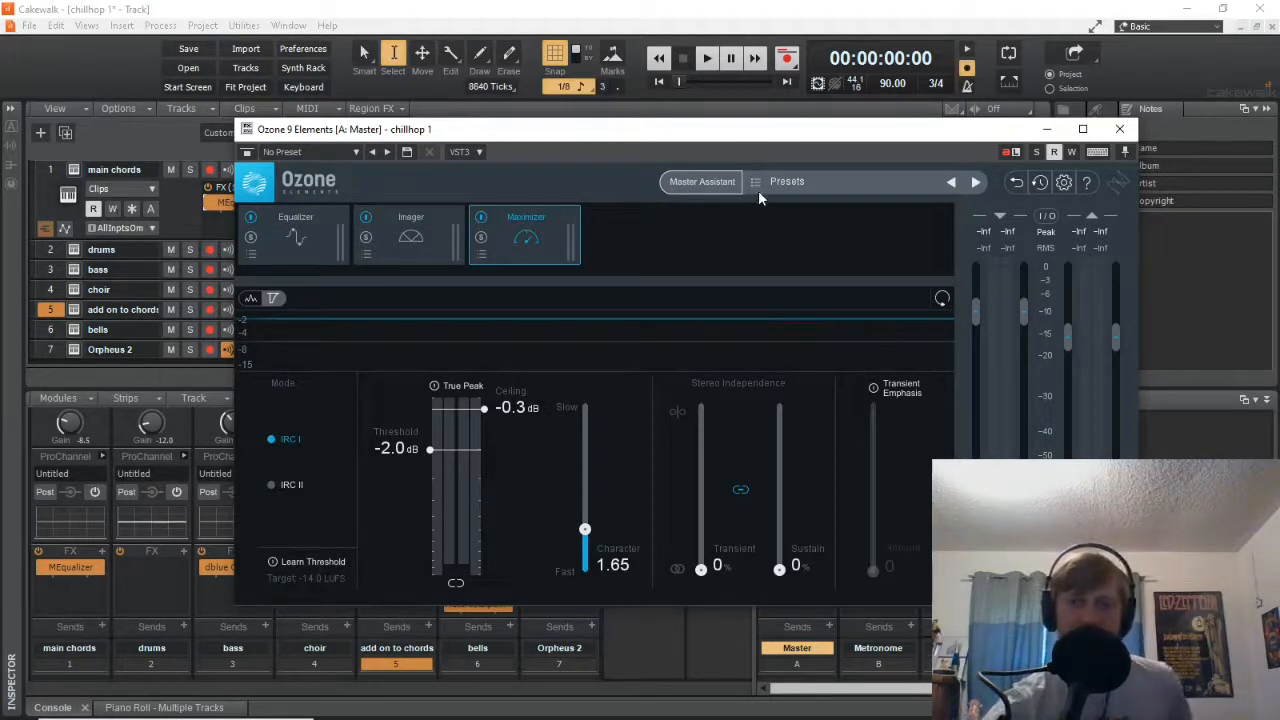
pyautogui.moveTo(641, 141); pyautogui.dragTo(722, 165)
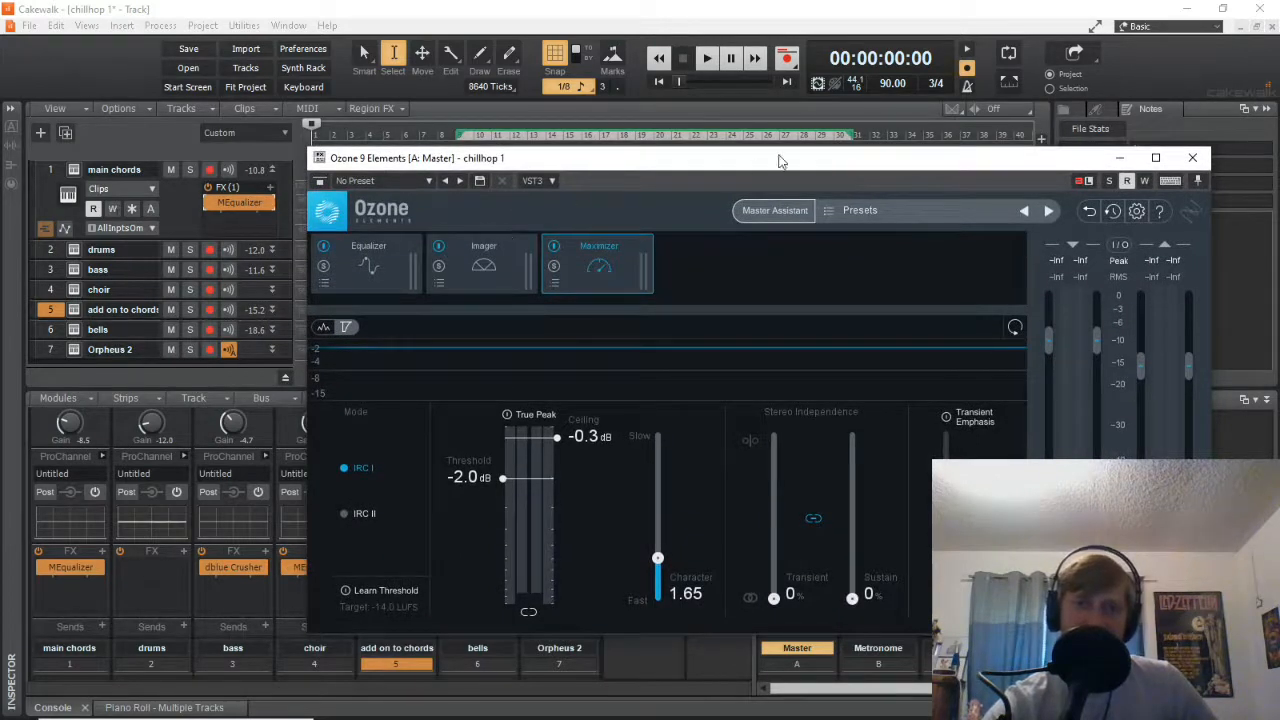
pyautogui.moveTo(757, 166)
pyautogui.mouseDown()
pyautogui.moveTo(700, 157)
pyautogui.moveTo(741, 163)
pyautogui.mouseUp()
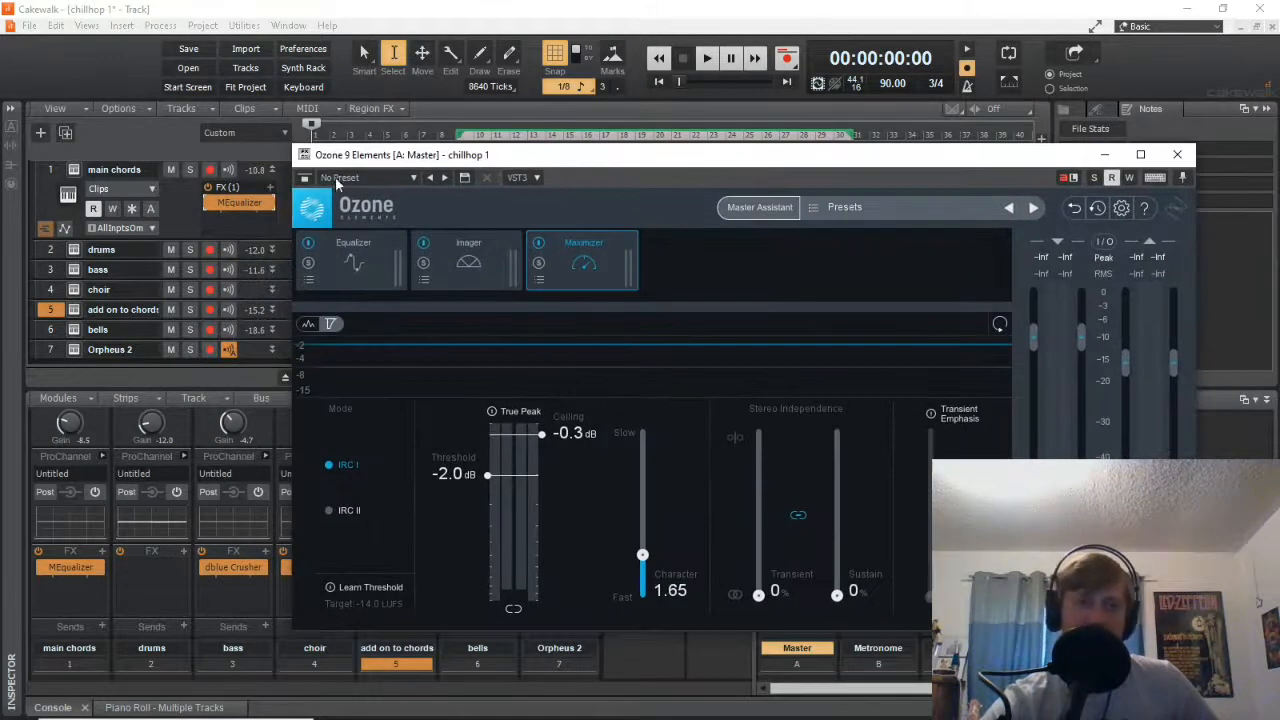
pyautogui.moveTo(728, 163); pyautogui.dragTo(673, 150)
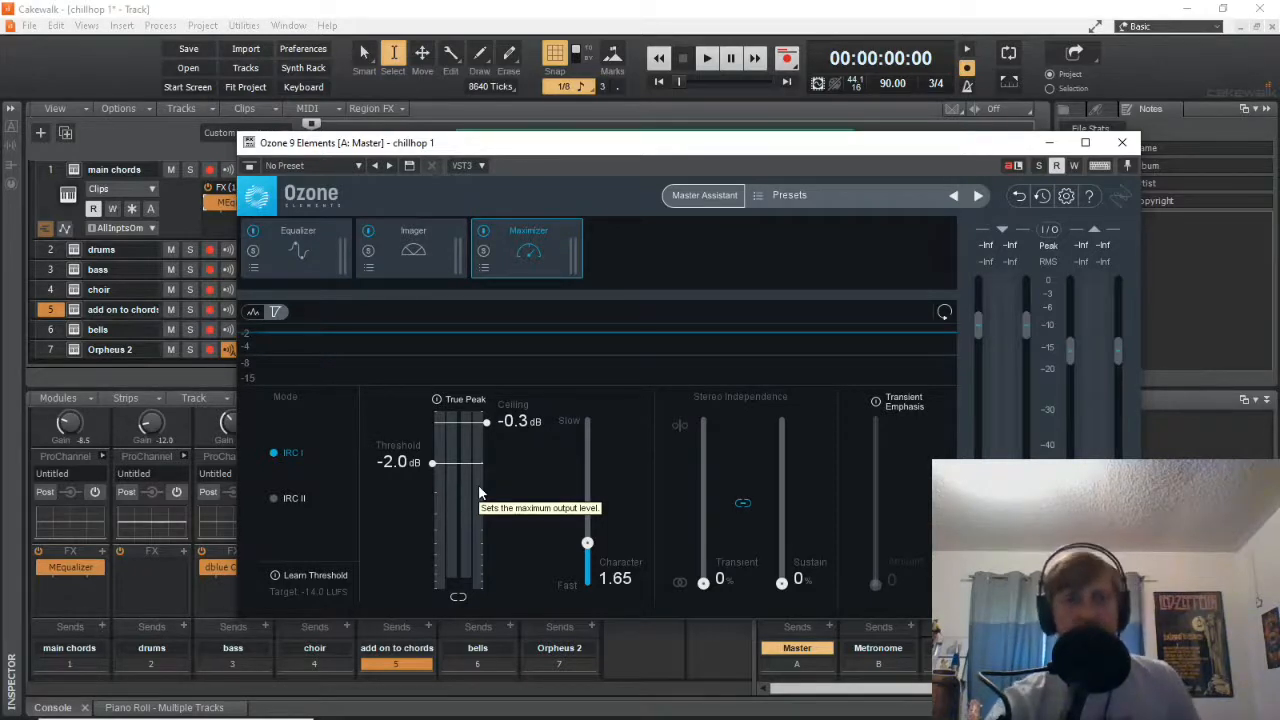
# View Ozone's Equalizer curve, go back to the Maximizer module, and close the plugin window.
pyautogui.click(296, 262)
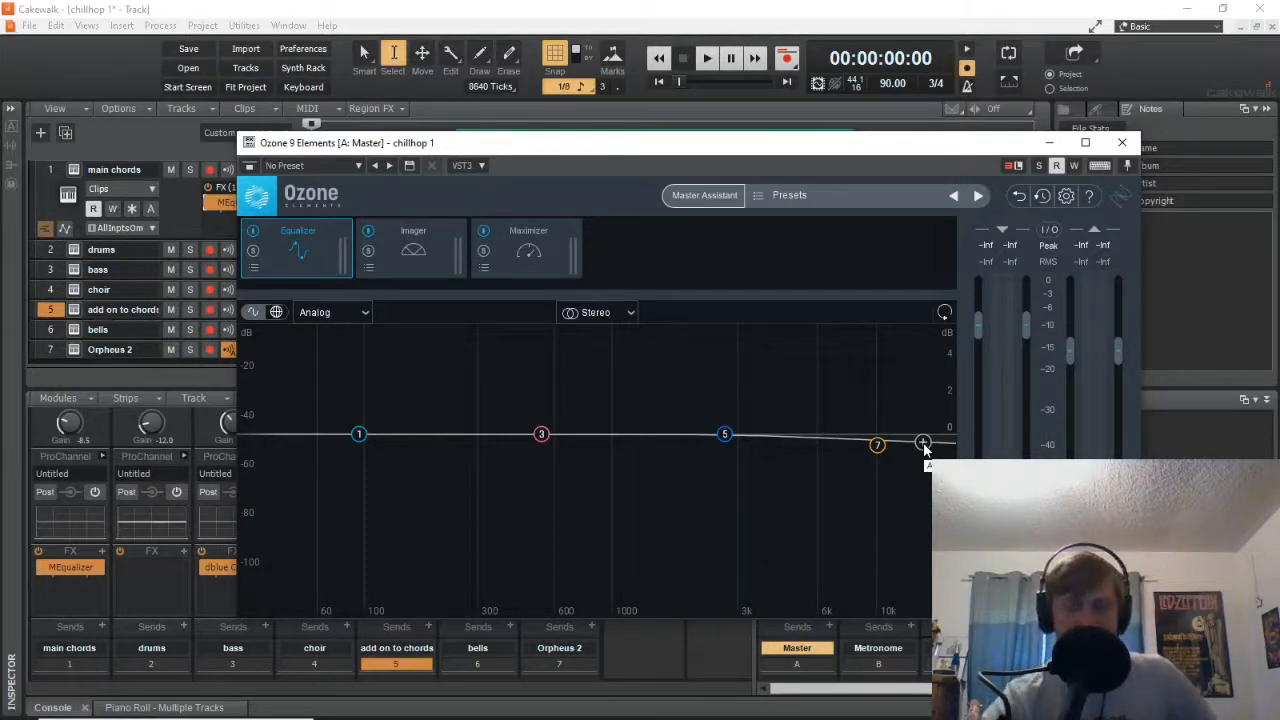
pyautogui.click(528, 255)
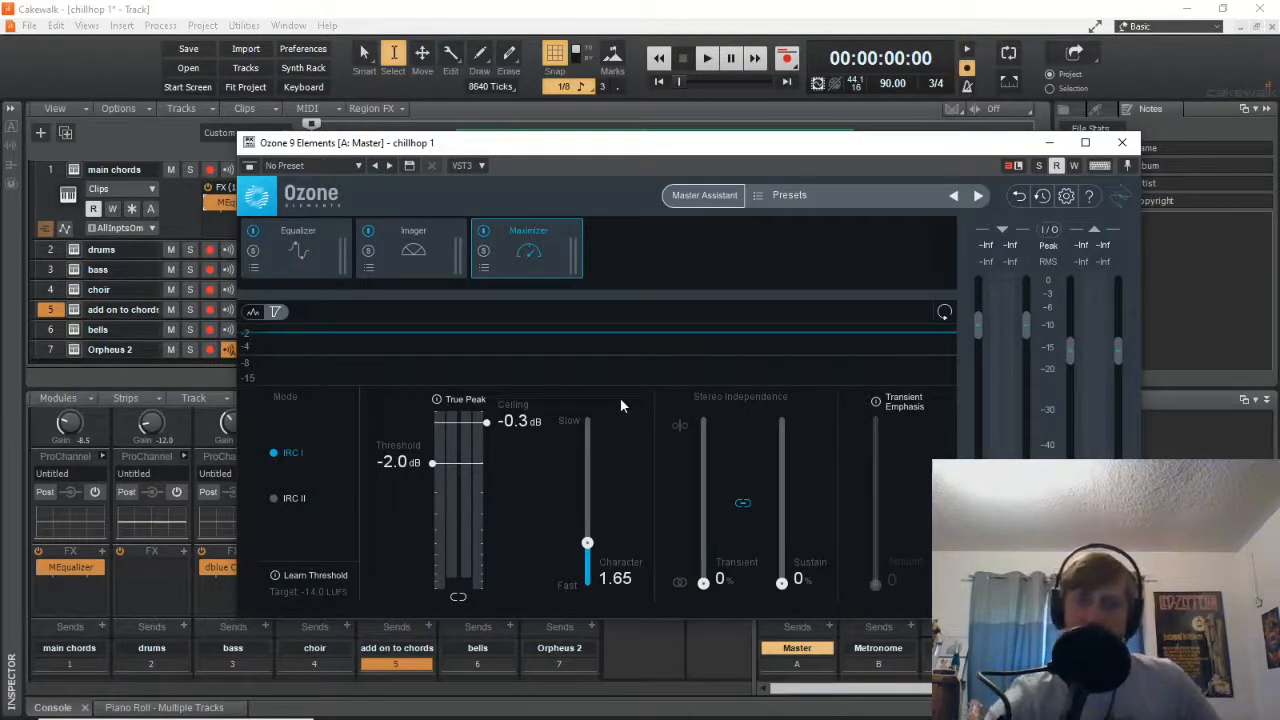
pyautogui.click(1121, 146)
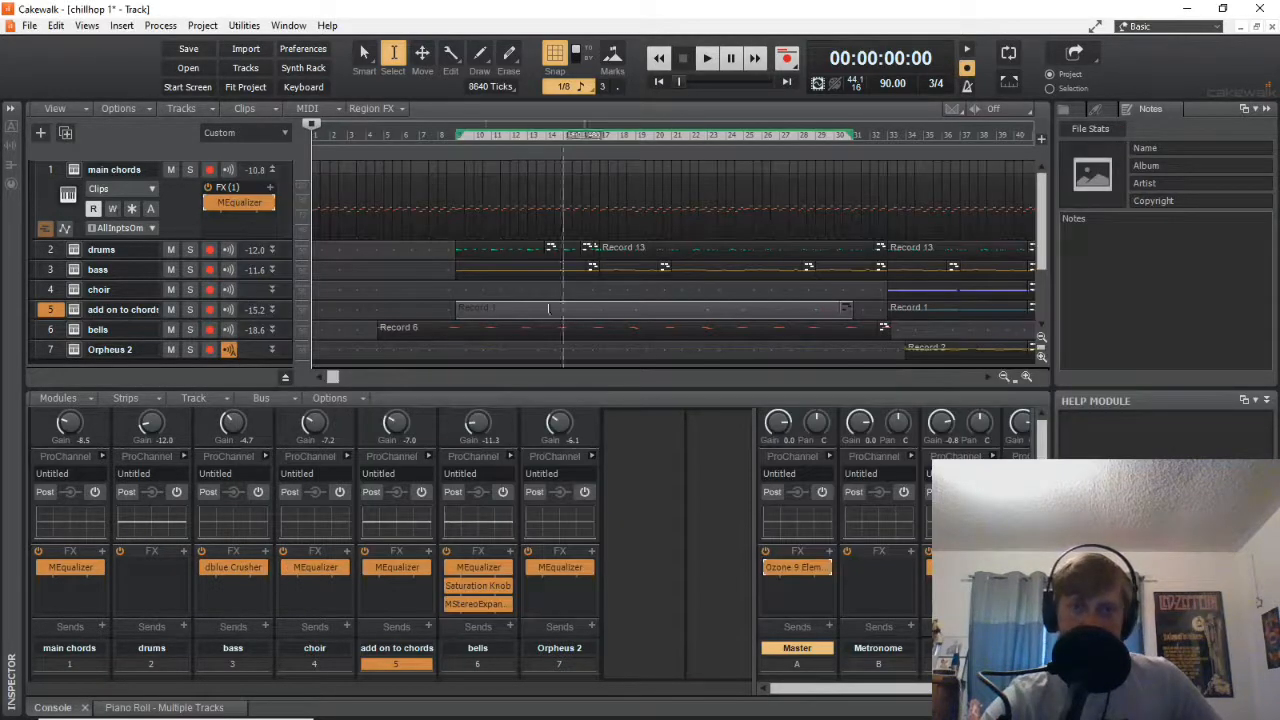
pyautogui.moveTo(334, 378)
pyautogui.mouseDown()
pyautogui.moveTo(475, 396)
pyautogui.moveTo(709, 397)
pyautogui.moveTo(623, 408)
pyautogui.moveTo(670, 400)
pyautogui.moveTo(341, 377)
pyautogui.moveTo(534, 374)
pyautogui.moveTo(329, 374)
pyautogui.moveTo(557, 392)
pyautogui.moveTo(583, 380)
pyautogui.moveTo(333, 378)
pyautogui.moveTo(463, 390)
pyautogui.moveTo(623, 374)
pyautogui.moveTo(333, 373)
pyautogui.mouseUp()
pyautogui.scroll(-3, 516, 264)
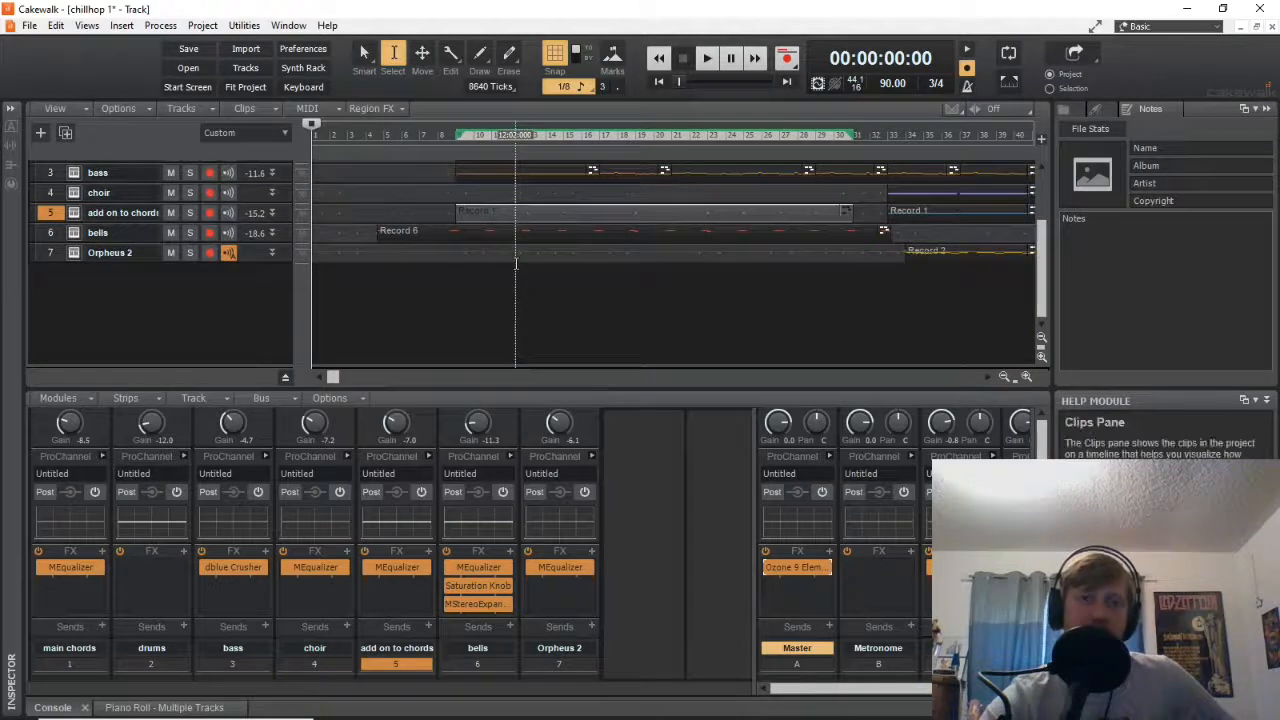
pyautogui.scroll(3, 516, 264)
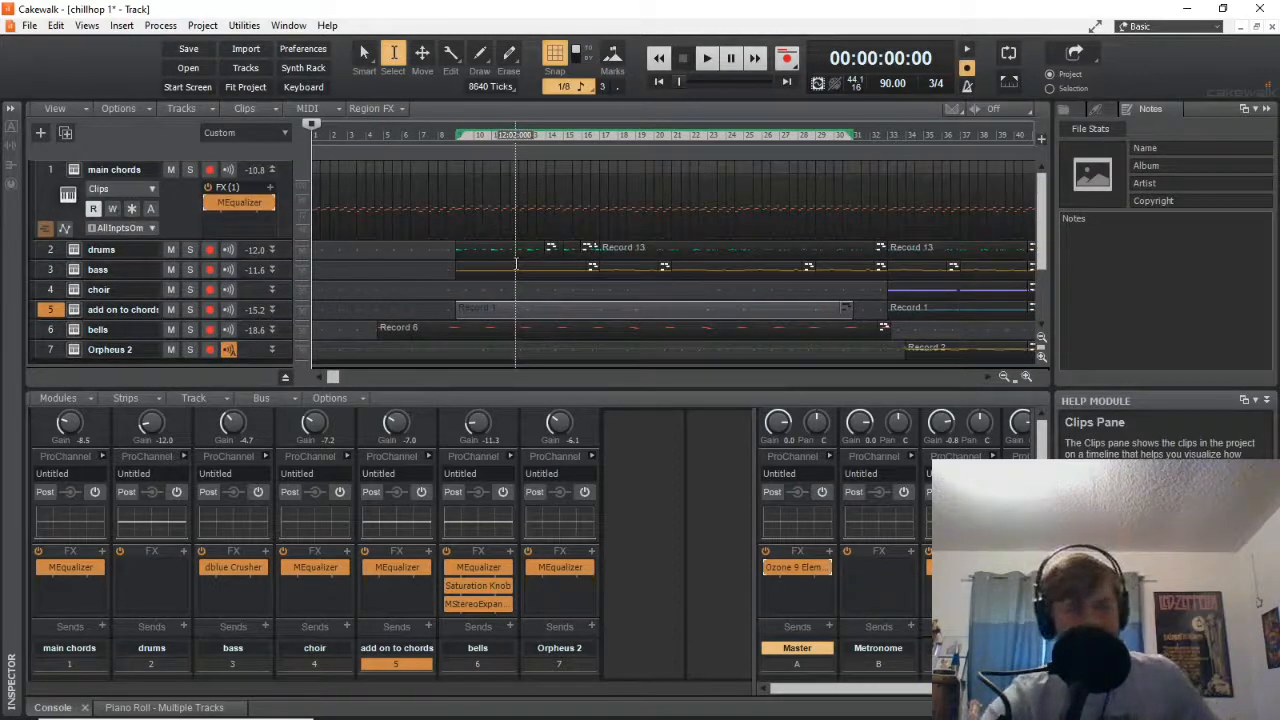